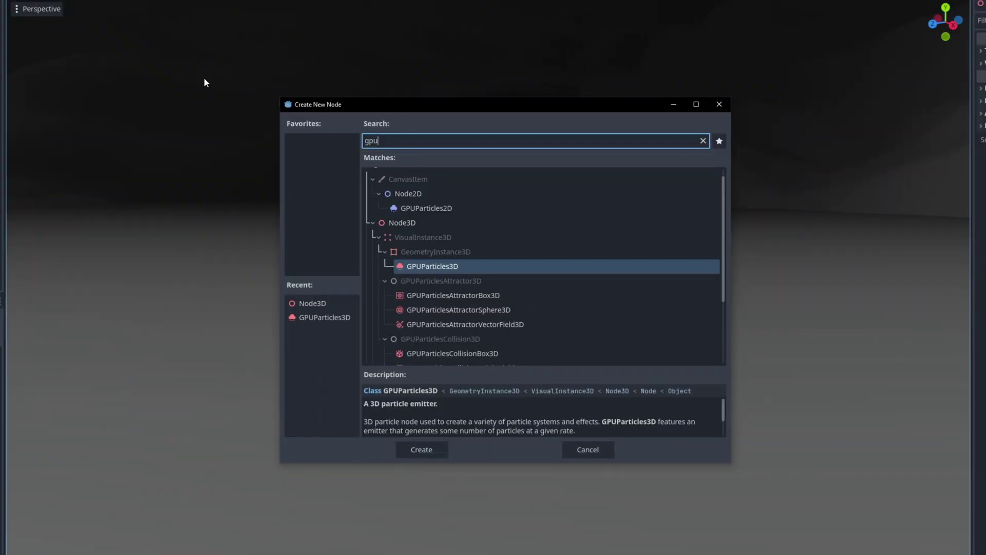
# Step: Add a Node3D child named MuzzleFlash under the World node
pyautogui.doubleClick(452, 266)
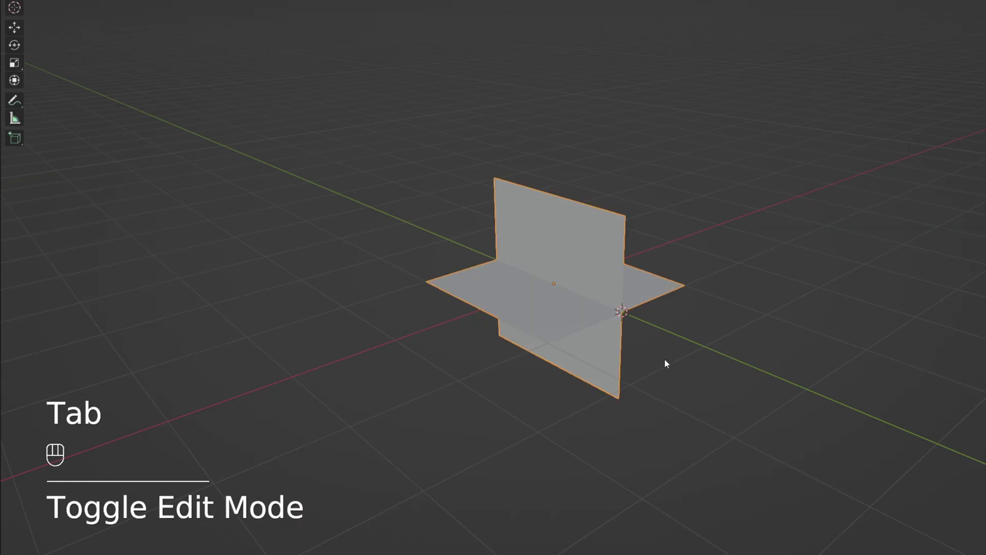
pyautogui.click(588, 262)
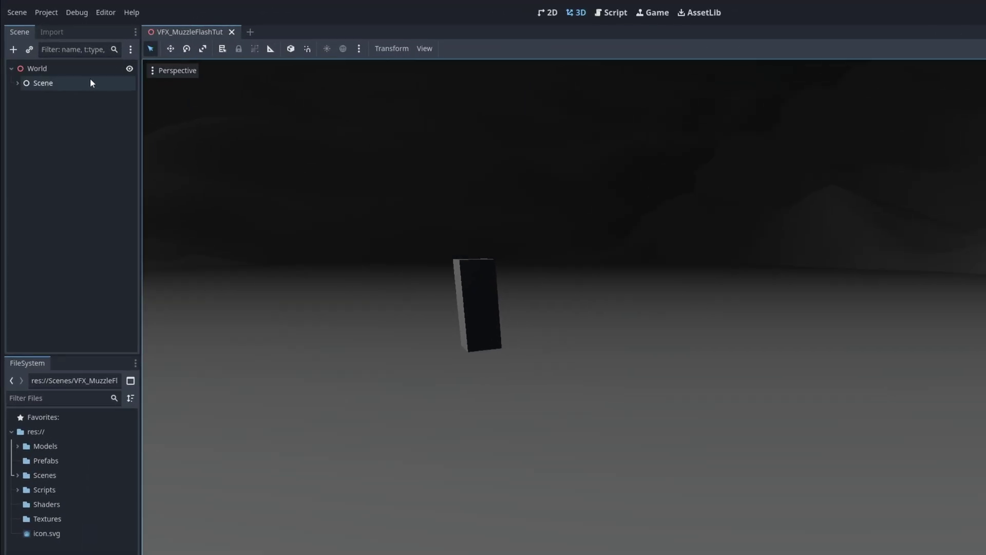
pyautogui.click(77, 70)
pyautogui.rightClick(77, 70)
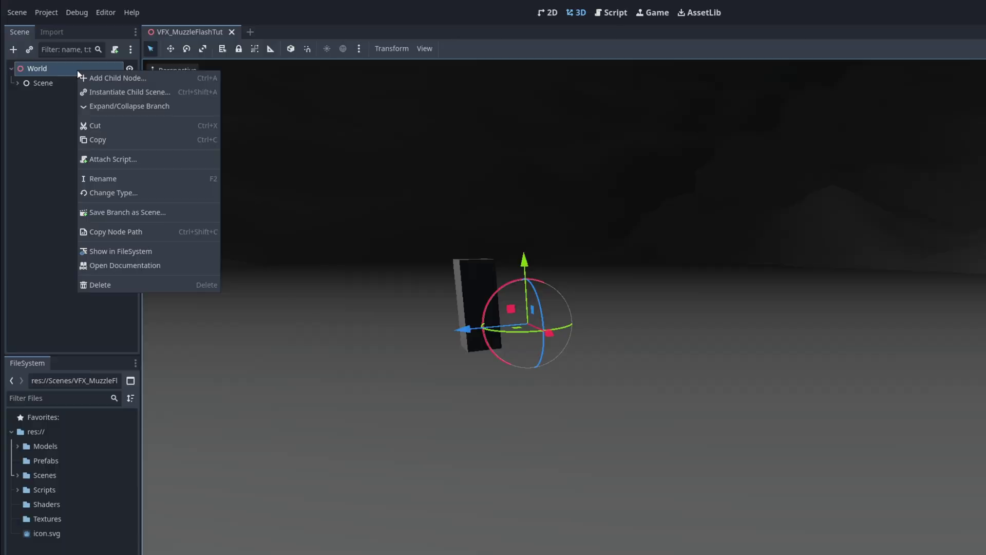
pyautogui.click(98, 75)
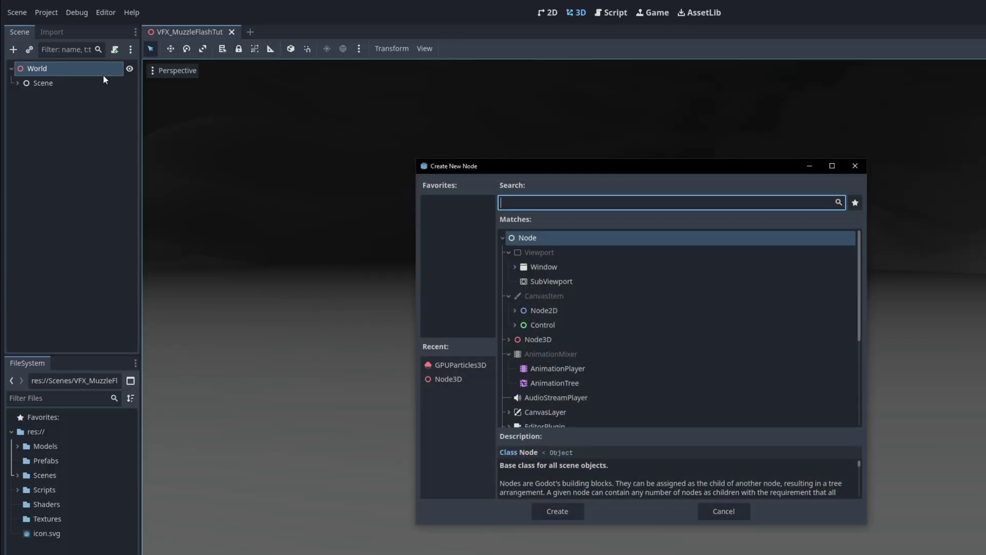
pyautogui.write('node3')
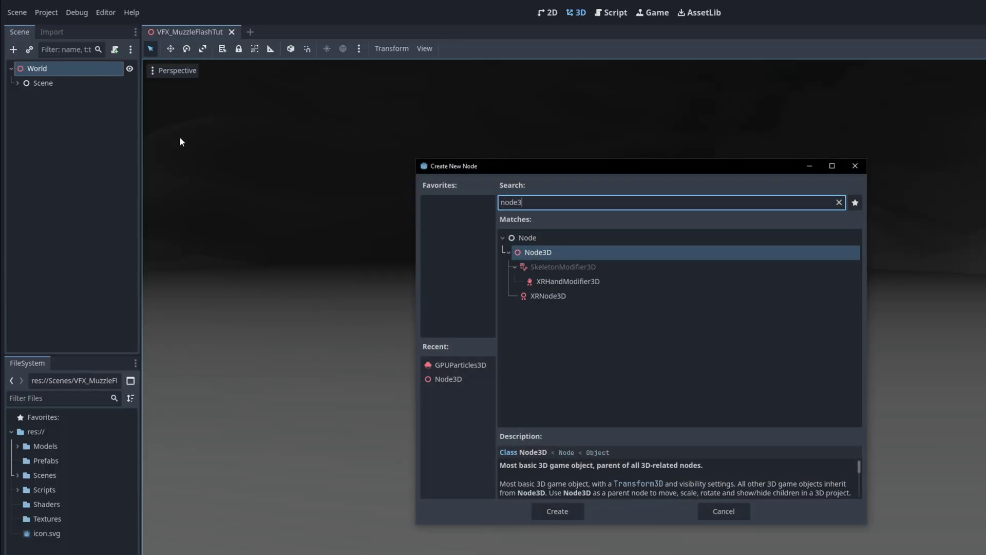
pyautogui.click(558, 255)
pyautogui.doubleClick(558, 255)
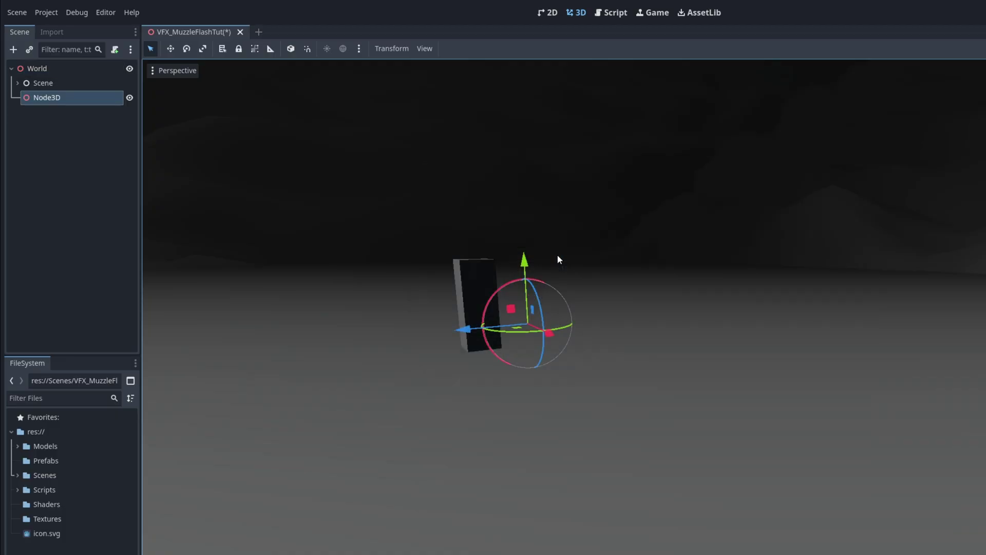
pyautogui.doubleClick(61, 96)
pyautogui.write('M')
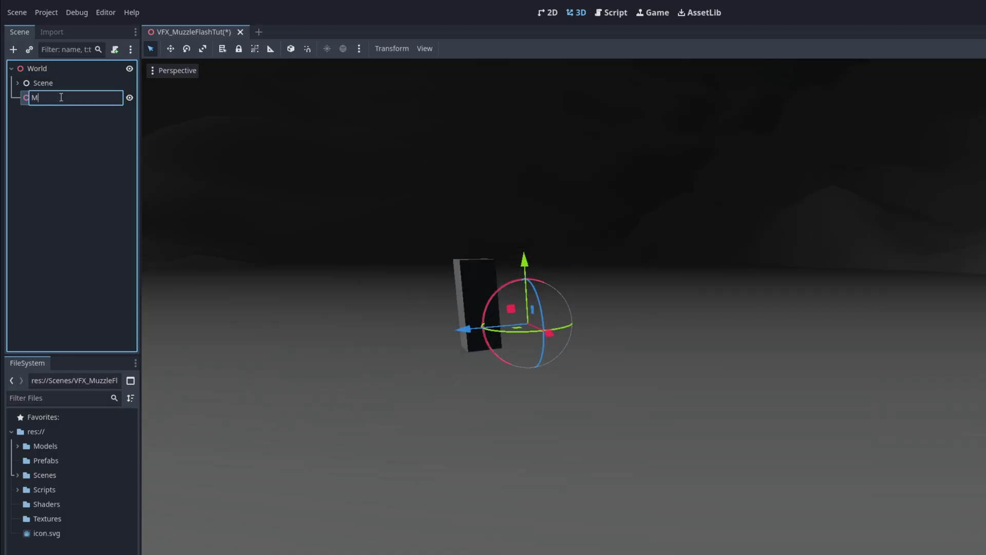
pyautogui.write('uzzleFlash')
pyautogui.press('Return')
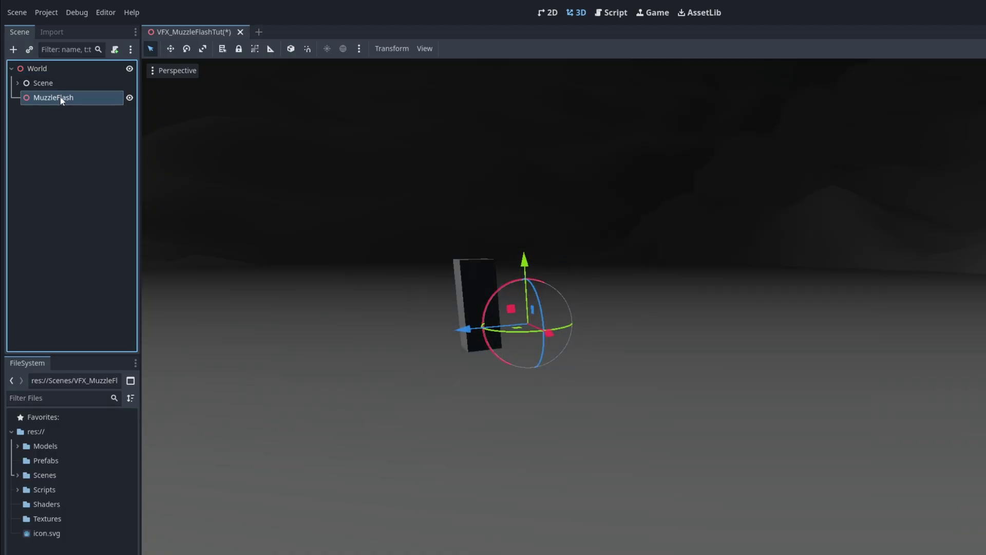
# Step: Give MuzzleFlash a GPUParticles3D child named MuzzlePlanes and expand its Draw Passes
pyautogui.rightClick(60, 96)
pyautogui.click(92, 104)
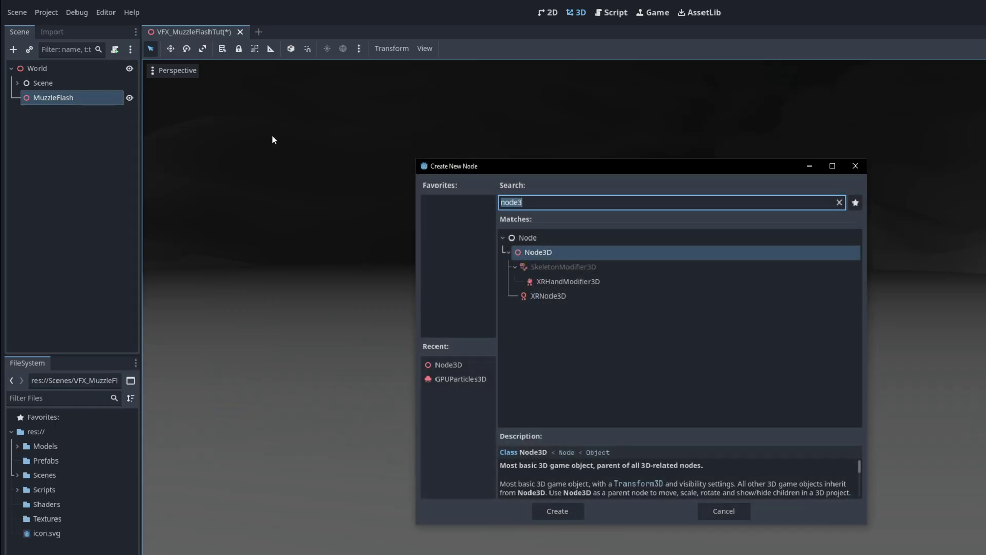
pyautogui.write('gpu')
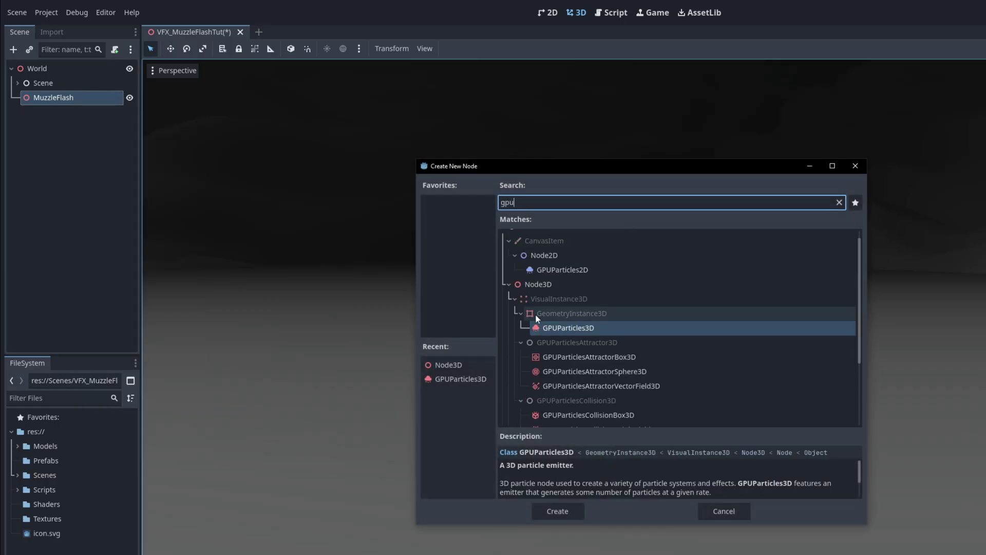
pyautogui.doubleClick(588, 328)
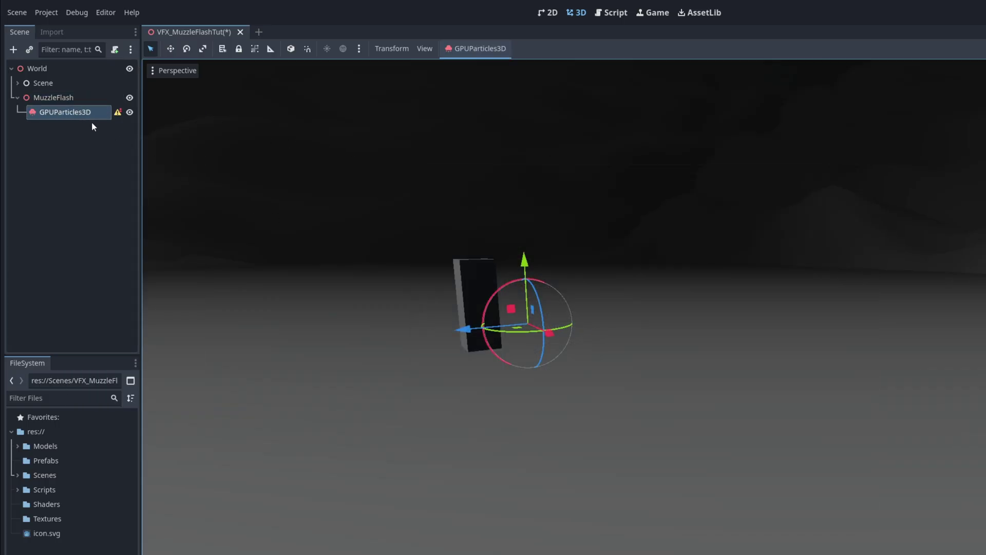
pyautogui.doubleClick(74, 114)
pyautogui.write('MuzzlePlanes')
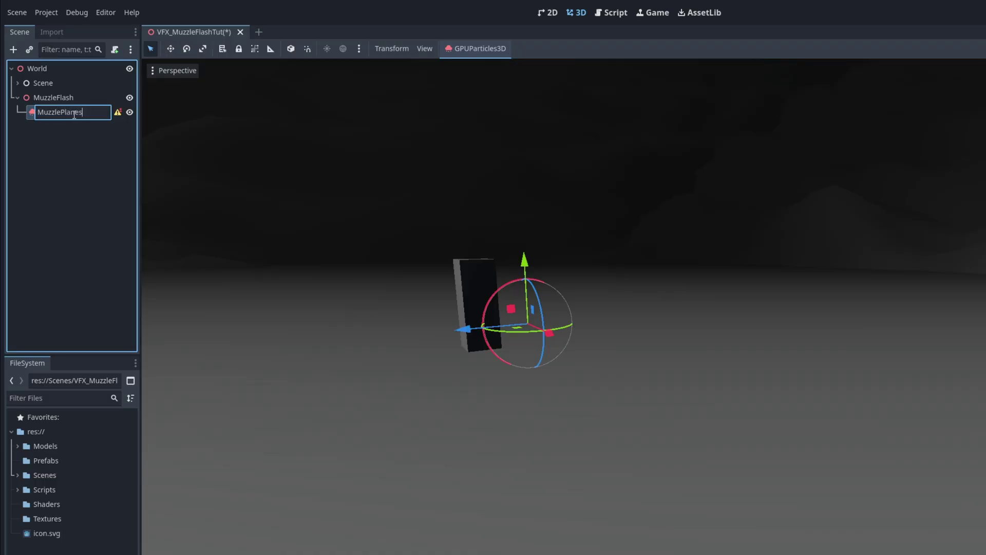
pyautogui.press('Return')
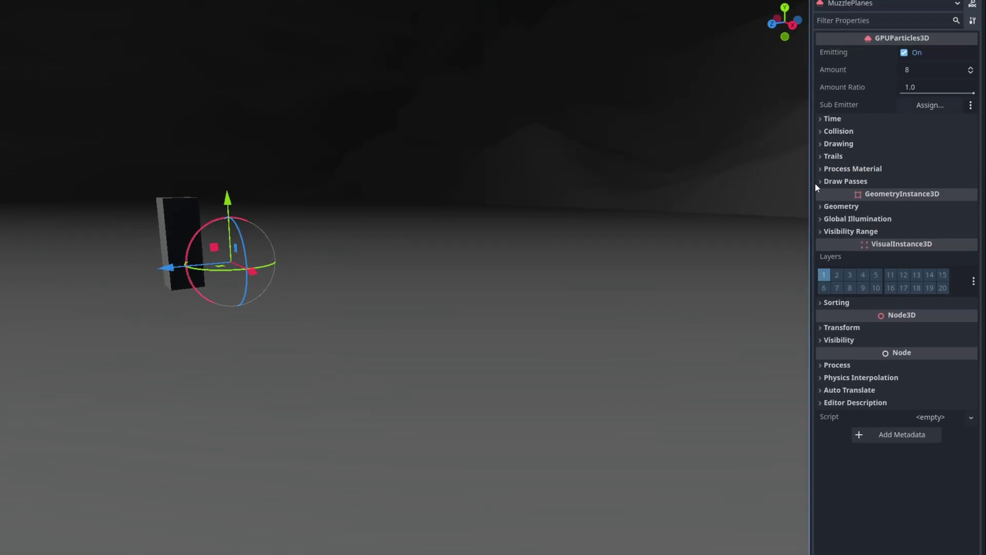
pyautogui.click(845, 181)
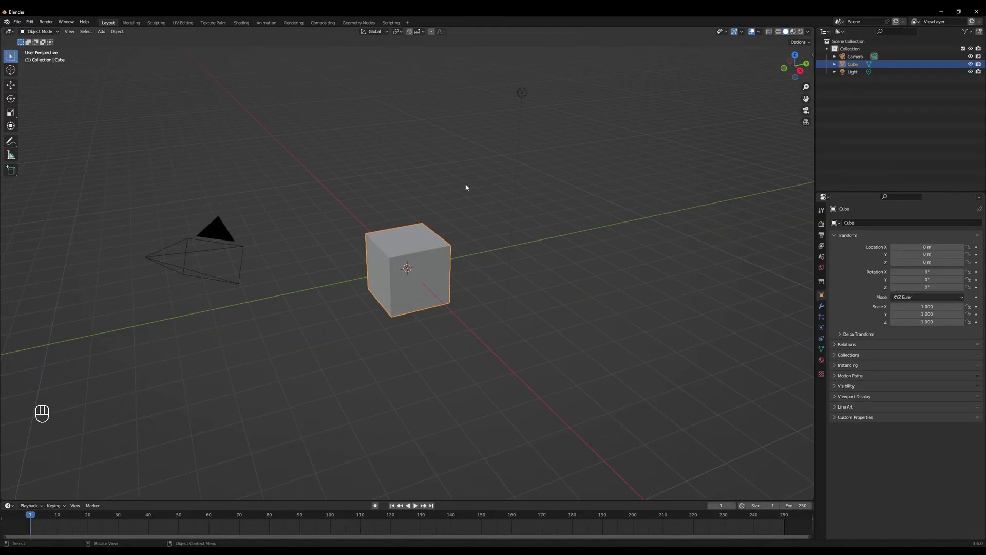
# Step: Delete the default camera, cube and light, then add a plane and scale it up
pyautogui.press('a')
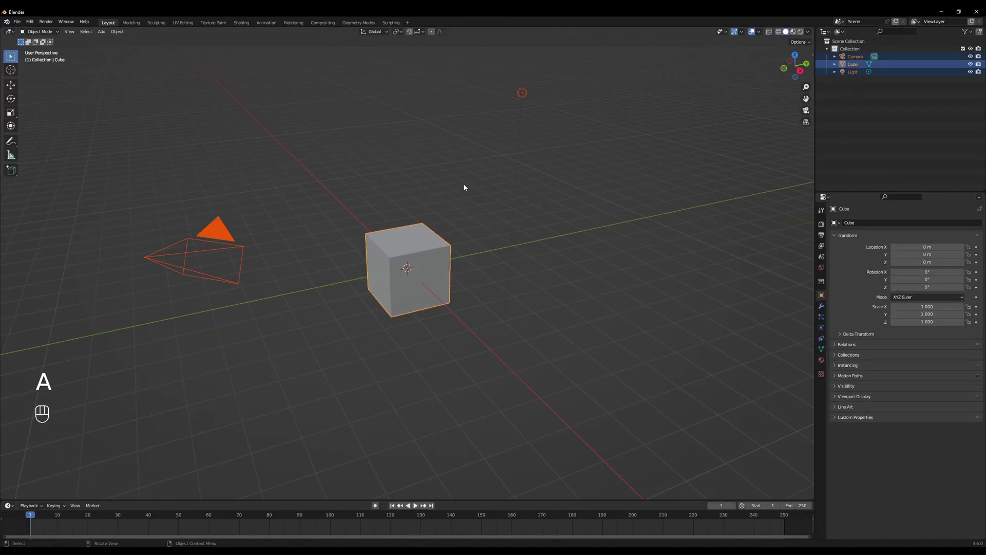
pyautogui.press('x')
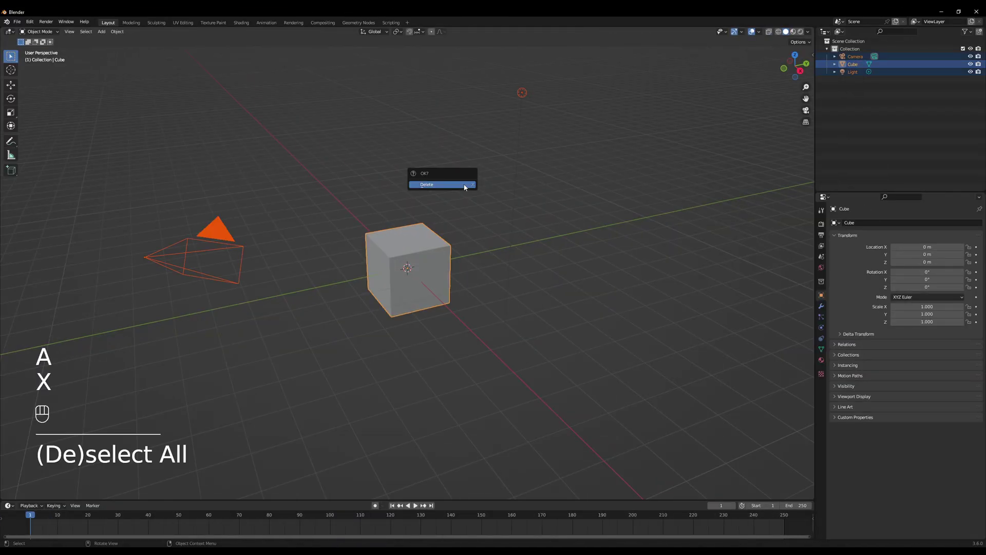
pyautogui.click(465, 187)
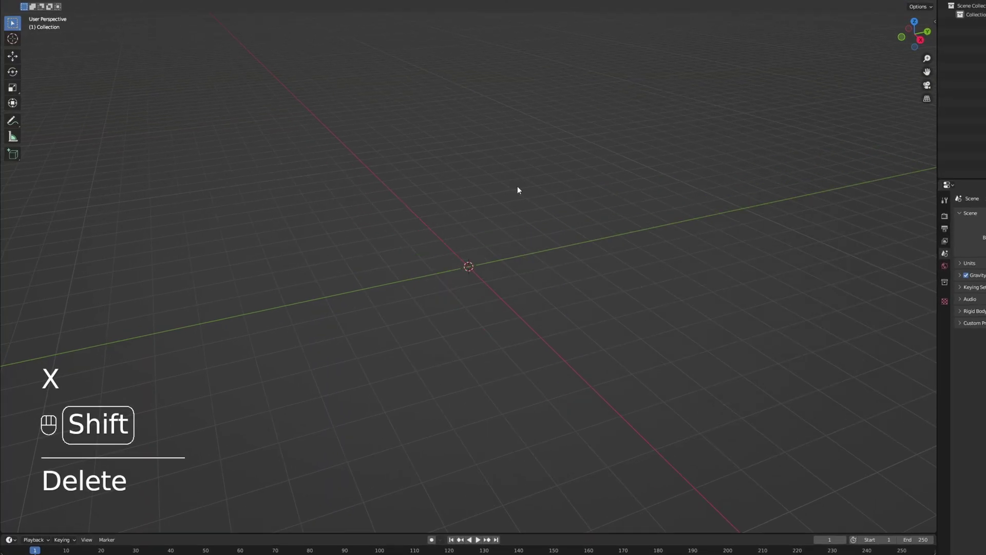
pyautogui.hotkey('shift', 'a')
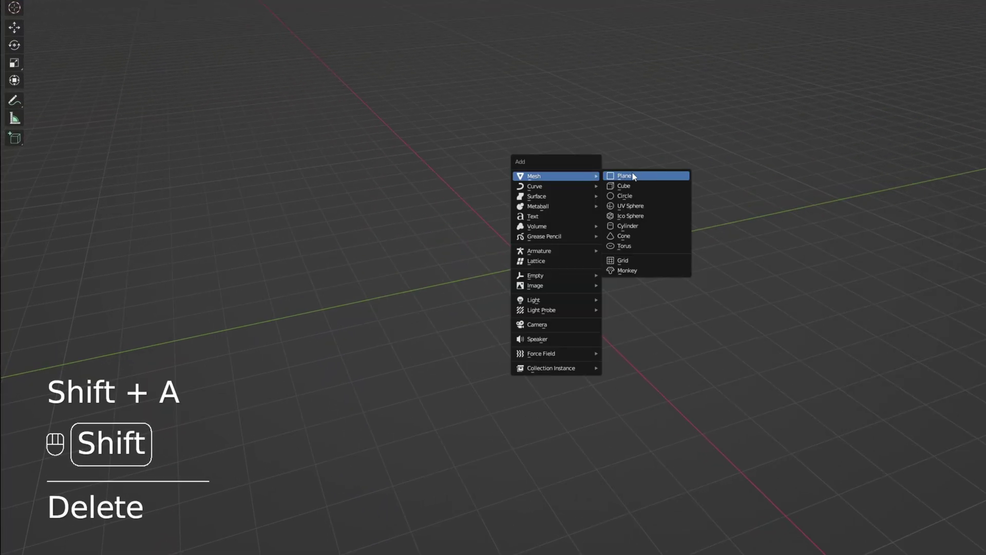
pyautogui.click(633, 177)
pyautogui.press('Tab')
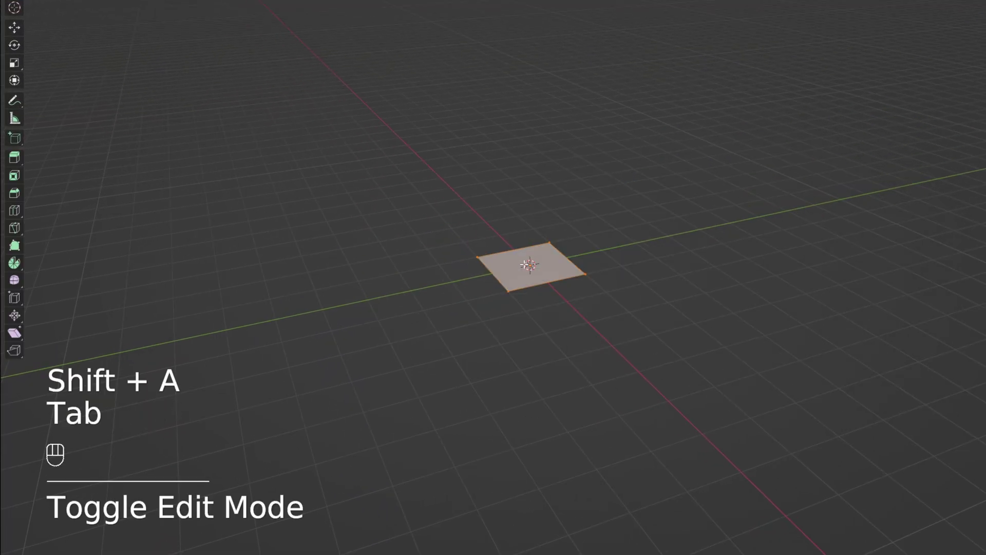
pyautogui.keyDown('shift'); pyautogui.moveTo(551, 221); pyautogui.dragTo(667, 222, button='middle'); pyautogui.keyUp('shift')
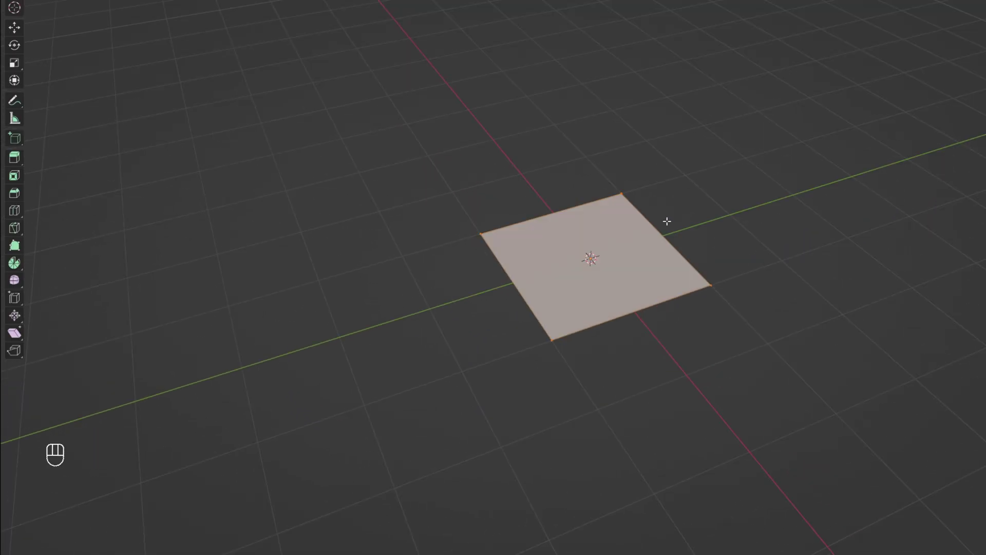
# Step: Duplicate the plane in place and rotate the copy upright through the original
pyautogui.hotkey('shift', 'd')
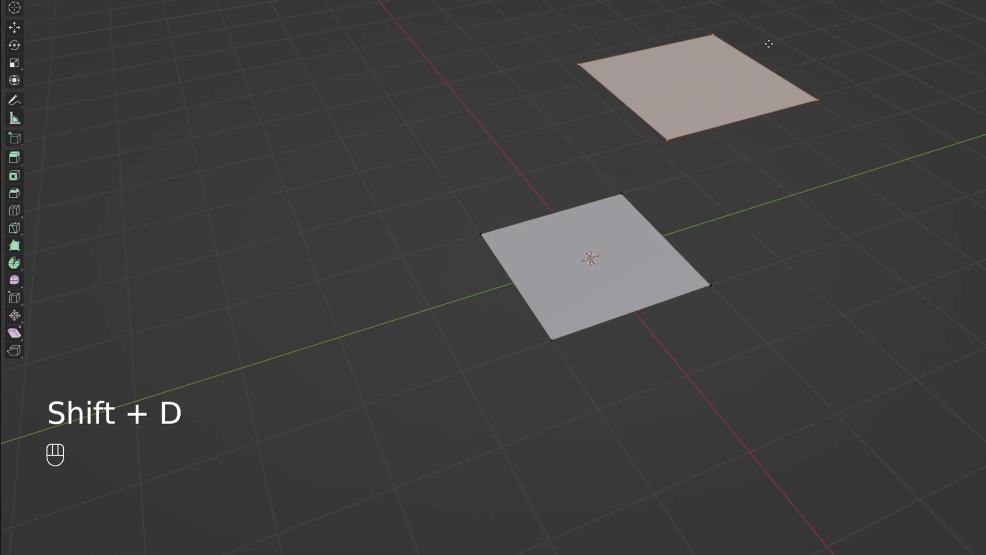
pyautogui.rightClick(770, 45)
pyautogui.write('r')
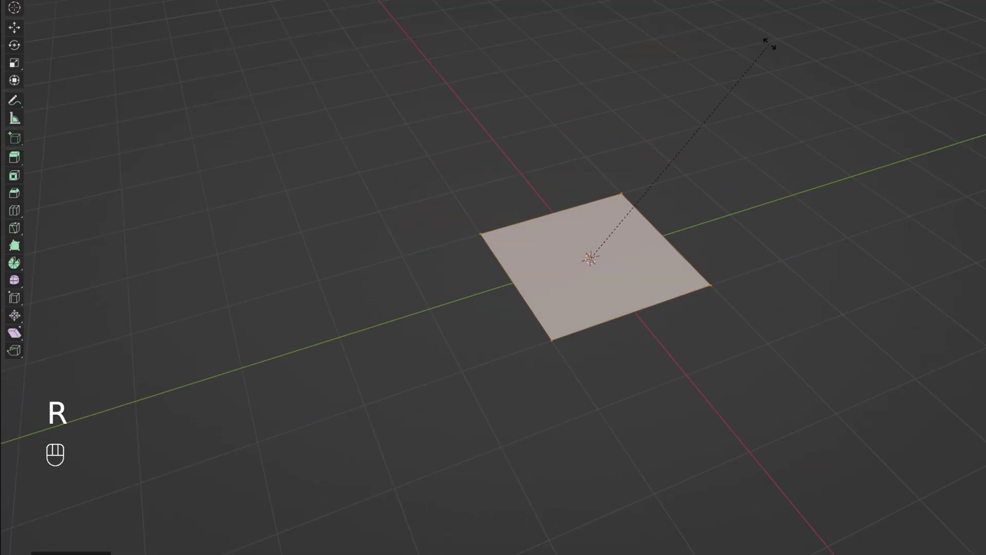
pyautogui.write('y90')
pyautogui.press('Return')
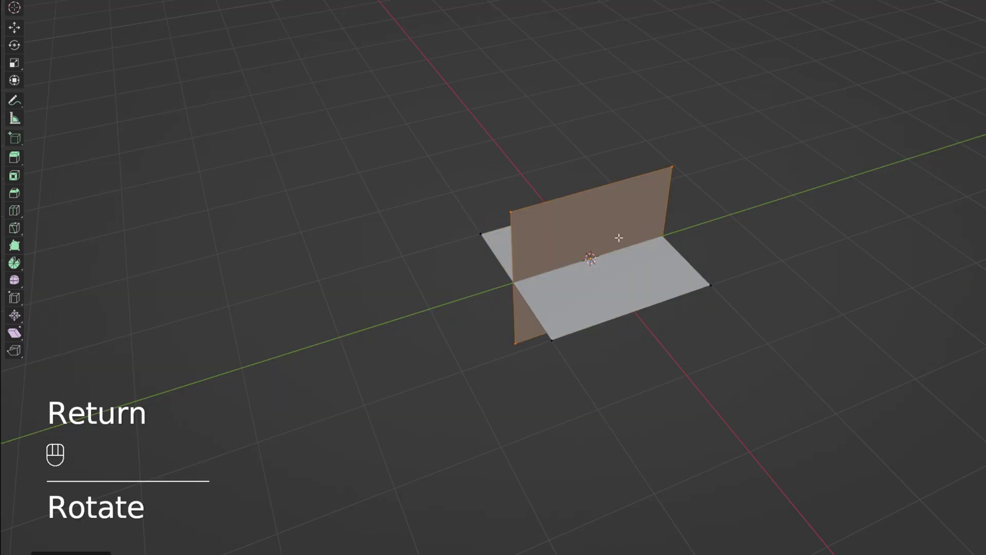
pyautogui.moveTo(768, 302)
pyautogui.mouseDown(button='middle')
pyautogui.moveTo(702, 269)
pyautogui.moveTo(672, 275)
pyautogui.moveTo(681, 281)
pyautogui.mouseUp(button='middle')
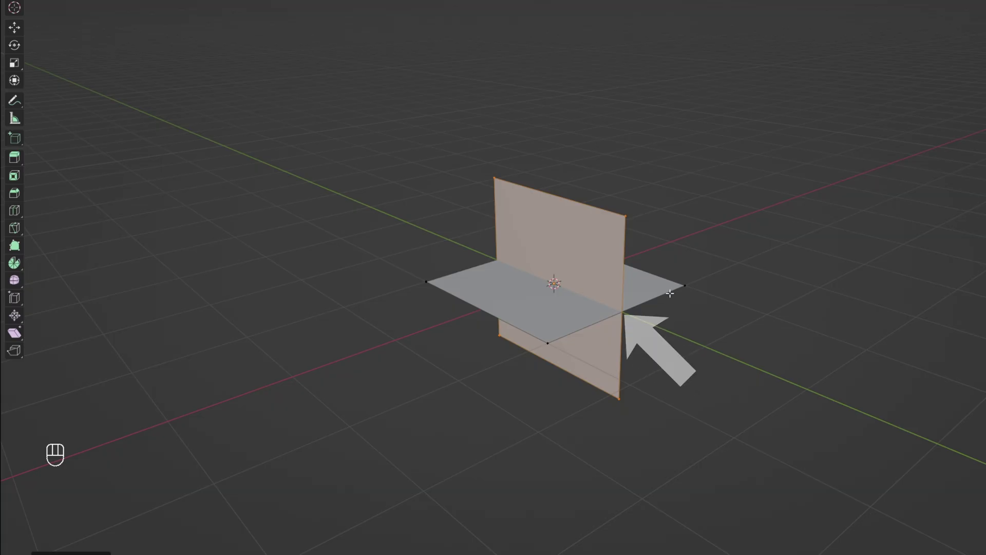
# Step: Snap the 3D cursor to the upright plane's edge and set the object origin there
pyautogui.click(624, 231)
pyautogui.keyDown('shift'); pyautogui.click(623, 390); pyautogui.keyUp('shift')
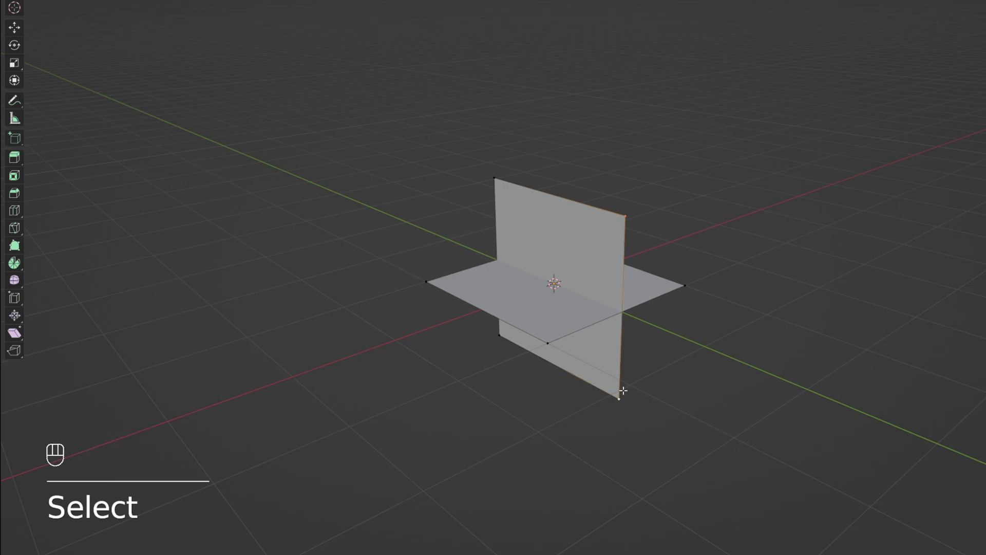
pyautogui.hotkey('shift', 's')
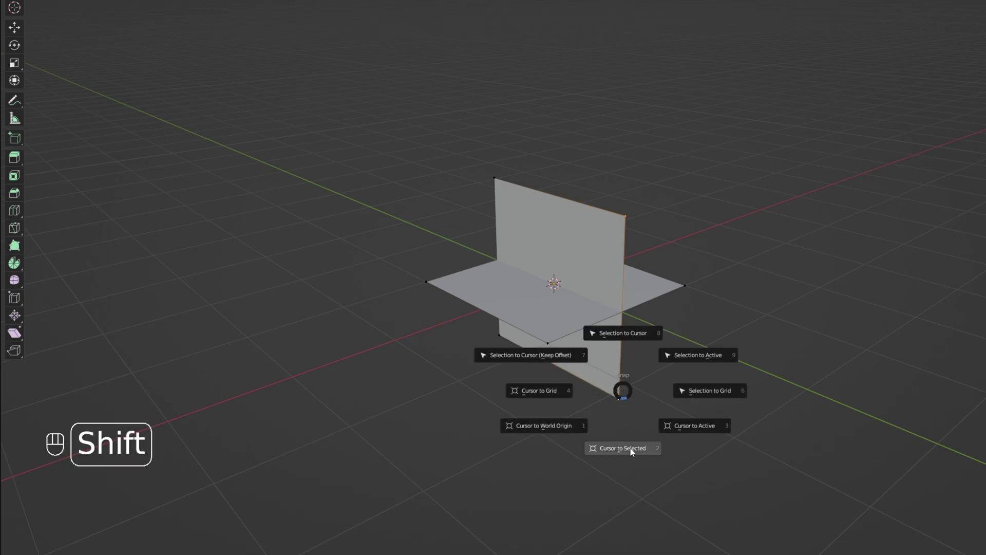
pyautogui.click(631, 448)
pyautogui.press('Tab')
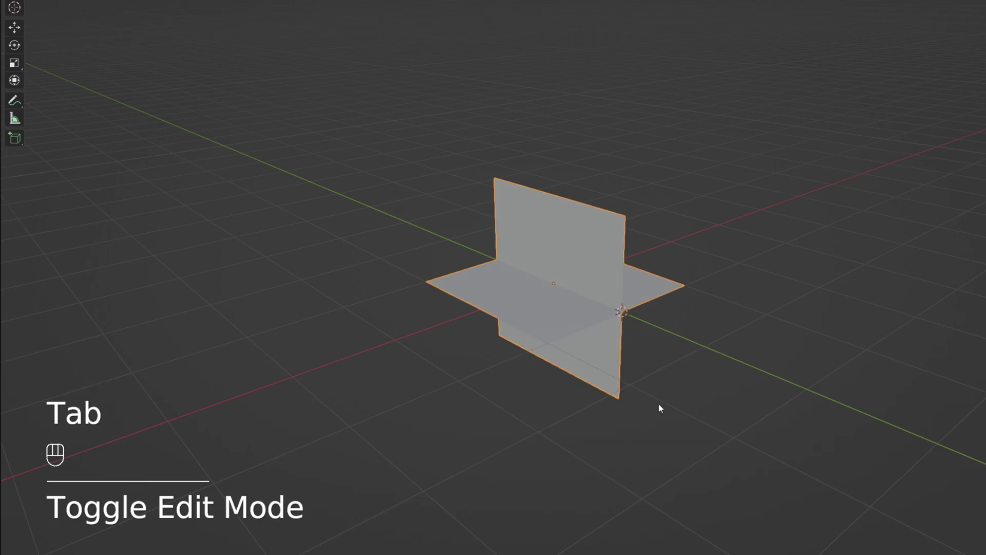
pyautogui.click(656, 342)
pyautogui.click(585, 261)
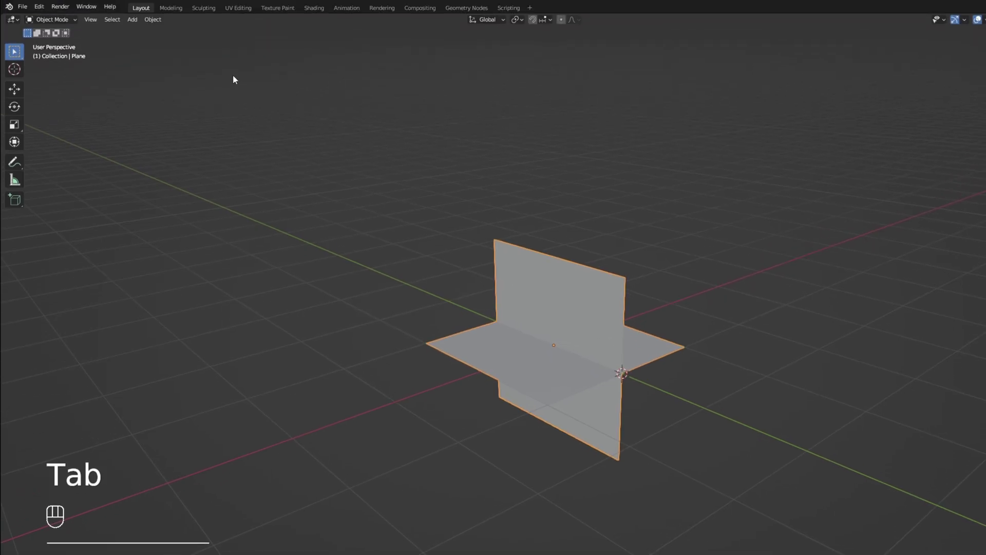
pyautogui.click(152, 20)
pyautogui.moveTo(170, 40)
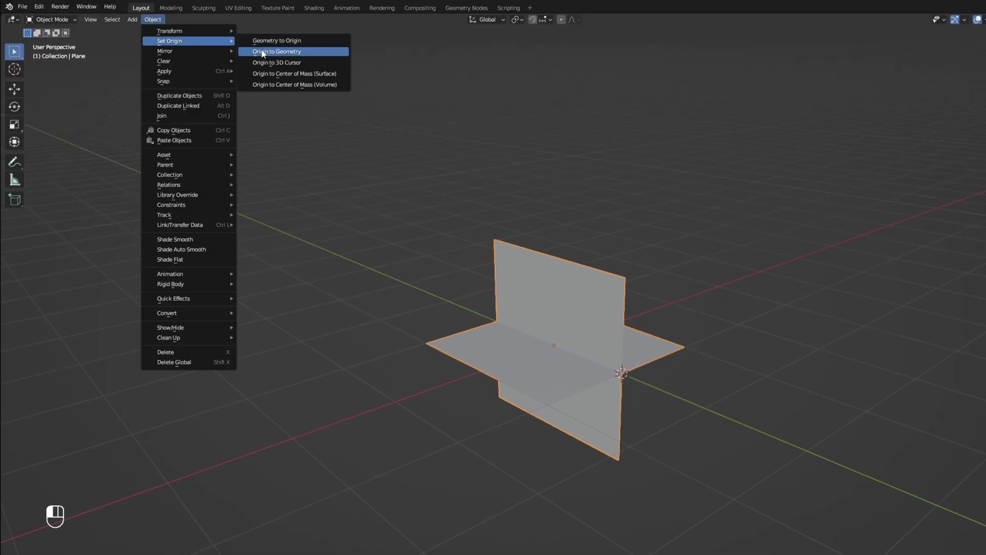
pyautogui.click(310, 66)
# Step: Snap the 3D cursor to the world origin and move the planes onto it
pyautogui.press('s')
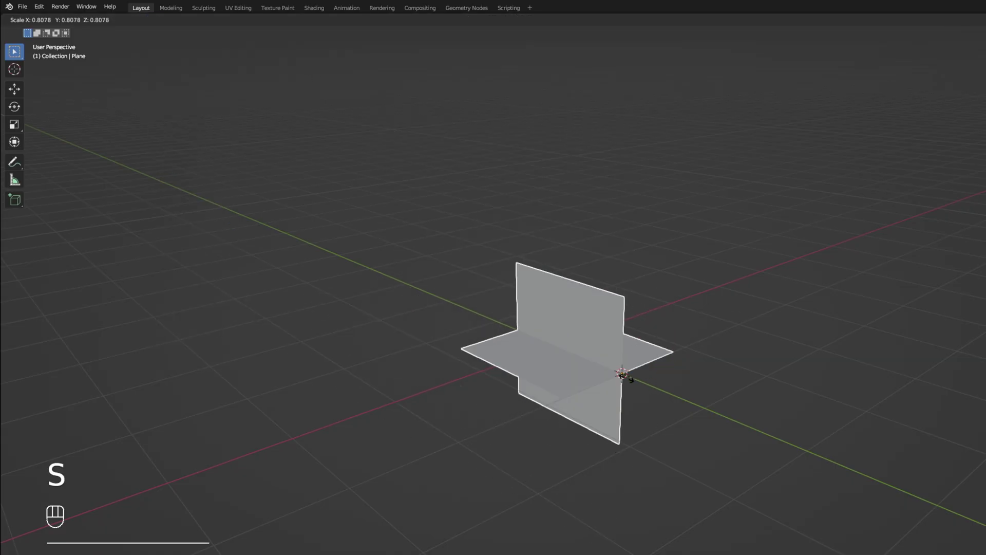
pyautogui.rightClick(651, 381)
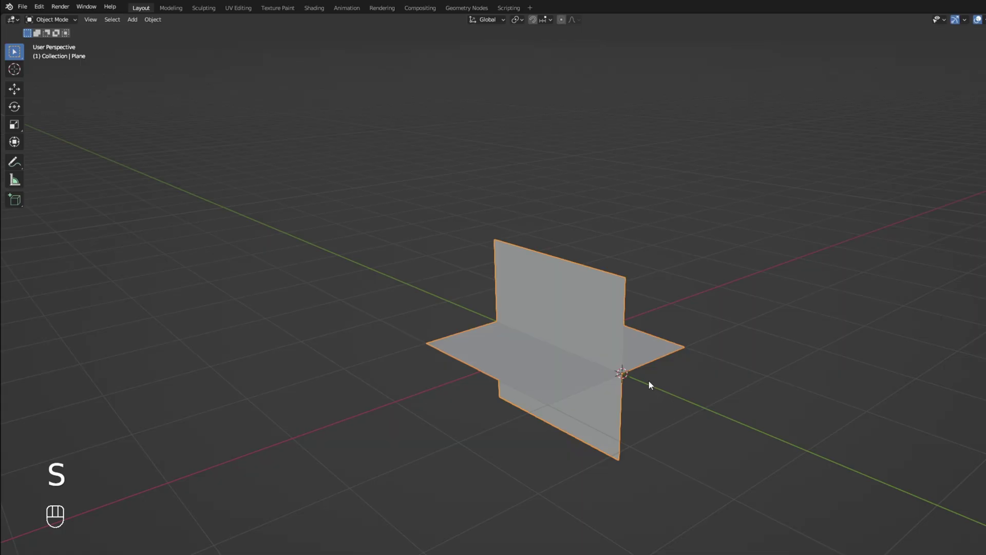
pyautogui.moveTo(629, 388); pyautogui.dragTo(648, 387, button='middle')
pyautogui.hotkey('shift', 's')
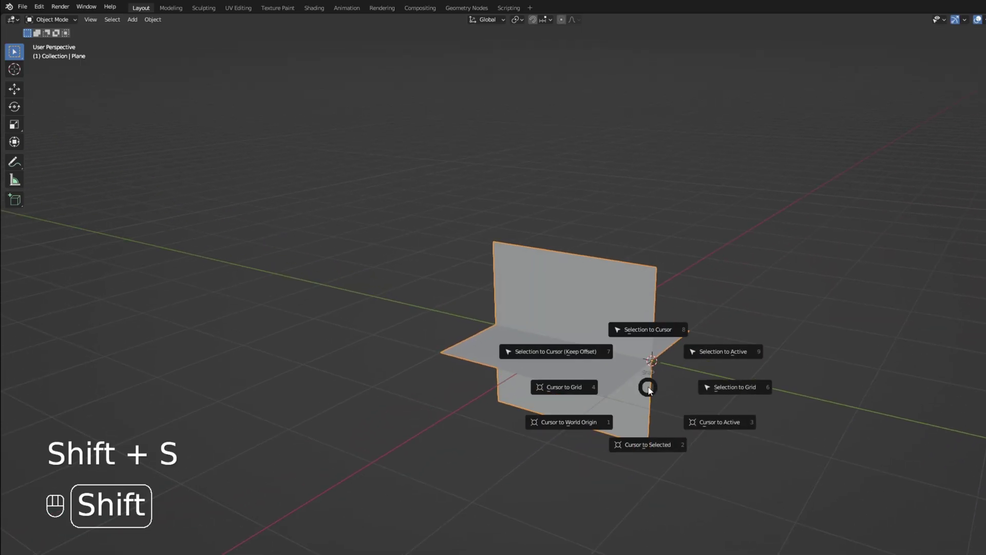
pyautogui.click(594, 422)
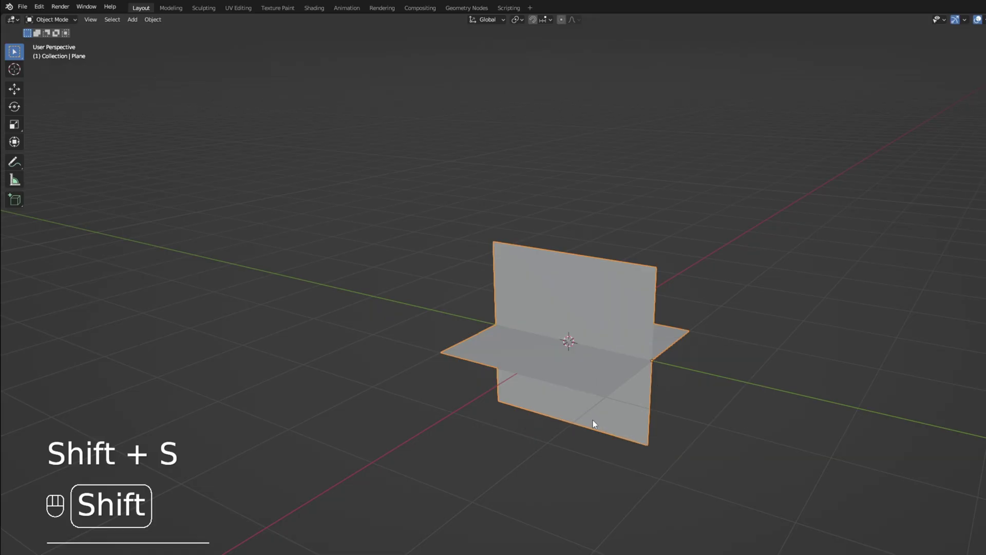
pyautogui.hotkey('shift', 's')
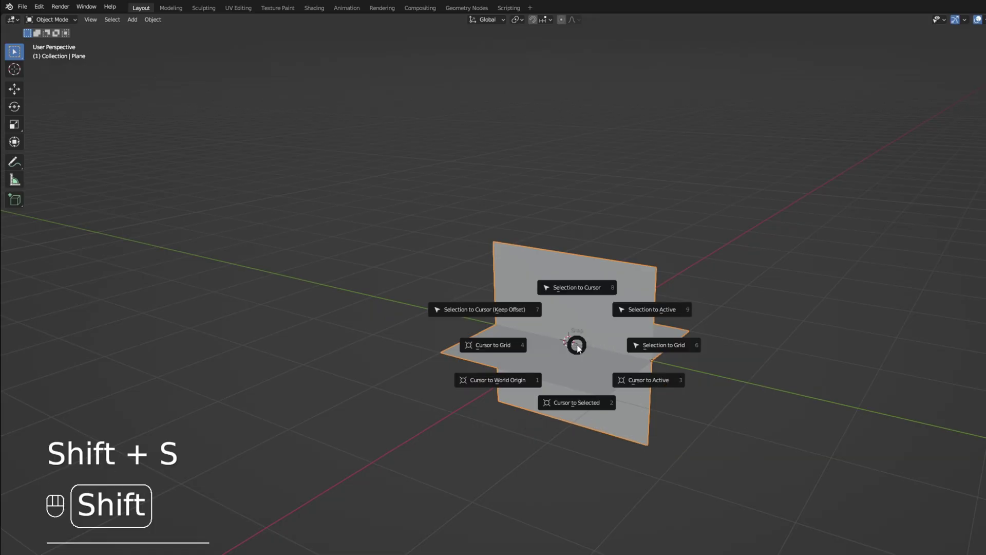
pyautogui.click(582, 288)
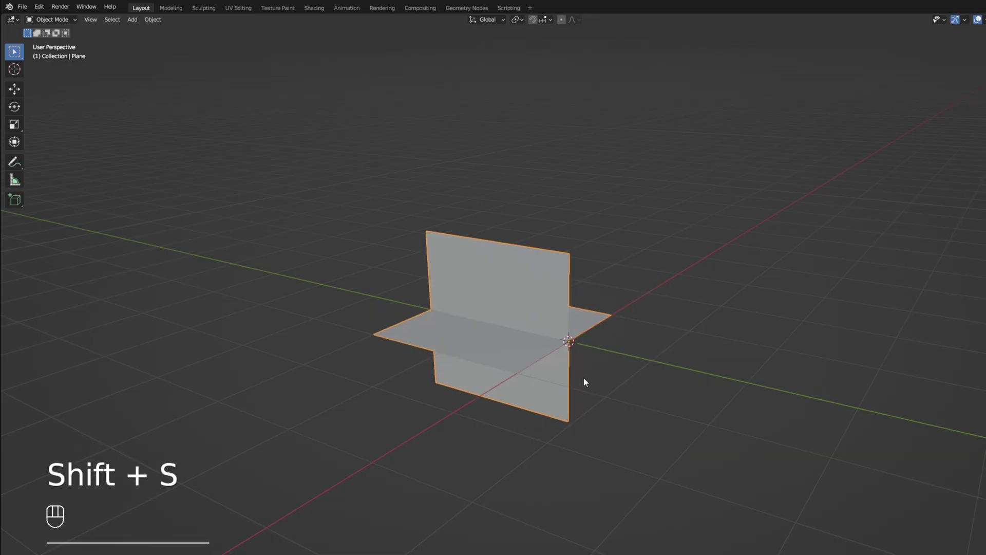
# Step: Rename the object MuzzlePlanes and apply all its transforms
pyautogui.moveTo(583, 378)
pyautogui.mouseDown(button='middle')
pyautogui.moveTo(604, 407)
pyautogui.moveTo(606, 383)
pyautogui.mouseUp(button='middle')
pyautogui.doubleClick(819, 52)
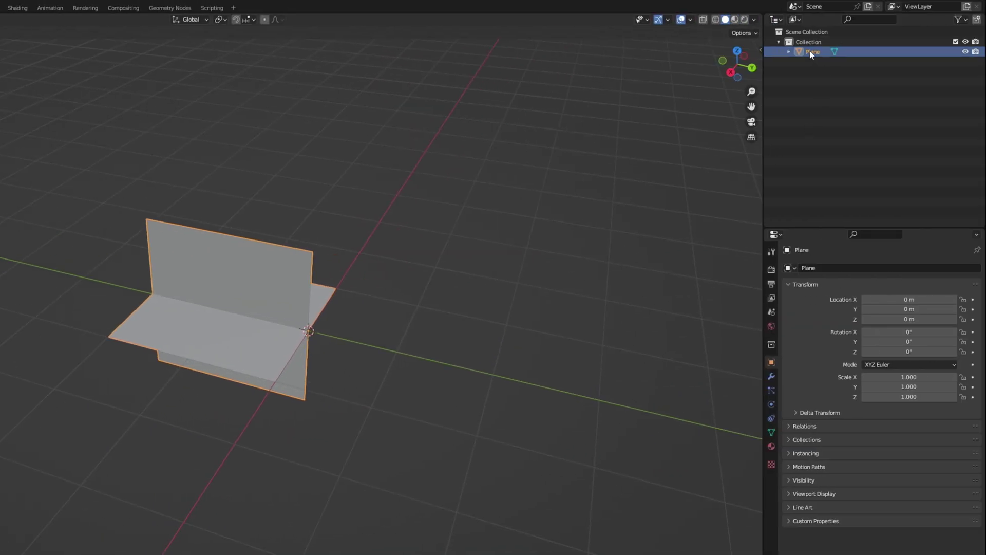
pyautogui.write('Muzzle')
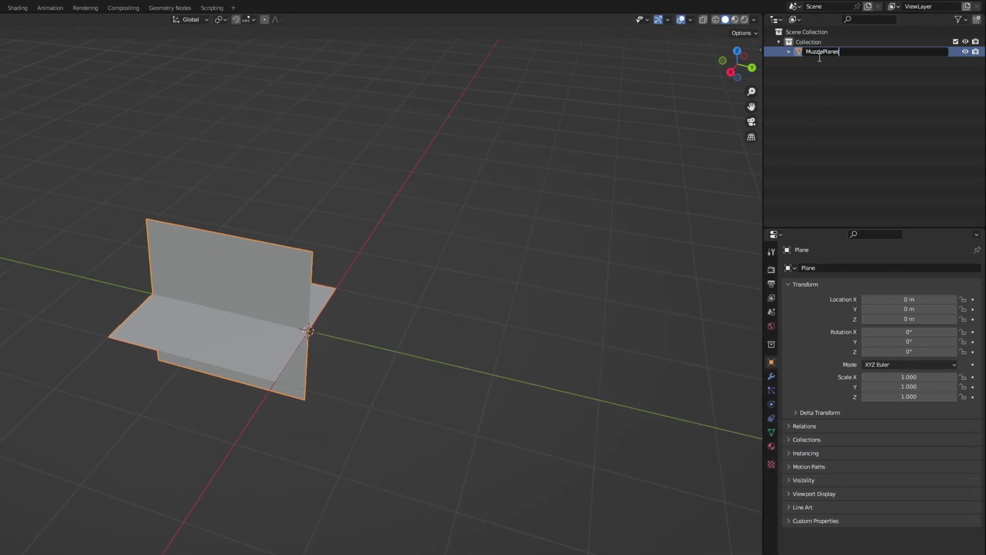
pyautogui.press('Return')
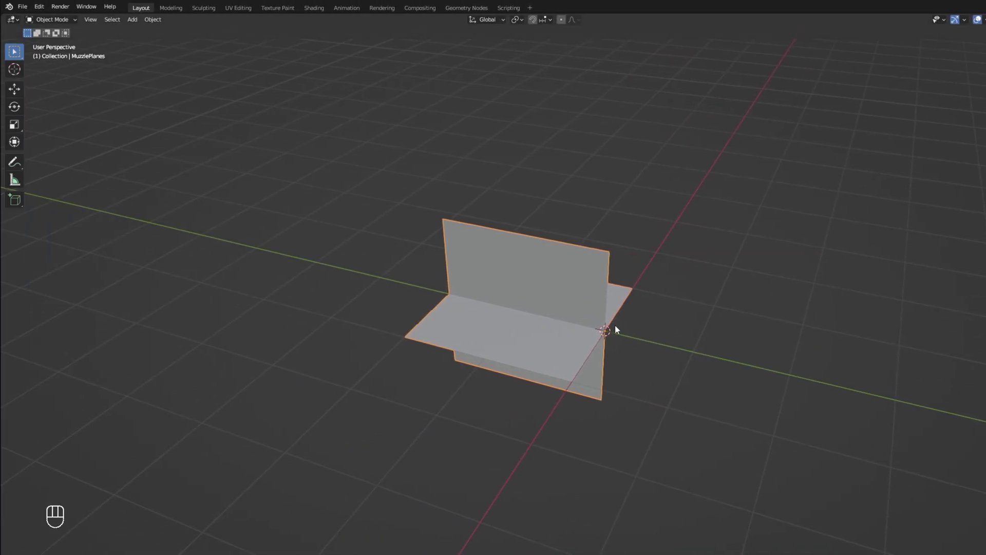
pyautogui.moveTo(616, 330)
pyautogui.keyDown('shift'); pyautogui.mouseDown(button='middle')
pyautogui.moveTo(546, 331)
pyautogui.moveTo(596, 335)
pyautogui.mouseUp(button='middle'); pyautogui.keyUp('shift')
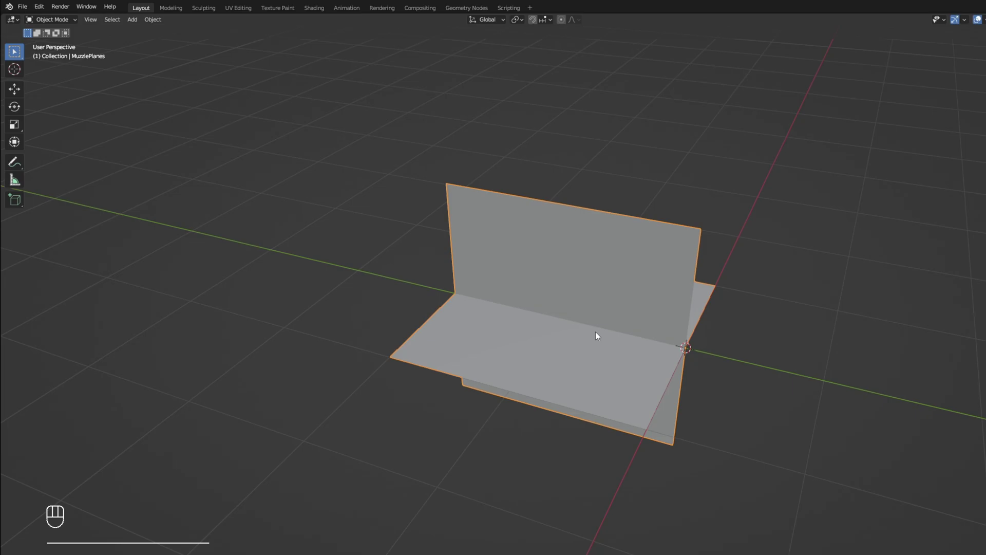
pyautogui.hotkey('ctrl', 'a')
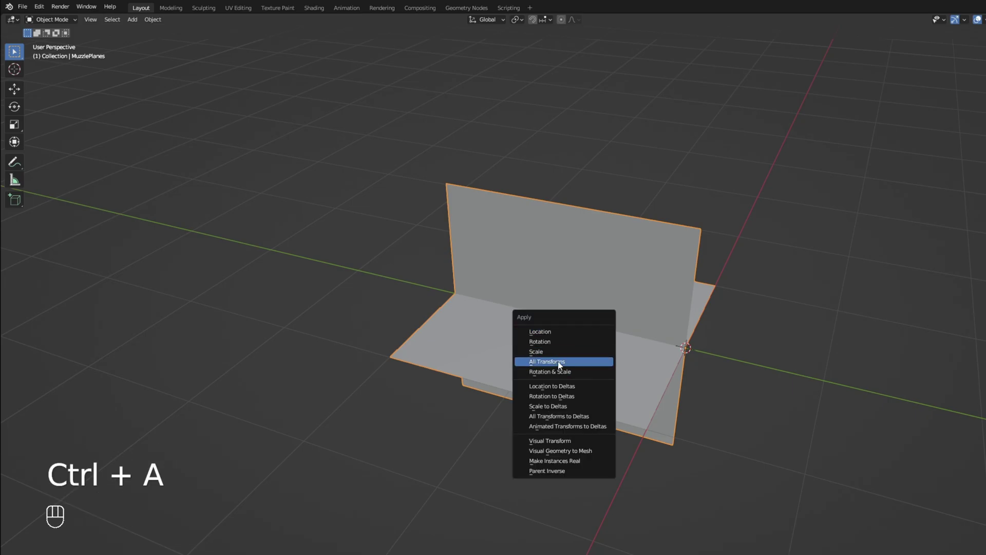
pyautogui.click(559, 363)
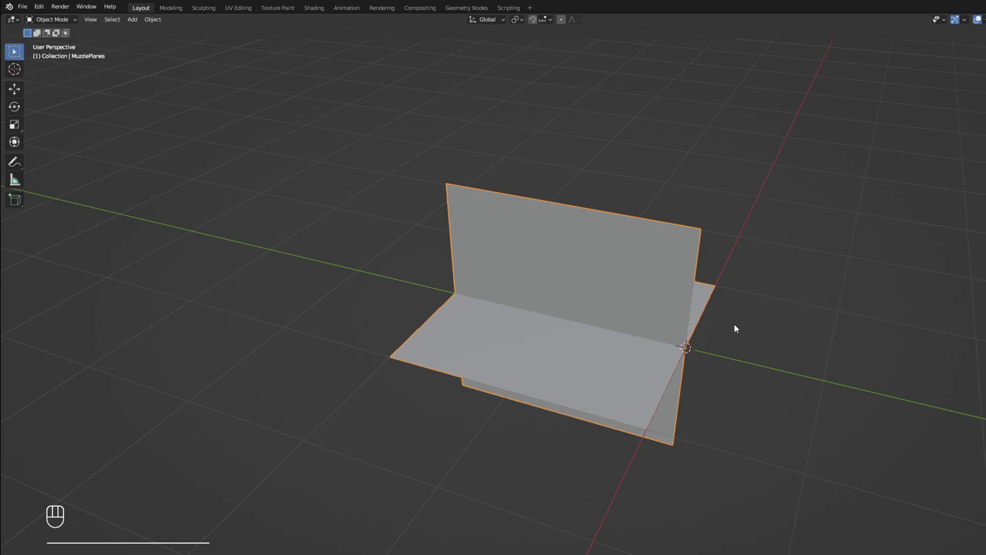
pyautogui.scroll(-3, 793, 334)
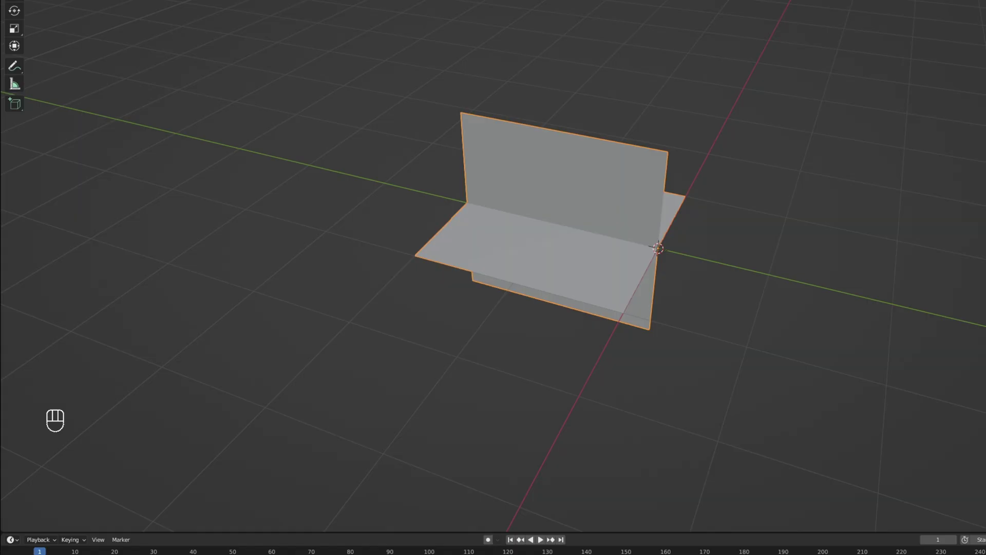
# Step: Split the viewport into a left UV Editor and enable UV Sync Selection in Edit Mode
pyautogui.moveTo(2, 530); pyautogui.dragTo(489, 479)
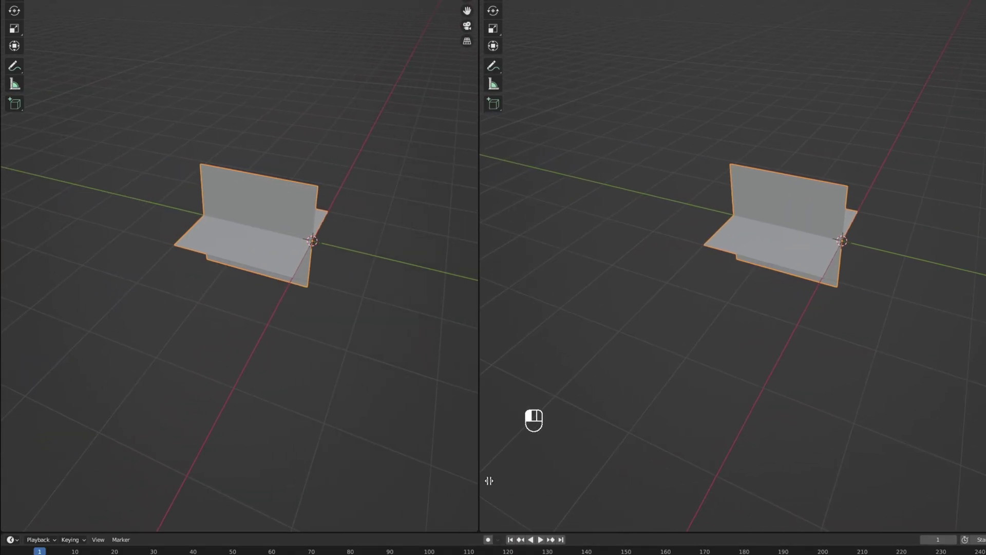
pyautogui.click(13, 20)
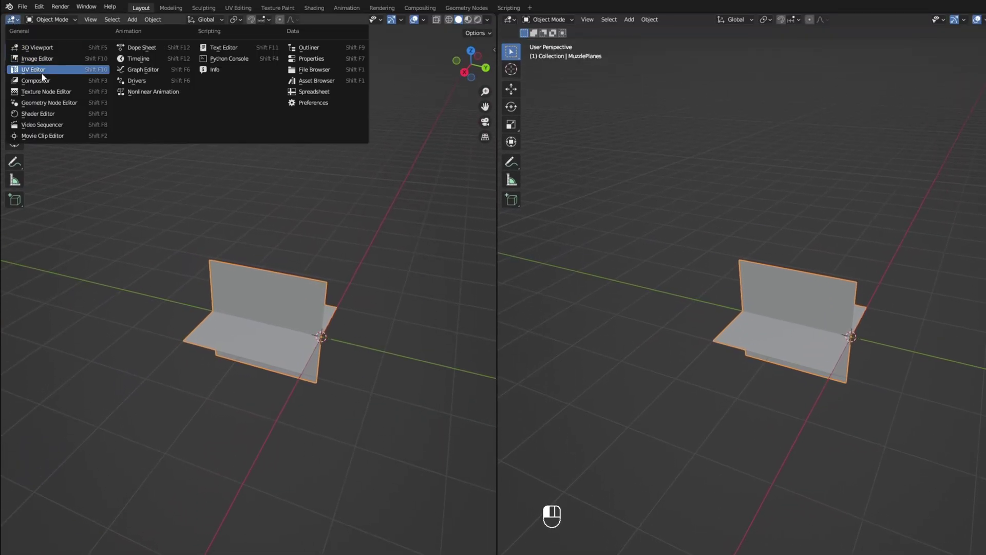
pyautogui.click(38, 59)
pyautogui.moveTo(973, 338)
pyautogui.mouseDown(button='middle')
pyautogui.moveTo(670, 353)
pyautogui.moveTo(716, 326)
pyautogui.mouseUp(button='middle')
pyautogui.press('Tab')
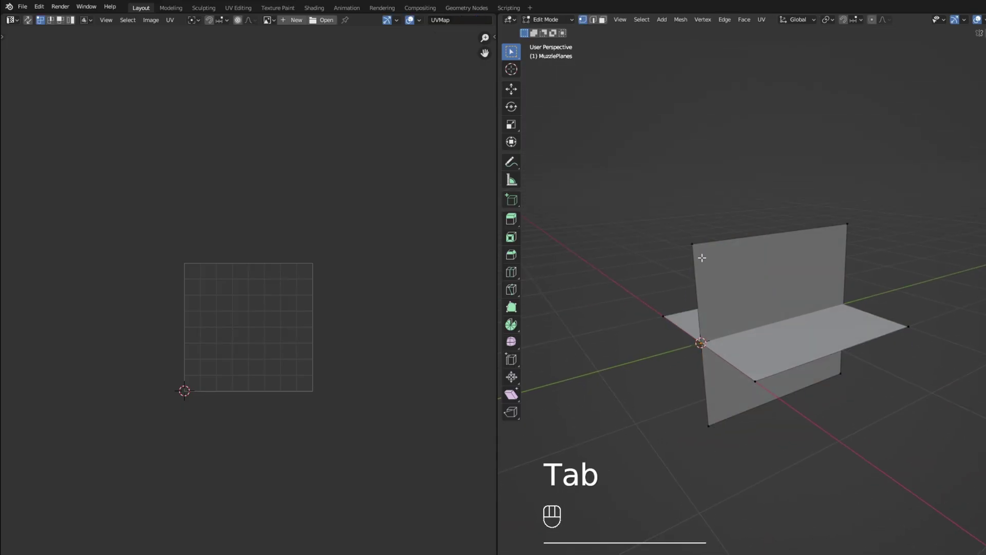
pyautogui.click(699, 253)
pyautogui.keyDown('shift'); pyautogui.click(697, 438); pyautogui.keyUp('shift')
pyautogui.click(29, 21)
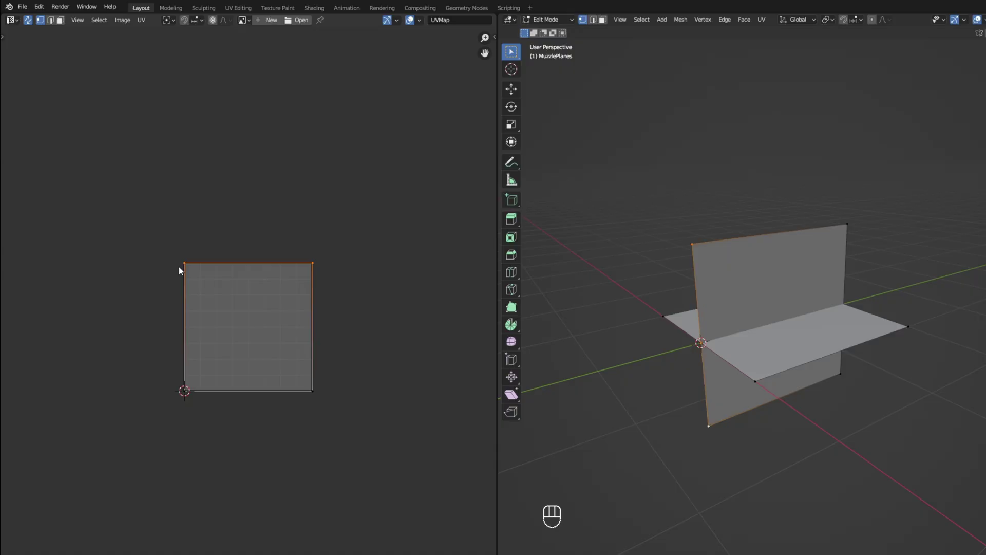
# Step: Select all faces and rotate the whole UV layout by -90 degrees
pyautogui.press('a')
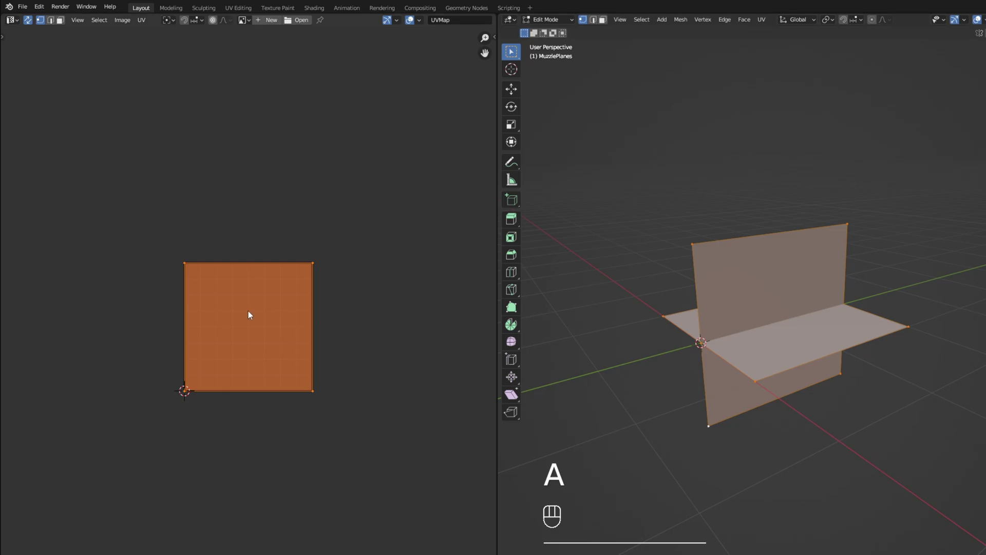
pyautogui.press('r')
pyautogui.press('-')
pyautogui.write('90')
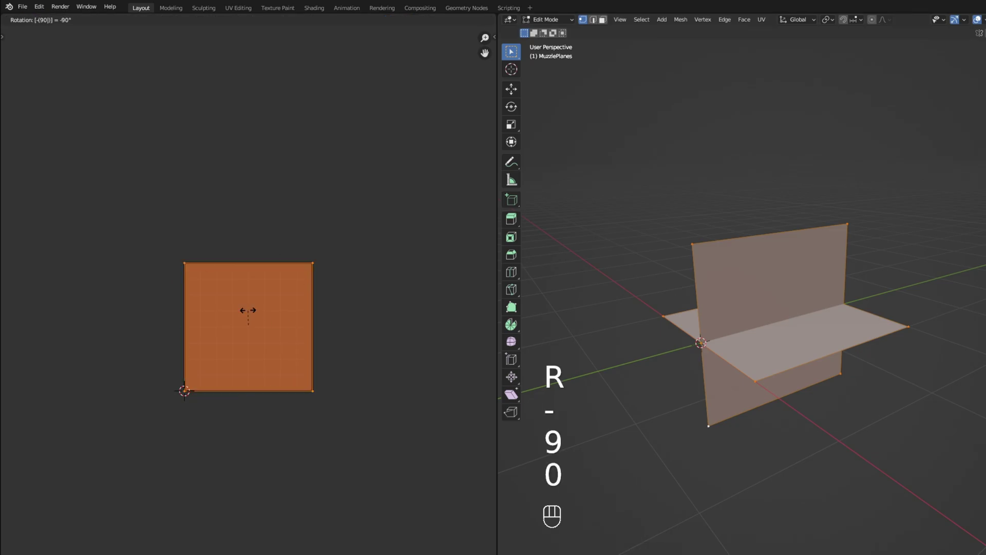
pyautogui.press('Return')
pyautogui.click(818, 470)
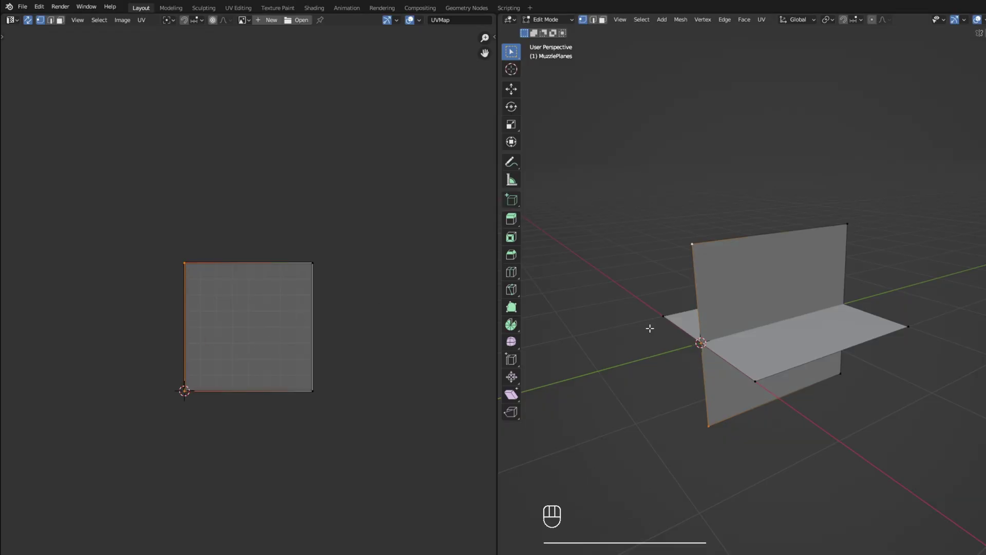
pyautogui.keyDown('shift'); pyautogui.click(740, 370); pyautogui.keyUp('shift')
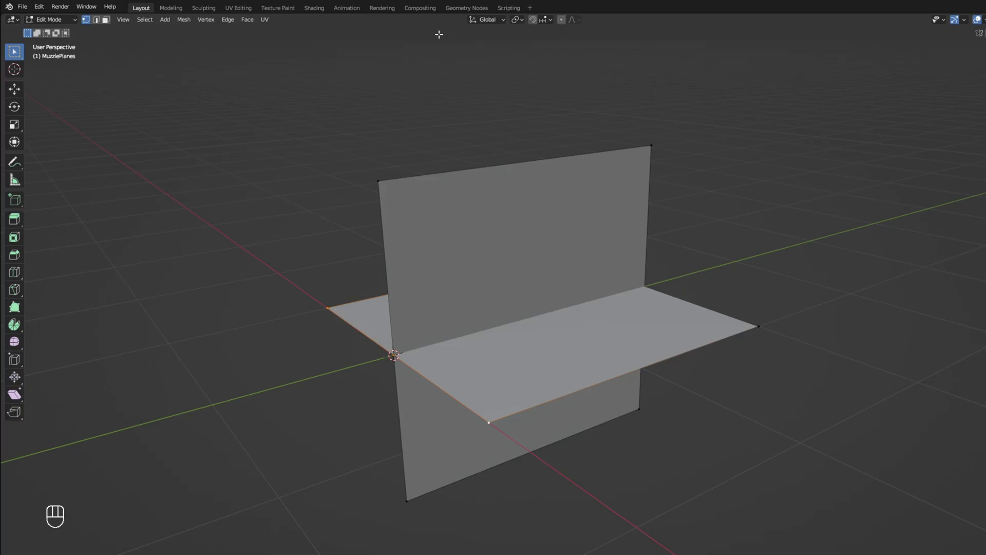
# Step: Export the selected crossed planes as Wavefront OBJ MuzzlePlanes01.obj with Selected Only ticked
pyautogui.press('Tab')
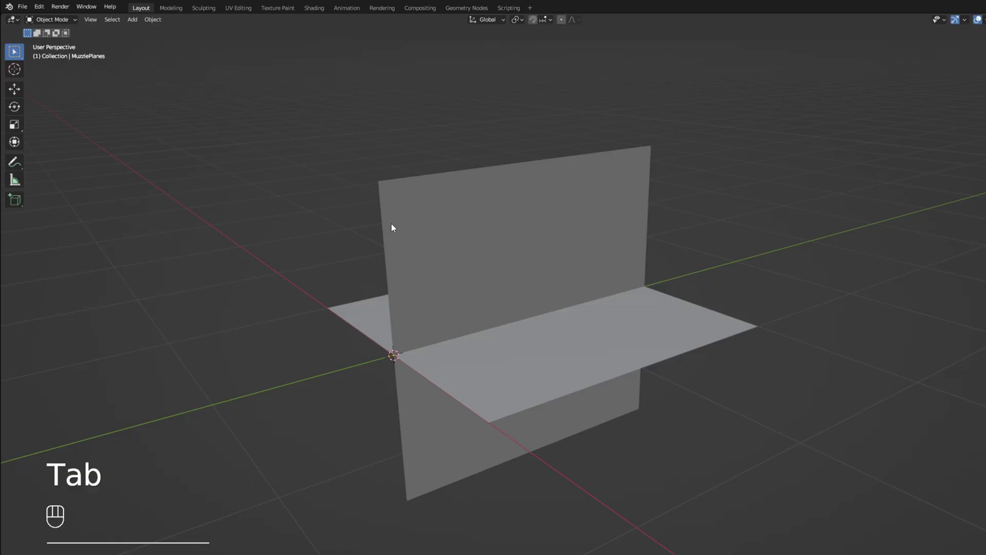
pyautogui.click(489, 298)
pyautogui.keyDown('shift'); pyautogui.moveTo(490, 298); pyautogui.dragTo(507, 302, button='middle'); pyautogui.keyUp('shift')
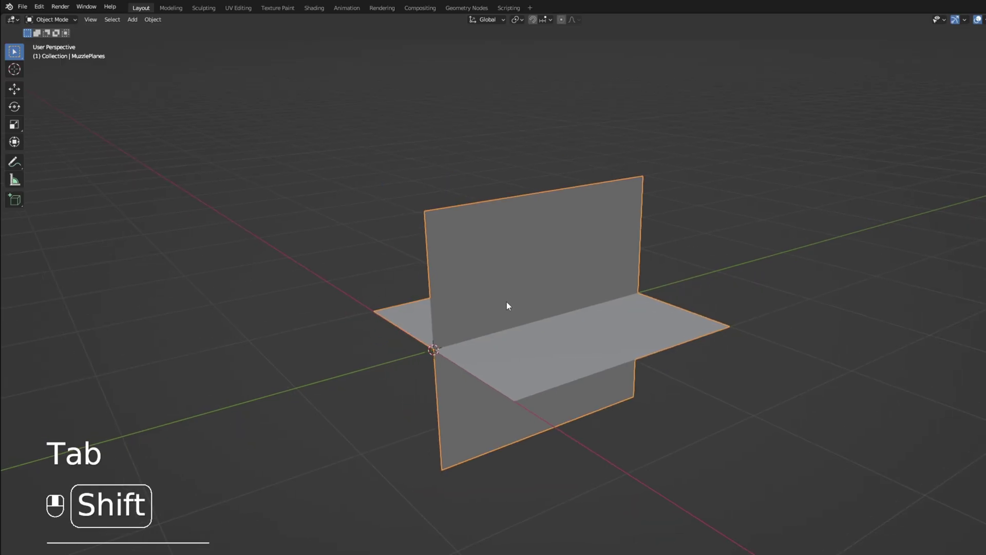
pyautogui.click(22, 6)
pyautogui.moveTo(38, 152)
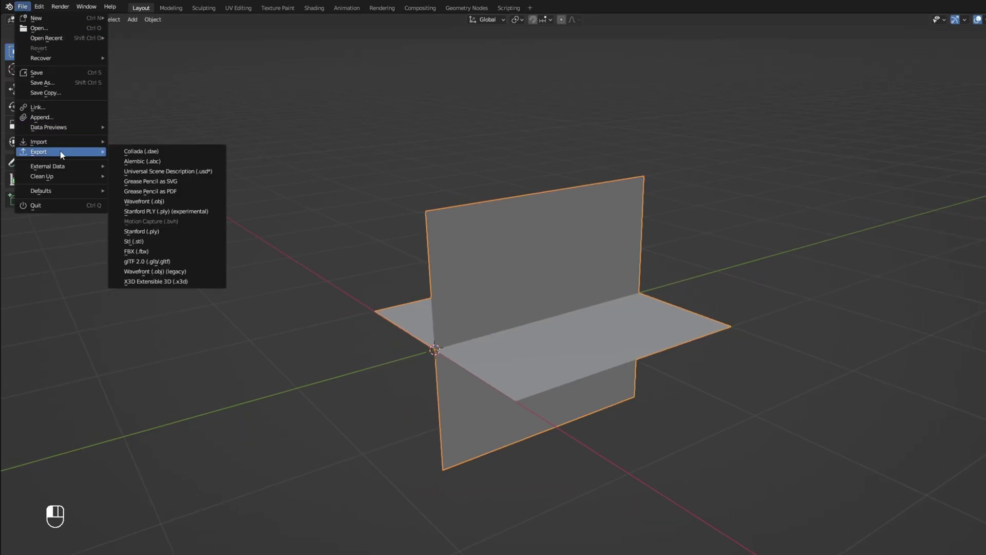
pyautogui.click(136, 203)
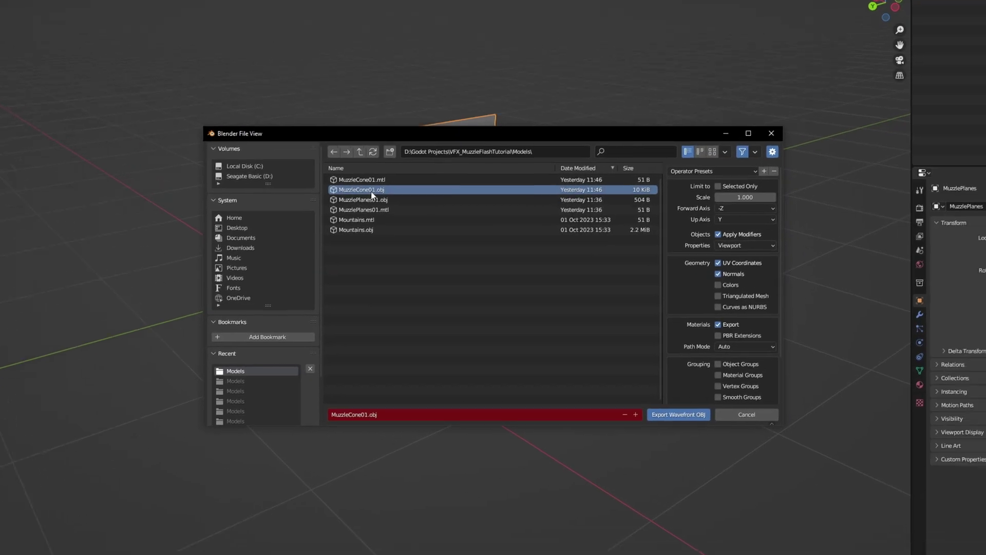
pyautogui.click(717, 186)
pyautogui.click(376, 413)
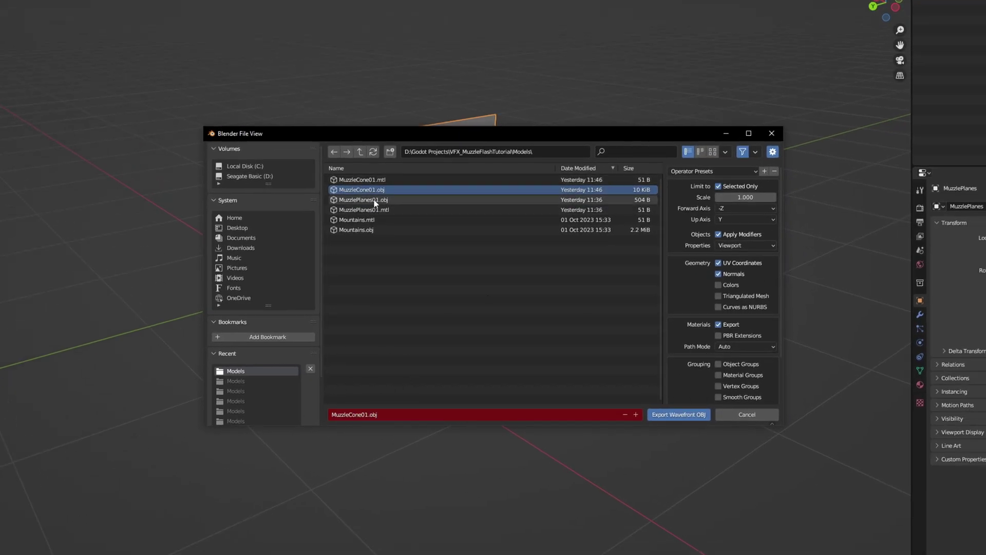
pyautogui.click(374, 200)
pyautogui.click(369, 413)
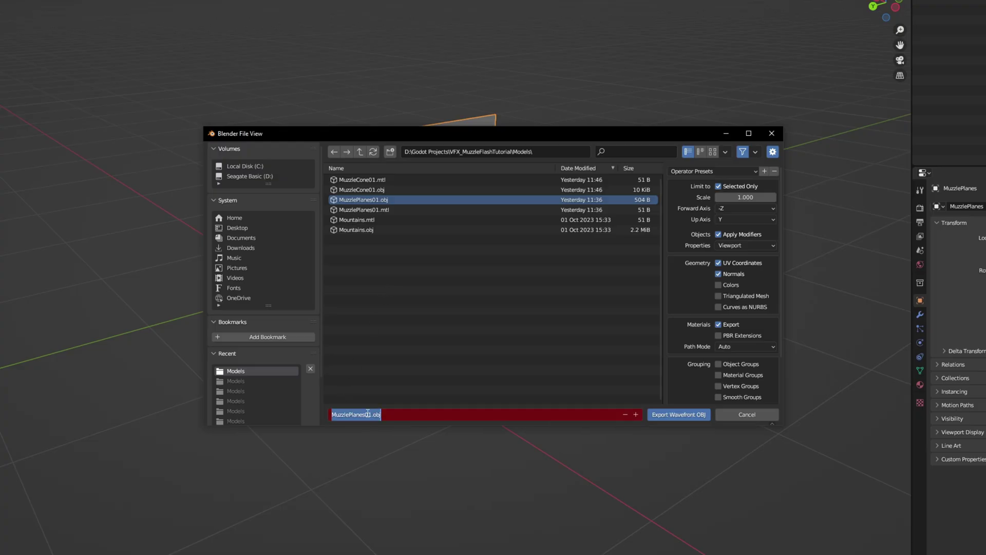
pyautogui.click(671, 414)
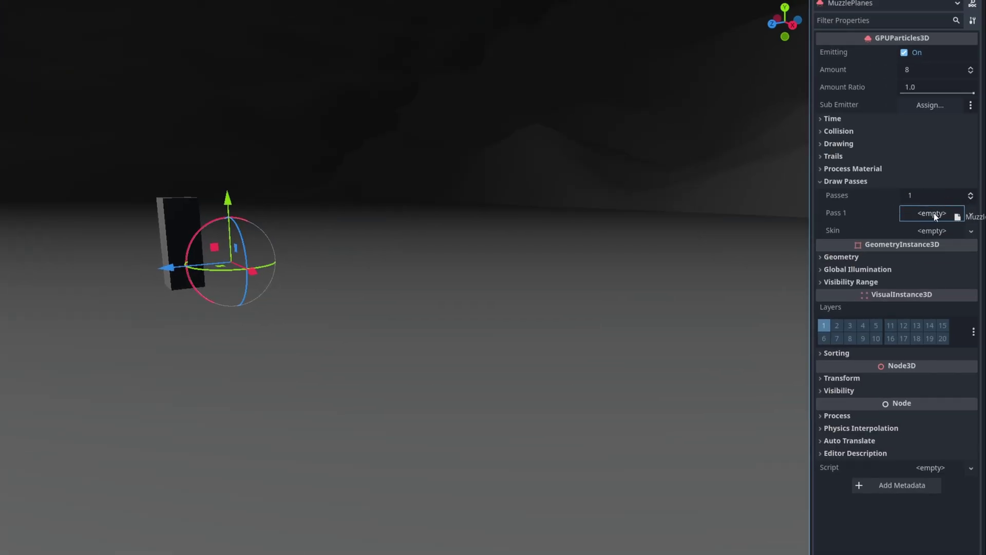
# Step: Use MuzzlePlanes01.obj as the draw pass mesh and add a new StandardMaterial3D override
pyautogui.moveTo(55, 363); pyautogui.dragTo(930, 220)
pyautogui.moveTo(187, 302)
pyautogui.mouseDown(button='middle')
pyautogui.moveTo(231, 324)
pyautogui.moveTo(278, 309)
pyautogui.moveTo(389, 332)
pyautogui.moveTo(409, 309)
pyautogui.mouseUp(button='middle')
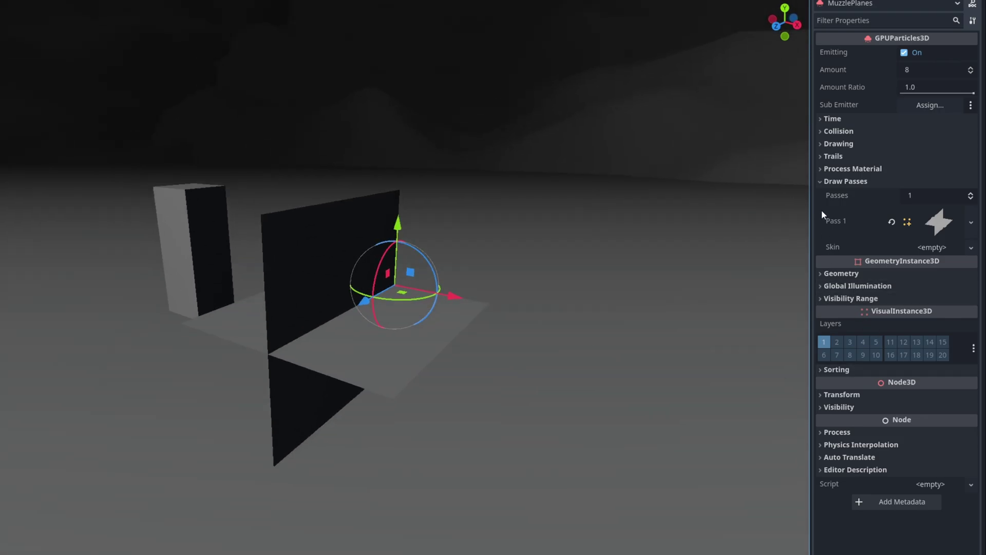
pyautogui.click(822, 181)
pyautogui.click(819, 206)
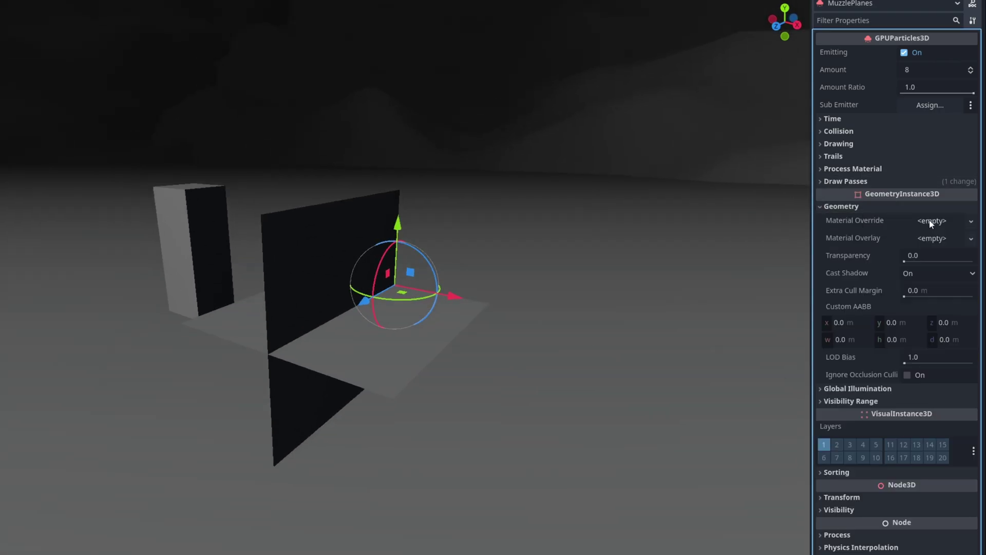
pyautogui.click(971, 223)
pyautogui.click(939, 233)
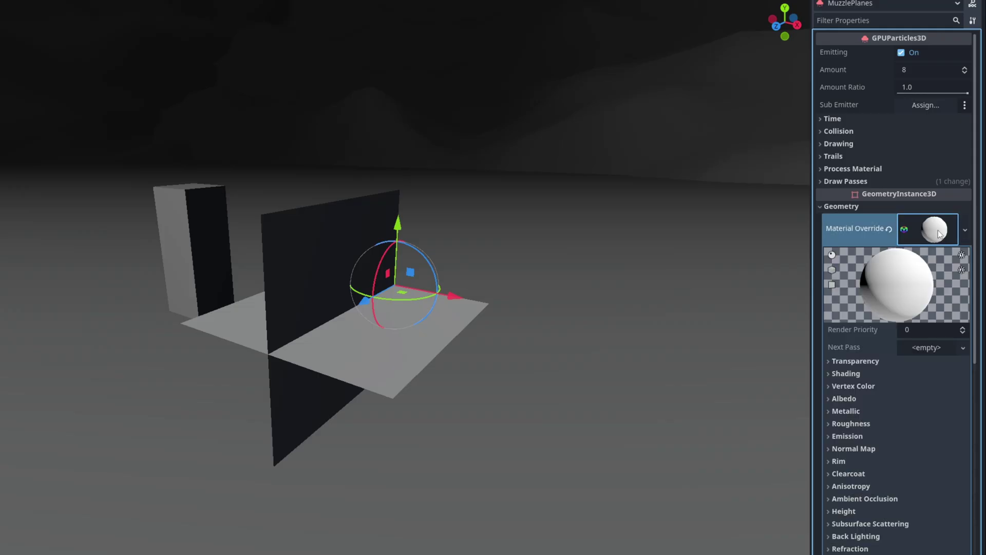
pyautogui.scroll(-3, 918, 230)
# Step: Set the material's transparency to Alpha, blend mode Add and cull mode Disabled
pyautogui.click(830, 214)
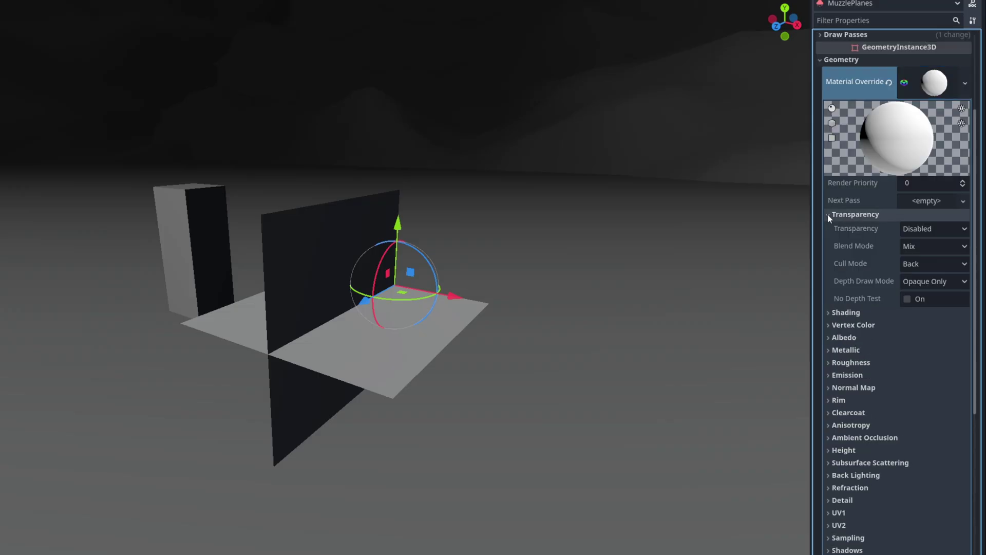
pyautogui.click(919, 229)
pyautogui.click(922, 259)
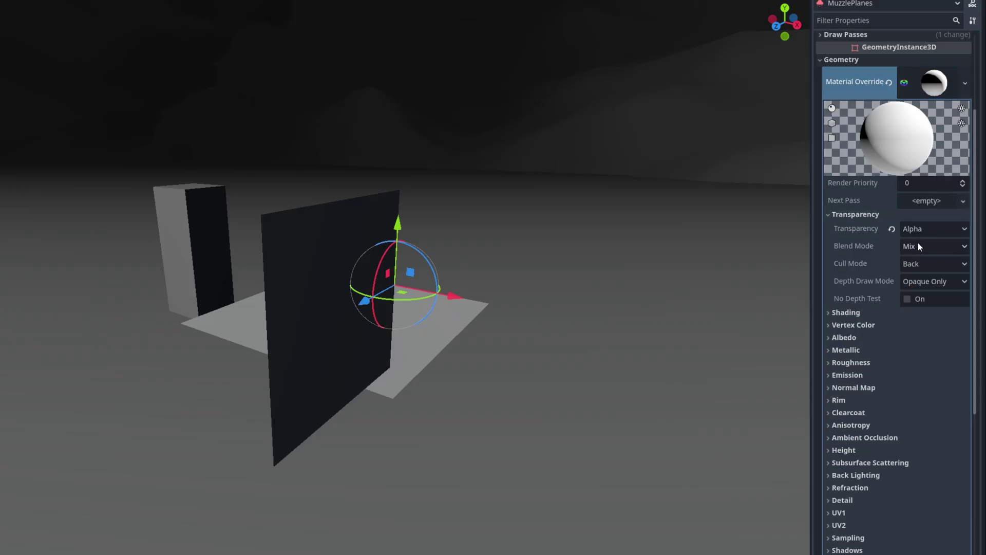
pyautogui.click(918, 245)
pyautogui.click(918, 276)
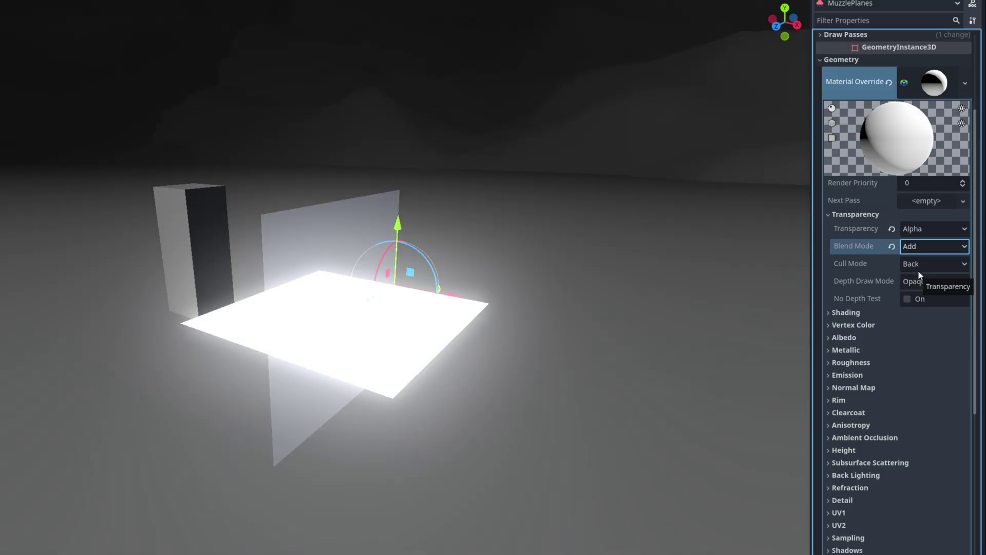
pyautogui.click(918, 264)
pyautogui.click(920, 311)
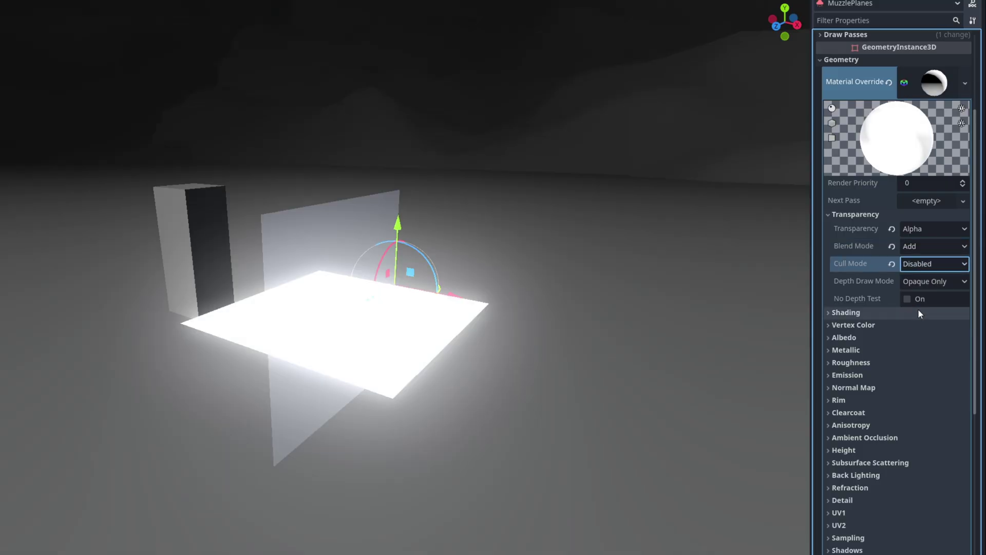
pyautogui.click(830, 215)
# Step: Make the material unshaded and use vertex color as sRGB albedo
pyautogui.click(831, 215)
pyautogui.click(932, 228)
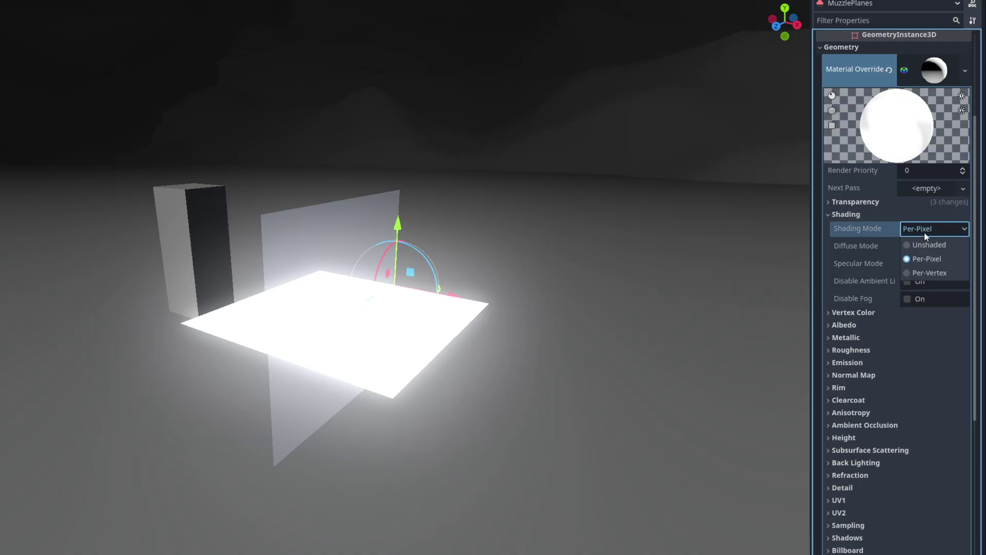
pyautogui.click(925, 246)
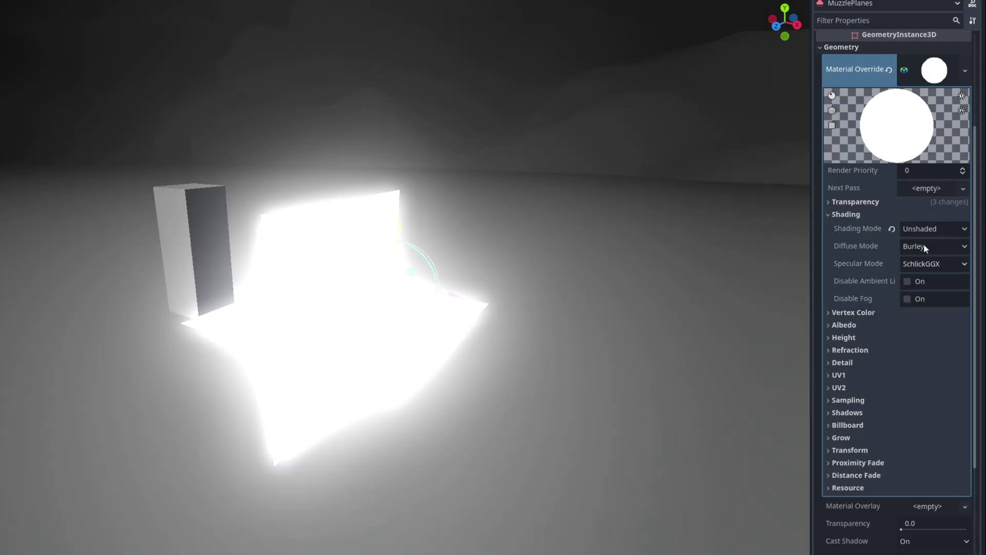
pyautogui.click(830, 214)
pyautogui.click(831, 228)
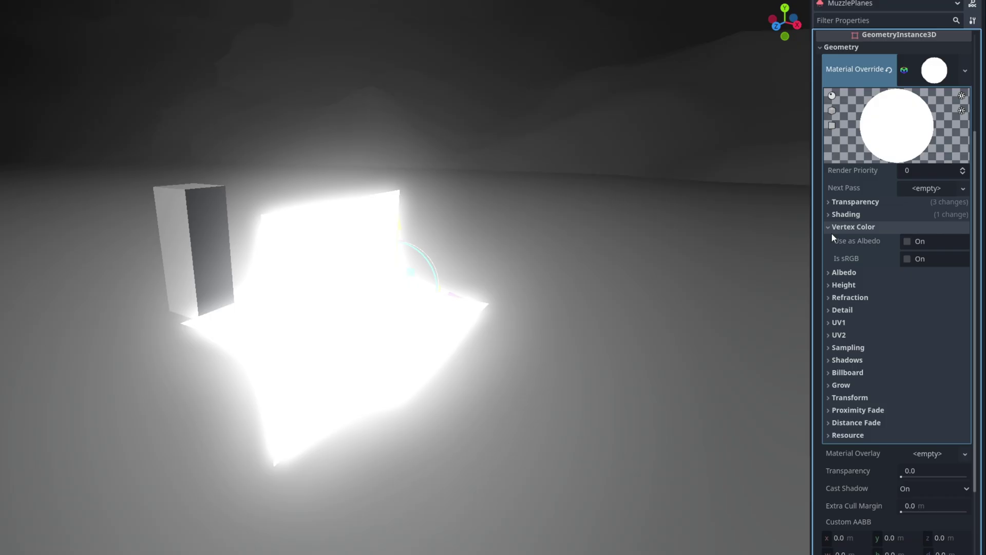
pyautogui.click(909, 240)
pyautogui.click(909, 260)
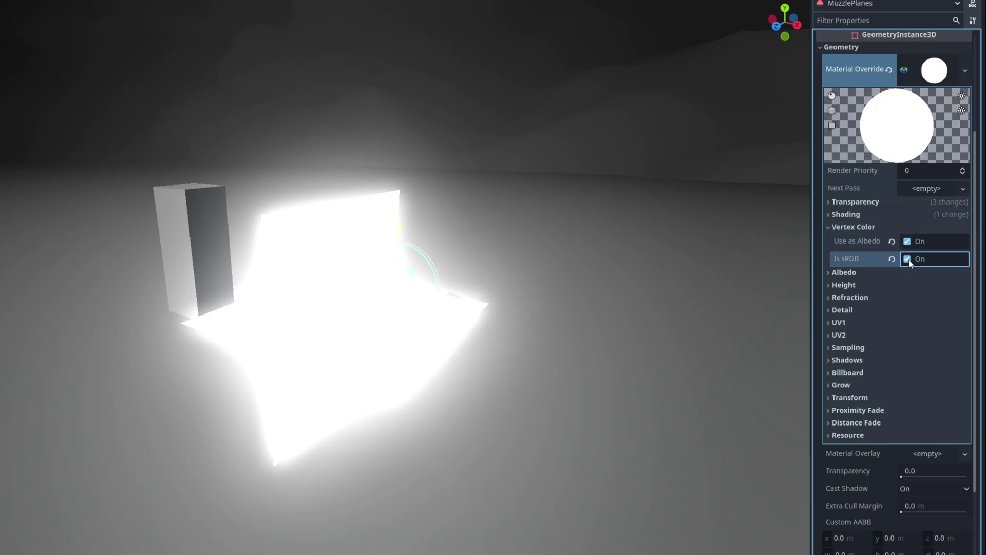
pyautogui.click(830, 227)
pyautogui.click(829, 239)
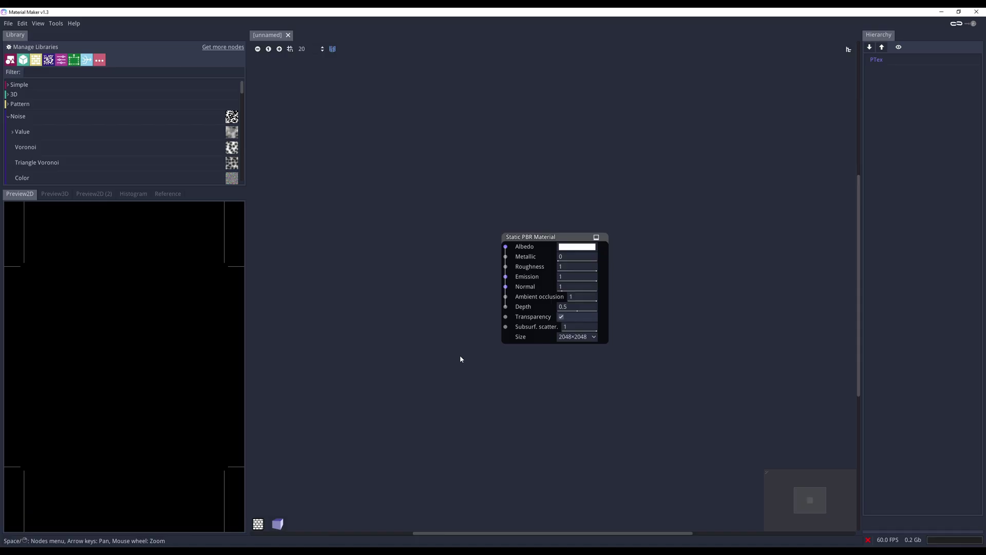
# Step: Add a Box shape node sized X 0.22, Y 0.4, Z 0.5
pyautogui.moveTo(460, 358); pyautogui.dragTo(588, 165, button='middle')
pyautogui.rightClick(380, 174)
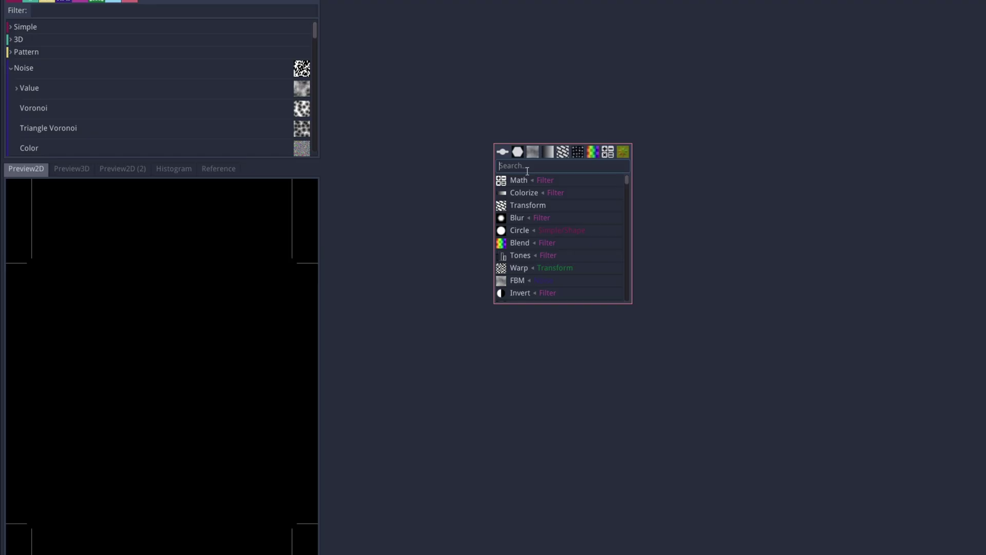
pyautogui.write('box')
pyautogui.click(523, 179)
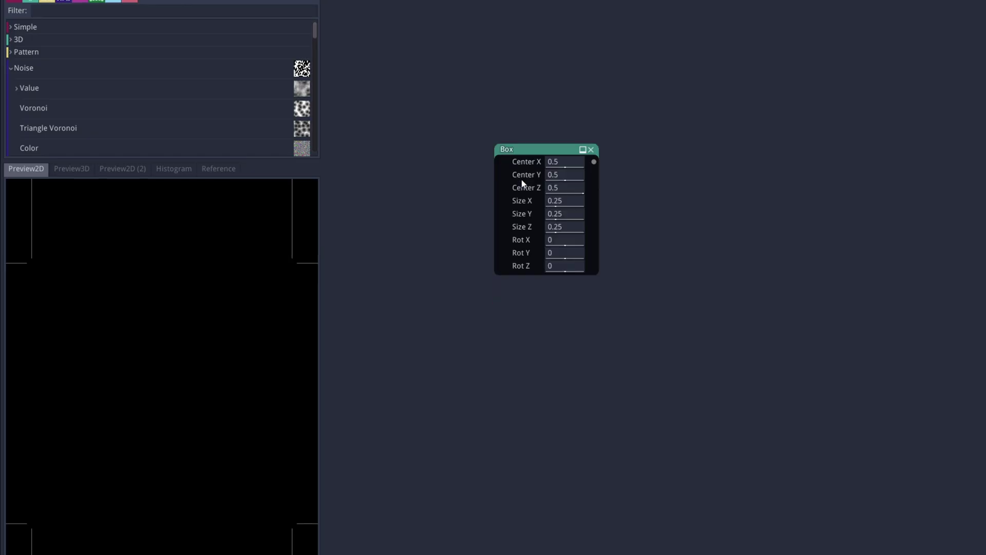
pyautogui.scroll(5, 538, 148)
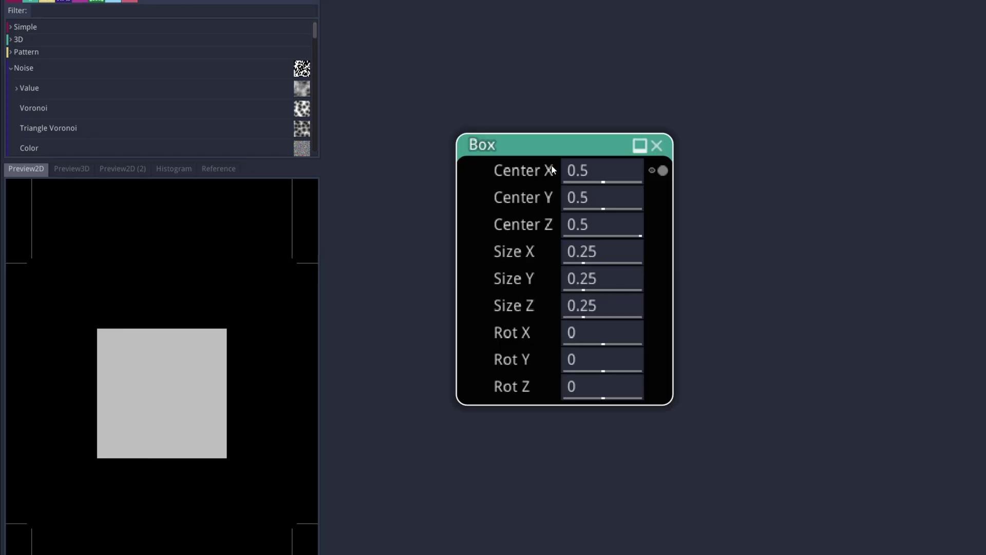
pyautogui.click(621, 246)
pyautogui.press('BackSpace')
pyautogui.write('2')
pyautogui.press('Tab')
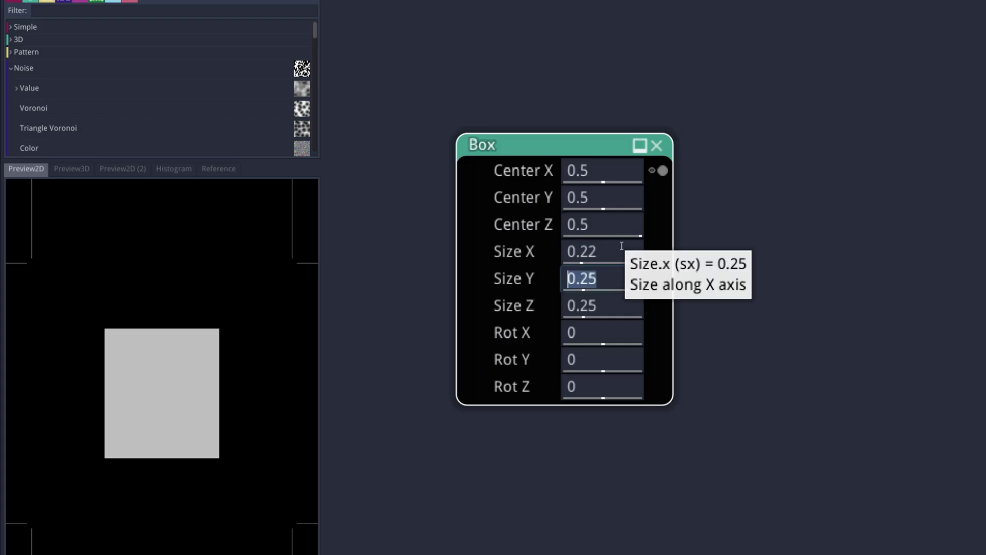
pyautogui.press('BackSpace')
pyautogui.write('0.4')
pyautogui.press('Tab')
pyautogui.write('0.5')
pyautogui.press('Tab')
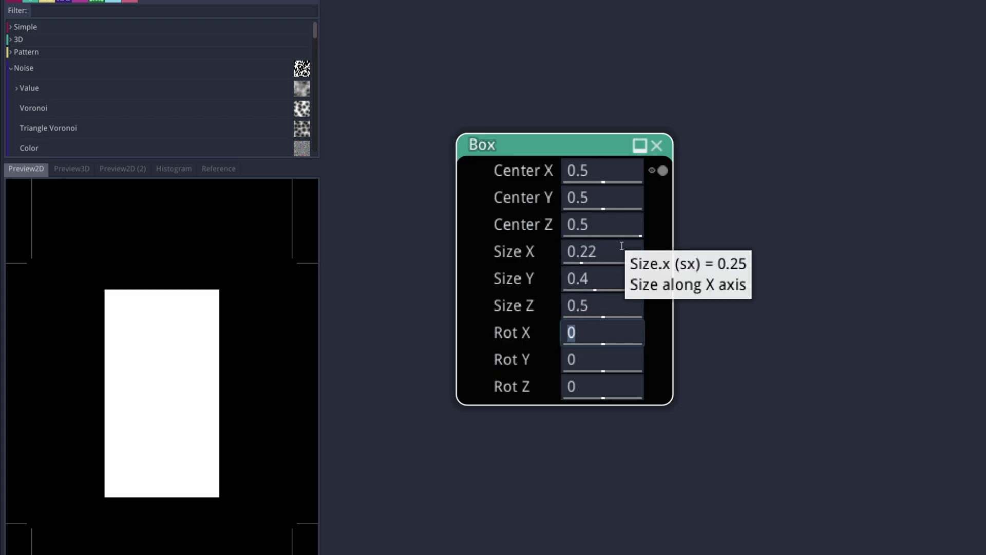
# Step: Feed the box into a new Invert node to get a black rectangle on white
pyautogui.moveTo(662, 170); pyautogui.dragTo(749, 156)
pyautogui.write('inv')
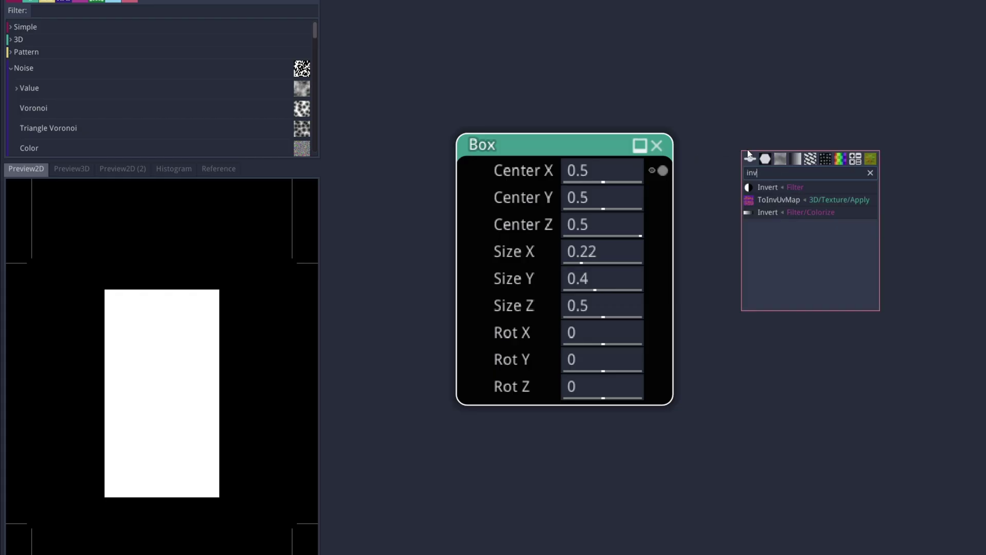
pyautogui.click(760, 188)
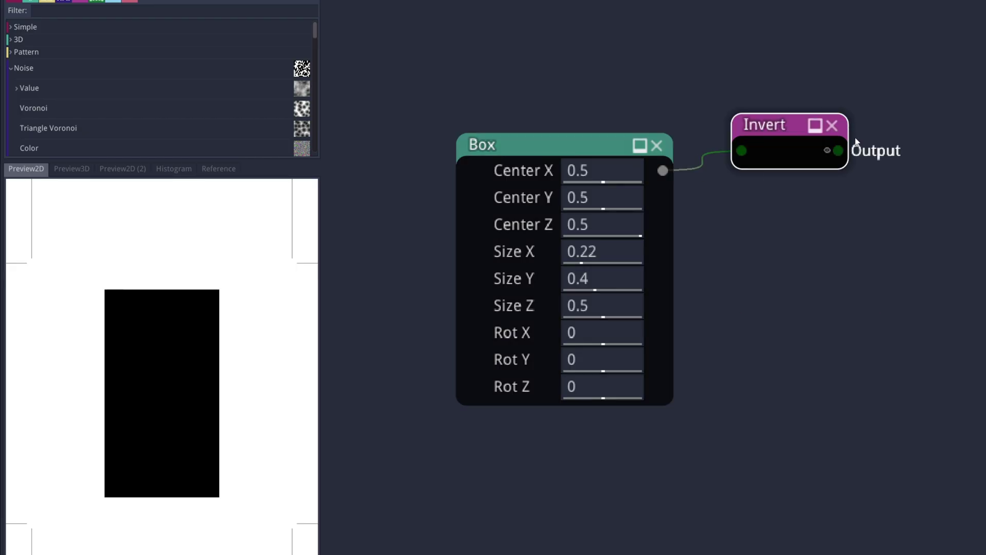
pyautogui.moveTo(767, 130); pyautogui.dragTo(613, 148, button='middle')
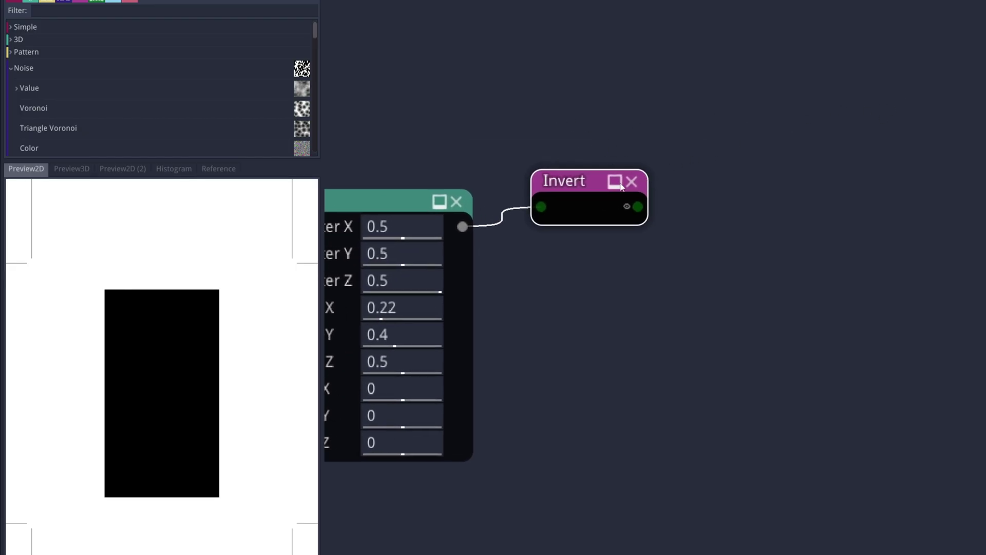
pyautogui.moveTo(639, 206); pyautogui.dragTo(740, 87)
pyautogui.write('tiler')
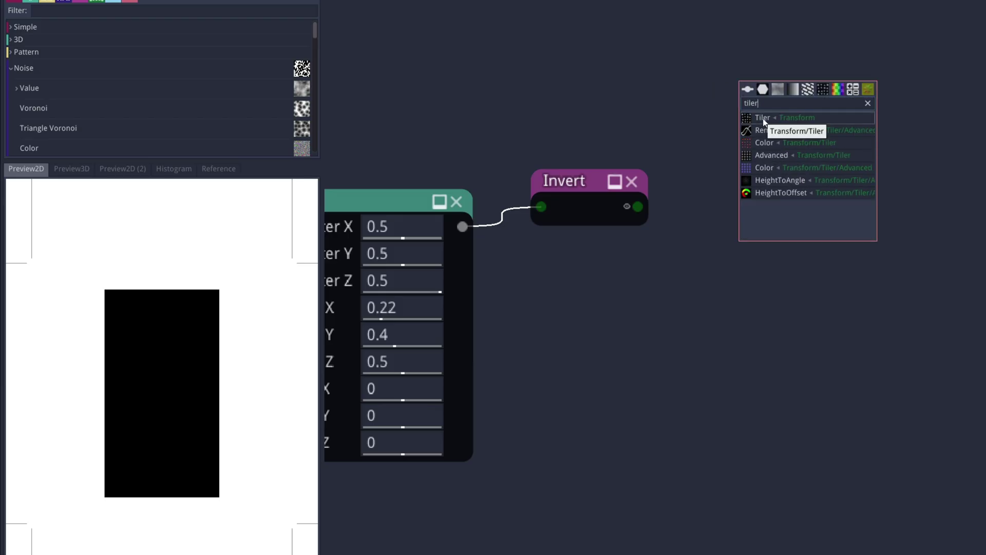
# Step: Add a Tiler fed by the inverted box, tiling a zero-edge circle Shape
pyautogui.click(763, 118)
pyautogui.moveTo(638, 206); pyautogui.dragTo(749, 147)
pyautogui.rightClick(519, 56)
pyautogui.write('hape')
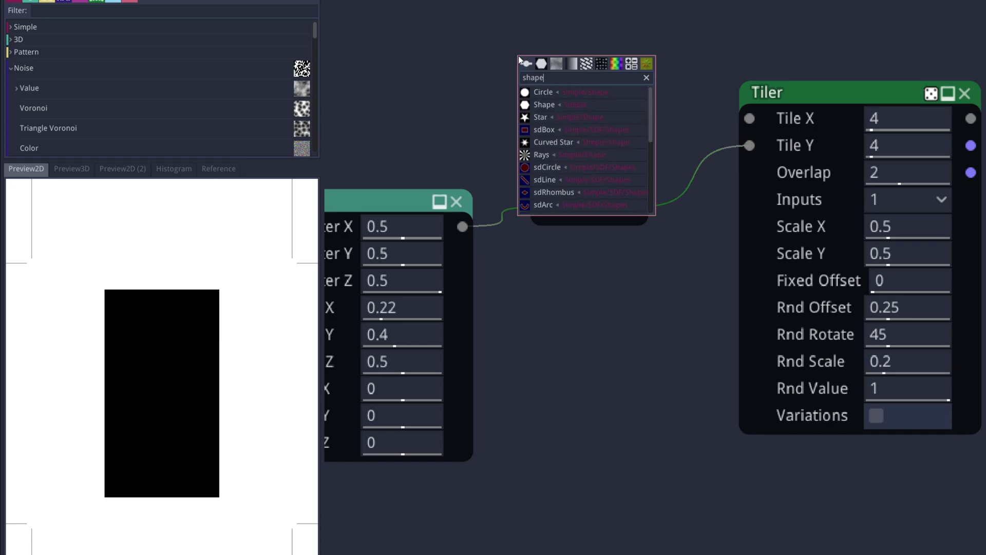
pyautogui.click(545, 91)
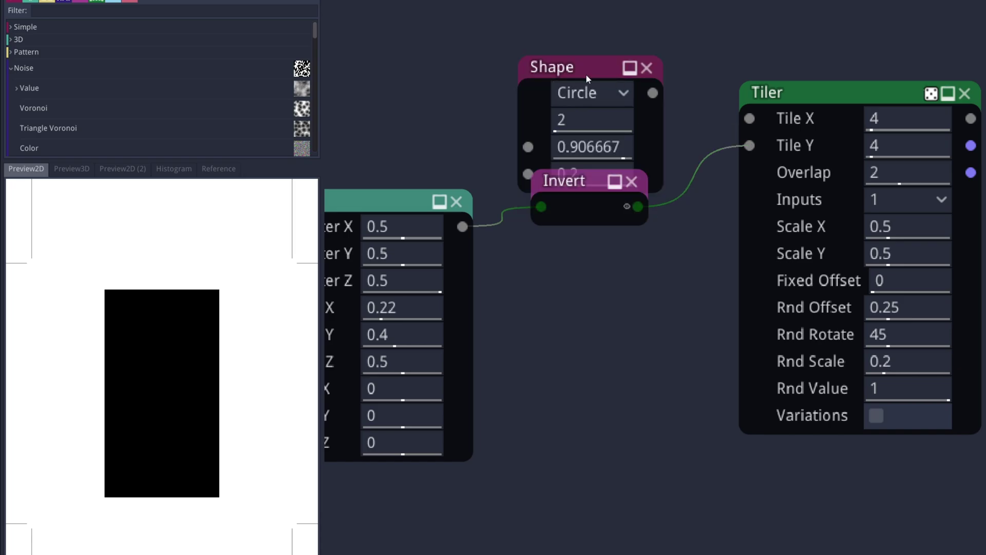
pyautogui.moveTo(586, 73); pyautogui.dragTo(567, 32)
pyautogui.moveTo(562, 131); pyautogui.dragTo(470, 138)
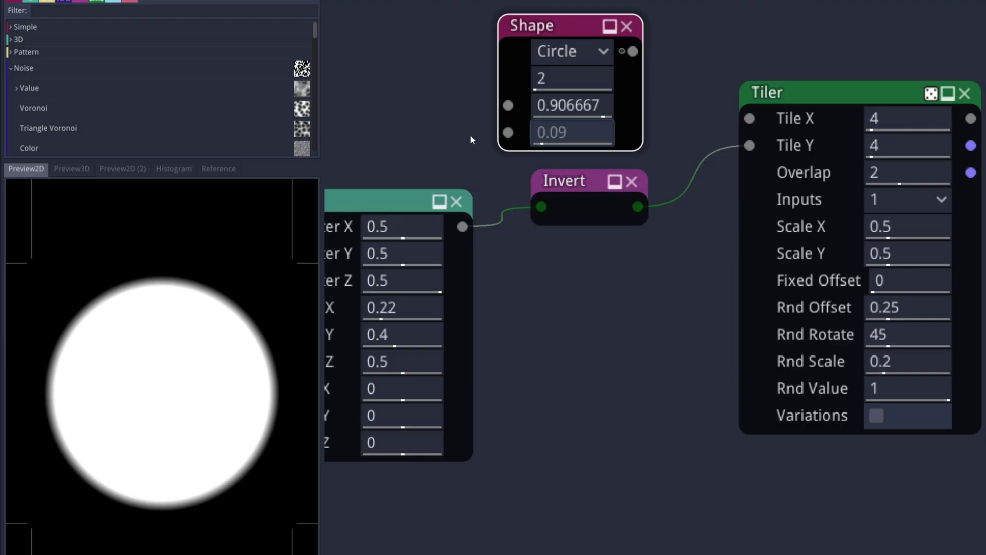
pyautogui.write('0')
pyautogui.moveTo(633, 51); pyautogui.dragTo(747, 120)
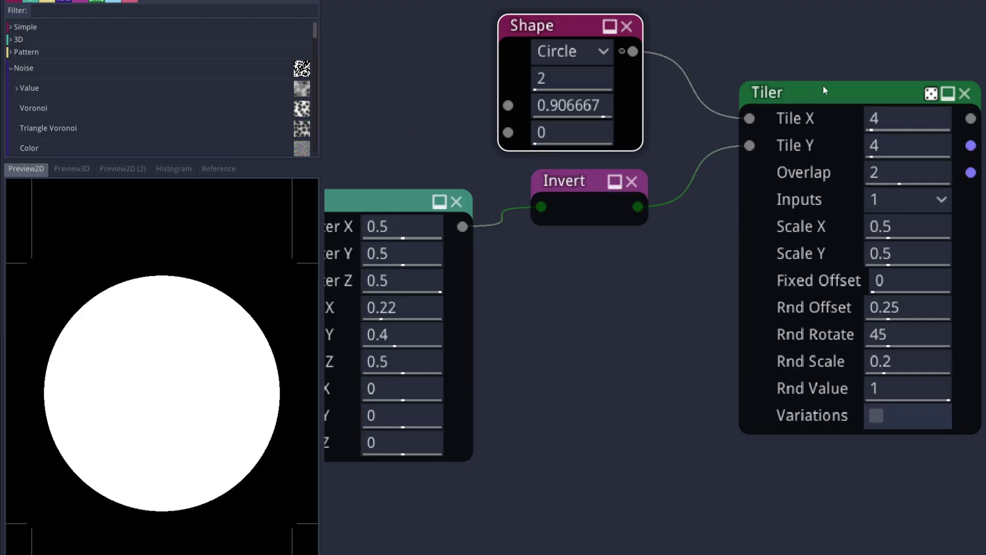
pyautogui.click(823, 86)
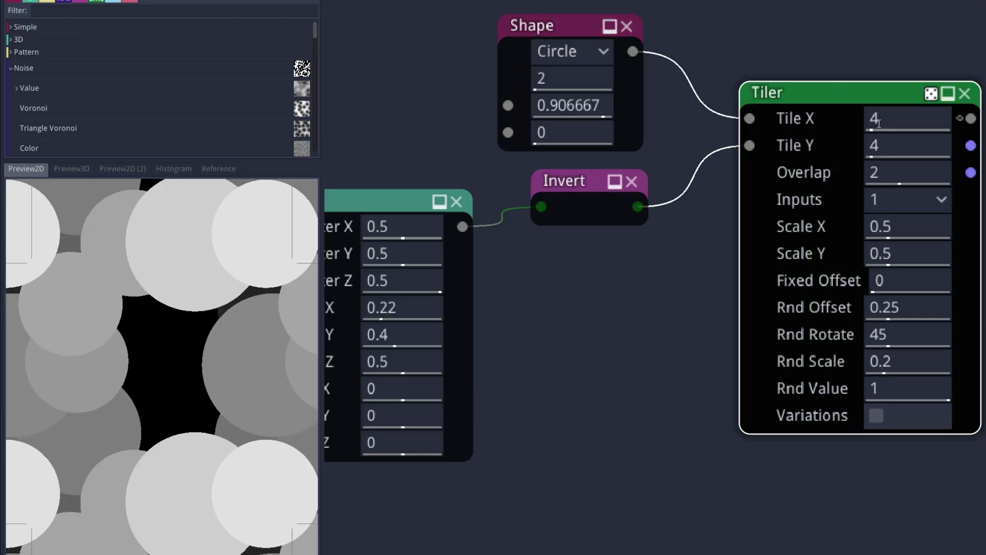
# Step: Set the Tiler to 8×8 tiles, scale 0.2/0.4, random offset 0.65, rotation 50, scale 0.3
pyautogui.click(880, 120)
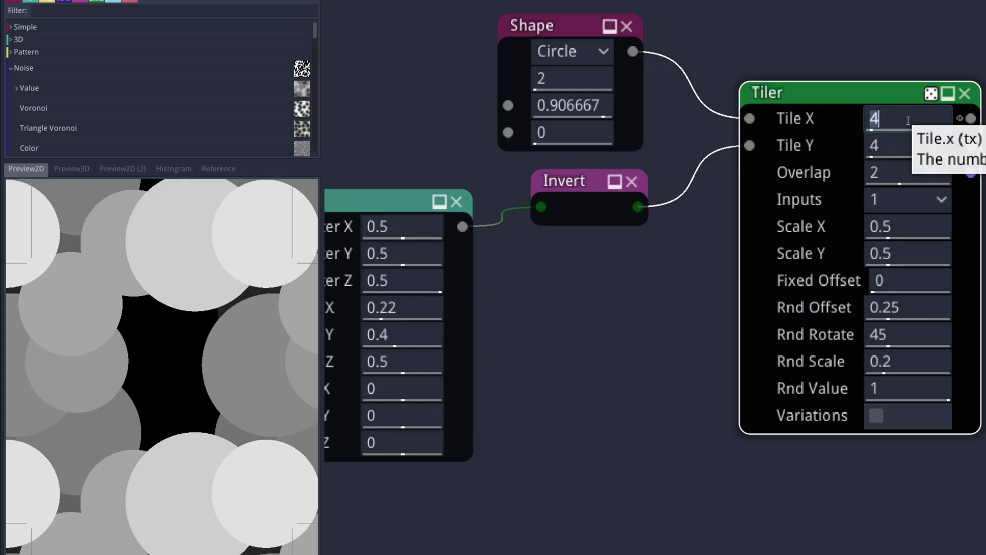
pyautogui.write('8')
pyautogui.press('Tab')
pyautogui.write('8')
pyautogui.press('Tab')
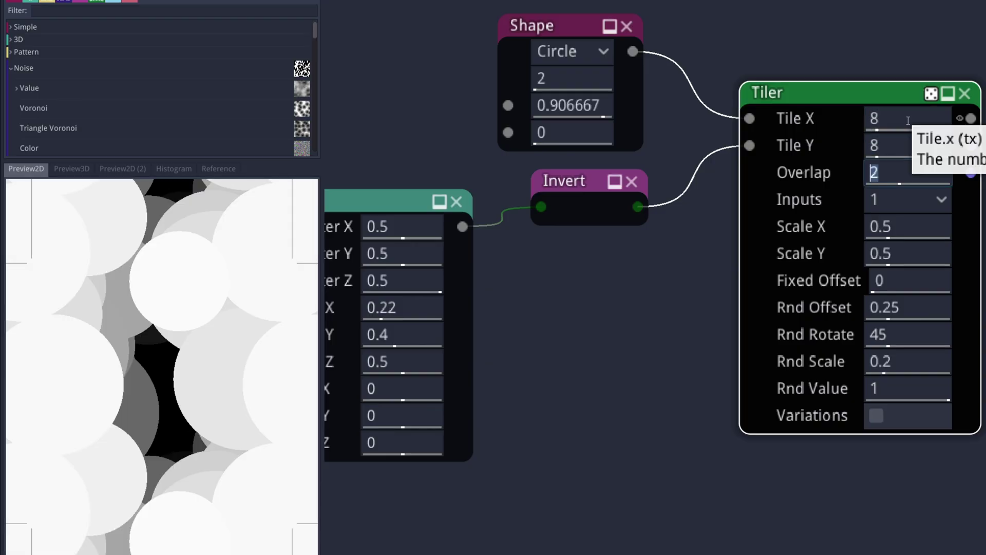
pyautogui.press('Tab')
pyautogui.press('Tab')
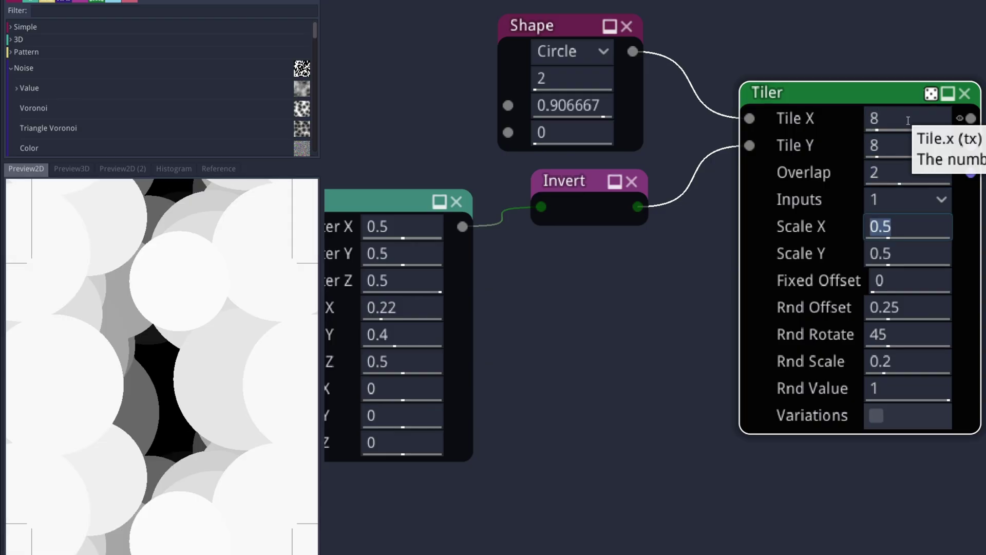
pyautogui.press('BackSpace')
pyautogui.write('0.2')
pyautogui.press('Tab')
pyautogui.press('BackSpace')
pyautogui.write('0.4')
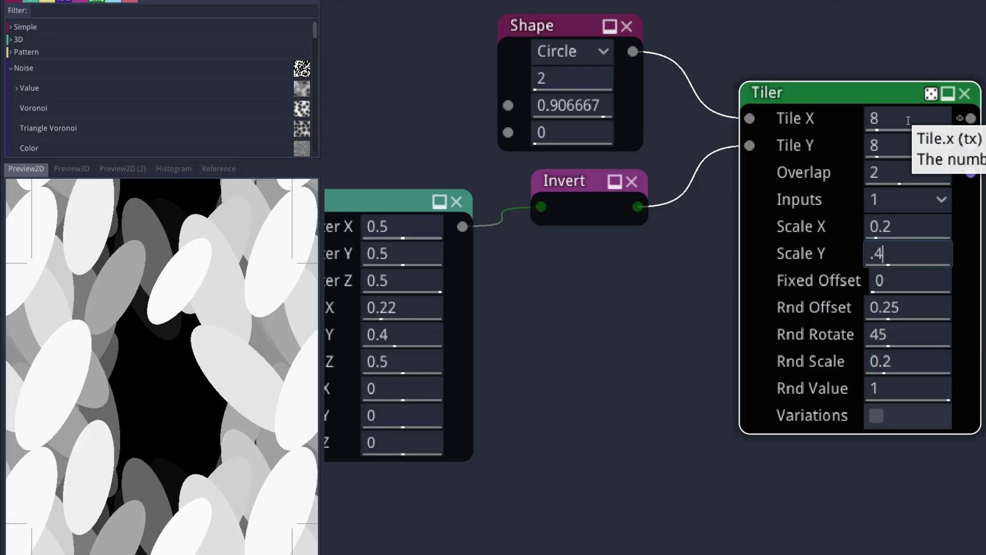
pyautogui.press('Tab')
pyautogui.press('Tab')
pyautogui.press('BackSpace')
pyautogui.write('.6')
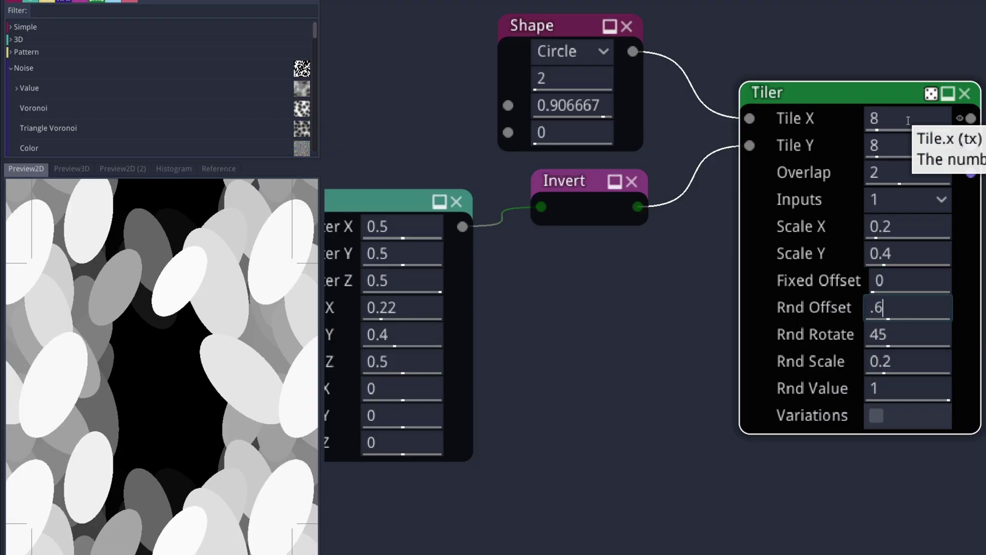
pyautogui.write('5')
pyautogui.press('Tab')
pyautogui.write('50')
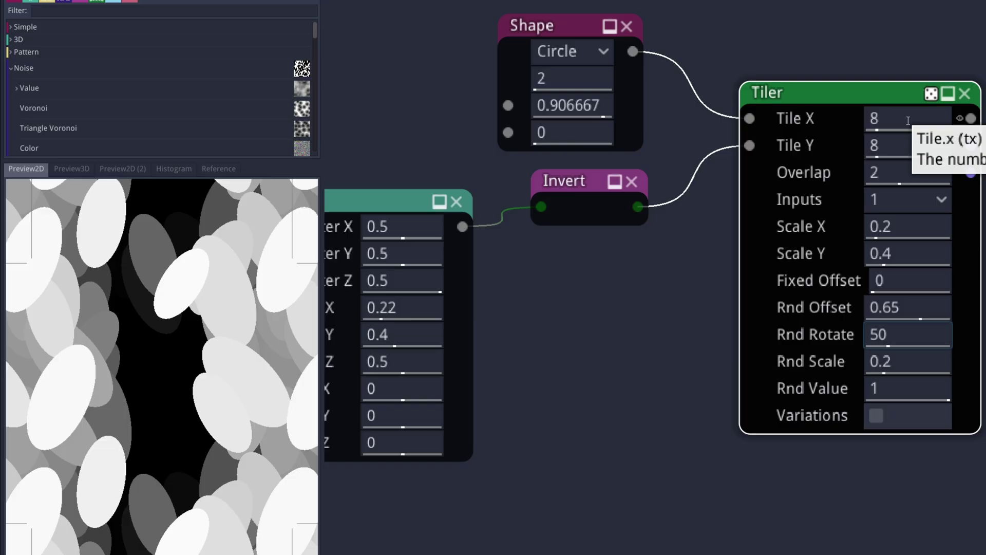
pyautogui.press('Tab')
pyautogui.write('.3')
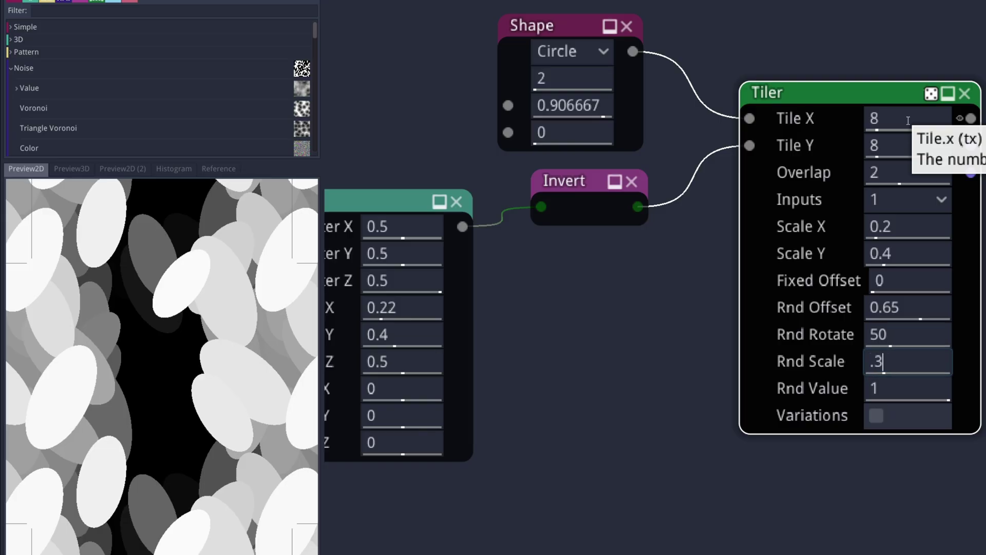
pyautogui.press('Tab')
pyautogui.write('0')
pyautogui.press('Tab')
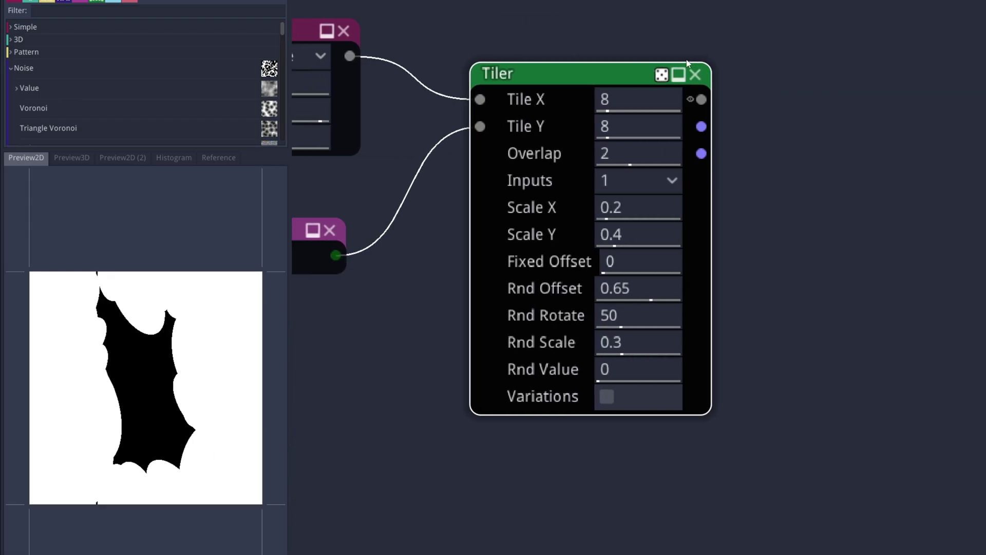
# Step: Connect the Tiler's output to a new Invert node and move it aside
pyautogui.moveTo(699, 86); pyautogui.dragTo(614, 87, button='middle')
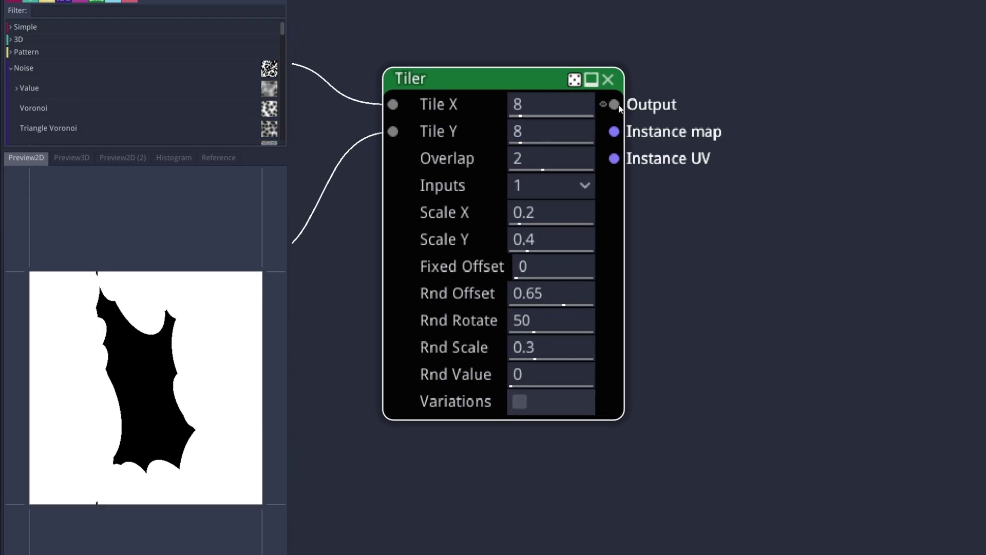
pyautogui.moveTo(614, 104); pyautogui.dragTo(867, 81)
pyautogui.write('inve')
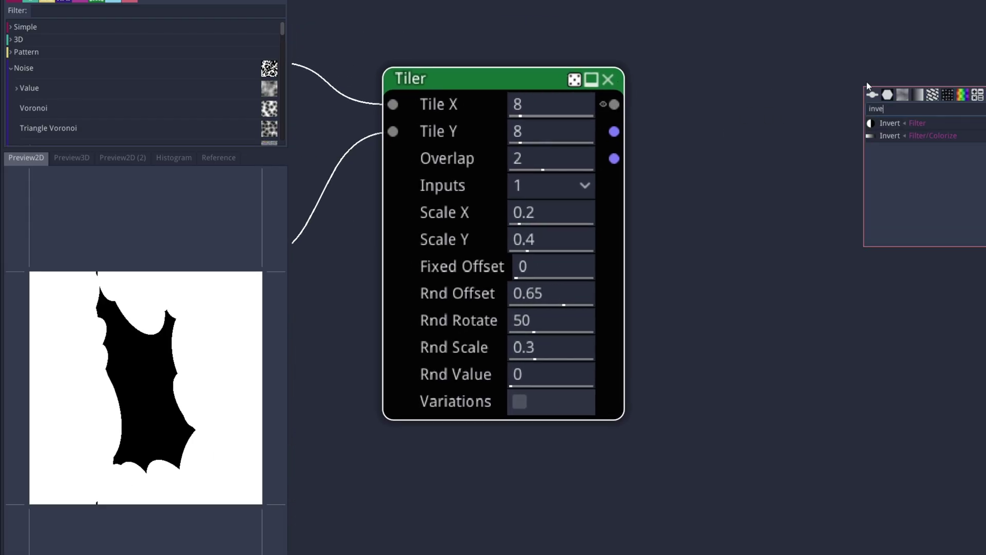
pyautogui.write('rt')
pyautogui.press('Return')
pyautogui.moveTo(866, 86); pyautogui.dragTo(891, 98)
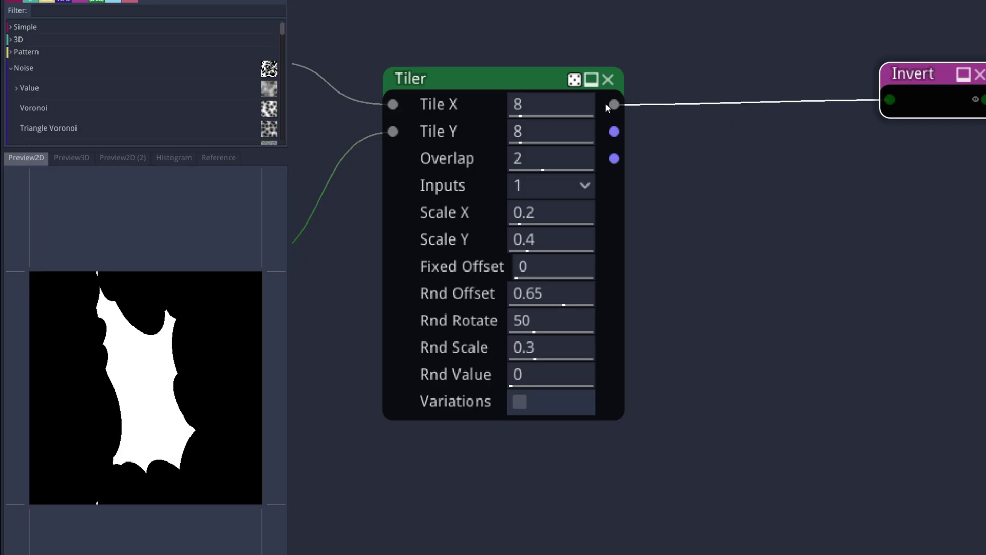
pyautogui.moveTo(615, 105); pyautogui.dragTo(690, 149)
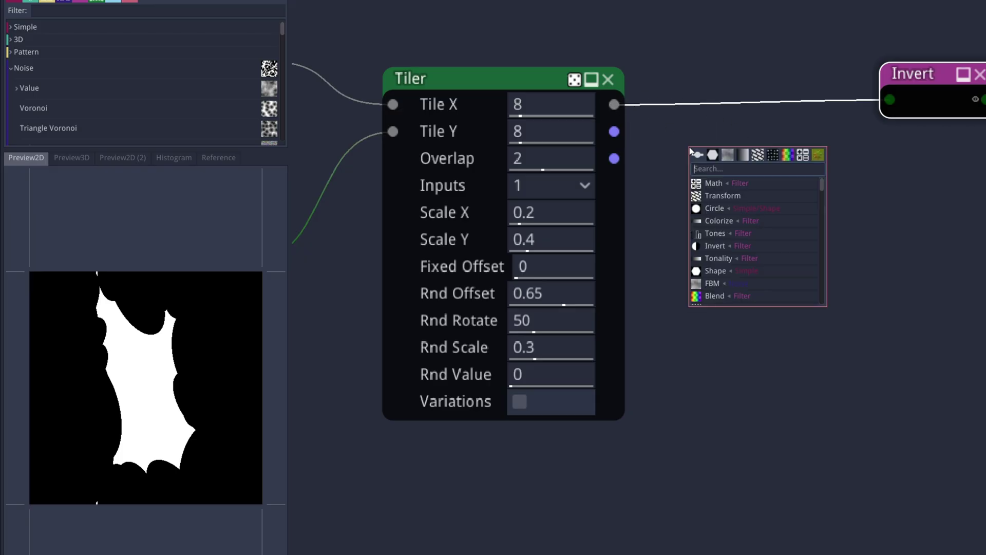
pyautogui.write('math')
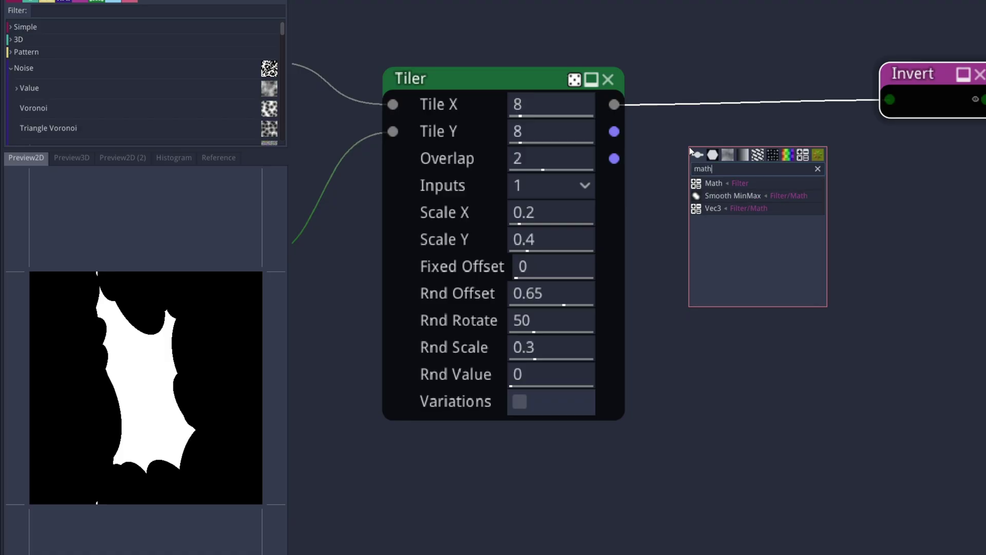
# Step: Add a Math node after the Tiler and set its operation to pow(A, B)
pyautogui.press('Return')
pyautogui.moveTo(712, 121); pyautogui.dragTo(722, 153)
pyautogui.click(765, 194)
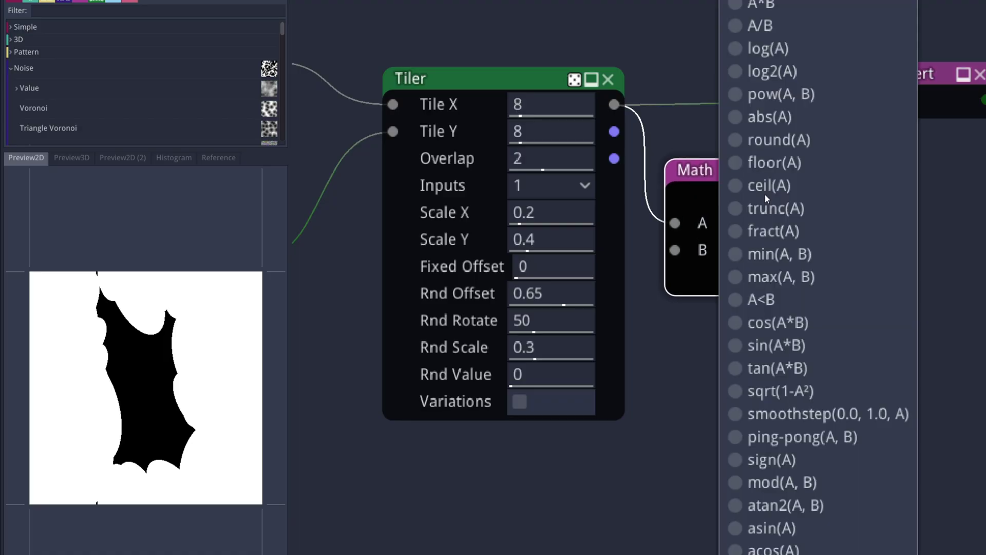
pyautogui.click(773, 101)
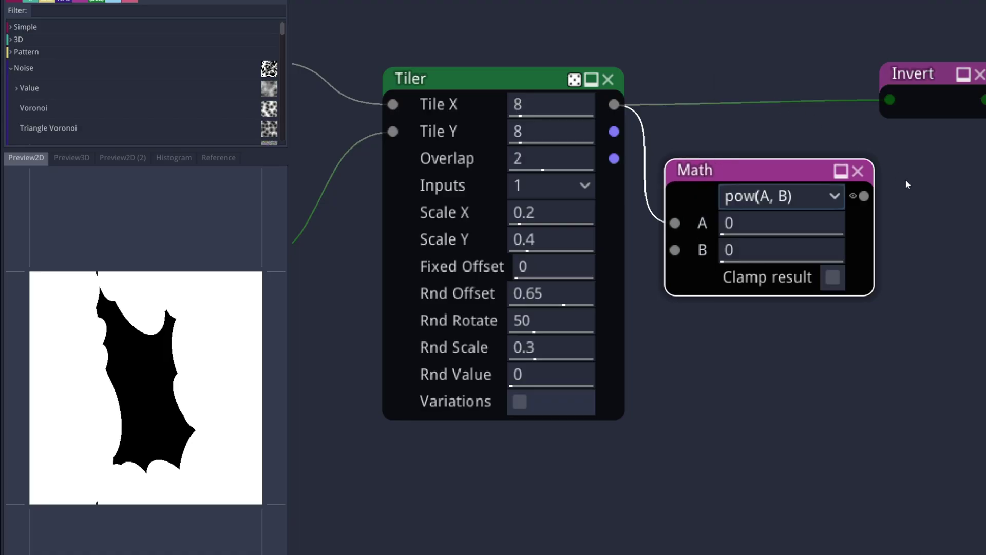
# Step: Wire the left node into the pow node's B and its result into the Invert
pyautogui.moveTo(704, 350); pyautogui.dragTo(901, 332, button='middle')
pyautogui.scroll(-2, 678, 309)
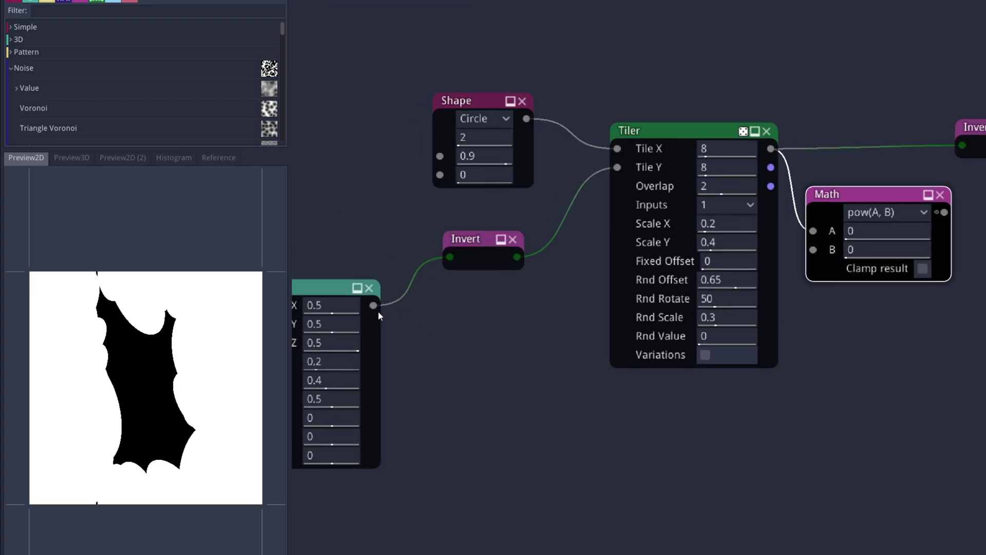
pyautogui.moveTo(374, 306); pyautogui.dragTo(816, 251)
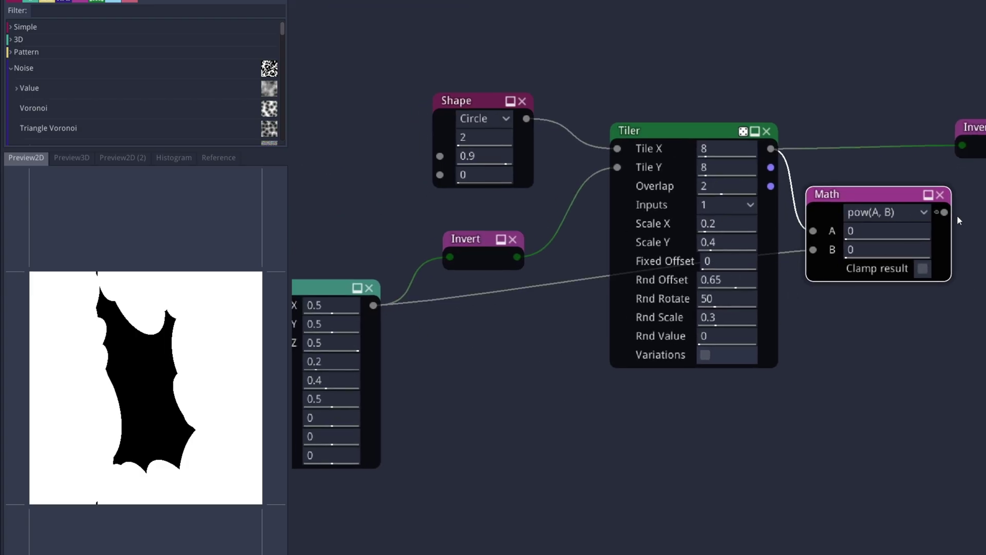
pyautogui.click(970, 143)
pyautogui.moveTo(944, 211); pyautogui.dragTo(963, 144)
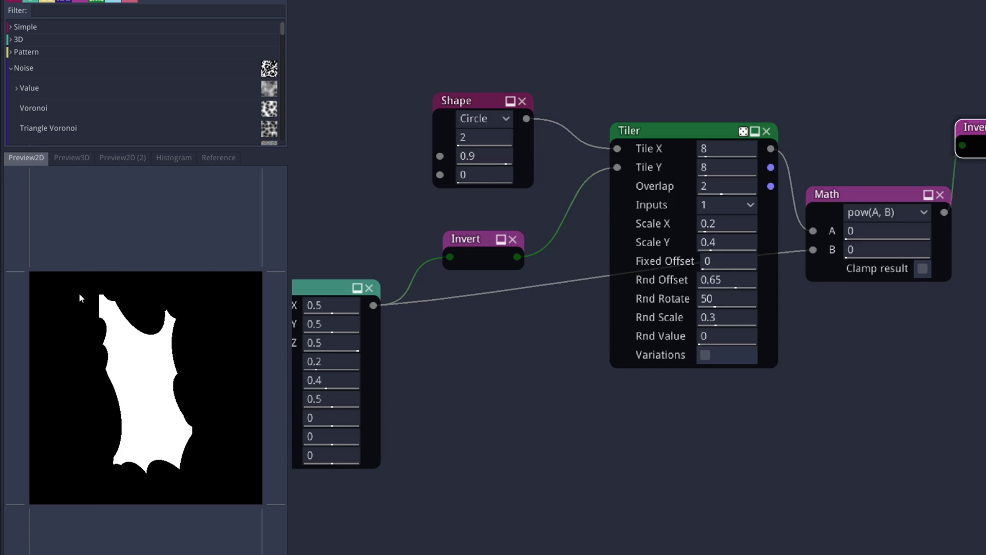
pyautogui.hscroll(4, 876, 156)
pyautogui.scroll(1, 877, 156)
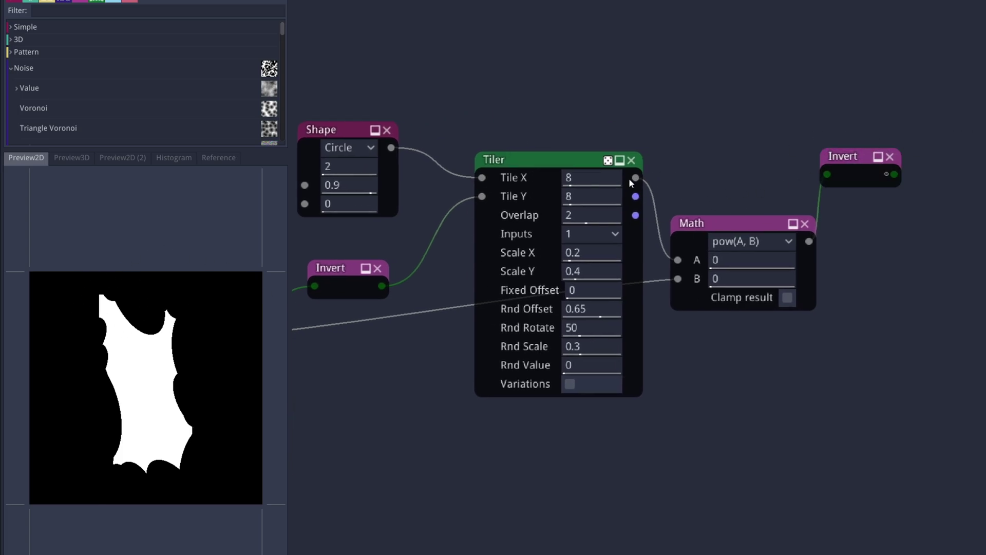
pyautogui.hscroll(2, 751, 199)
pyautogui.scroll(1, 751, 199)
pyautogui.hscroll(2, 732, 193)
pyautogui.moveTo(719, 192)
pyautogui.mouseDown()
pyautogui.moveTo(762, 223)
pyautogui.moveTo(886, 200)
pyautogui.mouseUp()
pyautogui.write('tra')
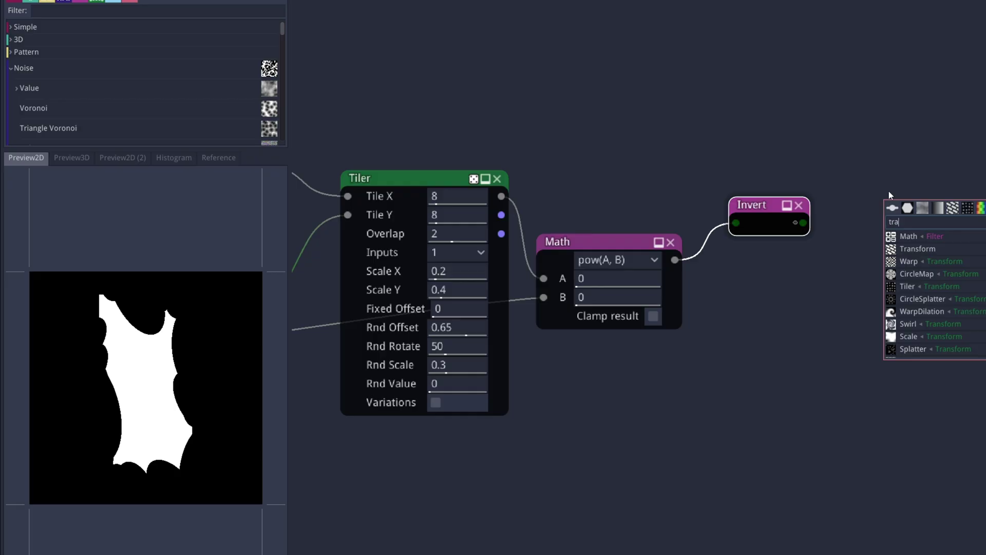
pyautogui.write('ns')
# Step: Add a Transform node after the Invert and adjust its Scale X
pyautogui.press('Return')
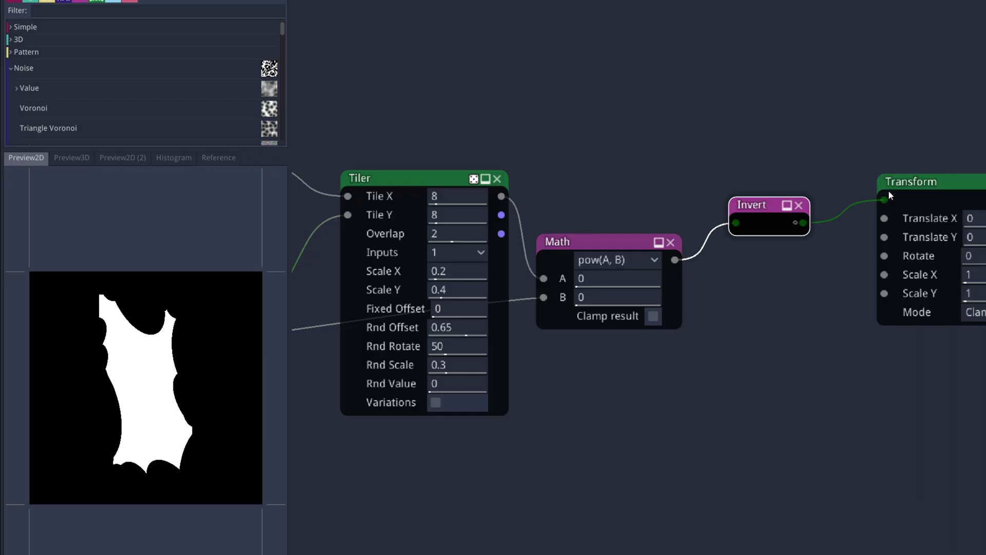
pyautogui.click(889, 190)
pyautogui.scroll(3, 888, 190)
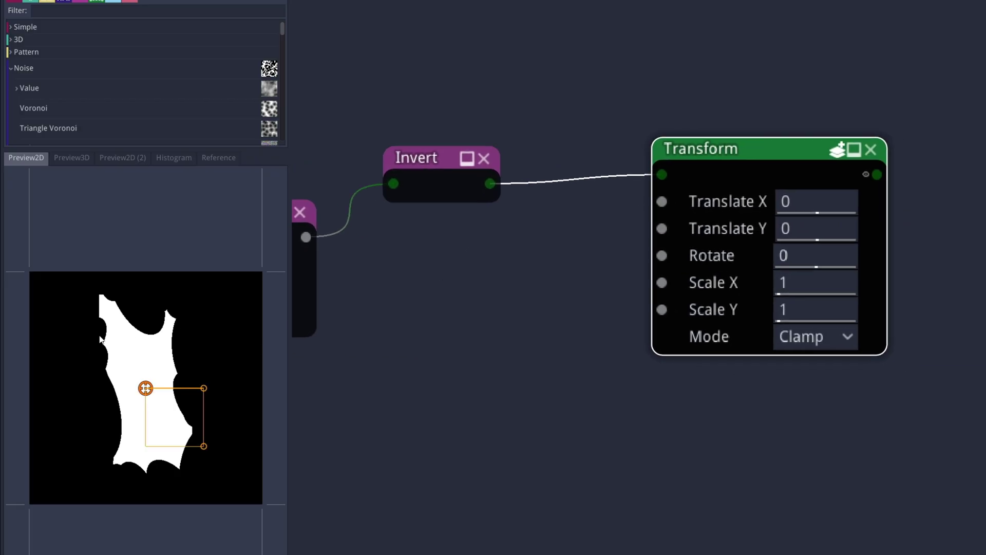
pyautogui.moveTo(781, 283); pyautogui.dragTo(806, 282)
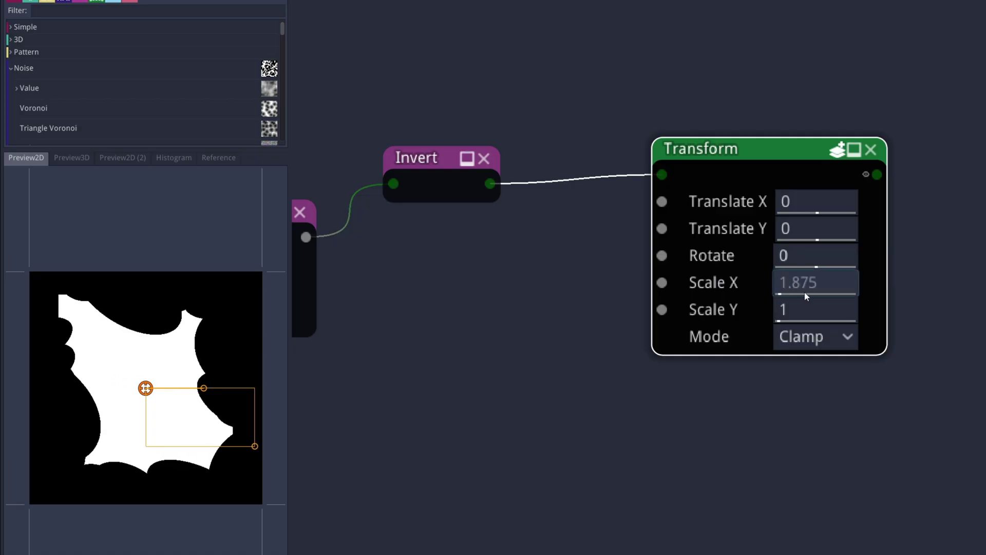
pyautogui.click(806, 282)
pyautogui.write('1')
# Step: Add a Gradient rotated 90 and connect it to the Transform's Scale X
pyautogui.moveTo(600, 286); pyautogui.dragTo(642, 256, button='middle')
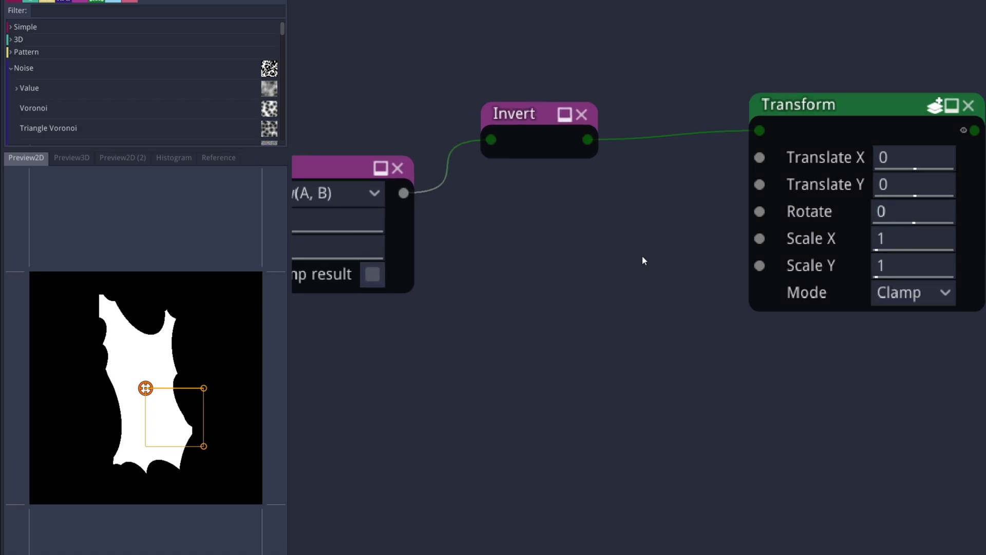
pyautogui.rightClick(641, 257)
pyautogui.write('grad')
pyautogui.click(671, 305)
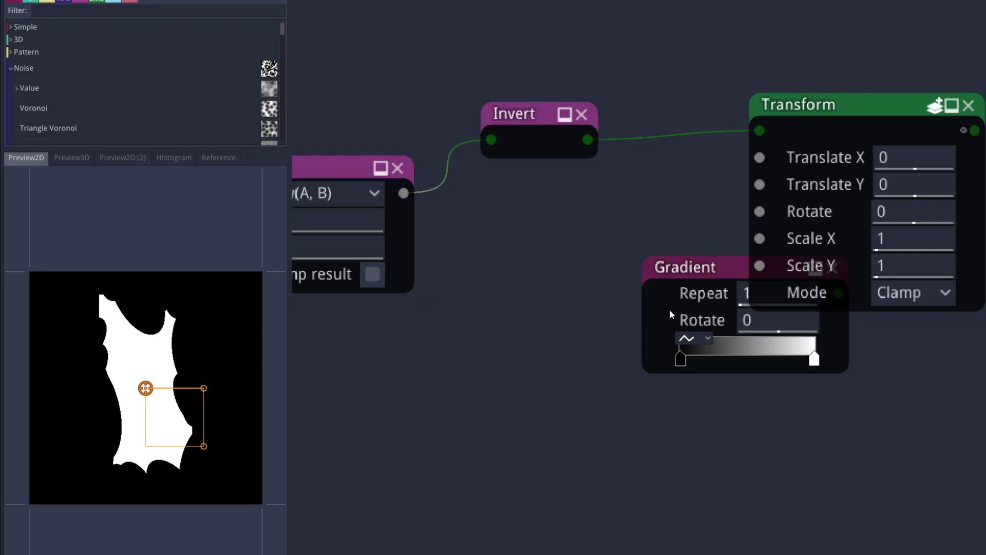
pyautogui.moveTo(678, 281)
pyautogui.mouseDown()
pyautogui.moveTo(508, 311)
pyautogui.moveTo(502, 322)
pyautogui.mouseUp()
pyautogui.click(577, 362)
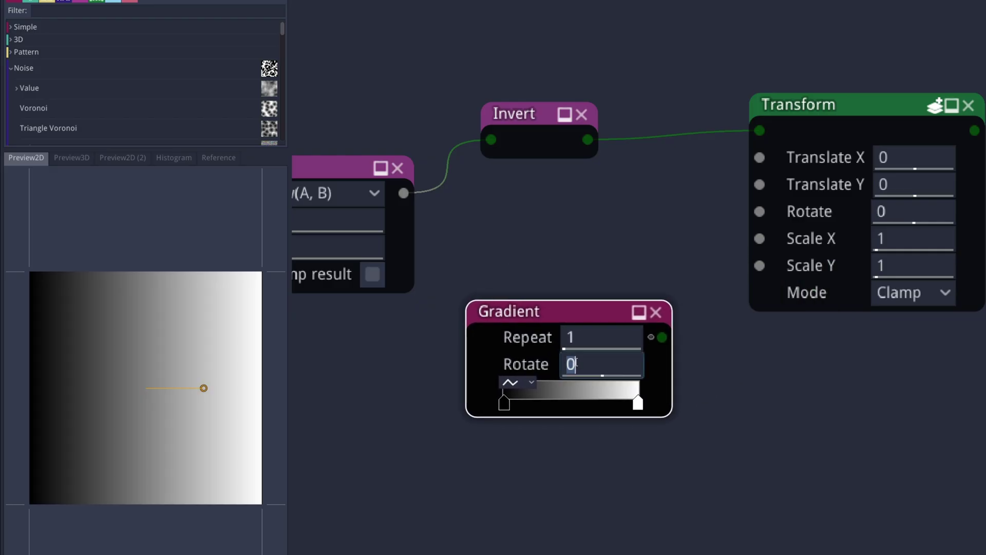
pyautogui.write('90')
pyautogui.press('Return')
pyautogui.click(773, 198)
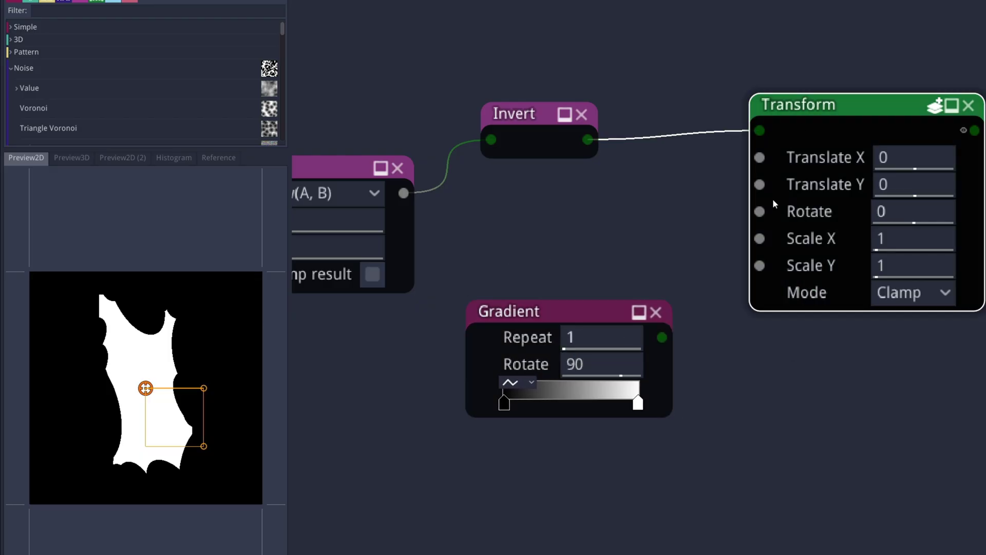
pyautogui.moveTo(662, 337); pyautogui.dragTo(760, 238)
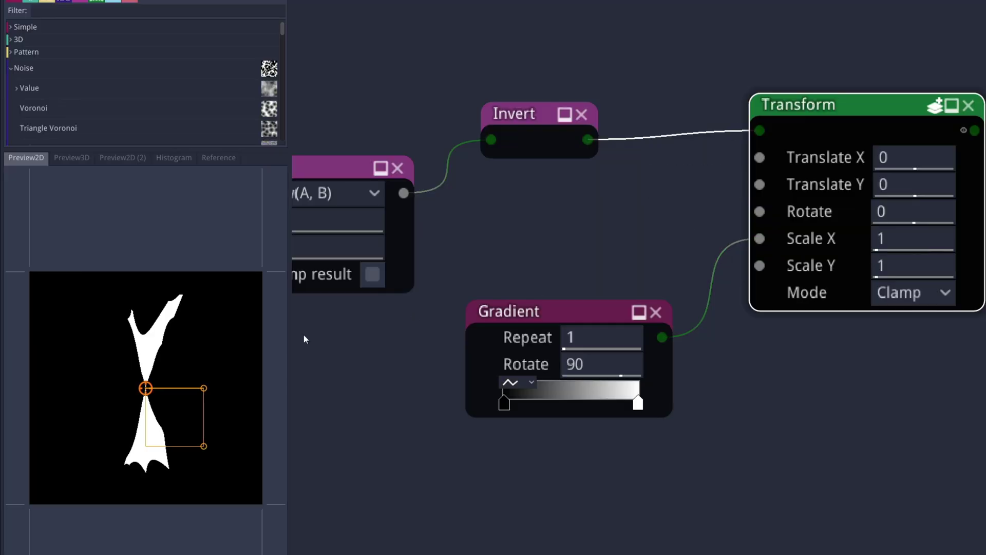
# Step: Lighten the gradient's black stop to grey
pyautogui.doubleClick(506, 405)
pyautogui.moveTo(511, 423)
pyautogui.mouseDown()
pyautogui.moveTo(496, 466)
pyautogui.moveTo(499, 455)
pyautogui.mouseUp()
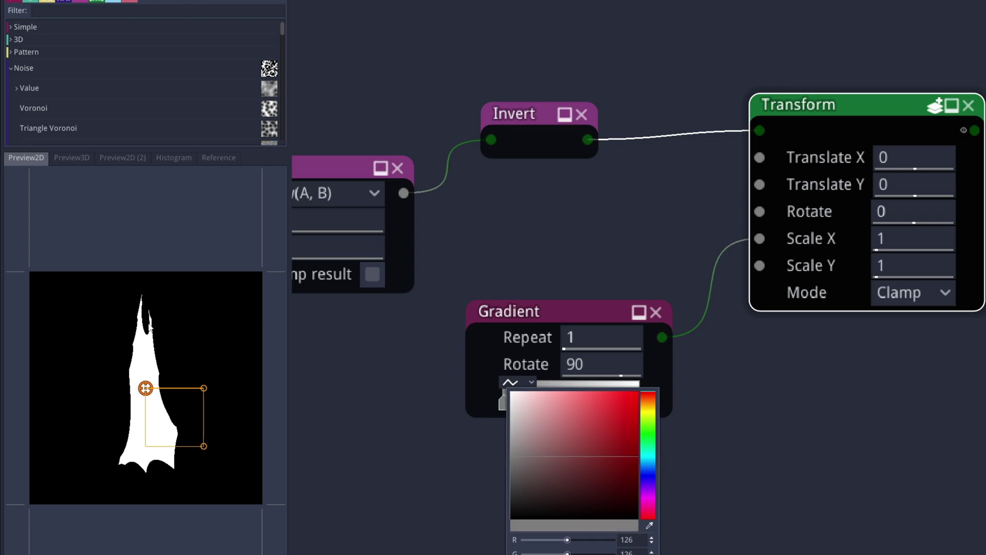
pyautogui.click(685, 401)
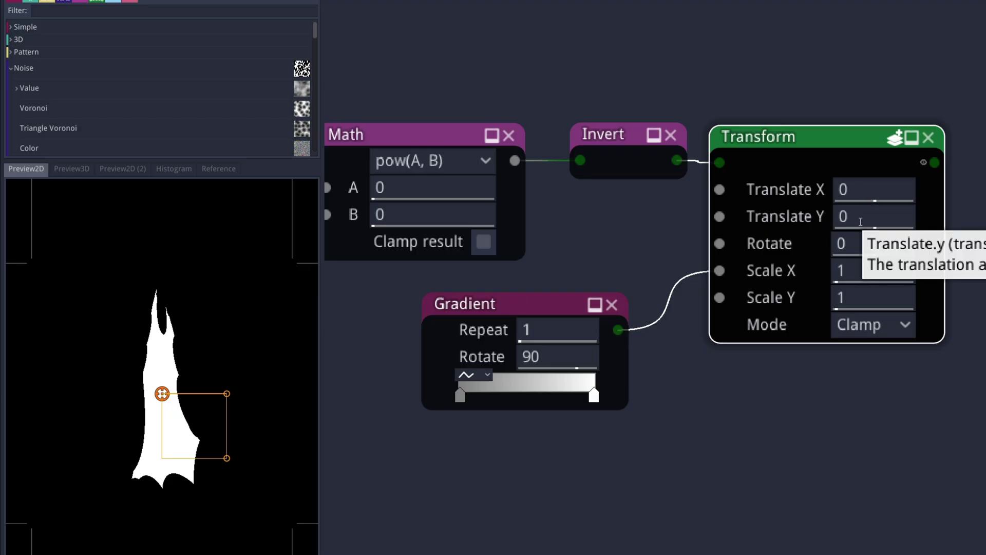
pyautogui.click(863, 216)
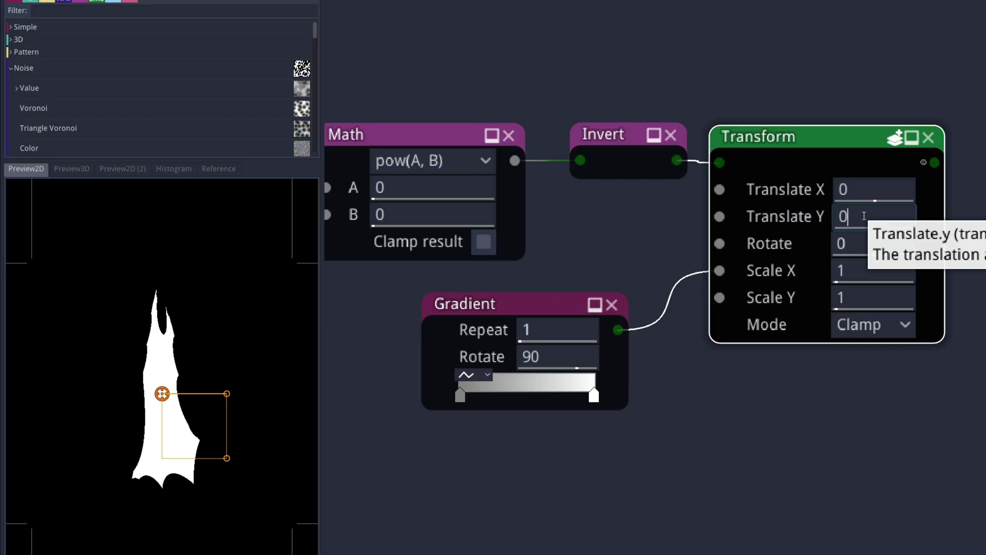
pyautogui.write('-0.04')
# Step: Set the Transform's Translate Y to -0.04 and add a second Transform node
pyautogui.press('Return')
pyautogui.hscroll(5, 799, 227)
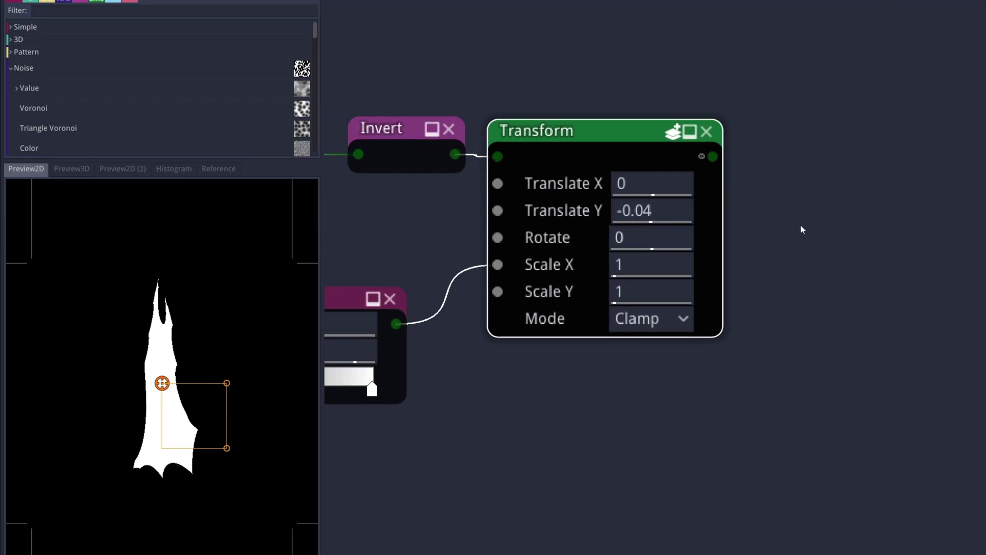
pyautogui.rightClick(788, 136)
pyautogui.write('tran')
pyautogui.click(816, 167)
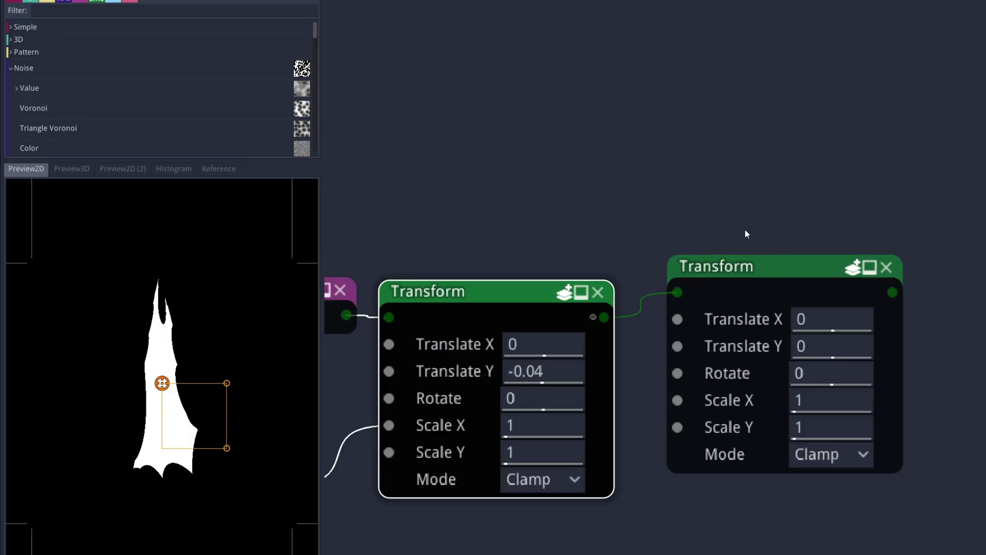
pyautogui.moveTo(771, 266); pyautogui.dragTo(771, 67)
# Step: Give the second Transform Translate Y -0.2, Scale X 1.3 and Scale Y 0.4
pyautogui.click(827, 147)
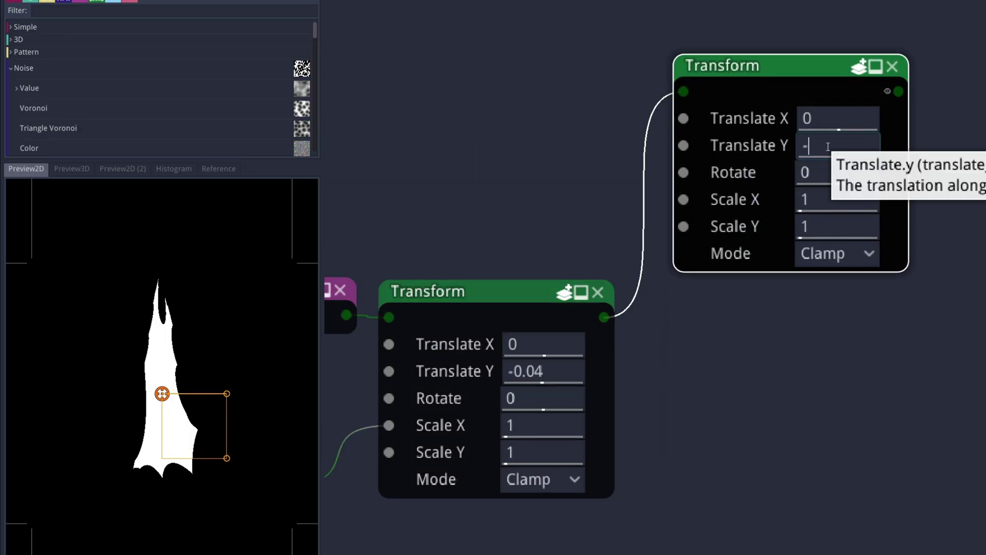
pyautogui.write('-0.2')
pyautogui.press('Tab')
pyautogui.click(834, 200)
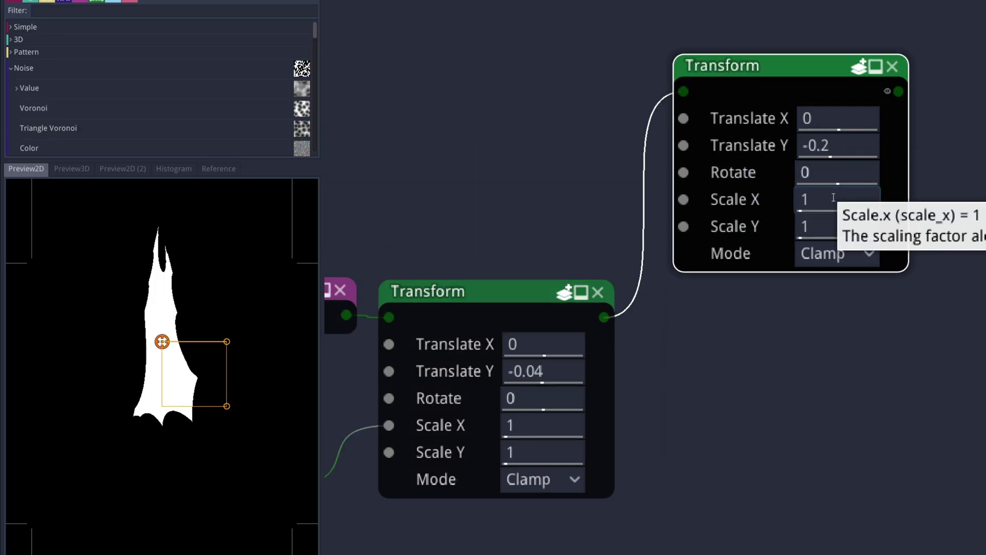
pyautogui.write('.3')
pyautogui.press('Tab')
pyautogui.write('0.4')
pyautogui.press('Tab')
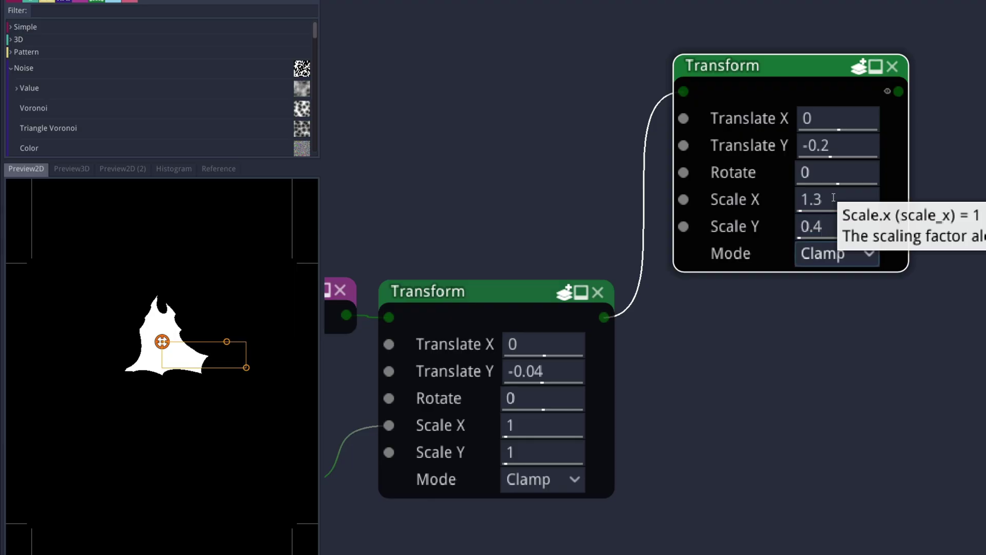
pyautogui.moveTo(898, 91); pyautogui.dragTo(950, 95)
pyautogui.write('tile')
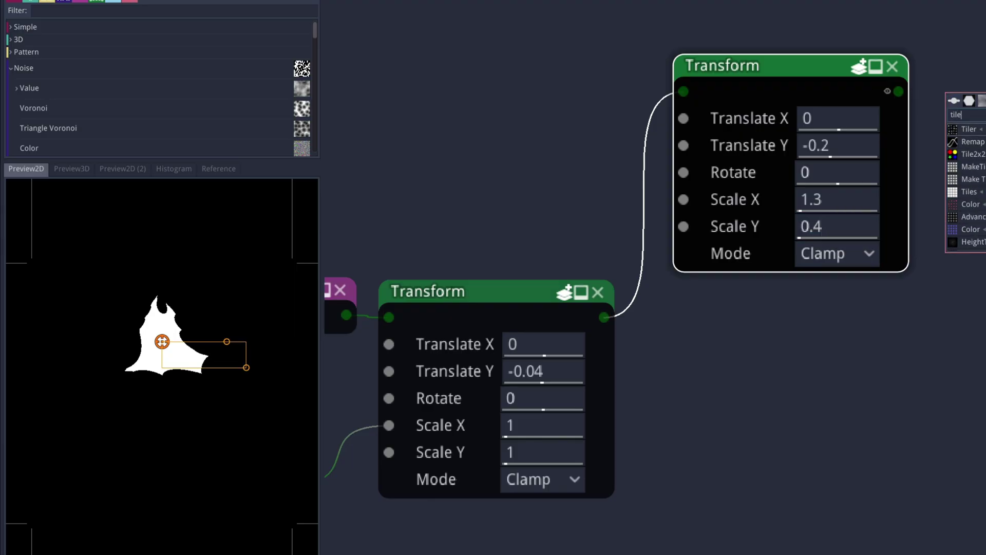
# Step: Add a Tile2x2 node and feed the flame into all its inputs
pyautogui.click(972, 153)
pyautogui.moveTo(921, 266); pyautogui.dragTo(792, 98, button='middle')
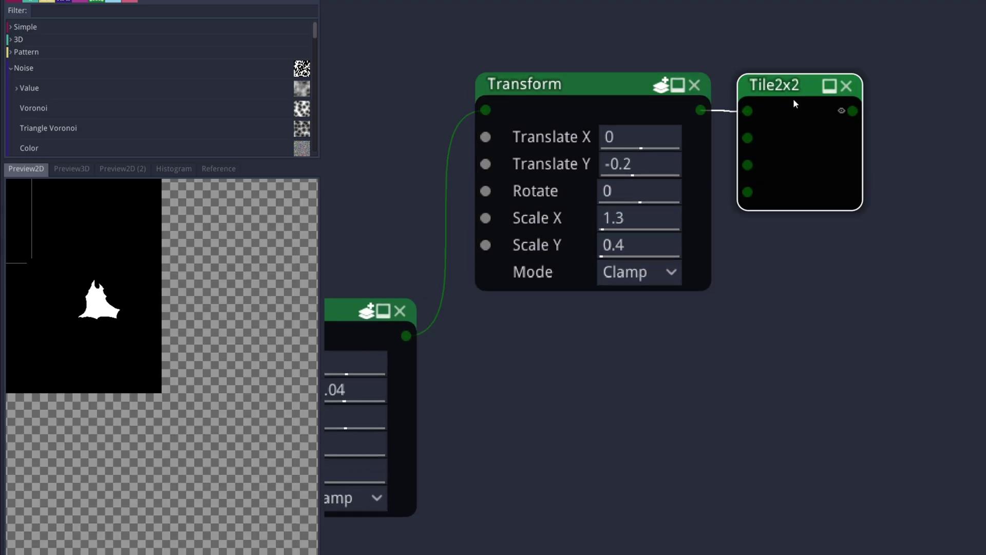
pyautogui.moveTo(794, 102); pyautogui.dragTo(848, 103)
pyautogui.moveTo(700, 110)
pyautogui.mouseDown()
pyautogui.moveTo(801, 137)
pyautogui.moveTo(802, 191)
pyautogui.mouseUp()
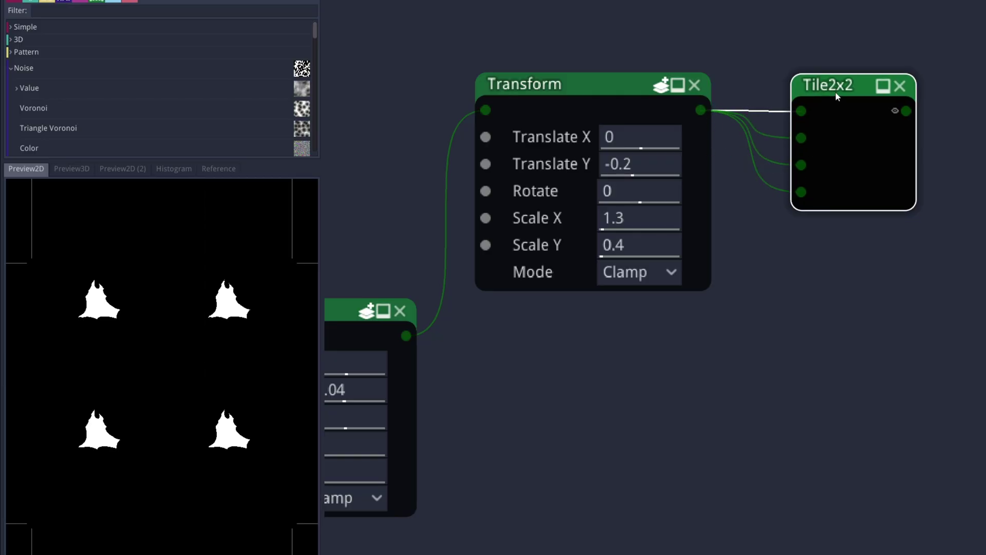
# Step: Add a Circle Splatter node fed by the tiled flame shapes
pyautogui.rightClick(951, 124)
pyautogui.write('circl')
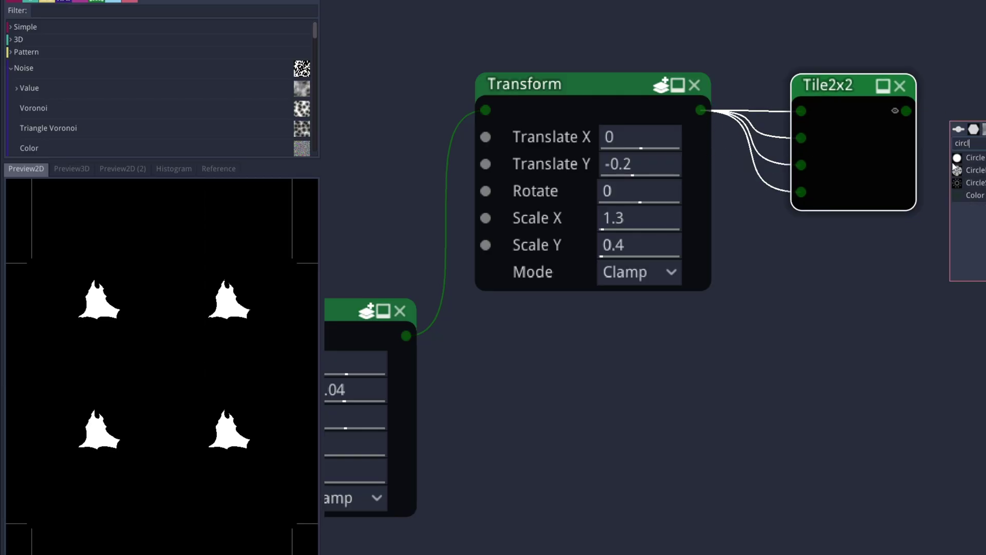
pyautogui.click(975, 182)
pyautogui.moveTo(931, 55); pyautogui.dragTo(707, 112, button='middle')
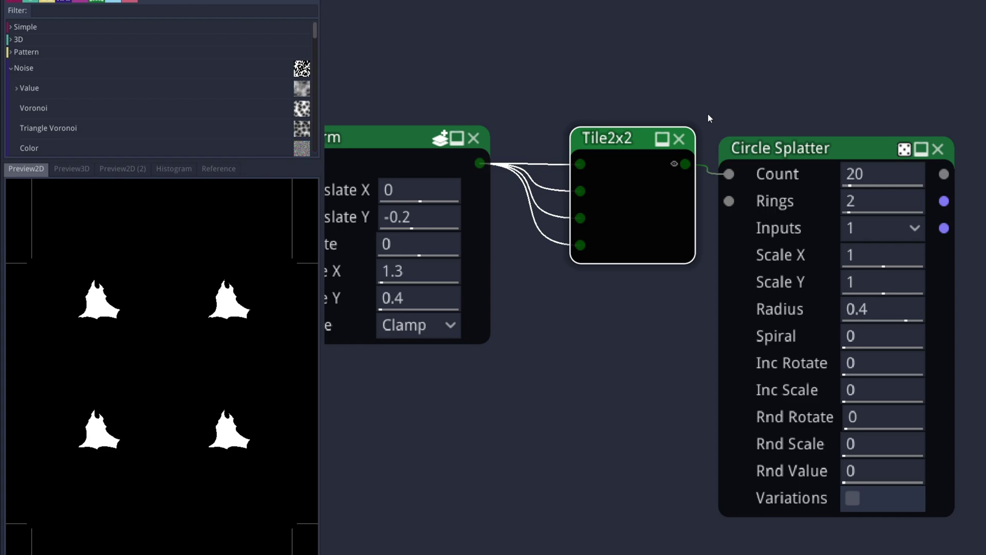
pyautogui.click(806, 133)
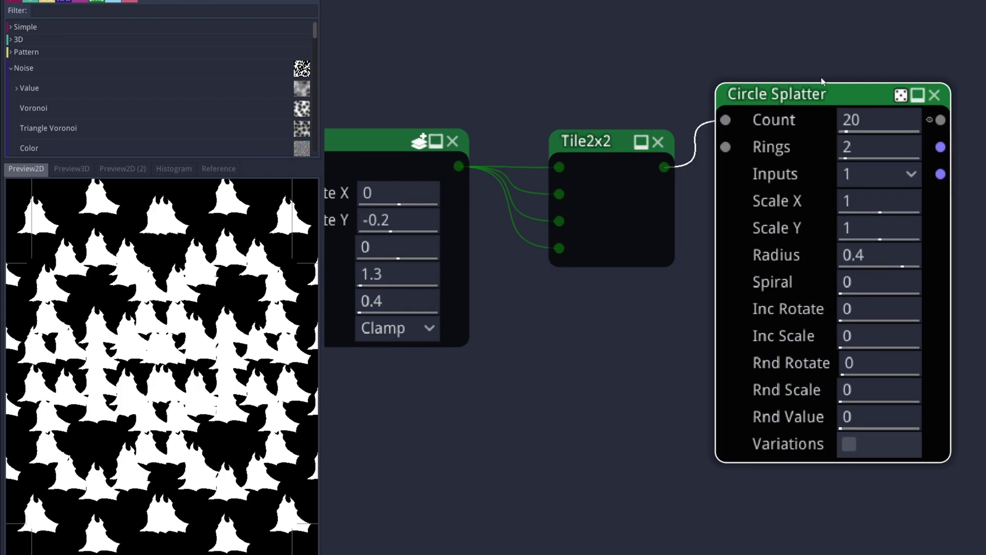
pyautogui.moveTo(831, 110); pyautogui.dragTo(835, 87)
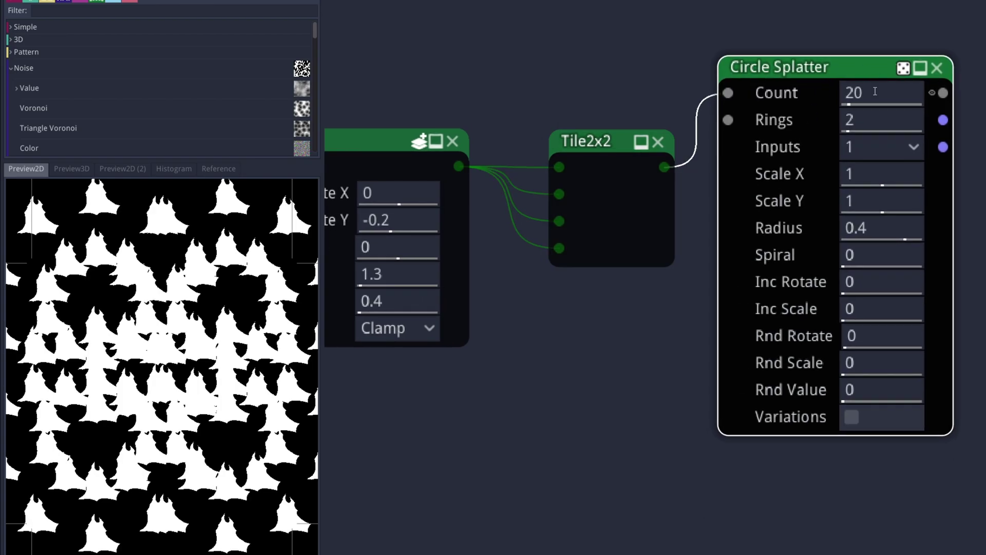
# Step: Set the splatter to Count 5, Rings 1 and 4 input variations
pyautogui.click(875, 92)
pyautogui.write('5')
pyautogui.press('Tab')
pyautogui.write('1')
pyautogui.press('Tab')
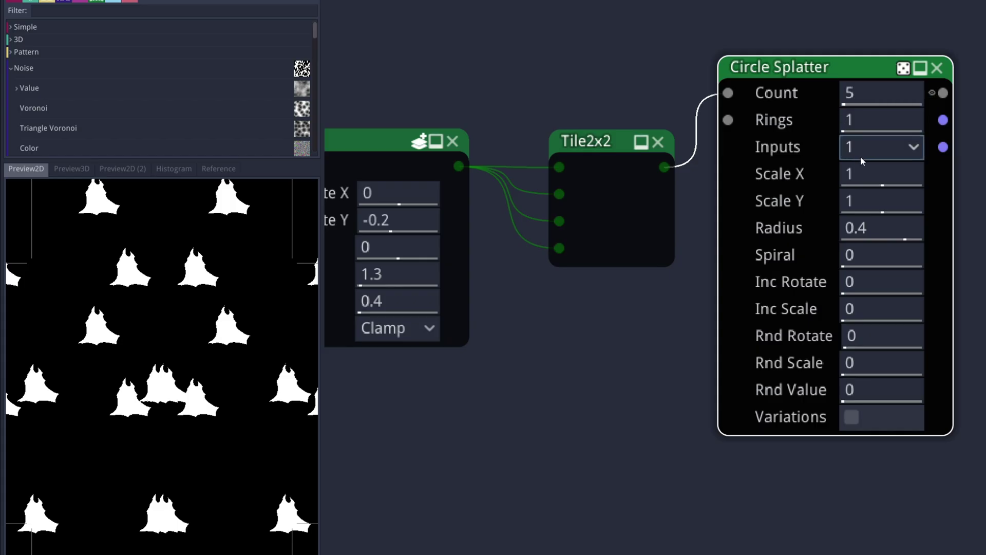
pyautogui.click(861, 156)
pyautogui.click(877, 206)
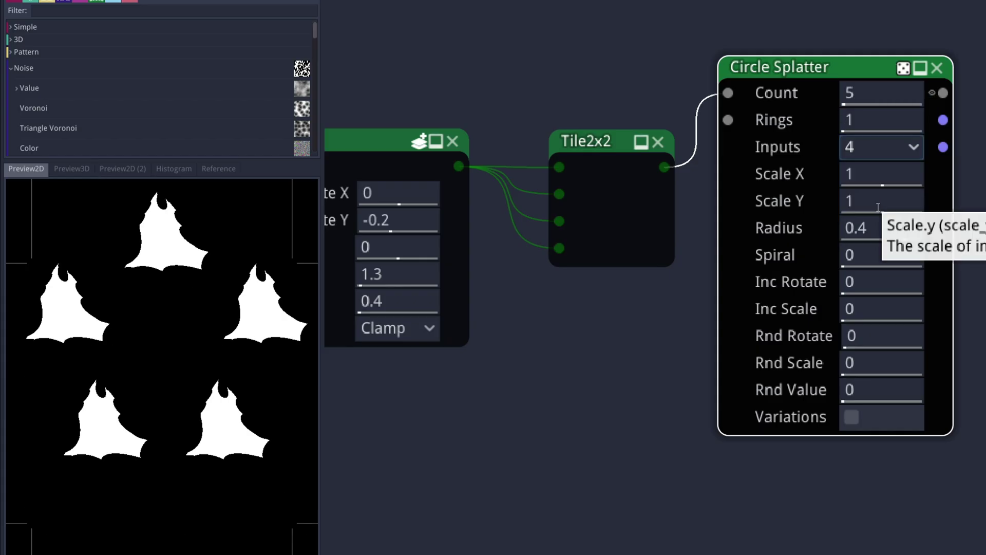
# Step: Set splatter Scale 0.6/1.35, Radius 0, Inc Rotate 0.25, Rnd Rotate 3
pyautogui.click(897, 174)
pyautogui.write('.')
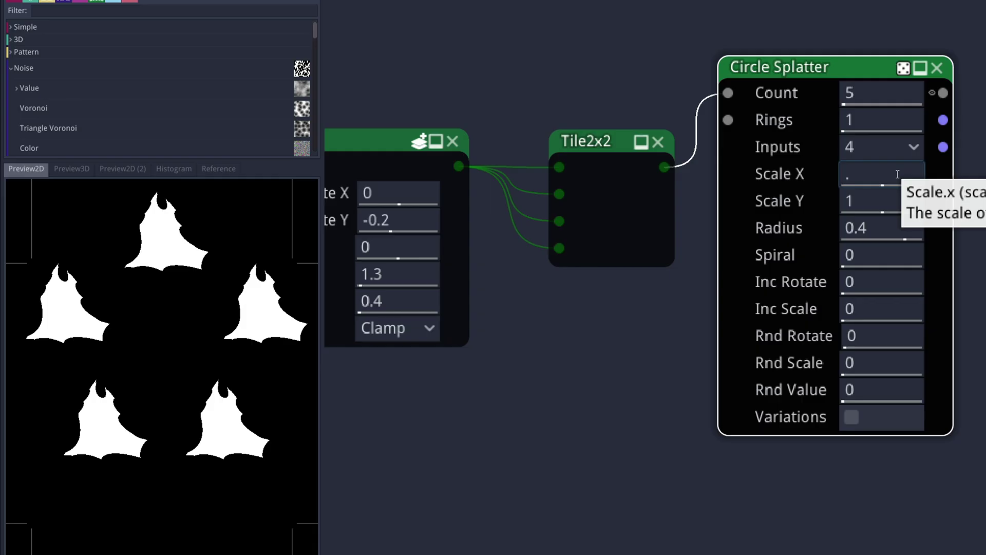
pyautogui.write('6')
pyautogui.press('Tab')
pyautogui.write('.35')
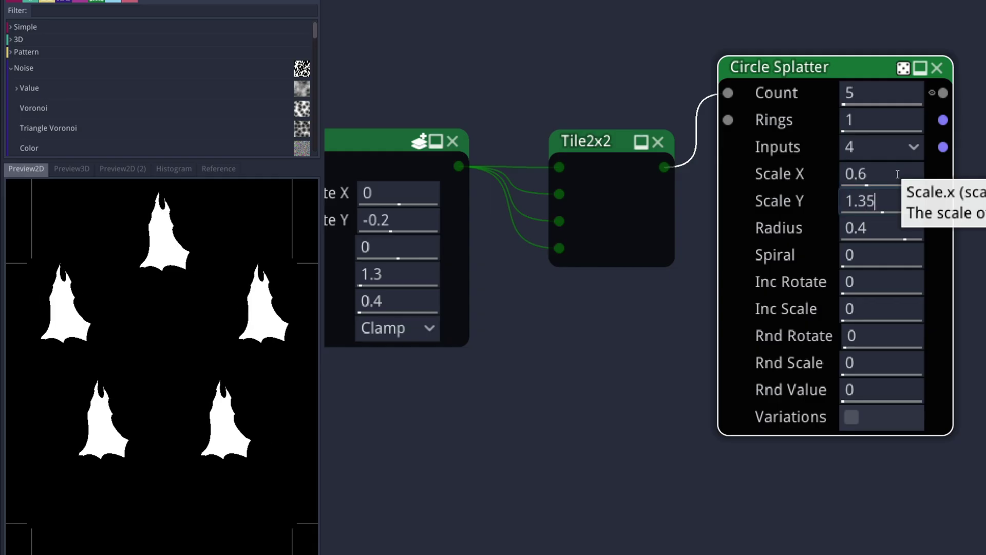
pyautogui.press('Tab')
pyautogui.write('0')
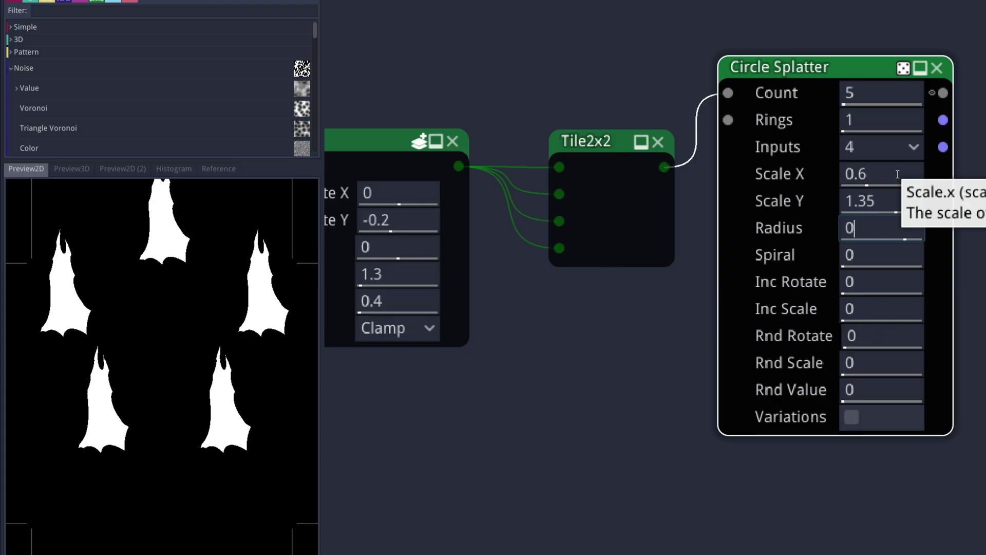
pyautogui.press('Tab')
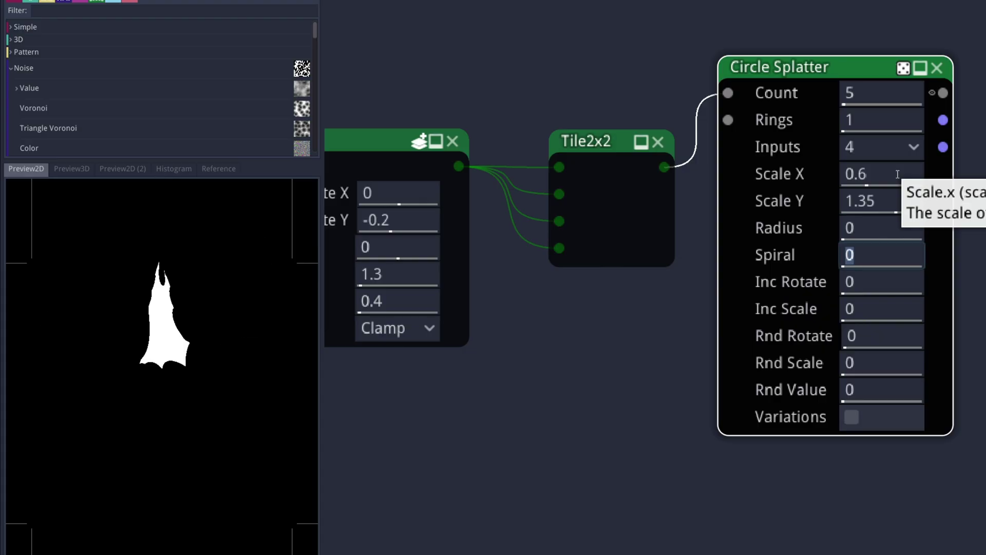
pyautogui.press('Tab')
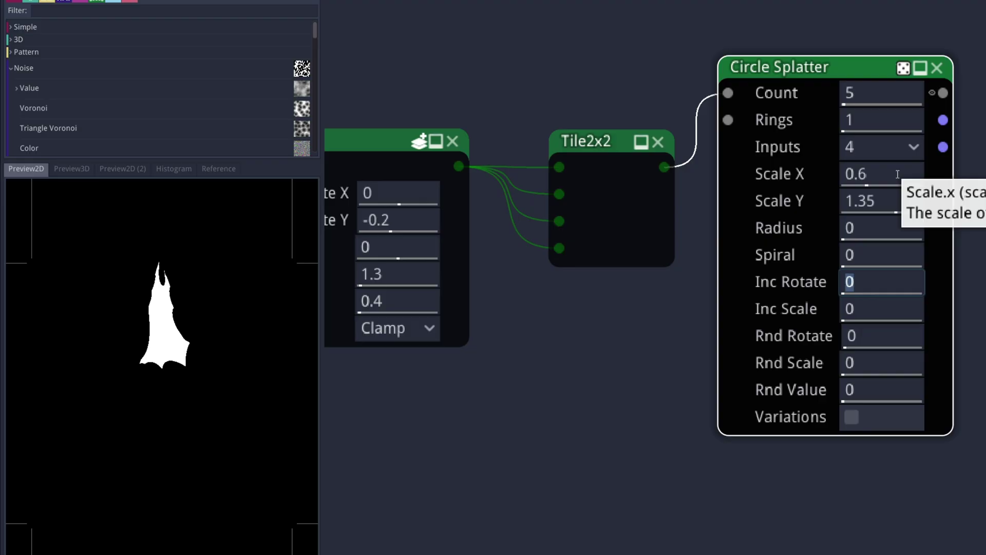
pyautogui.write('.25')
pyautogui.press('Tab')
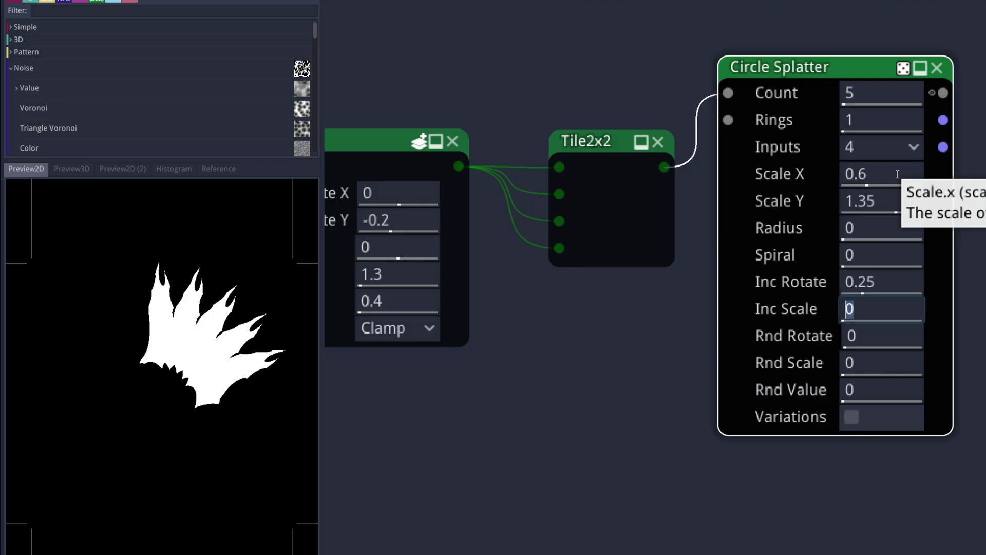
pyautogui.press('Tab')
pyautogui.press('Tab')
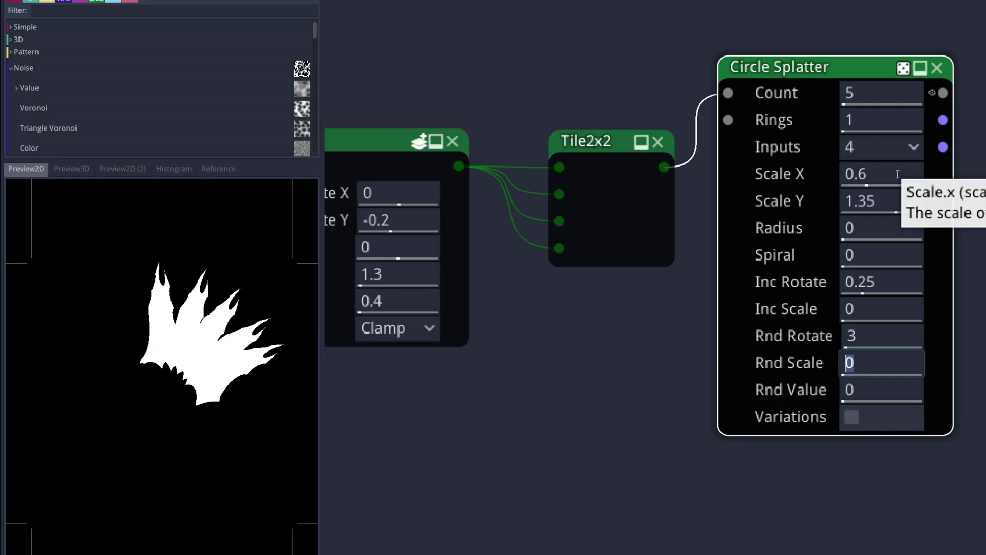
pyautogui.write('.15')
pyautogui.press('Tab')
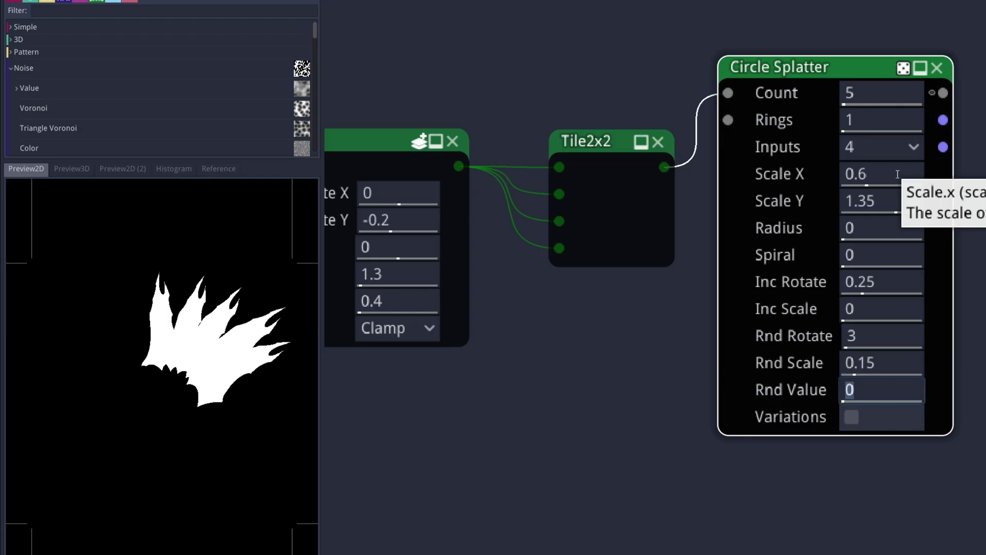
pyautogui.moveTo(985, 191); pyautogui.dragTo(718, 205, button='middle')
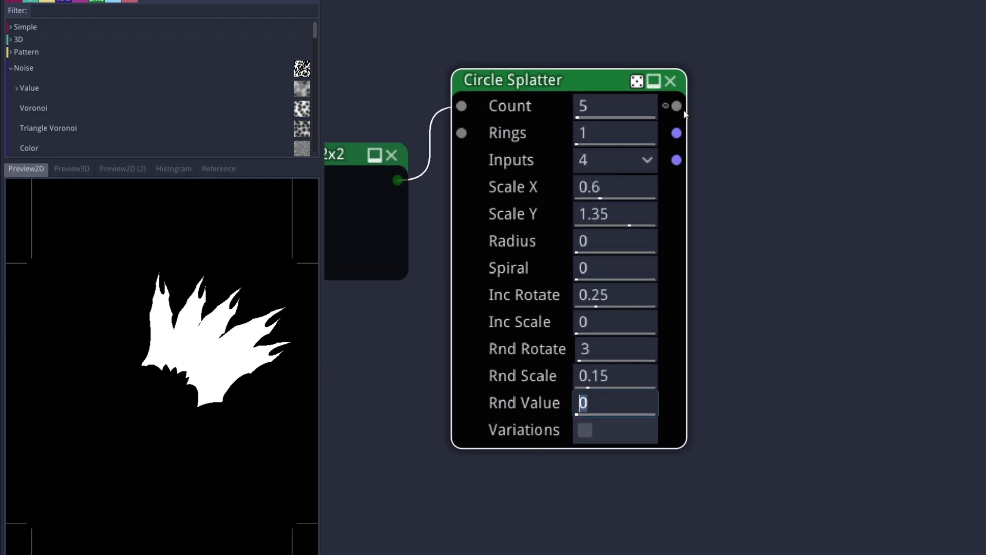
pyautogui.rightClick(750, 169)
pyautogui.write('tran')
# Step: Add a Transform with Translate -0.04, 0.4, Rotate -30 and Extend mode
pyautogui.press('Return')
pyautogui.click(824, 155)
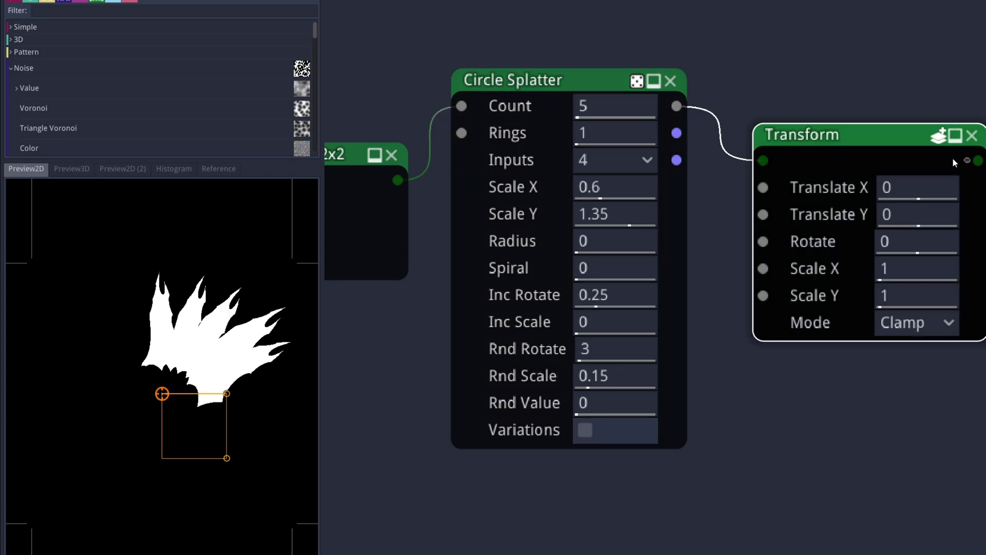
pyautogui.write('-.04')
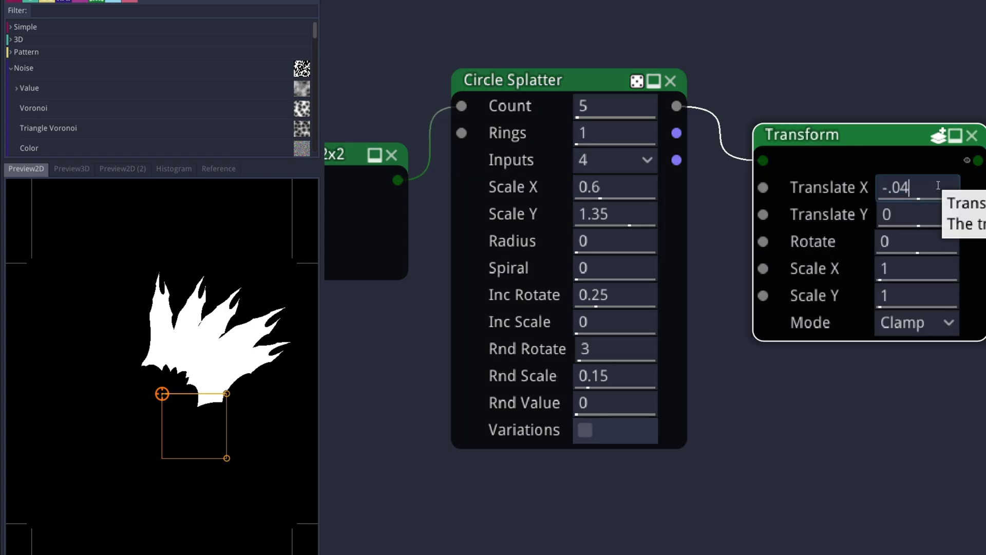
pyautogui.press('Tab')
pyautogui.write('.4')
pyautogui.press('Tab')
pyautogui.write('-')
pyautogui.write('-30')
pyautogui.press('Tab')
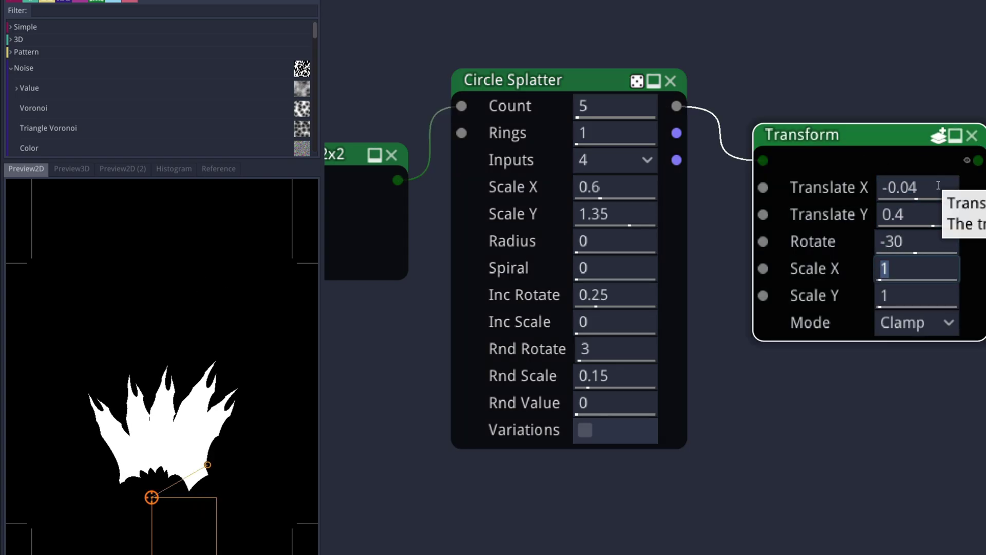
pyautogui.click(917, 322)
# Step: Add an A+B Math node combining this Transform with the earlier one in B
pyautogui.moveTo(964, 231); pyautogui.dragTo(851, 176, button='middle')
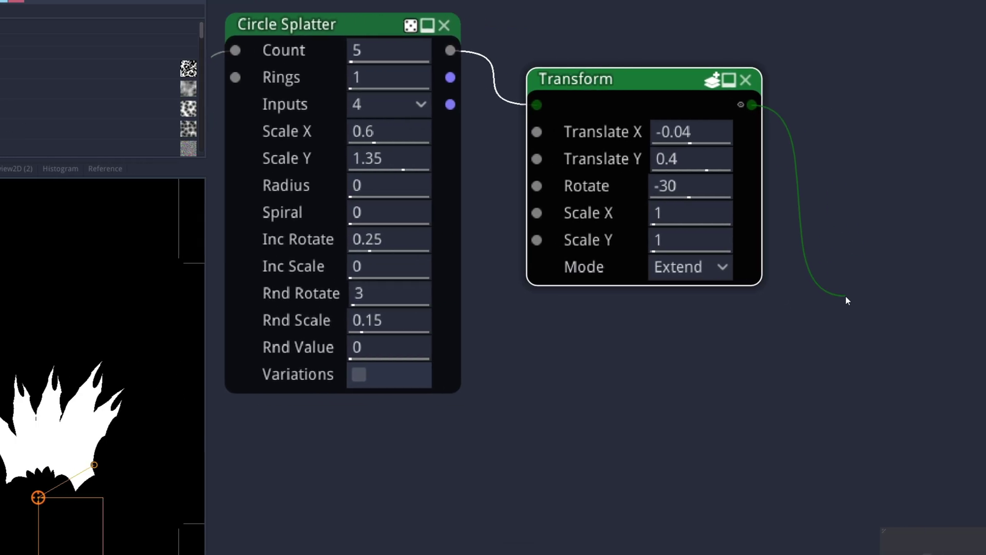
pyautogui.moveTo(868, 105); pyautogui.dragTo(825, 296)
pyautogui.write('math')
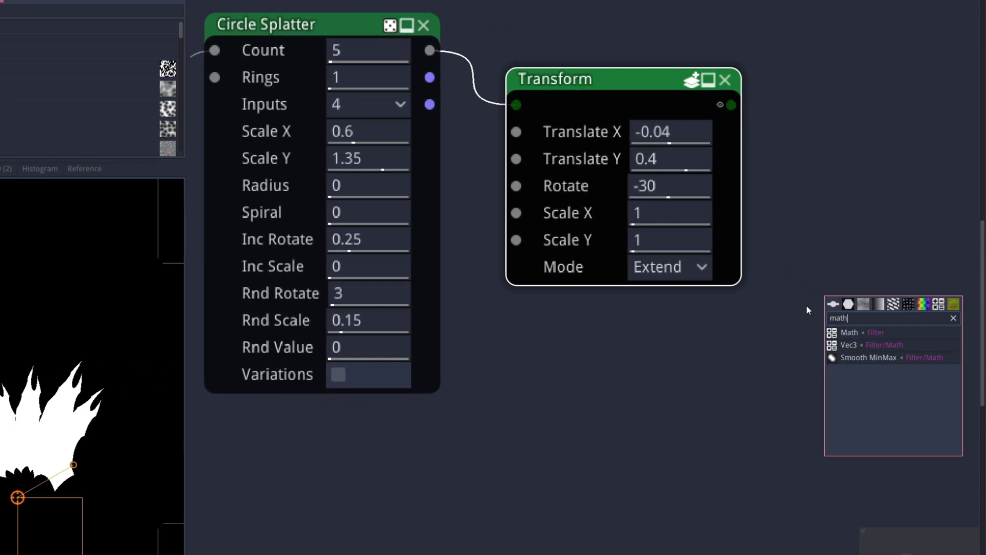
pyautogui.click(843, 333)
pyautogui.scroll(-2, 771, 355)
pyautogui.scroll(-2, 698, 380)
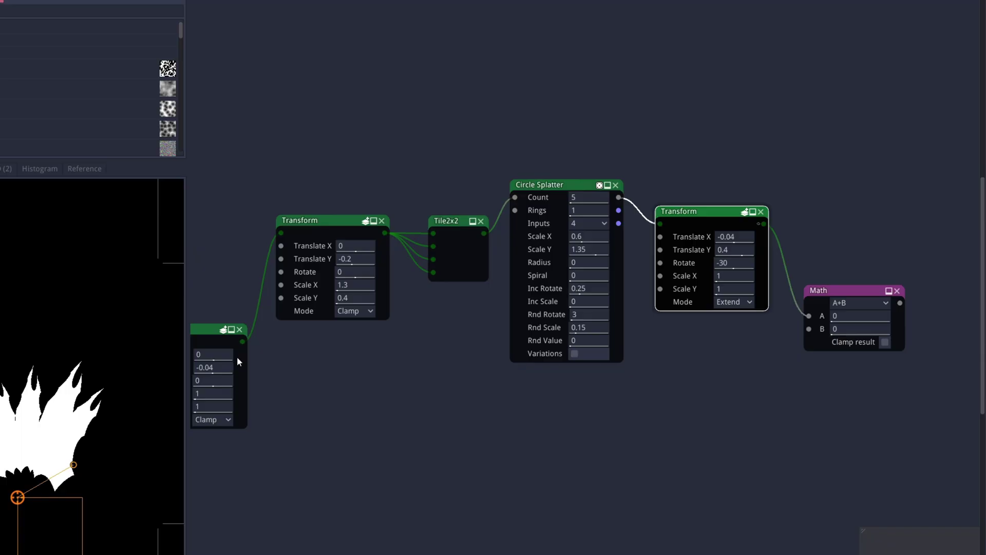
pyautogui.moveTo(322, 324); pyautogui.dragTo(888, 320)
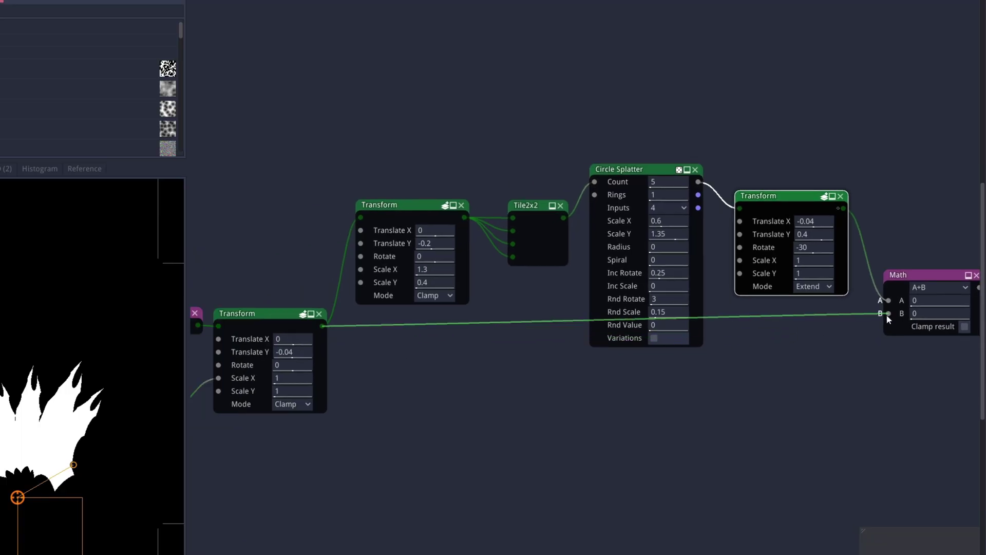
pyautogui.click(933, 277)
pyautogui.moveTo(934, 214)
pyautogui.mouseDown(button='middle')
pyautogui.moveTo(755, 226)
pyautogui.moveTo(774, 173)
pyautogui.moveTo(751, 114)
pyautogui.mouseUp(button='middle')
pyautogui.scroll(3, 735, 231)
pyautogui.moveTo(665, 212); pyautogui.dragTo(741, 108)
pyautogui.write('tran')
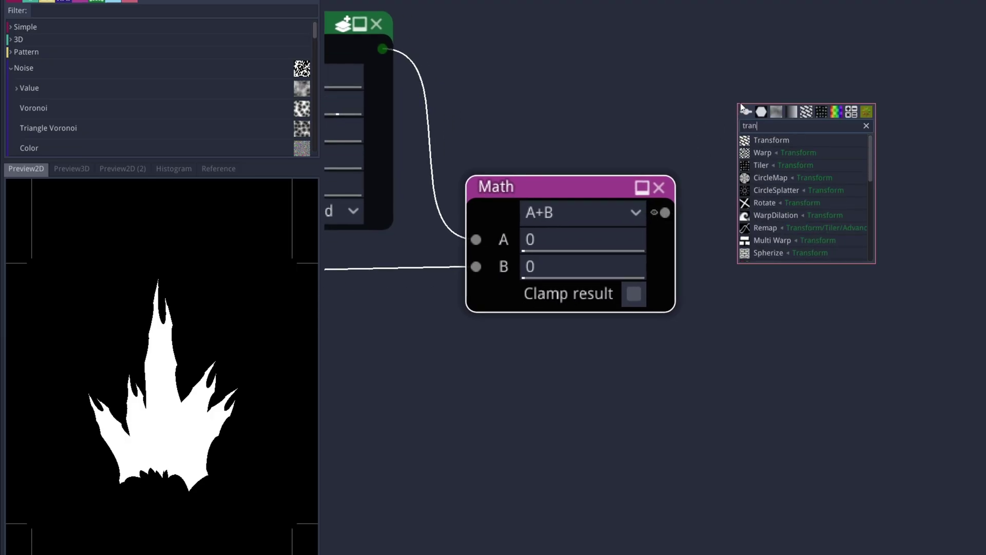
# Step: Add a Transform after the Math node with Translate Y 0.05 and Scale Y 1.2
pyautogui.click(768, 142)
pyautogui.moveTo(836, 81); pyautogui.dragTo(833, 0)
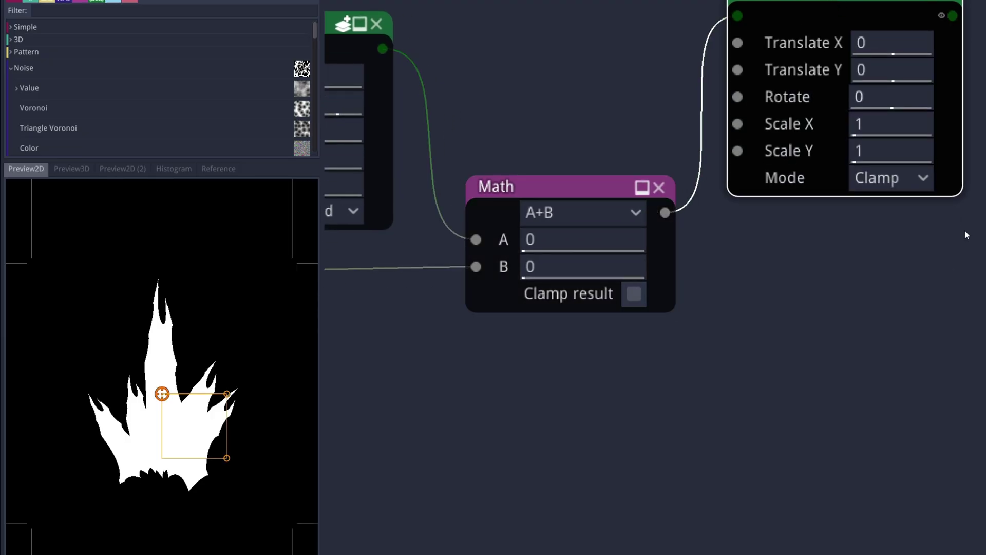
pyautogui.moveTo(965, 229); pyautogui.dragTo(918, 277, button='middle')
pyautogui.click(848, 103)
pyautogui.write('.')
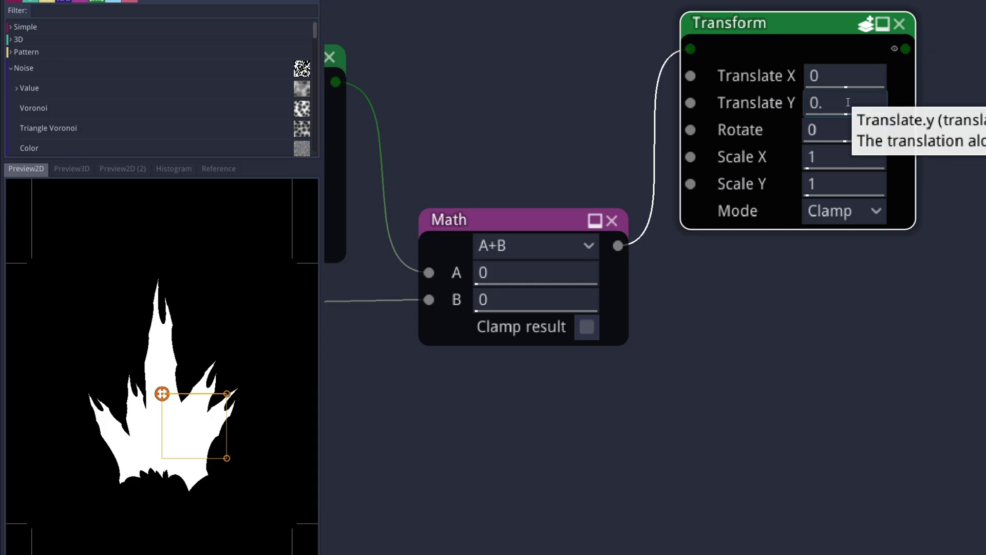
pyautogui.write('05')
pyautogui.press('Tab')
pyautogui.press('Tab')
pyautogui.write('.2')
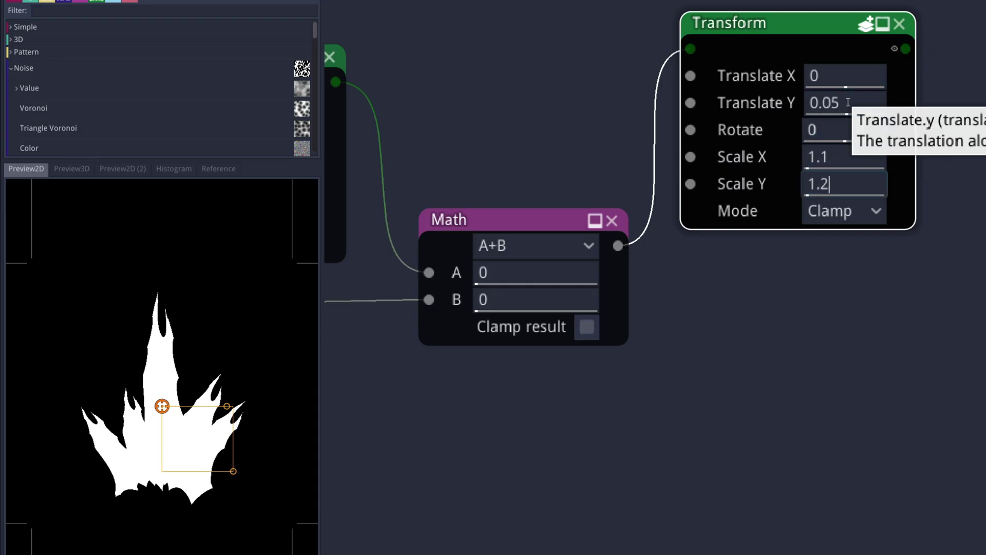
pyautogui.press('Return')
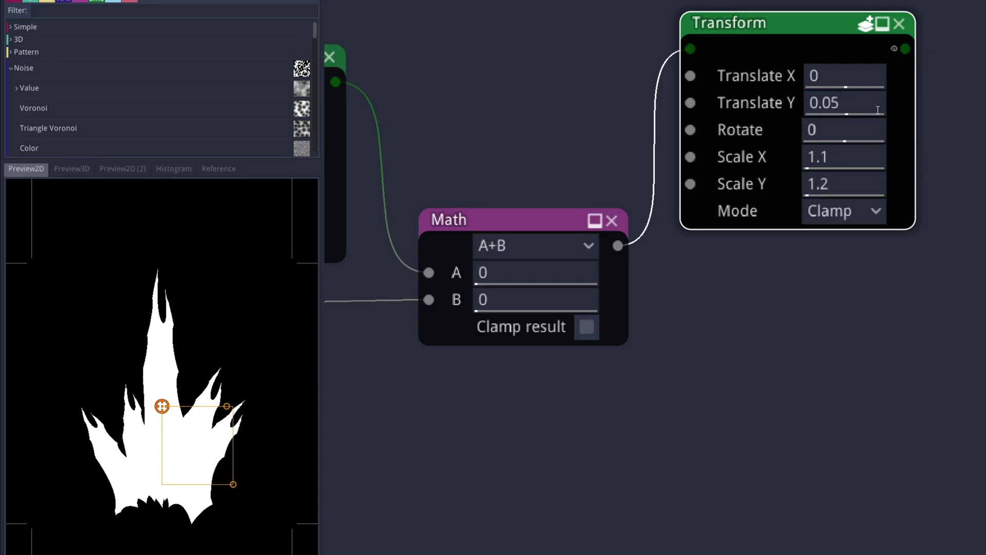
# Step: Add a Colorize node and change its white stop to dark grey
pyautogui.moveTo(906, 48); pyautogui.dragTo(847, 95)
pyautogui.write('color')
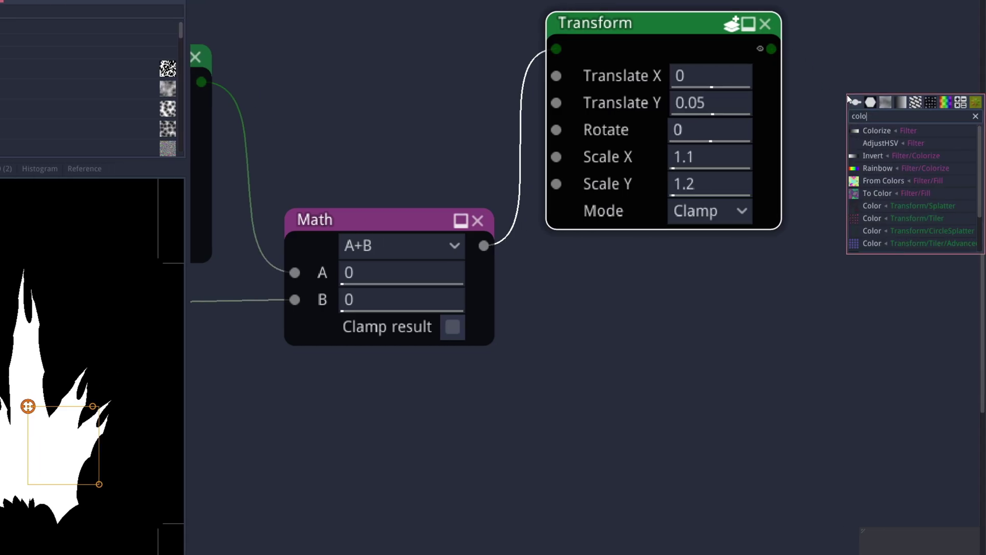
pyautogui.click(877, 133)
pyautogui.moveTo(876, 134); pyautogui.dragTo(683, 148, button='middle')
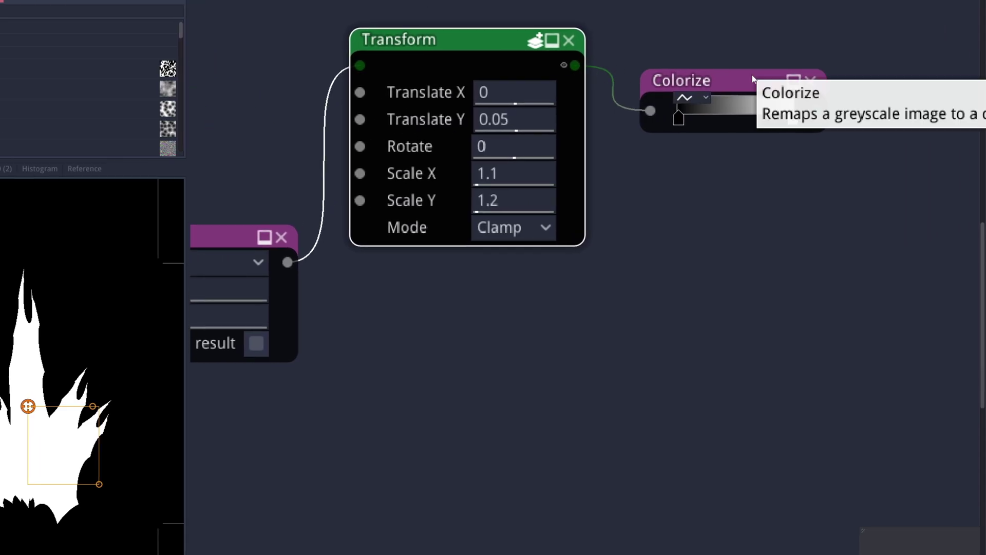
pyautogui.click(817, 117)
pyautogui.click(939, 332)
pyautogui.write('4d4d4d')
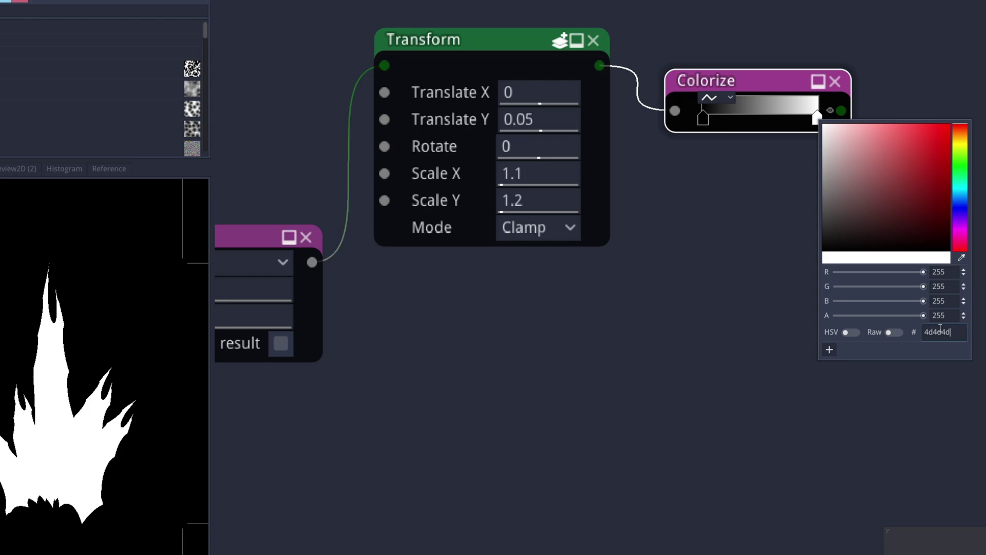
pyautogui.press('Return')
pyautogui.moveTo(852, 261); pyautogui.dragTo(919, 260, button='middle')
# Step: Duplicate the Transform as an inner flame with Translate Y 0.15, scale 0.7 × 0.8
pyautogui.click(551, 238)
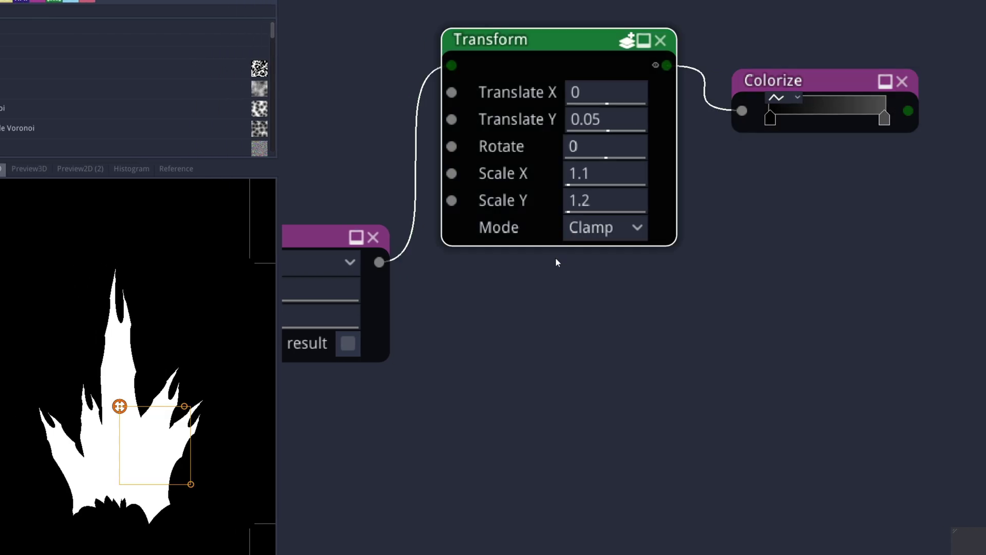
pyautogui.hotkey('ctrl', 'd')
pyautogui.moveTo(539, 390); pyautogui.dragTo(544, 518)
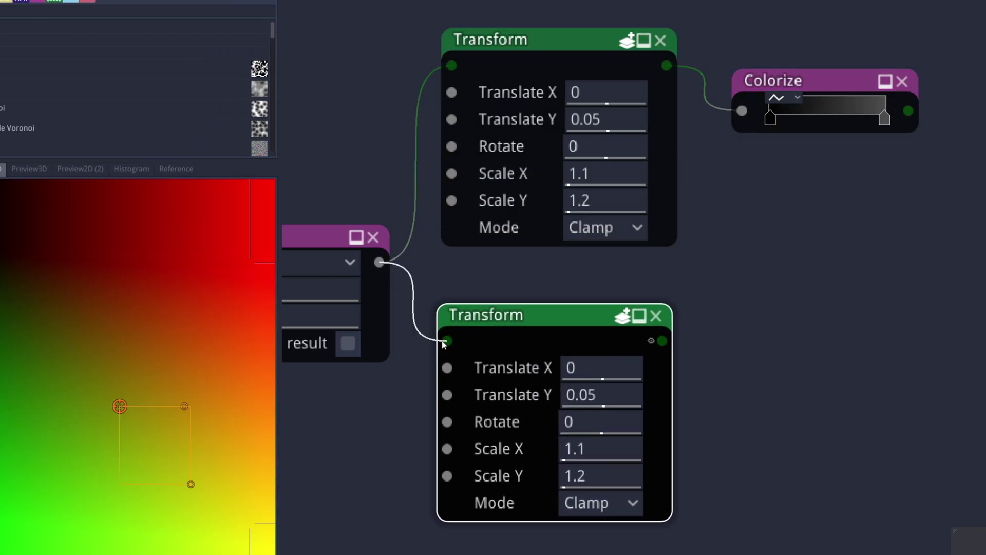
pyautogui.moveTo(445, 344); pyautogui.dragTo(447, 340)
pyautogui.click(617, 394)
pyautogui.write('0.15')
pyautogui.press('Tab')
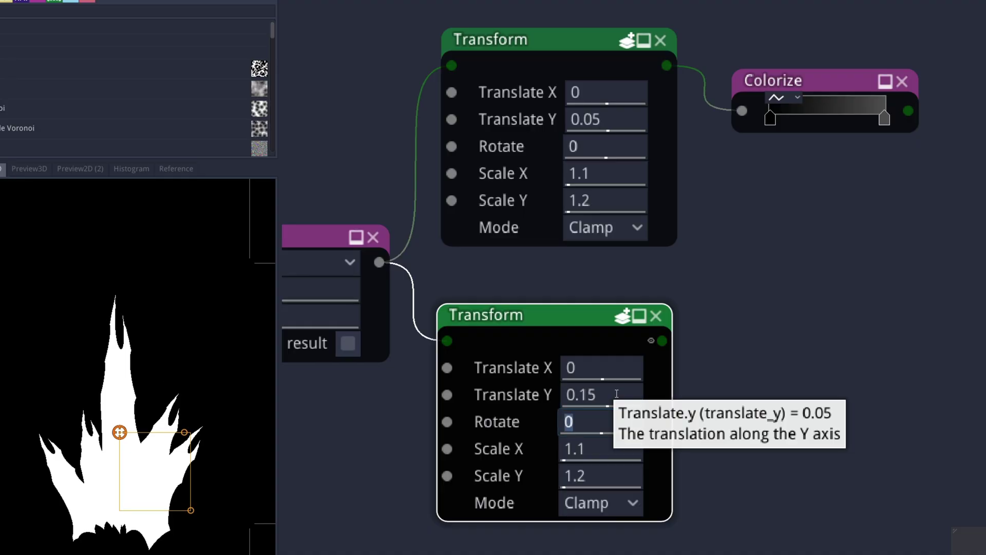
pyautogui.press('Tab')
pyautogui.write('7')
pyautogui.press('Tab')
pyautogui.write('.8')
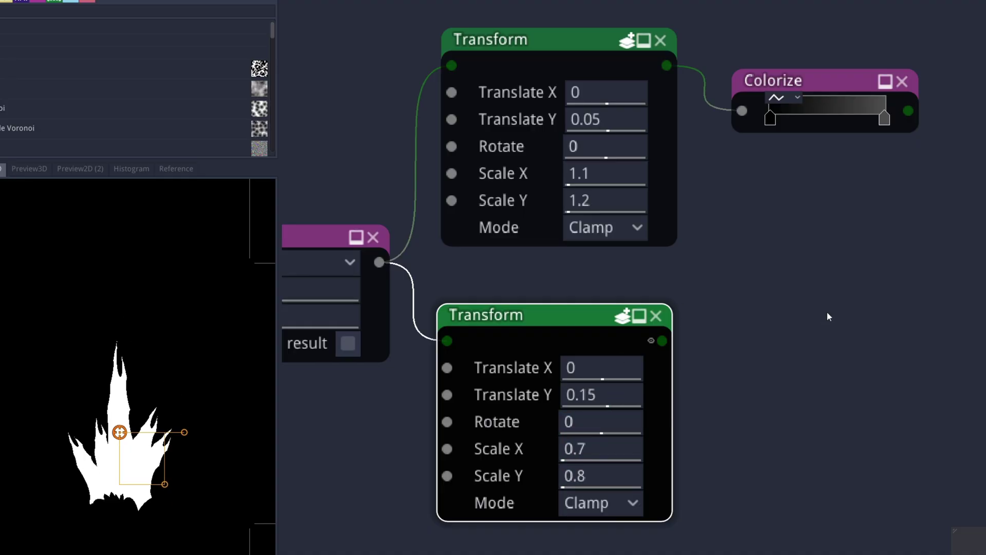
pyautogui.keyDown('shift'); pyautogui.hscroll(2, 826, 311); pyautogui.keyUp('shift')
# Step: Add an A+B Math node with Colorize in A and the inner flame in B
pyautogui.moveTo(818, 105); pyautogui.dragTo(907, 252)
pyautogui.write('mat')
pyautogui.click(930, 280)
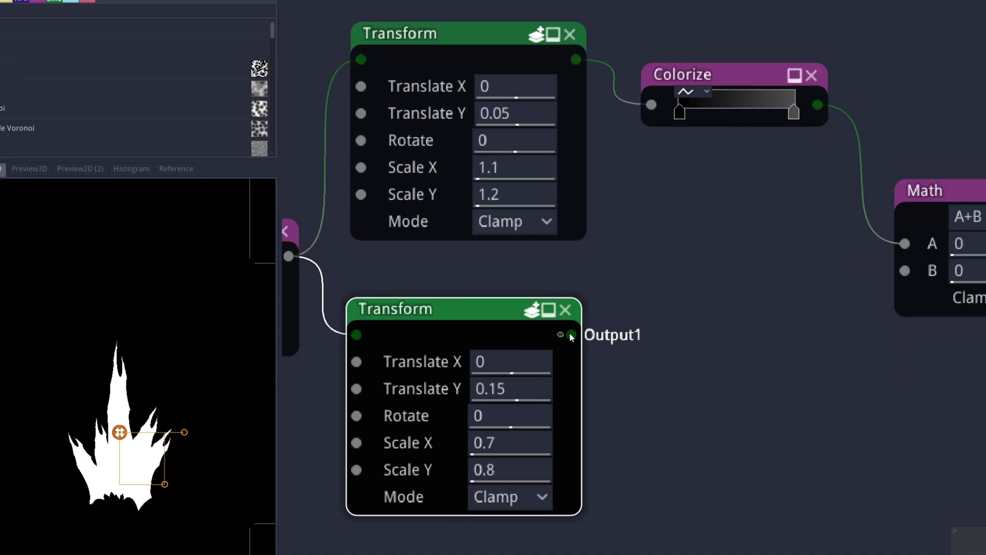
pyautogui.moveTo(571, 334); pyautogui.dragTo(905, 270)
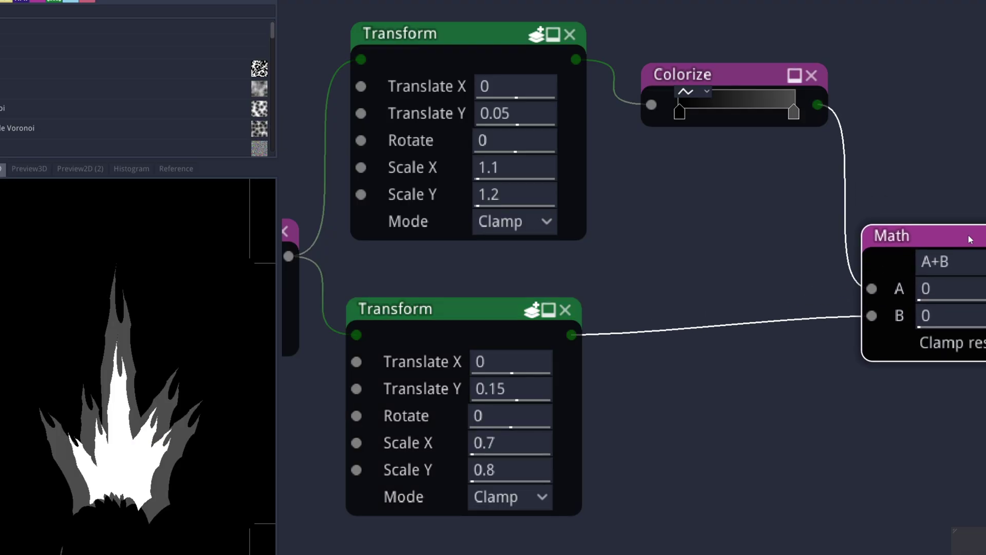
pyautogui.moveTo(969, 235); pyautogui.dragTo(620, 246, button='middle')
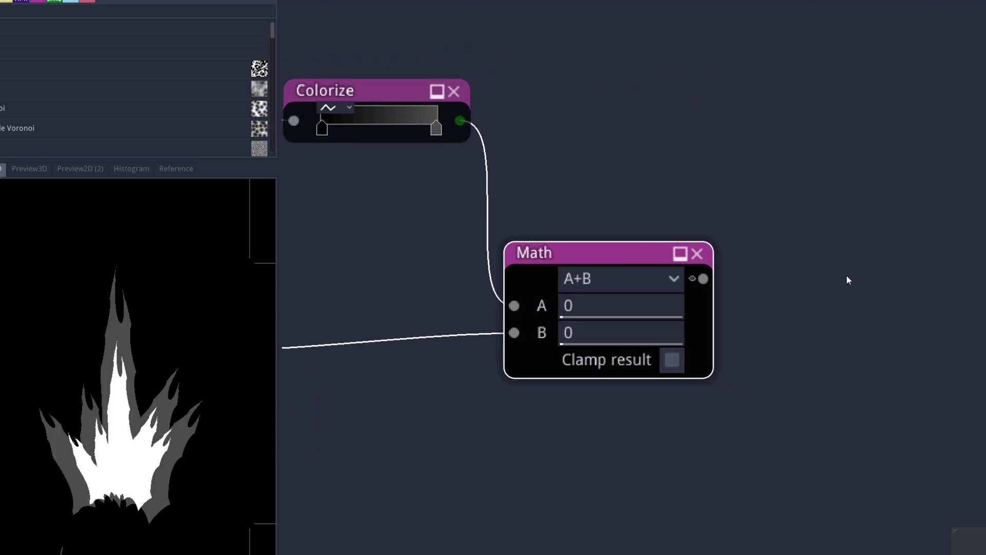
# Step: Add a 2048×2048 Gaussian Blur with sigma 25 and enable Clamp result on Math
pyautogui.moveTo(704, 279); pyautogui.dragTo(742, 287)
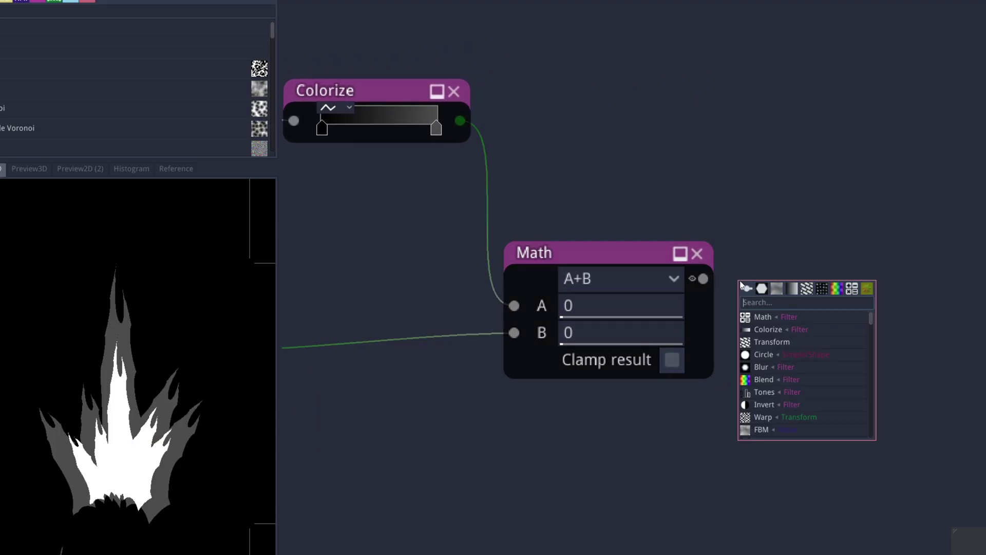
pyautogui.write('blur')
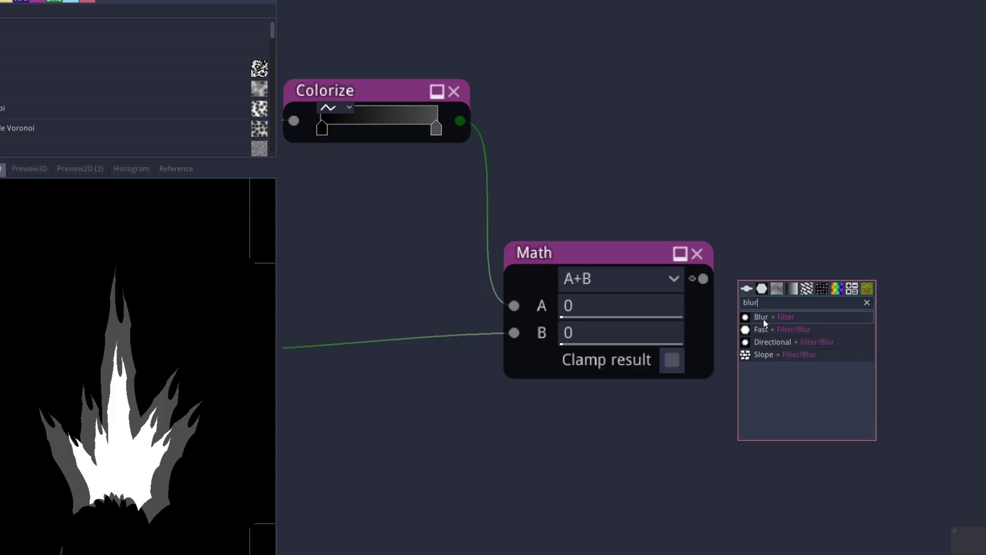
pyautogui.click(764, 319)
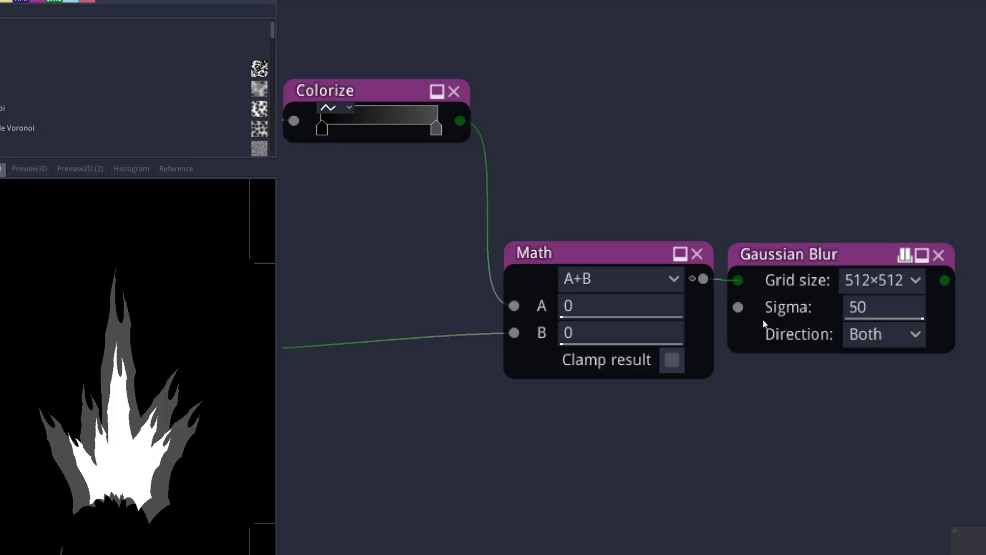
pyautogui.click(885, 278)
pyautogui.click(881, 469)
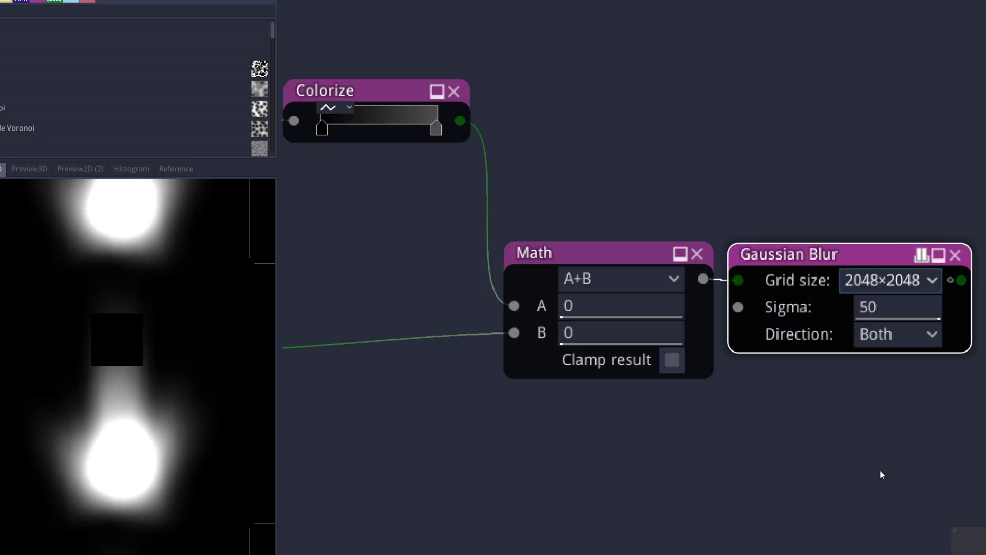
pyautogui.click(892, 311)
pyautogui.write('25')
pyautogui.press('Return')
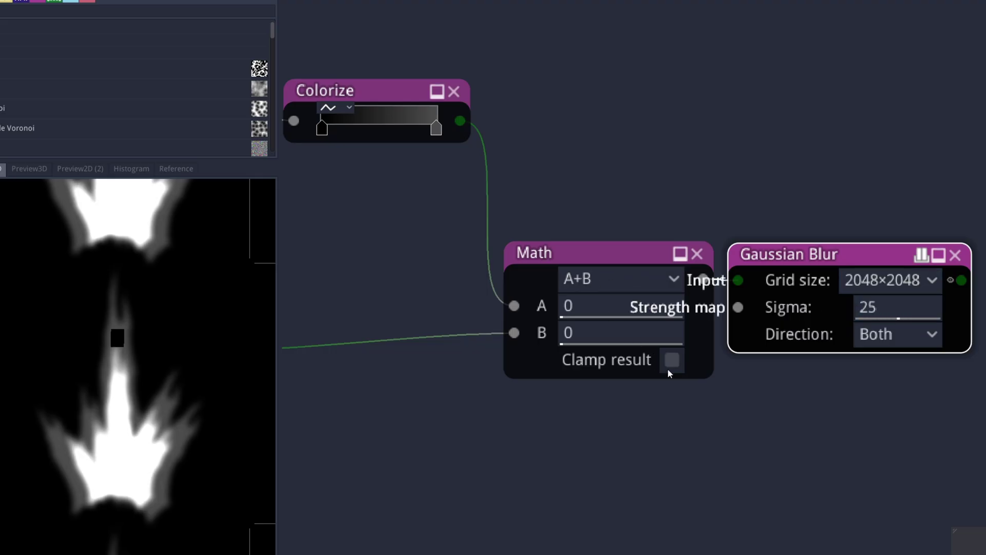
pyautogui.click(671, 359)
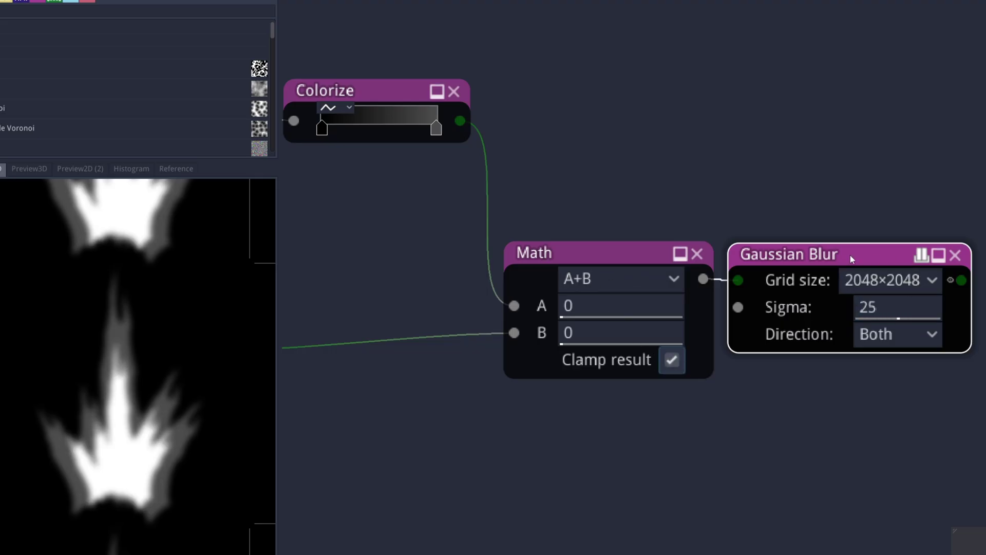
pyautogui.hscroll(5, 839, 321)
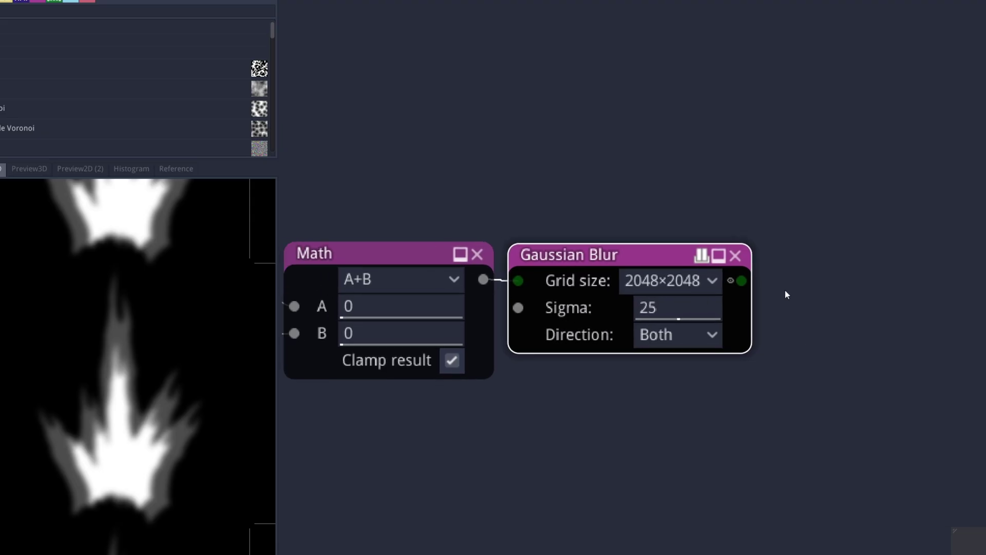
# Step: Add a Math node fed by the blurred flame
pyautogui.rightClick(811, 187)
pyautogui.write('math')
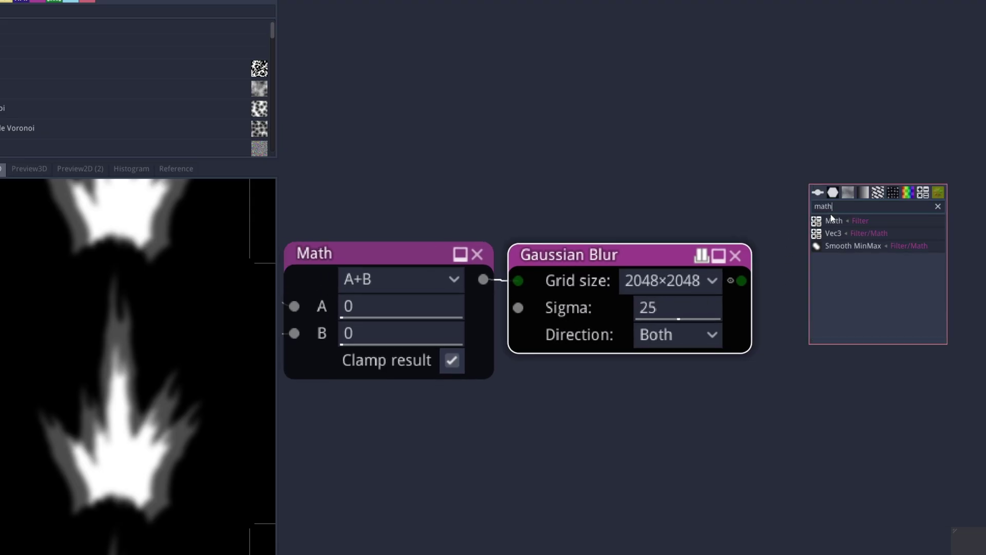
pyautogui.click(831, 220)
pyautogui.moveTo(883, 196); pyautogui.dragTo(894, 161)
pyautogui.moveTo(742, 281); pyautogui.dragTo(832, 245)
# Step: Add a Value Noise node with Persistence 1
pyautogui.rightClick(378, 92)
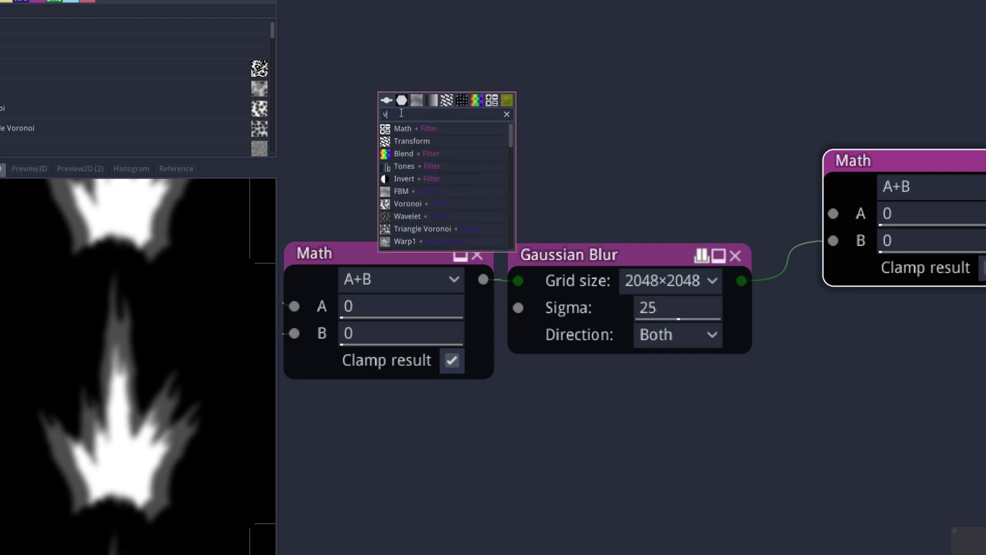
pyautogui.write('value')
pyautogui.click(400, 157)
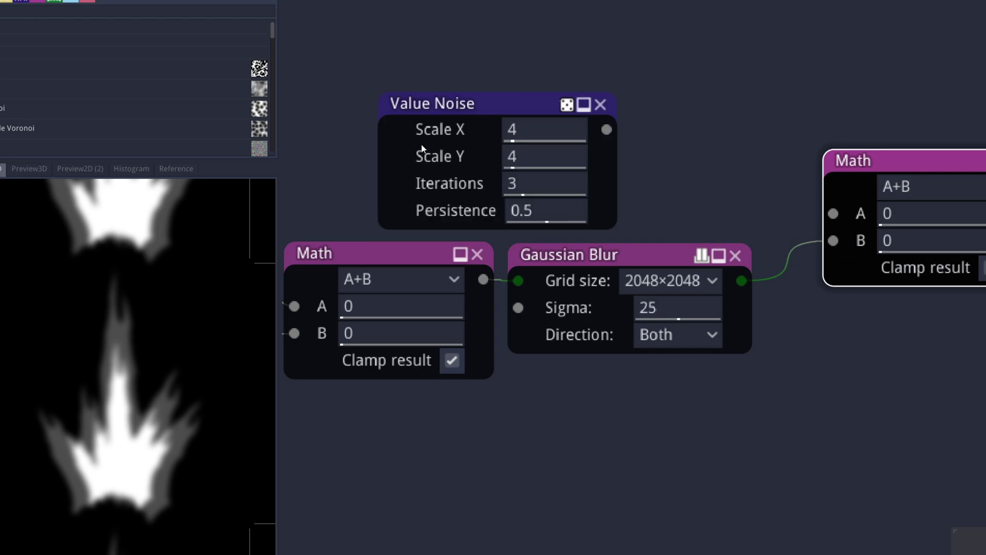
pyautogui.moveTo(491, 101); pyautogui.dragTo(401, 66)
pyautogui.click(463, 175)
pyautogui.write('1')
pyautogui.press('Return')
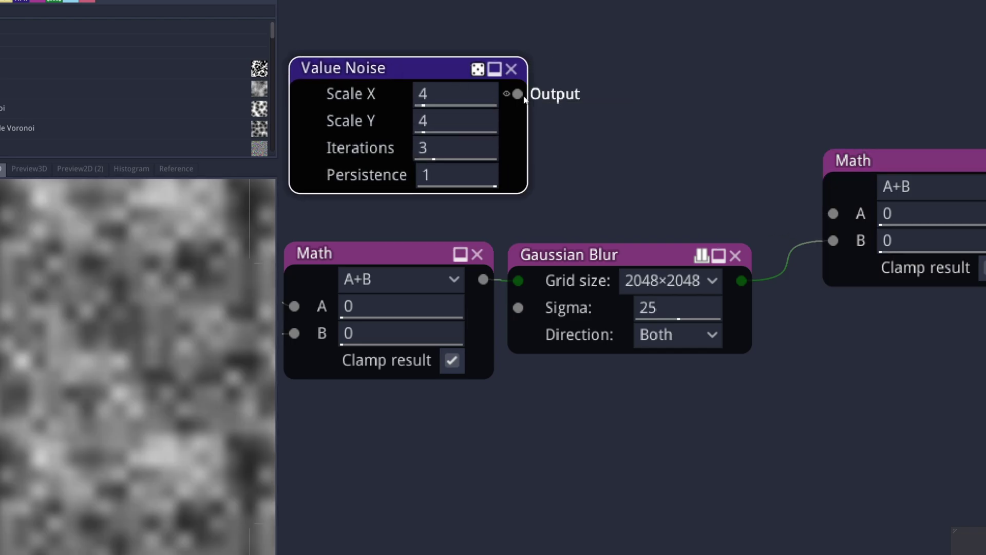
# Step: Route the noise through a Transform into Math input A, set to A*B
pyautogui.moveTo(518, 93); pyautogui.dragTo(575, 105)
pyautogui.write('tra')
pyautogui.click(623, 154)
pyautogui.moveTo(631, 139); pyautogui.dragTo(663, 22)
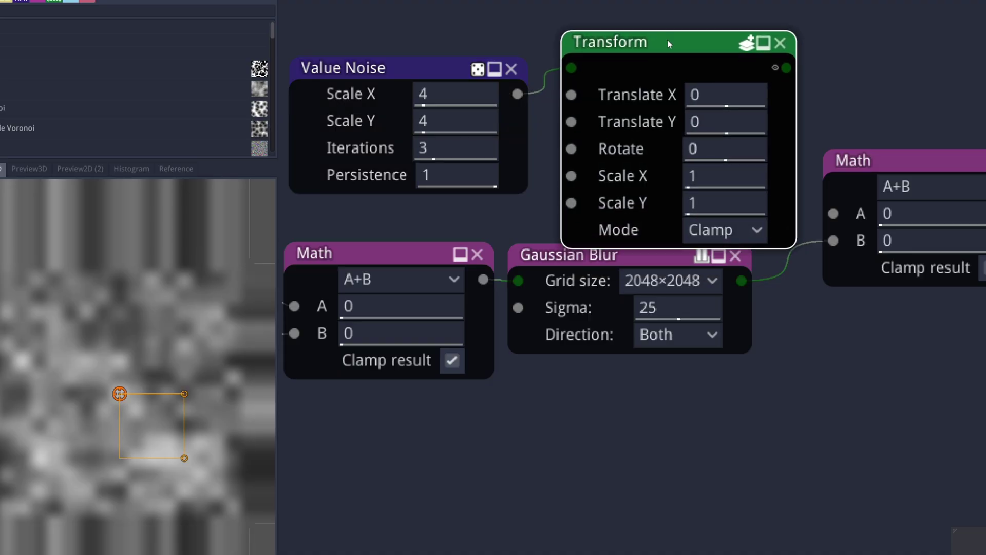
pyautogui.moveTo(783, 46); pyautogui.dragTo(834, 213)
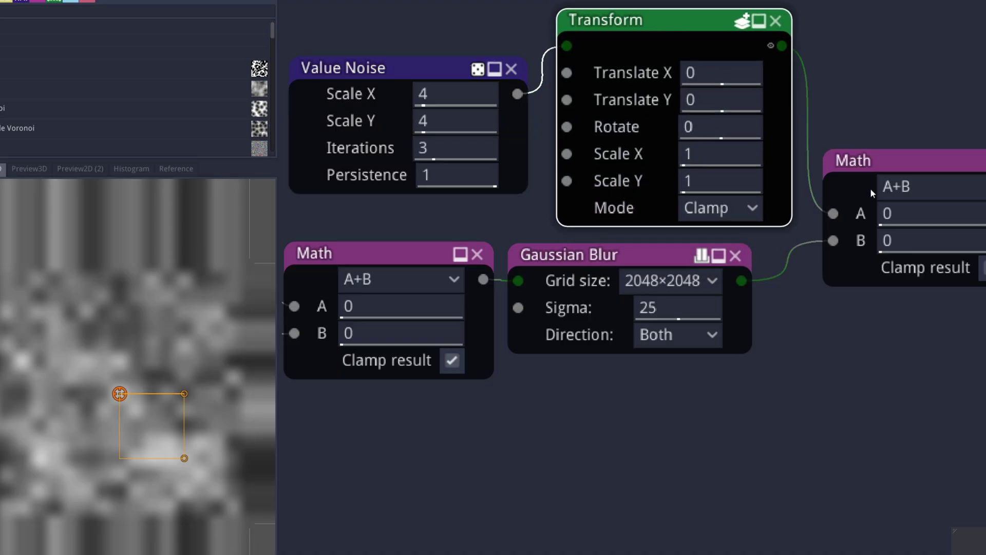
pyautogui.click(913, 187)
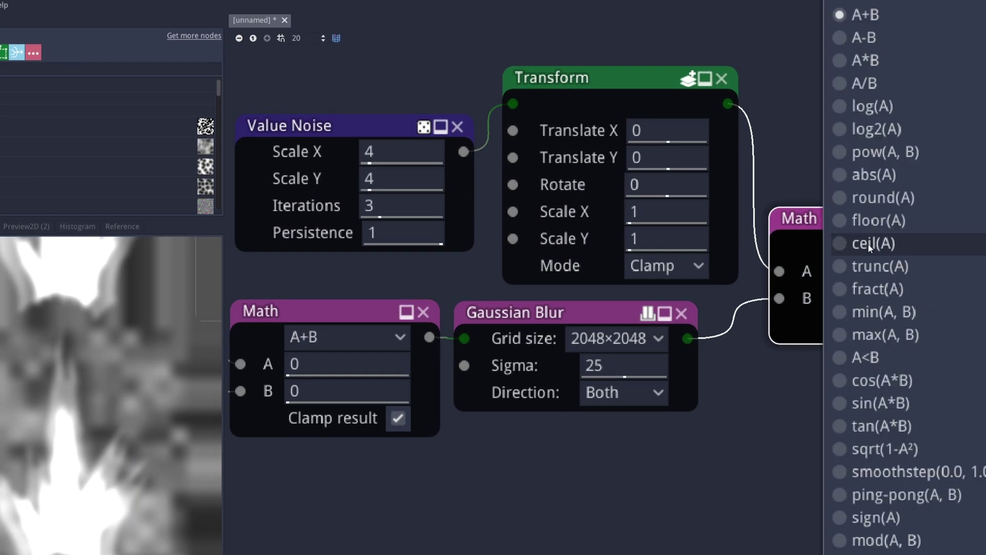
pyautogui.click(879, 61)
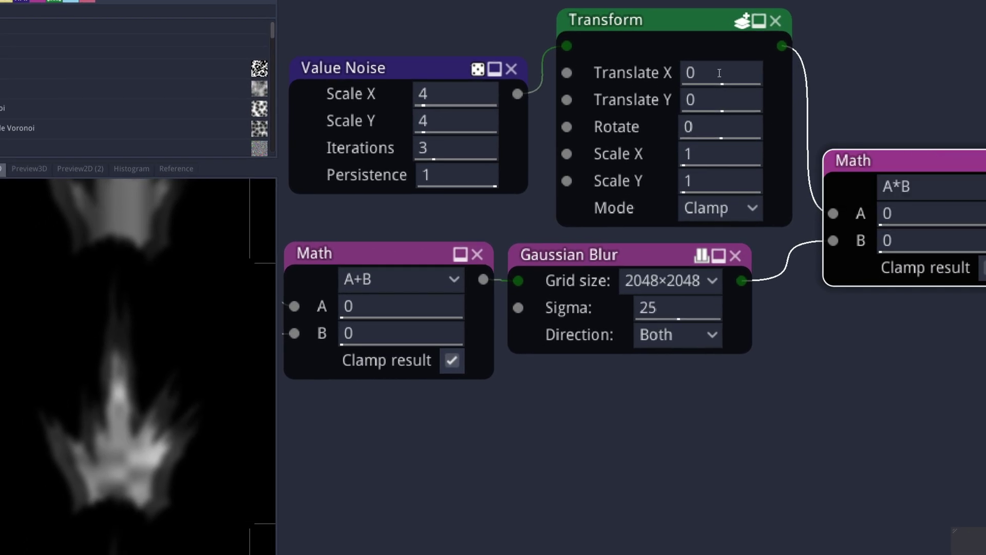
# Step: Set the noise Transform to Translate 0.25, 2.15 with Repeat mode
pyautogui.click(719, 73)
pyautogui.write('25')
pyautogui.press('Tab')
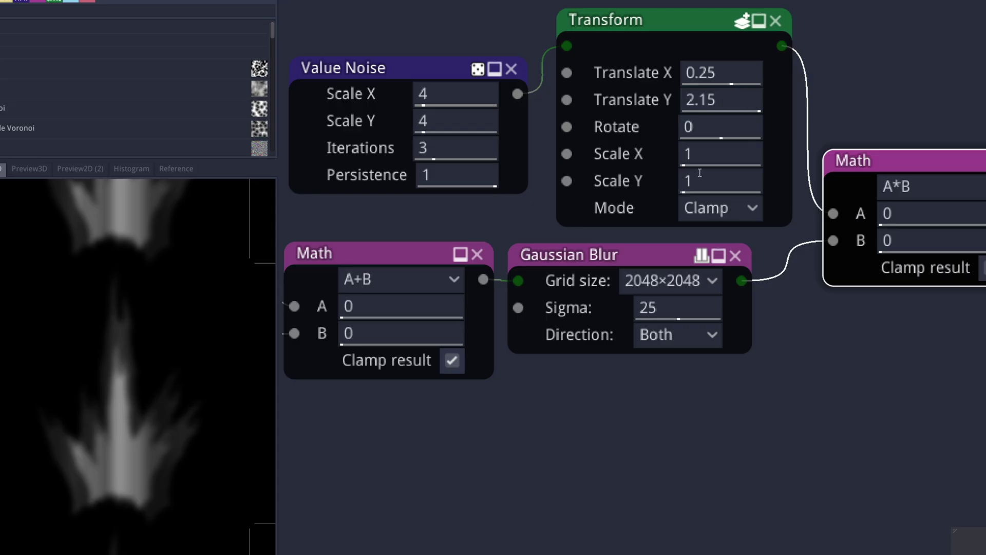
pyautogui.click(720, 208)
pyautogui.click(733, 267)
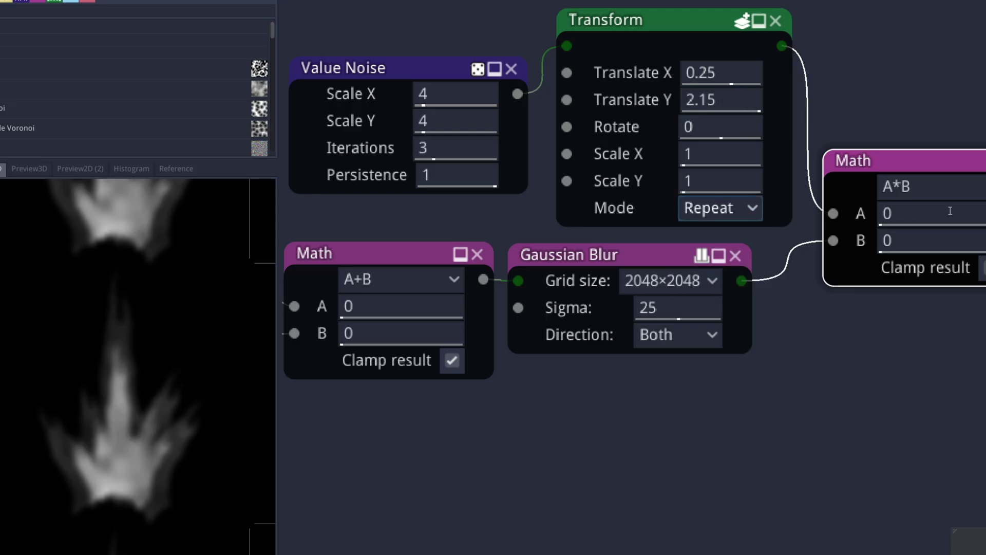
pyautogui.moveTo(883, 299); pyautogui.dragTo(663, 315, button='middle')
# Step: Add a Colorize after the multiply with its white stop moved left
pyautogui.rightClick(697, 207)
pyautogui.write('colo')
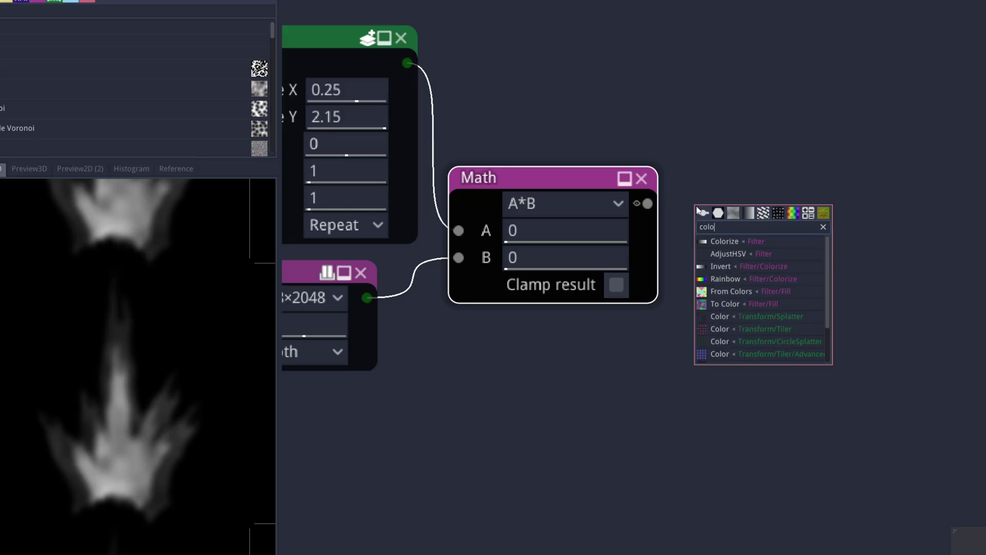
pyautogui.click(724, 241)
pyautogui.moveTo(837, 213); pyautogui.dragTo(800, 213)
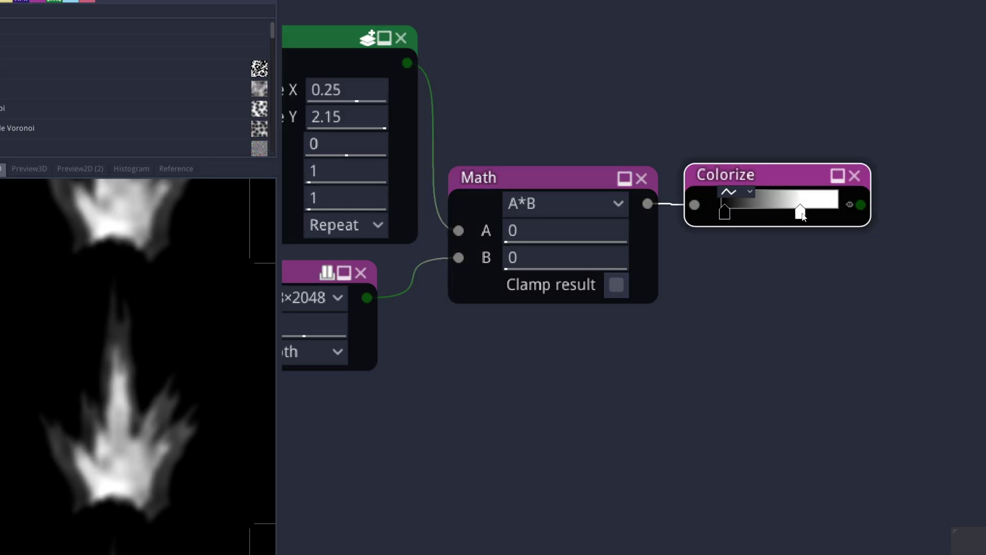
# Step: Add a Transform after Colorize that rotates the flame 90 degrees
pyautogui.moveTo(868, 209); pyautogui.dragTo(711, 205, button='middle')
pyautogui.rightClick(778, 210)
pyautogui.write('tra')
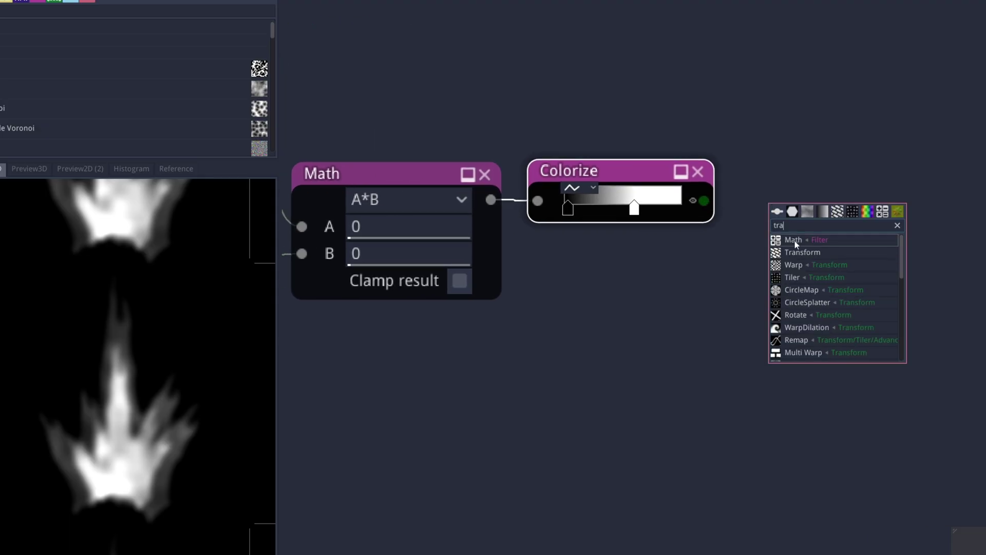
pyautogui.press('Return')
pyautogui.write('90')
pyautogui.press('Return')
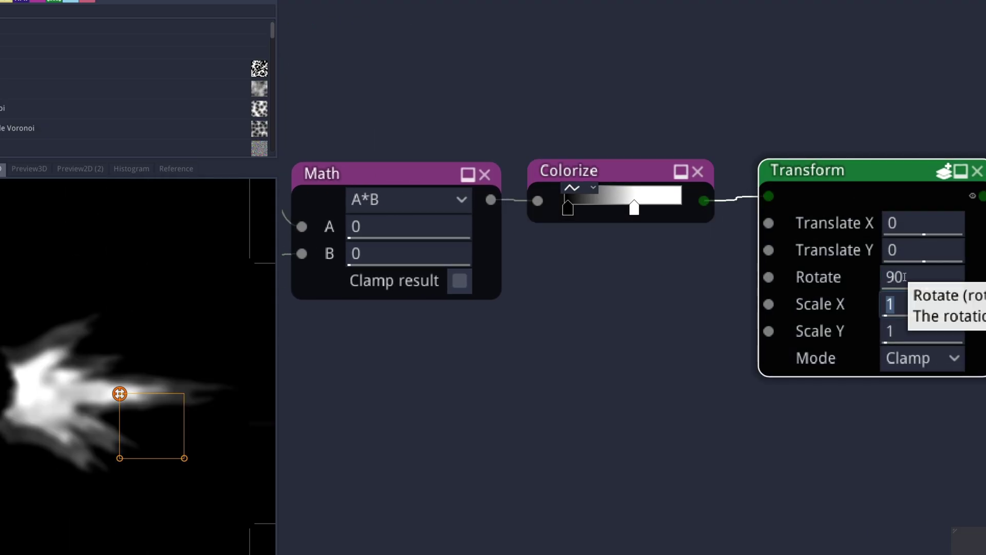
# Step: Export the preview at 2048×2048 as MuzzleFlash01.png
pyautogui.rightClick(84, 354)
pyautogui.moveTo(108, 393)
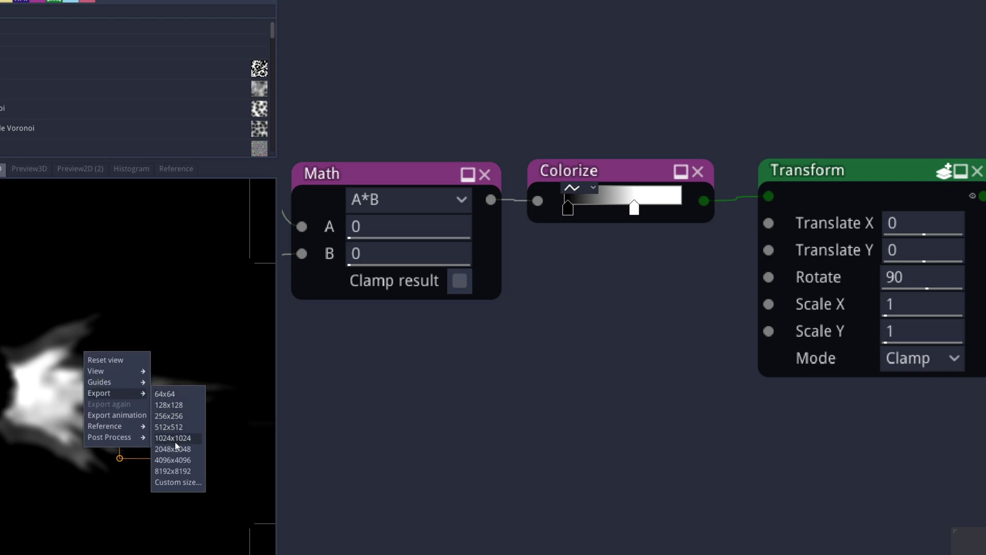
pyautogui.click(179, 451)
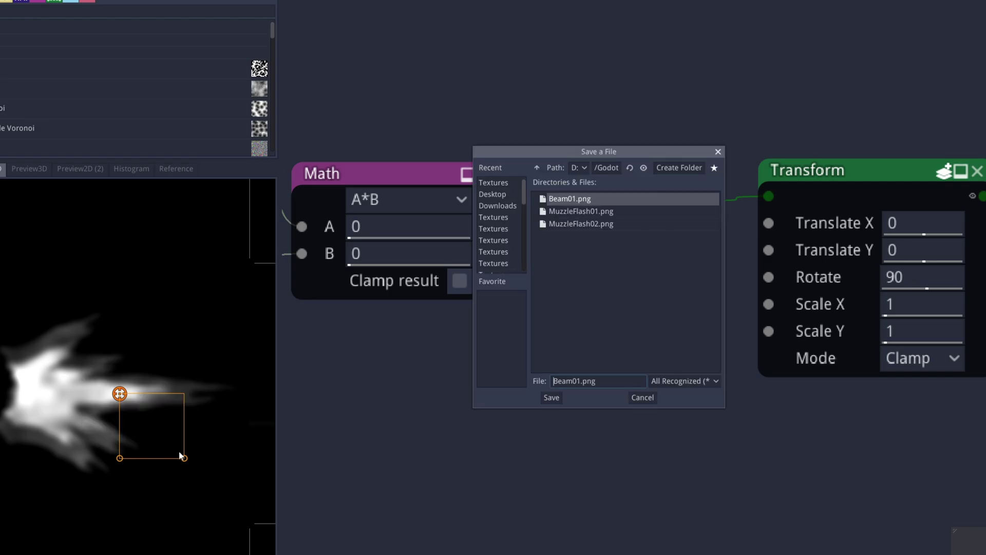
pyautogui.click(604, 212)
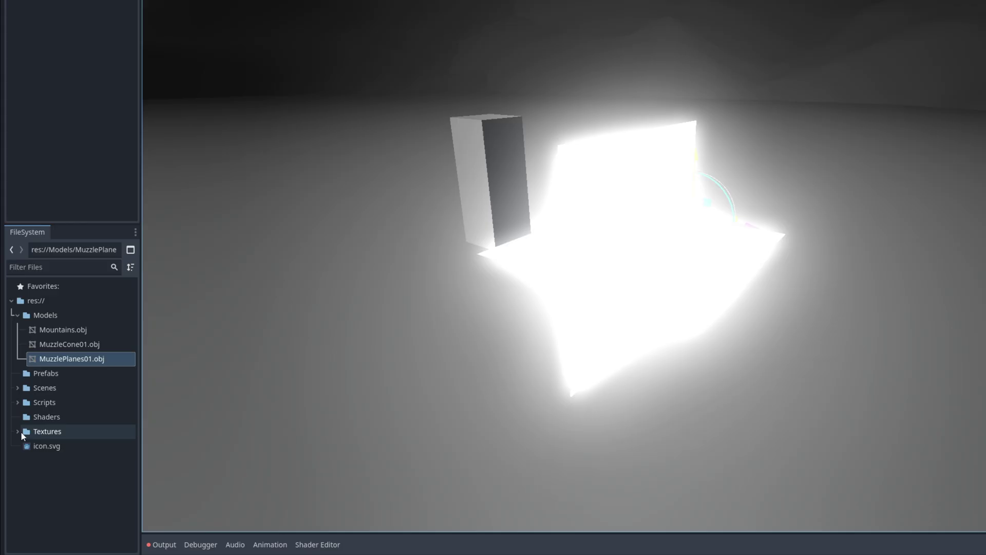
# Step: Apply MuzzleFlash01.png from the Textures folder as the flame planes' albedo texture
pyautogui.click(17, 431)
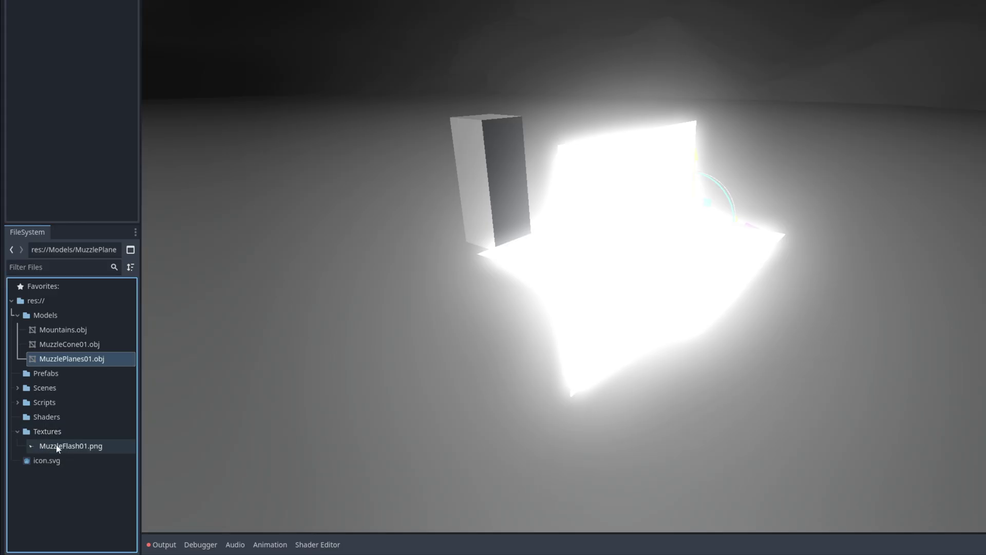
pyautogui.click(74, 446)
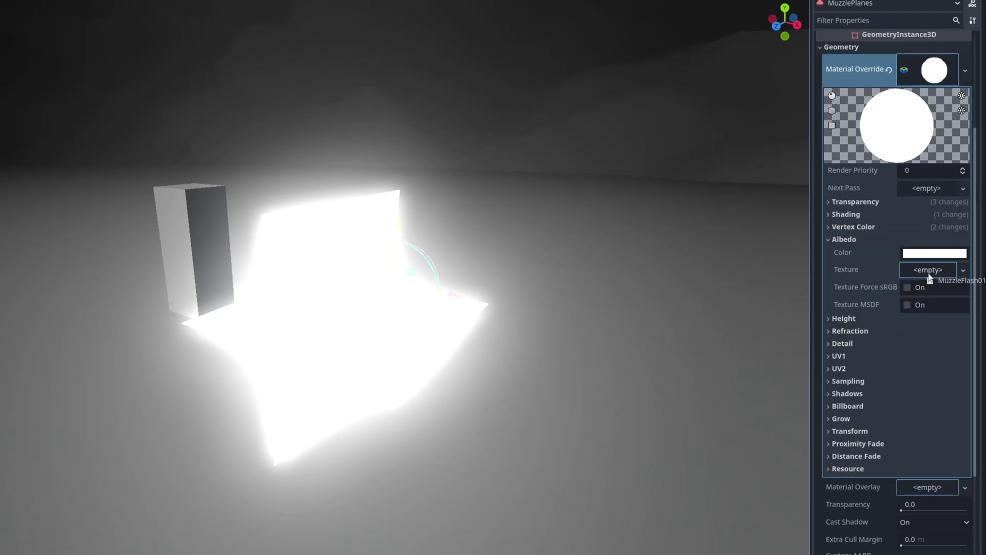
pyautogui.moveTo(75, 446); pyautogui.dragTo(930, 278)
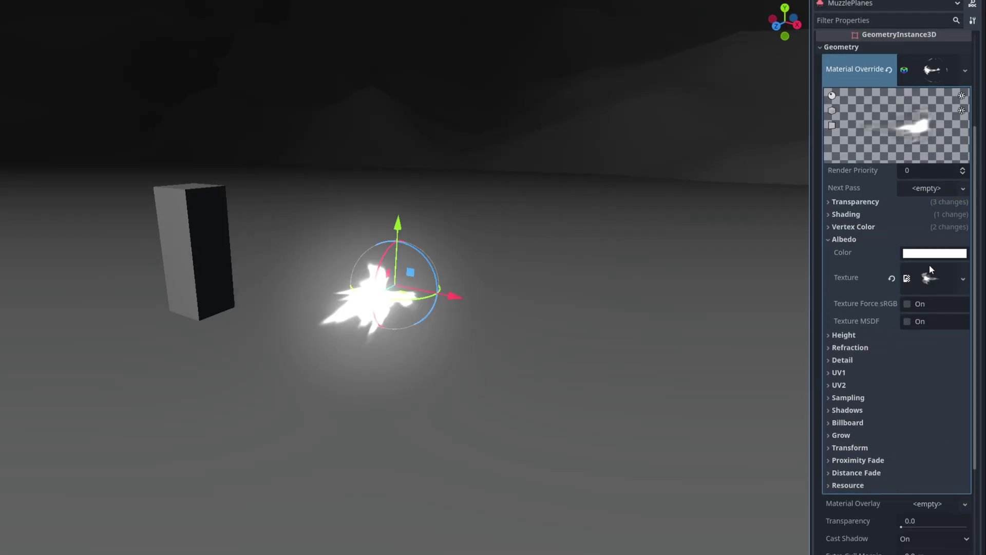
pyautogui.moveTo(436, 296); pyautogui.dragTo(462, 309, button='middle')
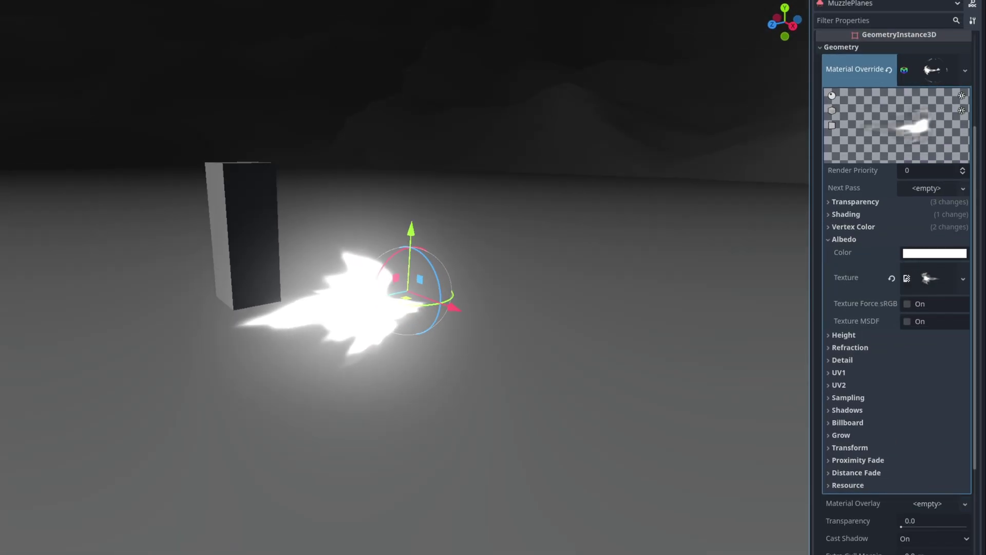
# Step: Create a new ParticleProcessMaterial and set its gravity to 0
pyautogui.click(840, 49)
pyautogui.click(851, 169)
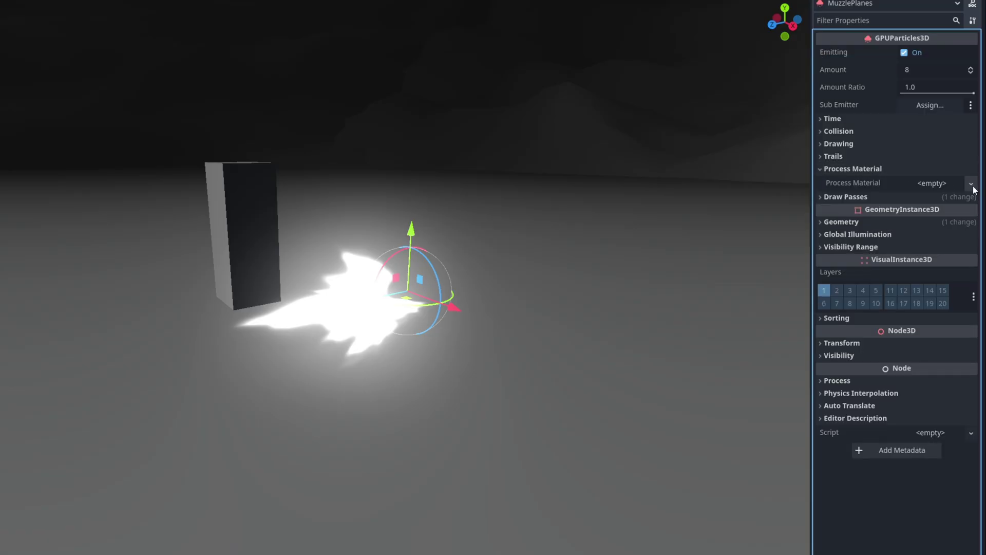
pyautogui.click(970, 182)
pyautogui.click(942, 200)
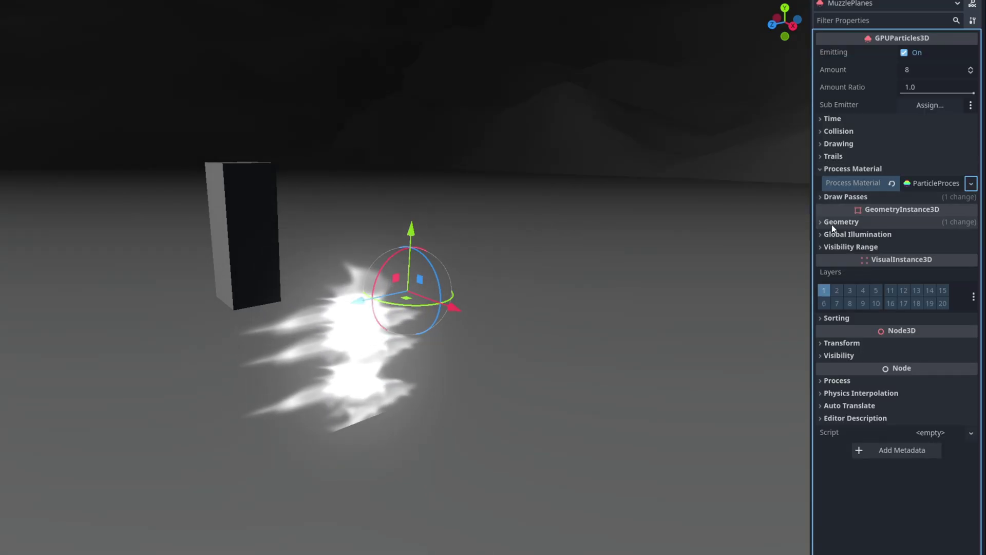
pyautogui.click(932, 183)
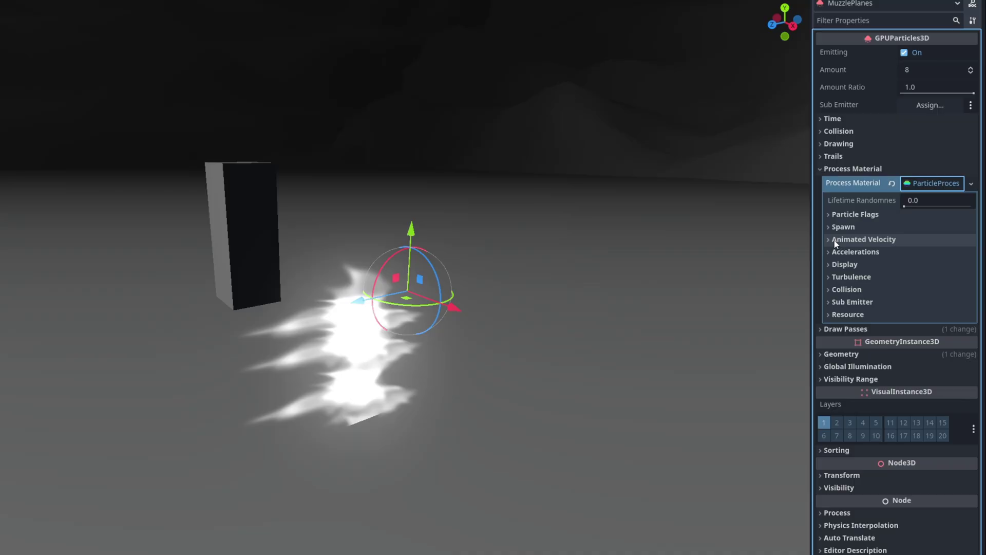
pyautogui.click(829, 252)
pyautogui.click(911, 293)
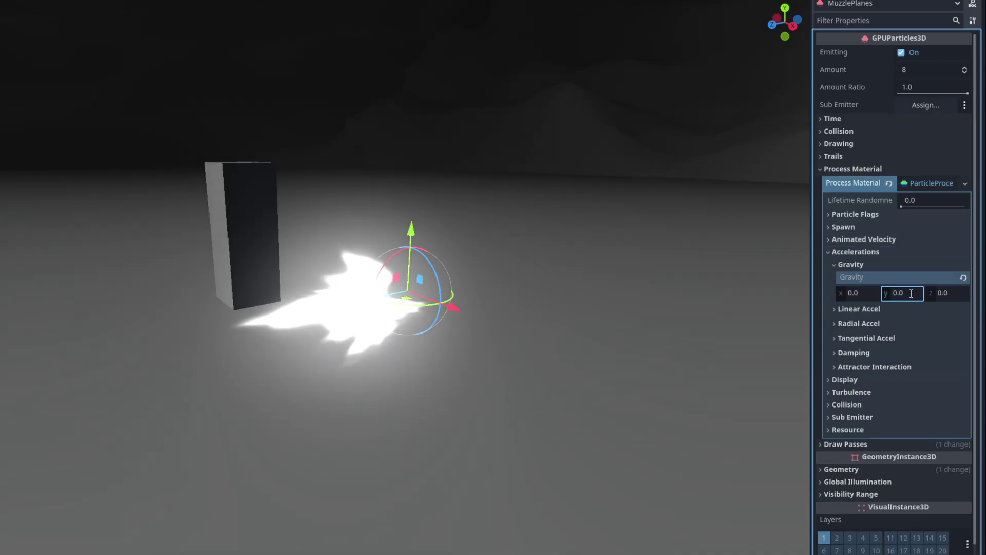
pyautogui.click(834, 267)
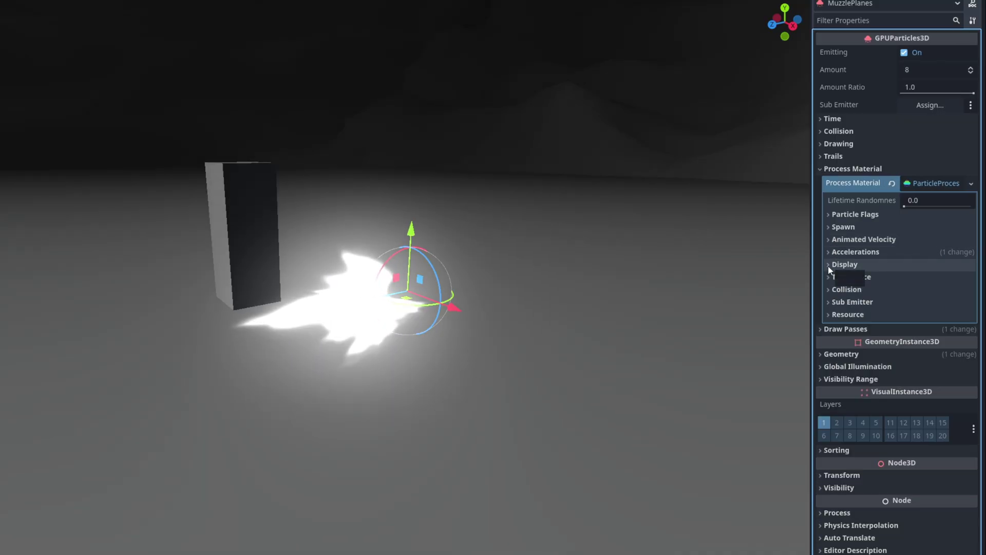
# Step: Add a scale CurveTexture whose curve starts at zero and eases up to full size
pyautogui.click(828, 266)
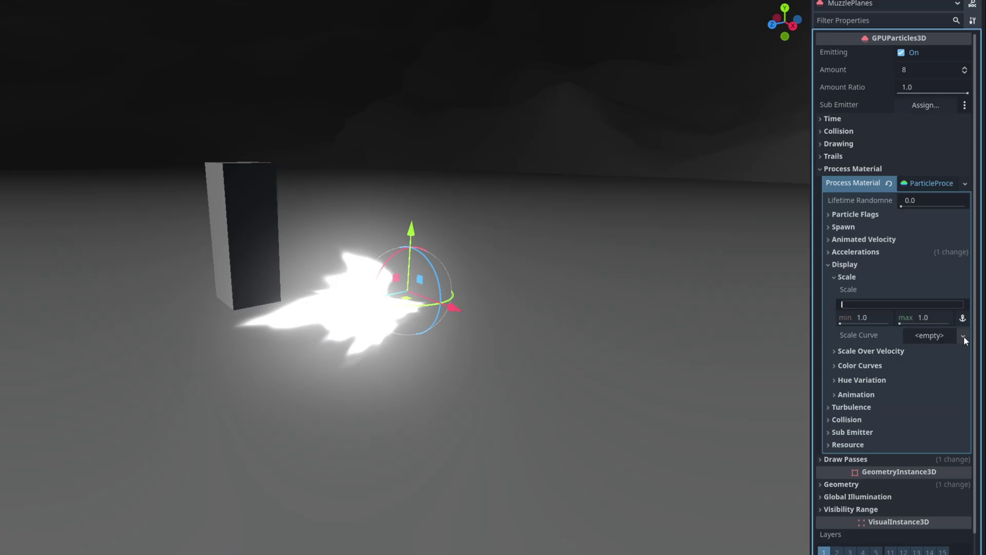
pyautogui.click(964, 335)
pyautogui.click(947, 353)
pyautogui.click(932, 335)
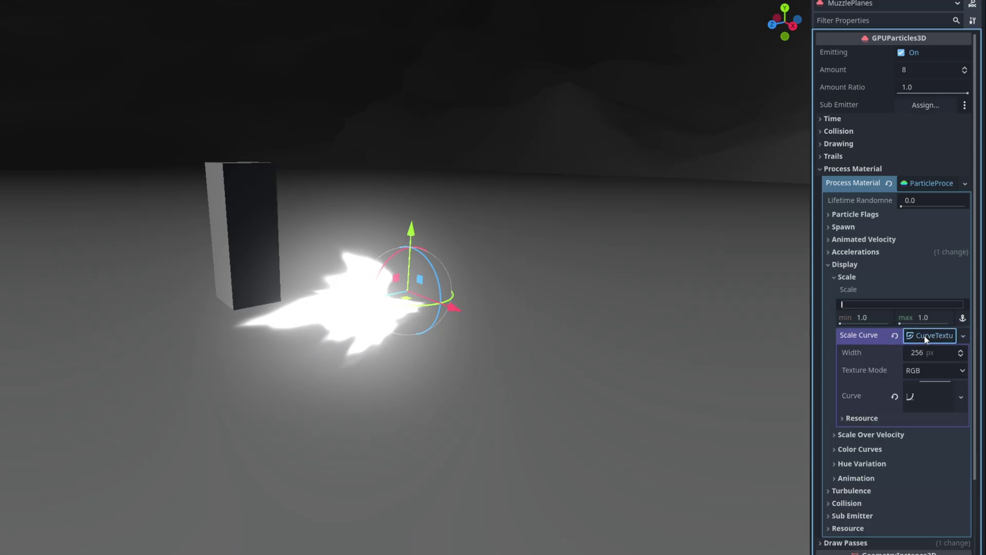
pyautogui.click(929, 400)
pyautogui.moveTo(851, 445)
pyautogui.mouseDown()
pyautogui.moveTo(820, 504)
pyautogui.moveTo(875, 466)
pyautogui.mouseUp()
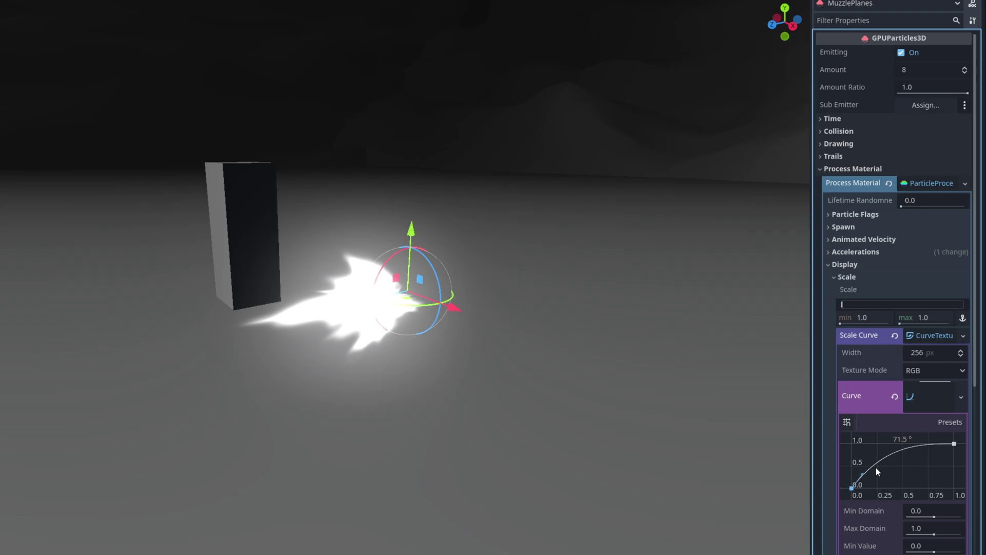
pyautogui.click(834, 277)
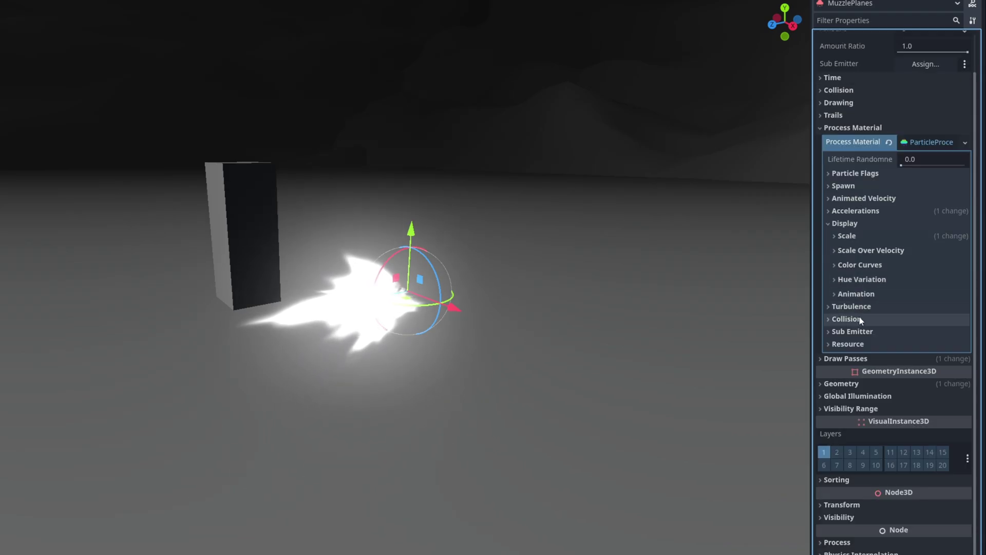
pyautogui.scroll(2, 859, 316)
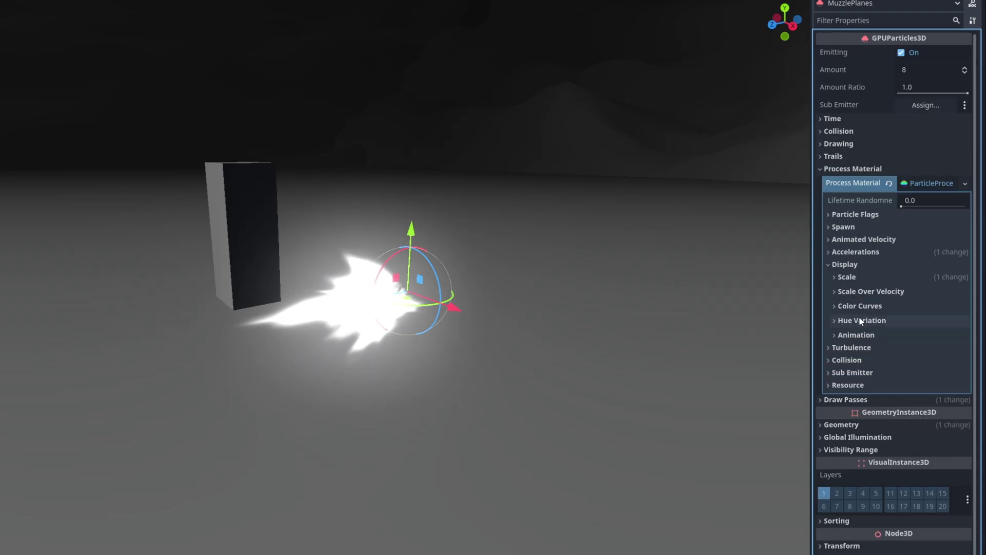
# Step: Set Amount to 1, Lifetime 0.1 s, Randomness 1.0 and Fixed FPS 60
pyautogui.click(915, 70)
pyautogui.write('1')
pyautogui.press('Return')
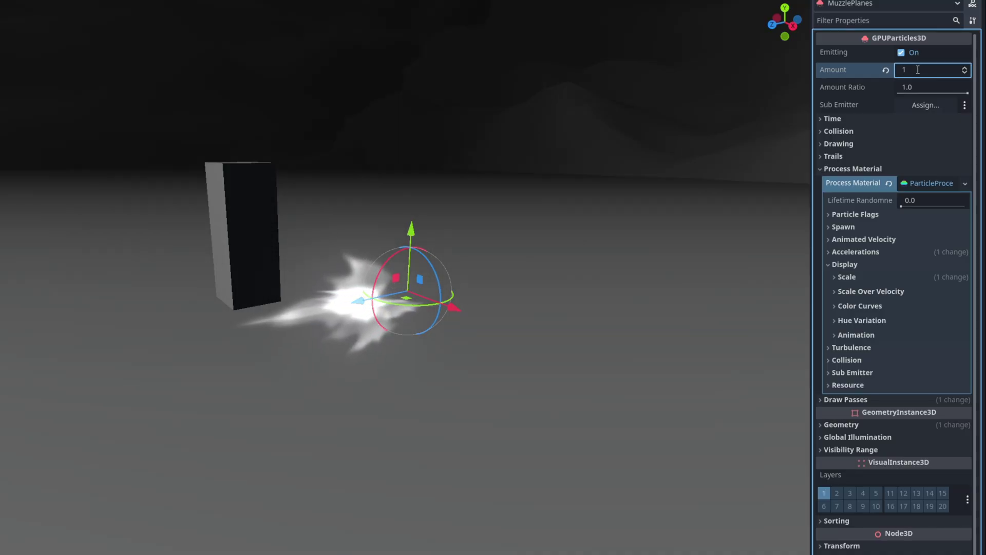
pyautogui.click(825, 118)
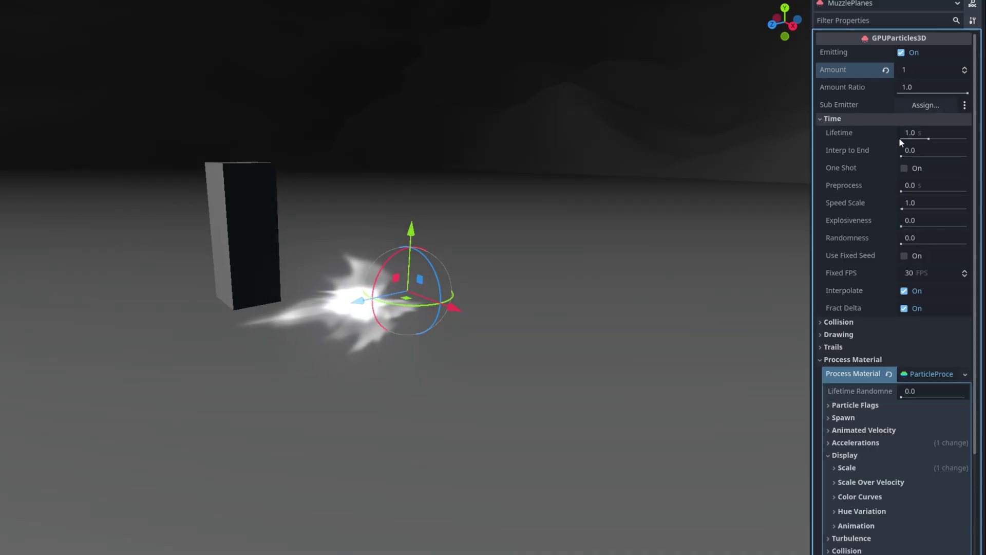
pyautogui.click(925, 133)
pyautogui.write('0.1')
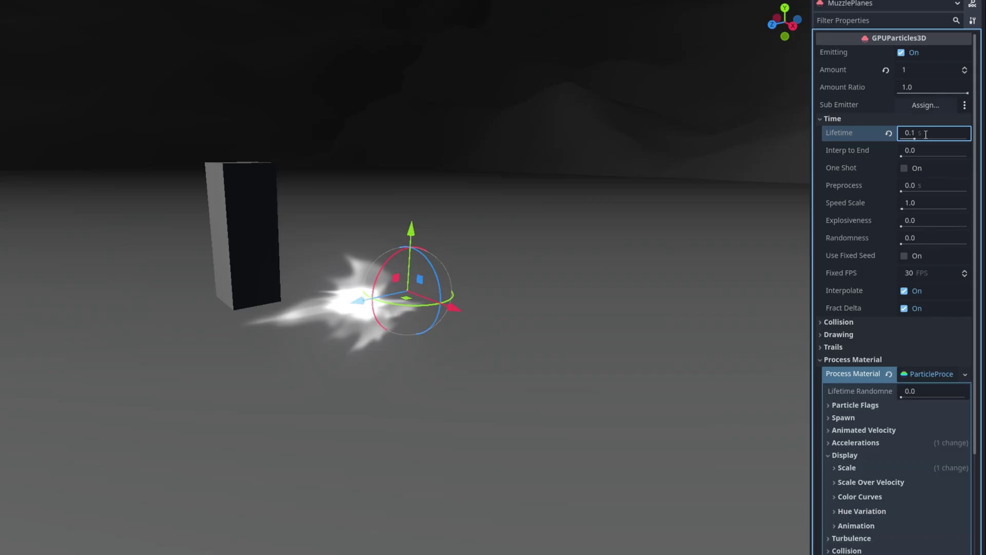
pyautogui.press('Return')
pyautogui.moveTo(903, 245); pyautogui.dragTo(915, 249)
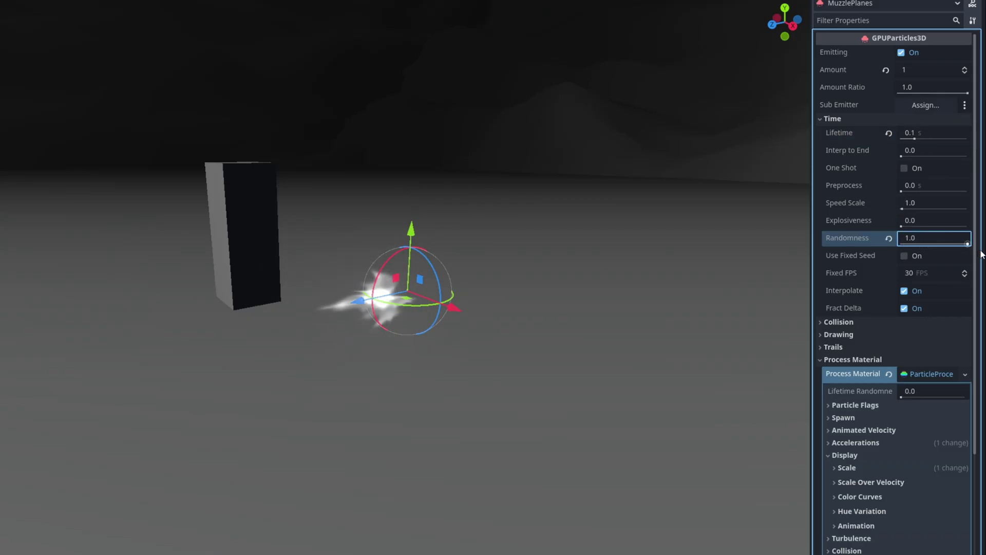
pyautogui.click(911, 273)
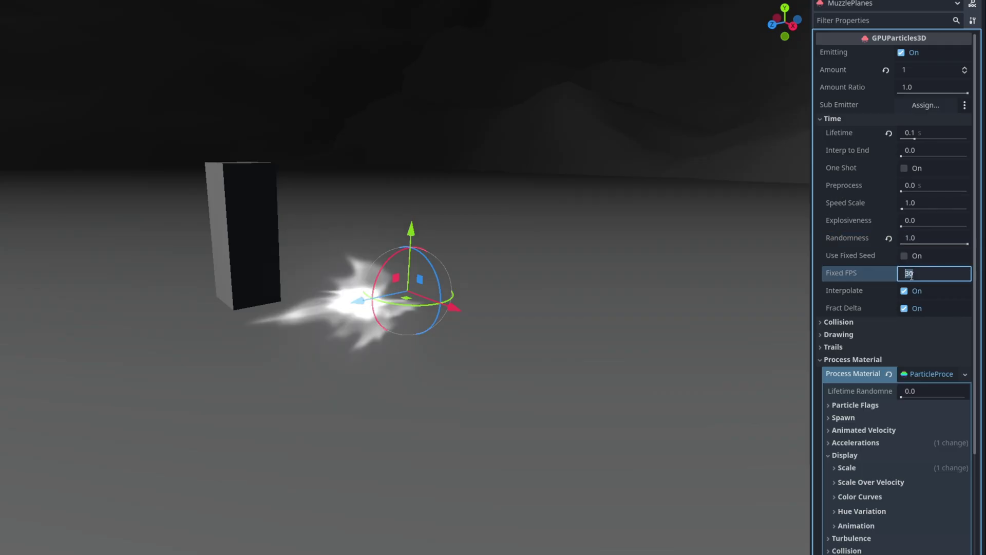
pyautogui.write('60')
pyautogui.press('Return')
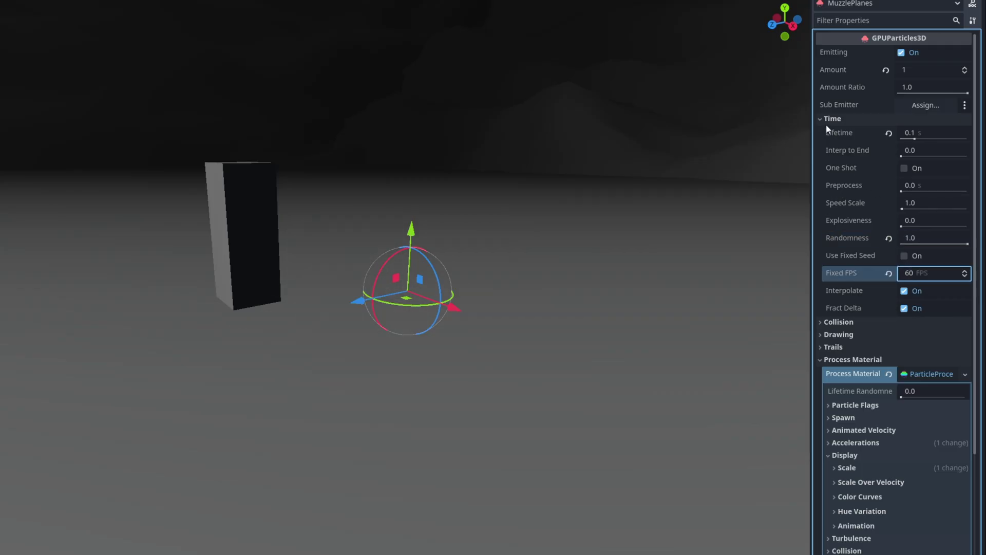
pyautogui.click(827, 121)
# Step: Tint the particles overbright orange with RAW colour R 2, G 1.5, B 1
pyautogui.click(833, 306)
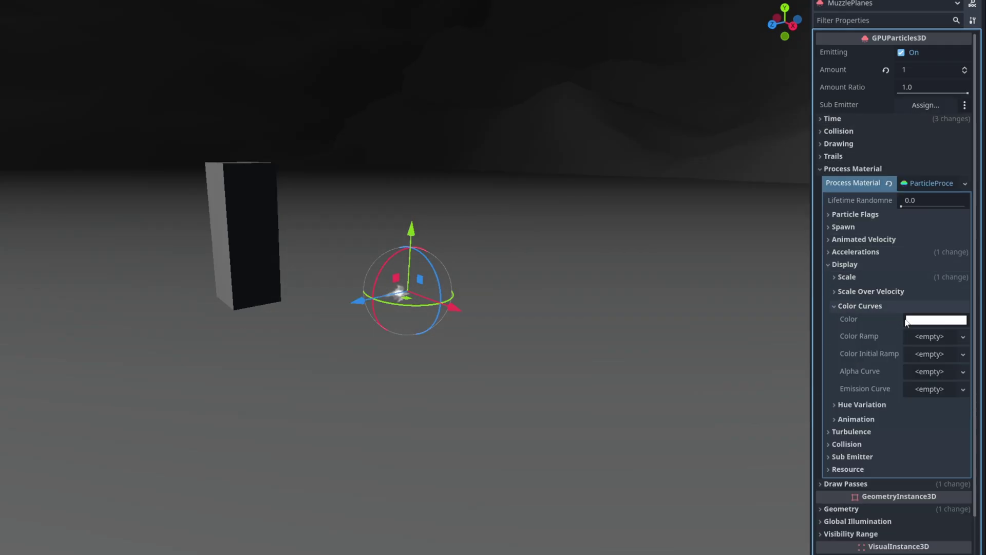
pyautogui.click(924, 322)
pyautogui.click(946, 434)
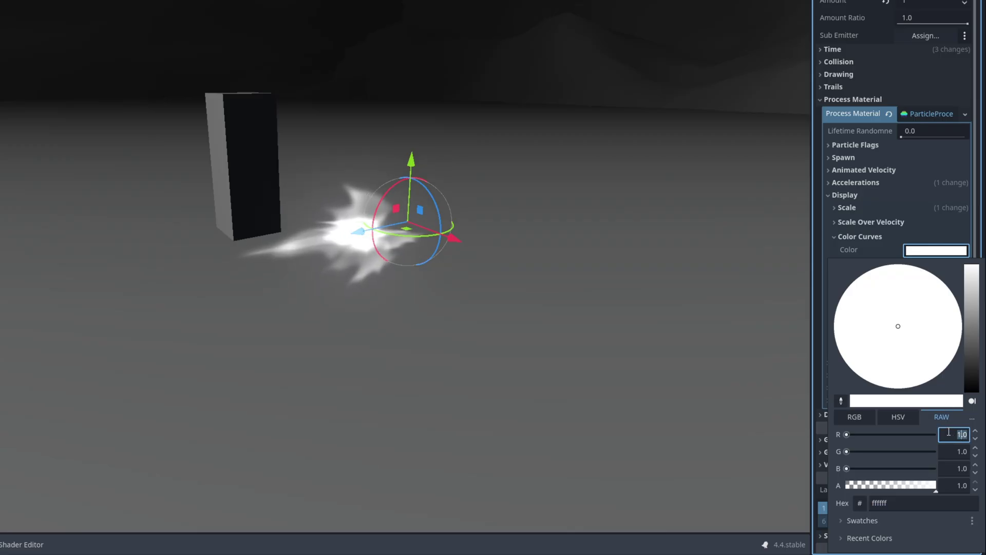
pyautogui.write('2')
pyautogui.press('Tab')
pyautogui.write('0.5')
pyautogui.press('Tab')
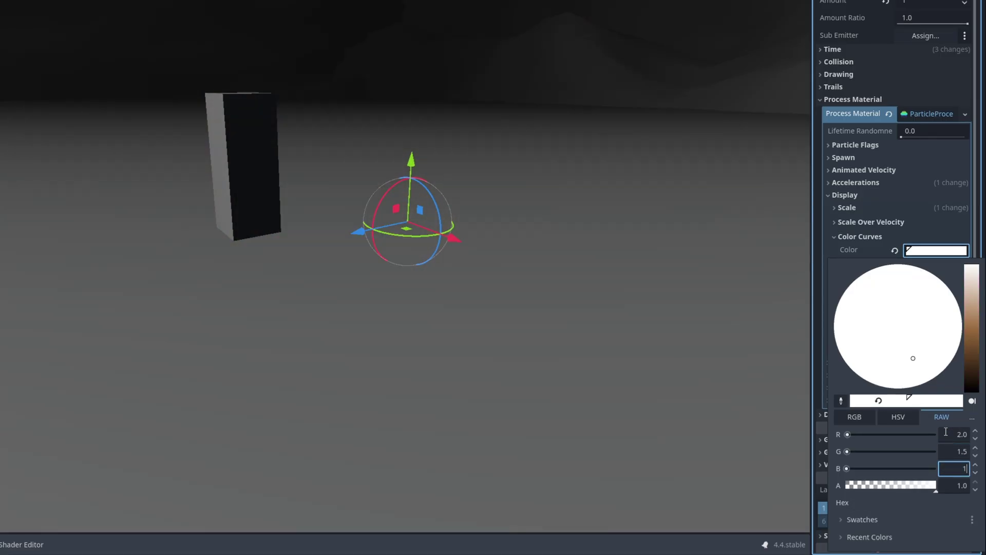
pyautogui.write('0.1')
pyautogui.press('Escape')
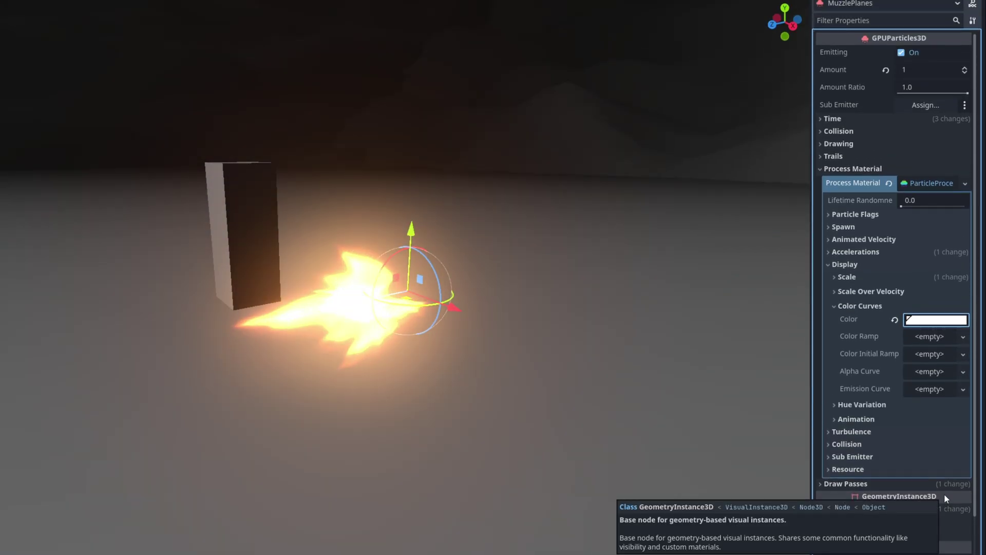
# Step: Add an alpha CurveTexture fading the flame from full opacity to zero over its life
pyautogui.click(961, 371)
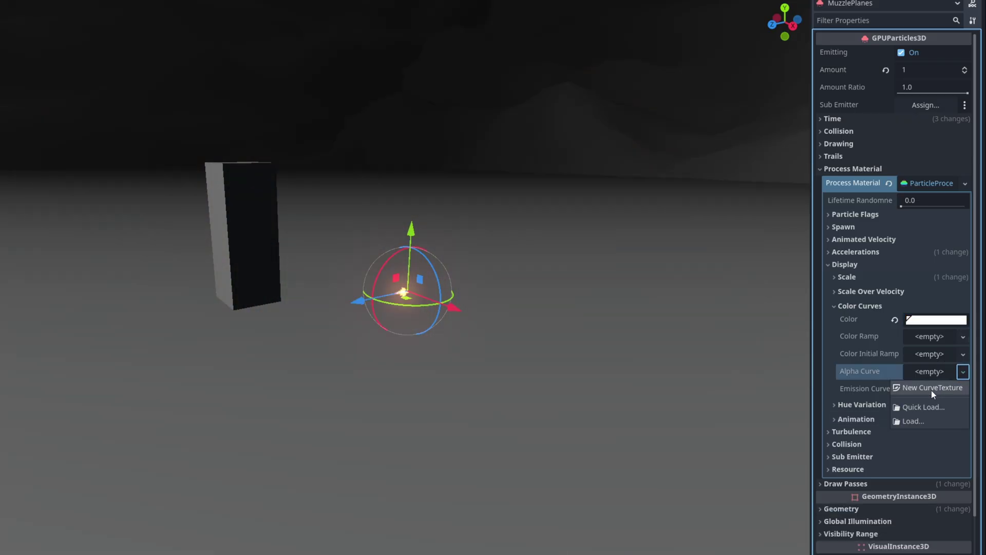
pyautogui.click(932, 390)
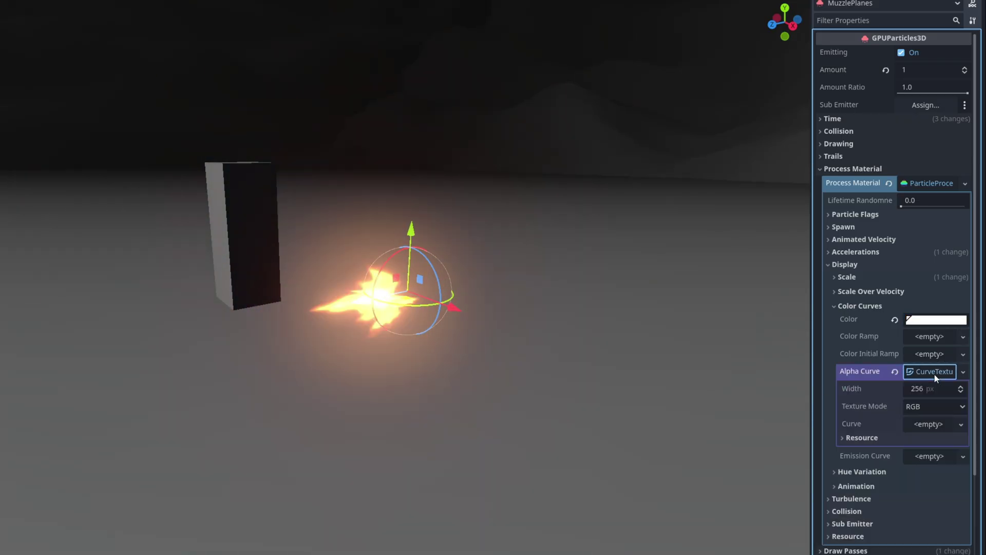
pyautogui.click(929, 425)
pyautogui.click(927, 439)
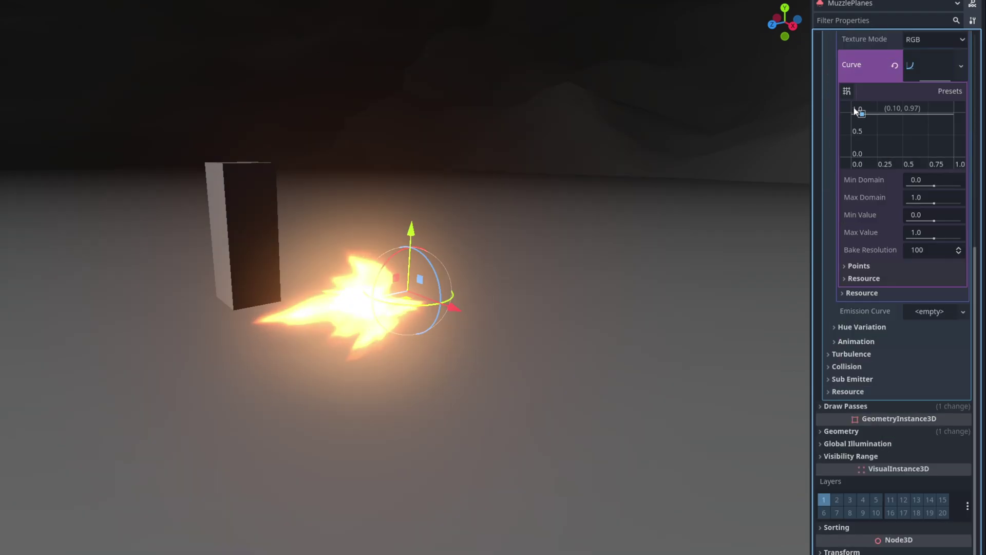
pyautogui.click(852, 112)
pyautogui.click(924, 114)
pyautogui.moveTo(925, 114); pyautogui.dragTo(954, 157)
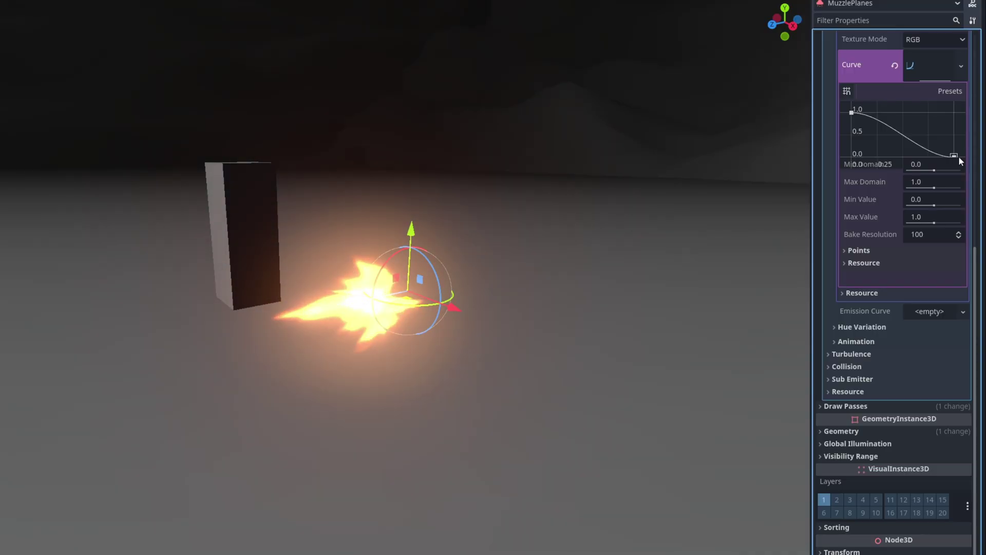
pyautogui.moveTo(539, 232); pyautogui.dragTo(540, 232, button='right')
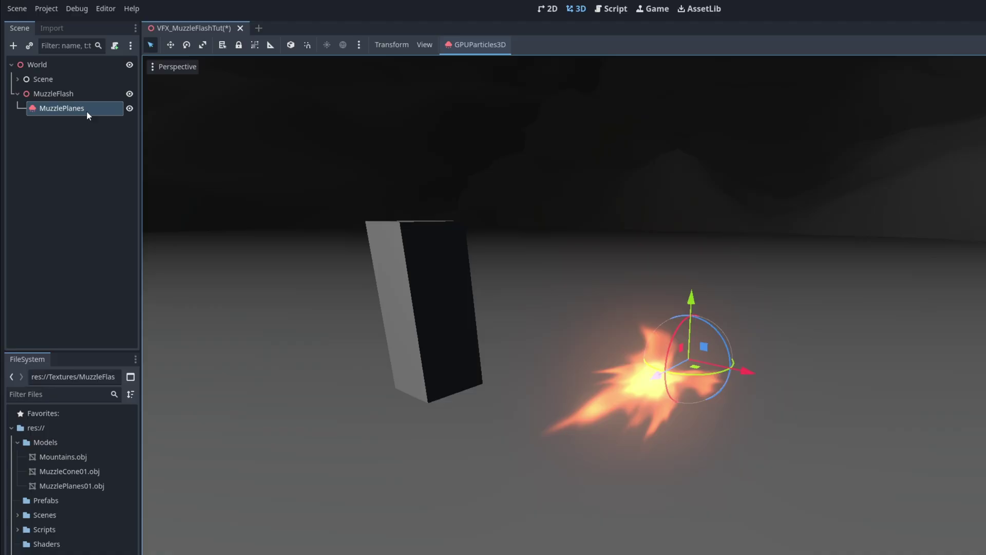
# Step: Duplicate MuzzlePlanes, rename the copy MuzzleCone, and hide the original
pyautogui.hotkey('ctrl', 'd')
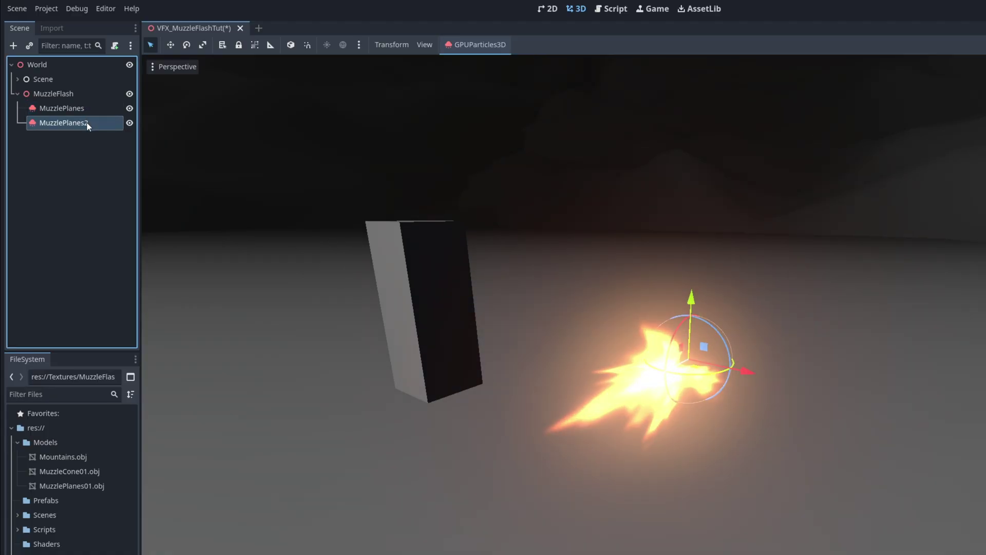
pyautogui.doubleClick(93, 123)
pyautogui.write('MuzzleCone')
pyautogui.press('Return')
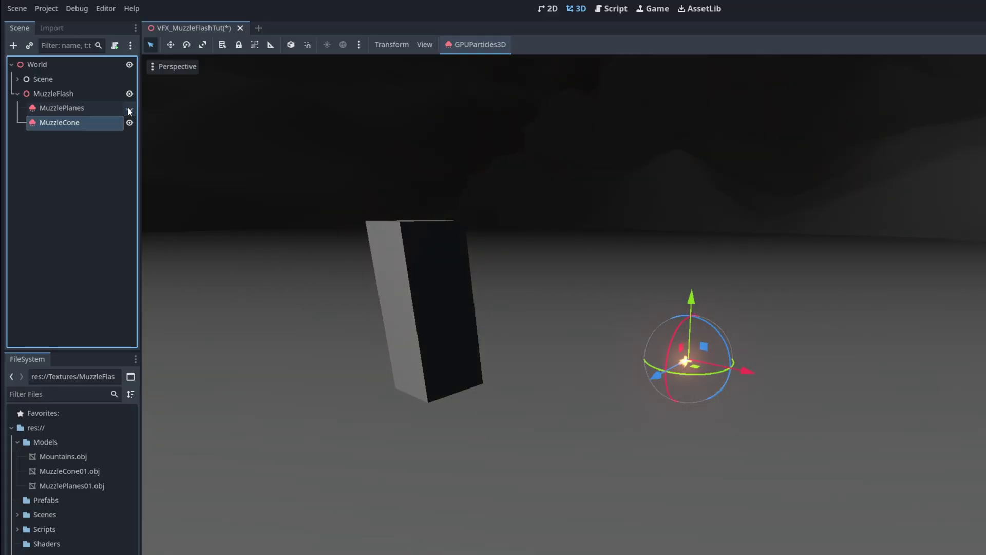
pyautogui.click(129, 109)
pyautogui.click(108, 159)
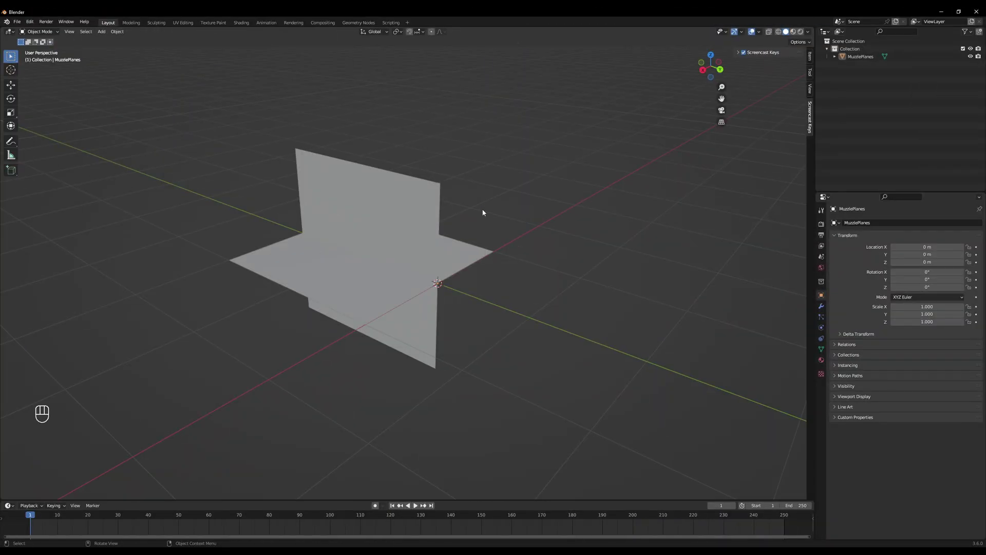
# Step: Add a cylinder mesh with Cap Fill Type set to Nothing
pyautogui.keyDown('shift'); pyautogui.click(509, 298); pyautogui.keyUp('shift')
pyautogui.hotkey('shift', 'a')
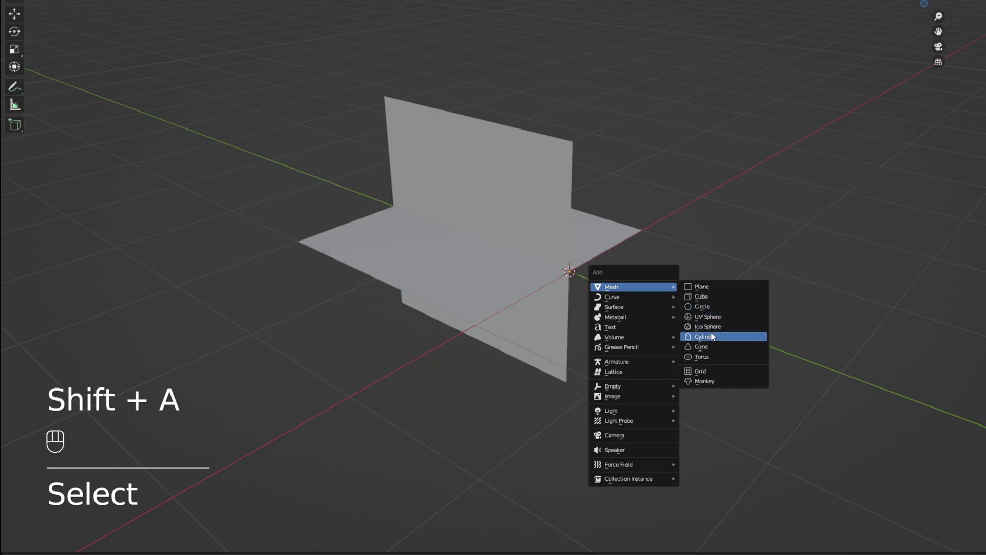
pyautogui.click(711, 336)
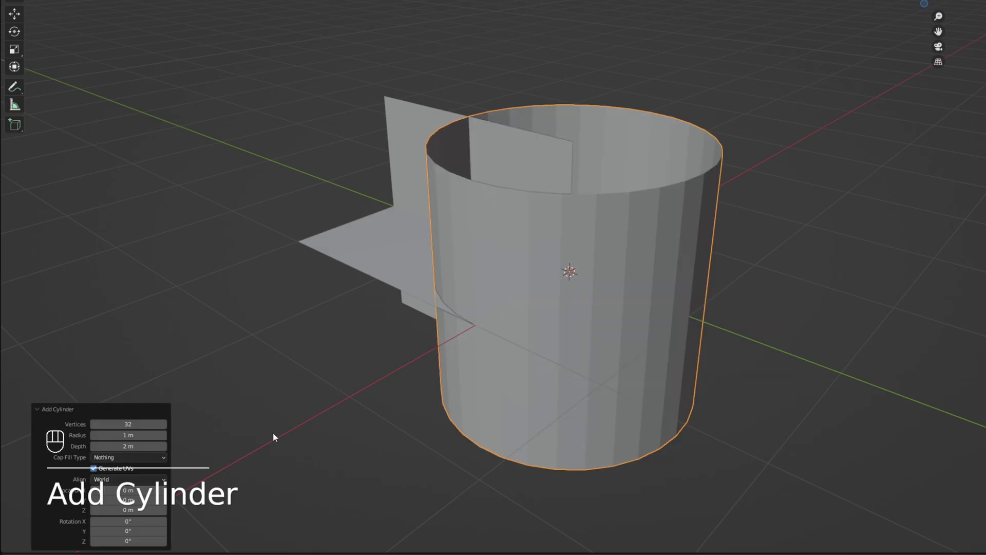
pyautogui.click(152, 458)
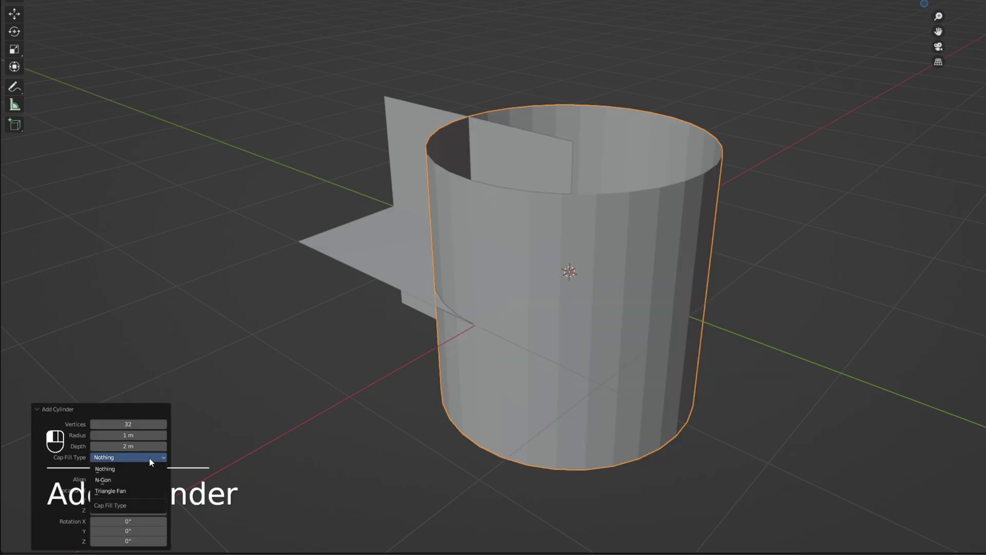
pyautogui.click(110, 471)
pyautogui.moveTo(359, 402); pyautogui.dragTo(616, 337, button='middle')
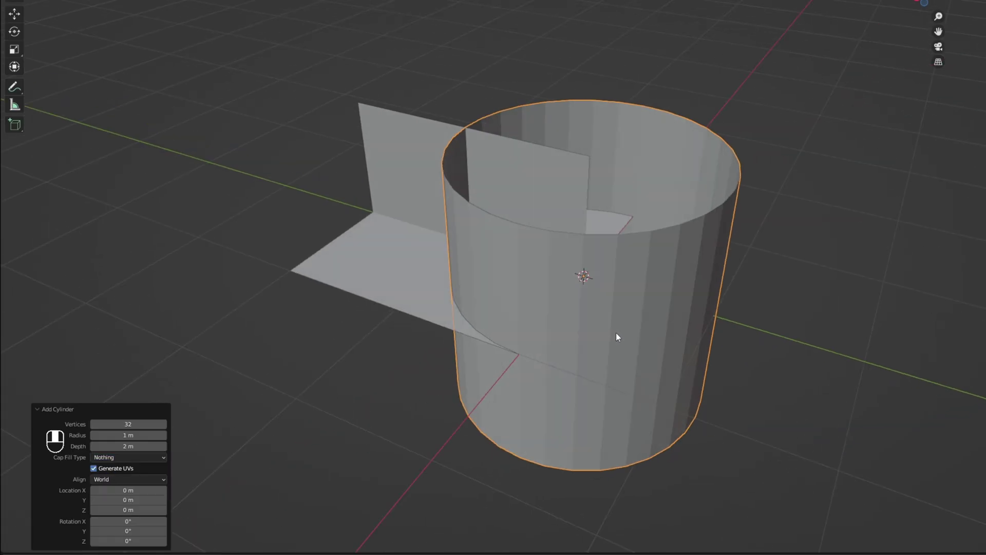
# Step: Scale the cylinder's top ring to a single point and lower it 1 m on Z
pyautogui.press('Tab')
pyautogui.keyDown('alt'); pyautogui.click(654, 229); pyautogui.keyUp('alt')
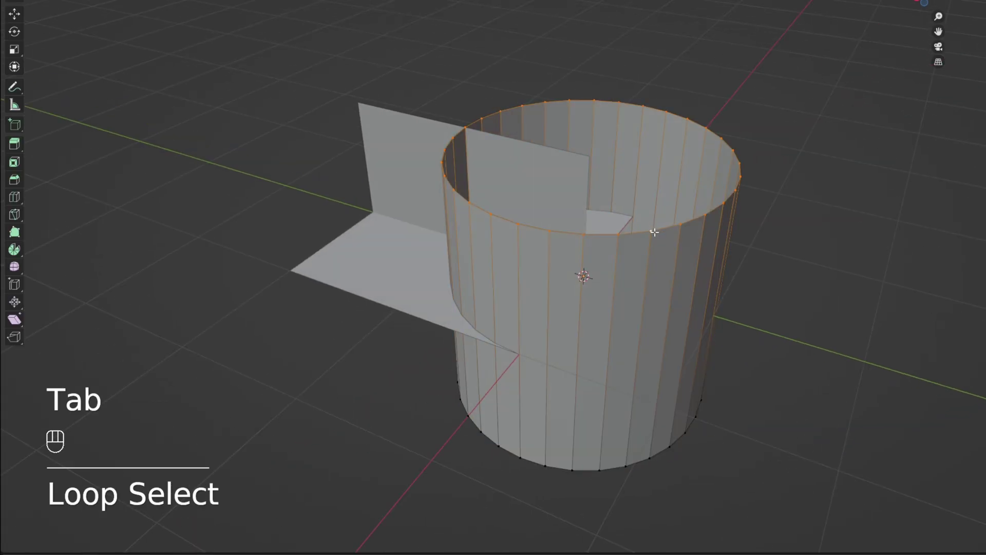
pyautogui.press('s')
pyautogui.press('0')
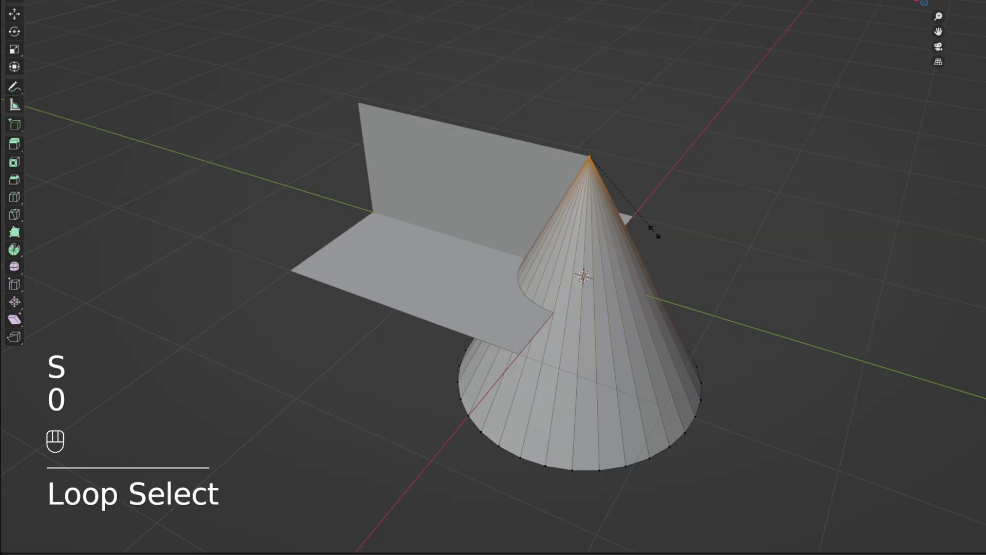
pyautogui.press('Return')
pyautogui.press('g')
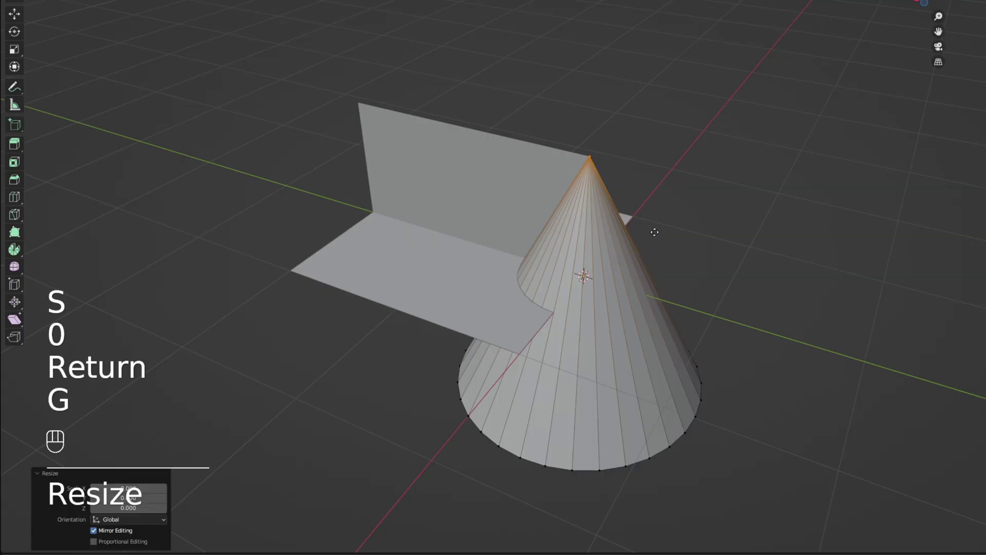
pyautogui.press('z')
pyautogui.press('-')
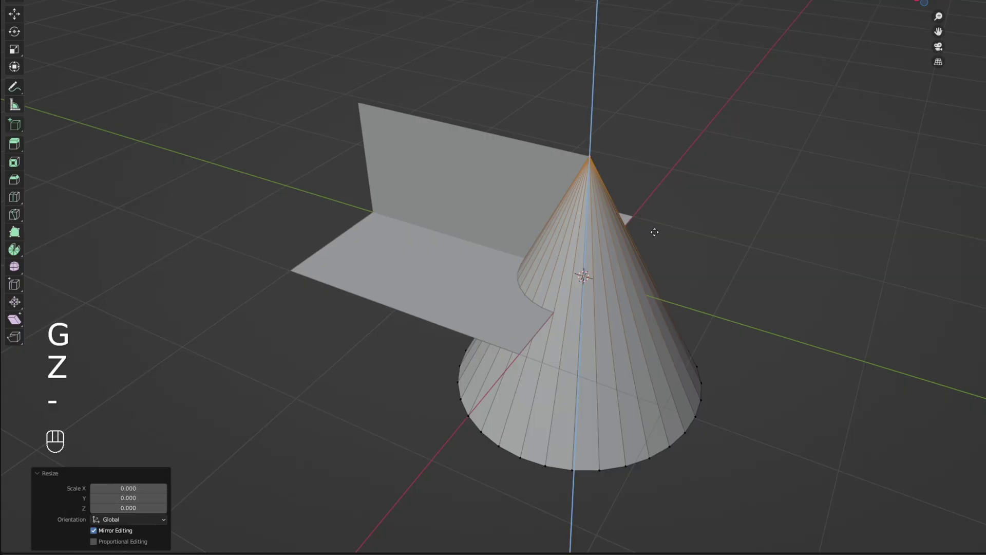
pyautogui.press('1')
pyautogui.press('Return')
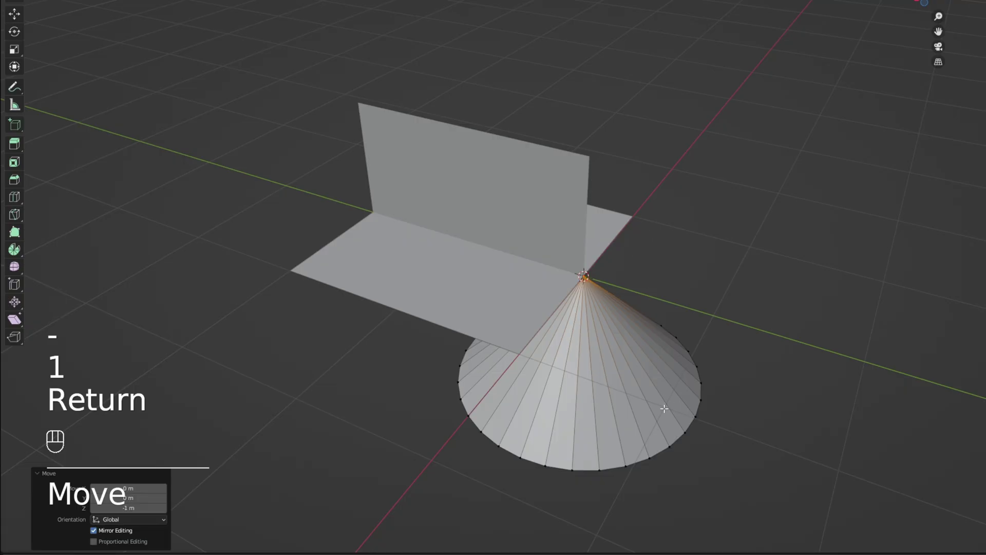
# Step: Raise the base ring 1 m on Z to flatten the cone into a disc, viewed from above
pyautogui.keyDown('alt'); pyautogui.click(668, 450); pyautogui.keyUp('alt')
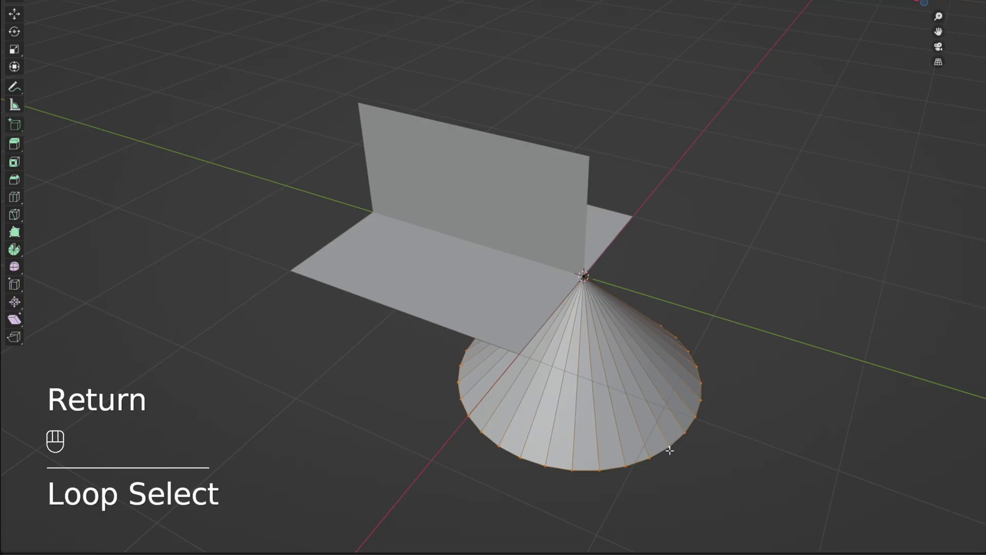
pyautogui.press('g')
pyautogui.press('z')
pyautogui.press('1')
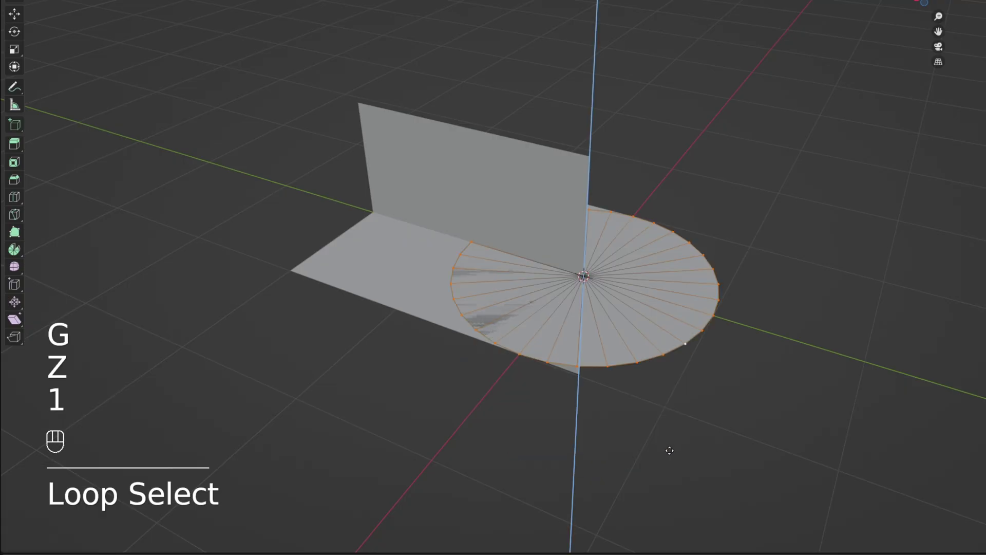
pyautogui.press('Return')
pyautogui.moveTo(560, 396); pyautogui.dragTo(532, 362, button='middle')
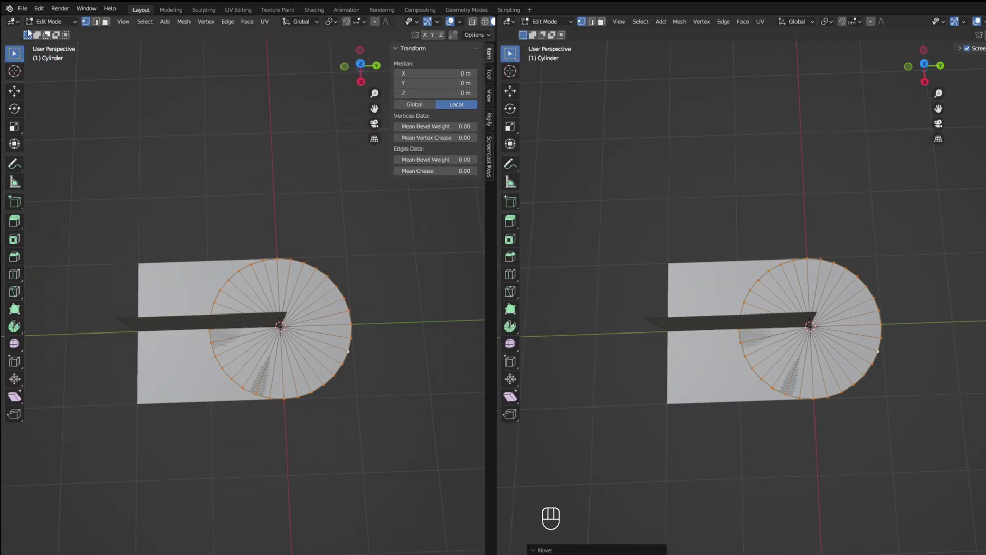
# Step: Switch the left editor to UV Editor and project all disc faces from top view
pyautogui.click(14, 21)
pyautogui.click(33, 71)
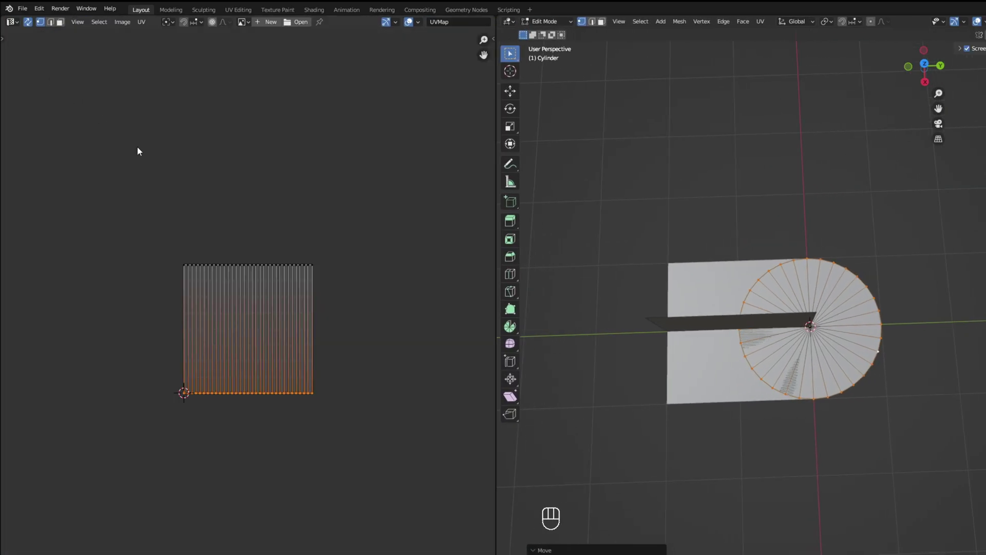
pyautogui.scroll(3, 201, 280)
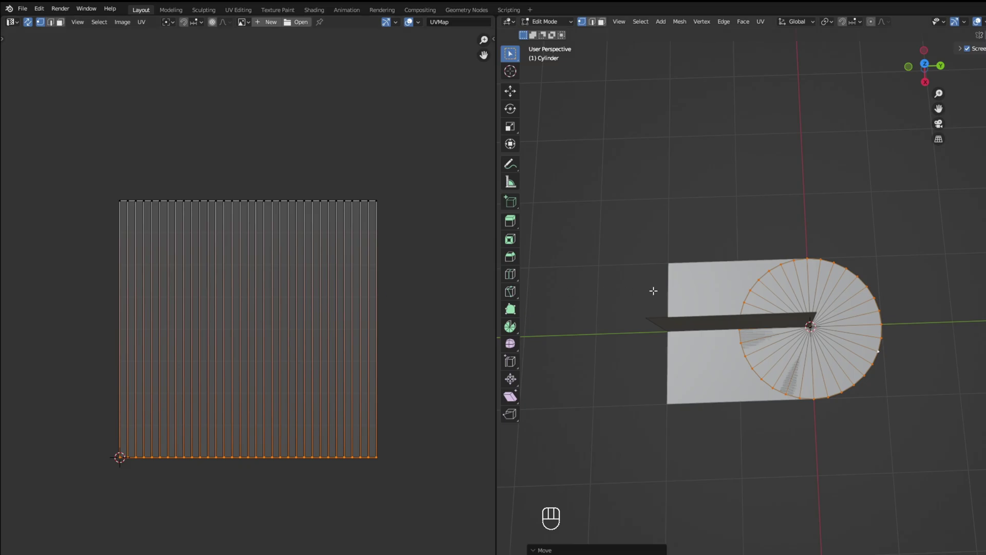
pyautogui.moveTo(653, 290); pyautogui.dragTo(757, 305, button='middle')
pyautogui.press('KP_7')
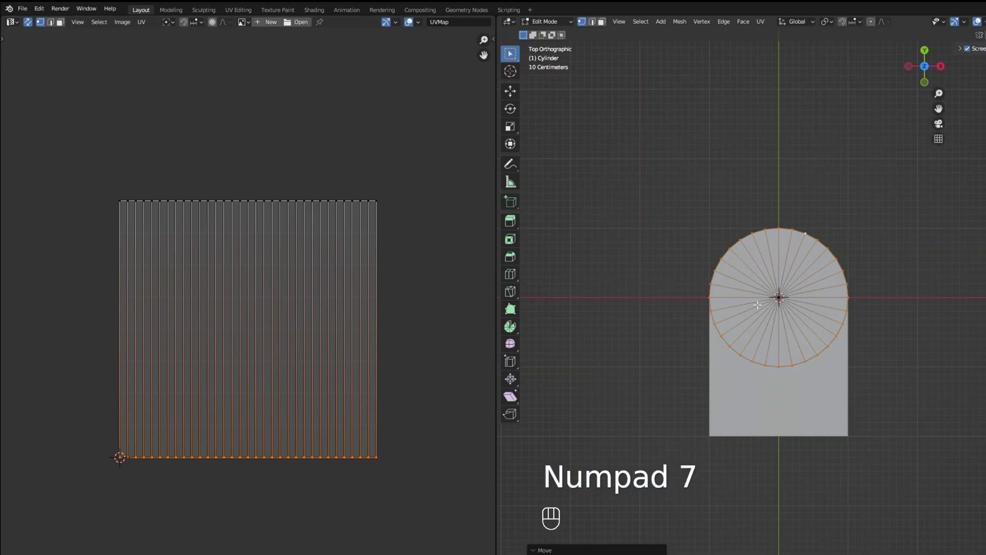
pyautogui.scroll(1, 848, 270)
pyautogui.scroll(1, 809, 273)
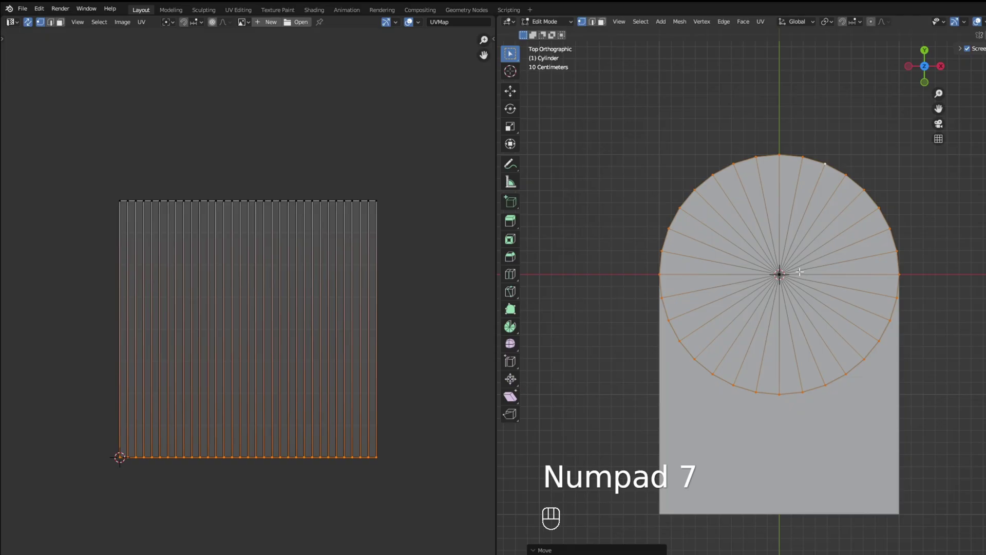
pyautogui.press('a')
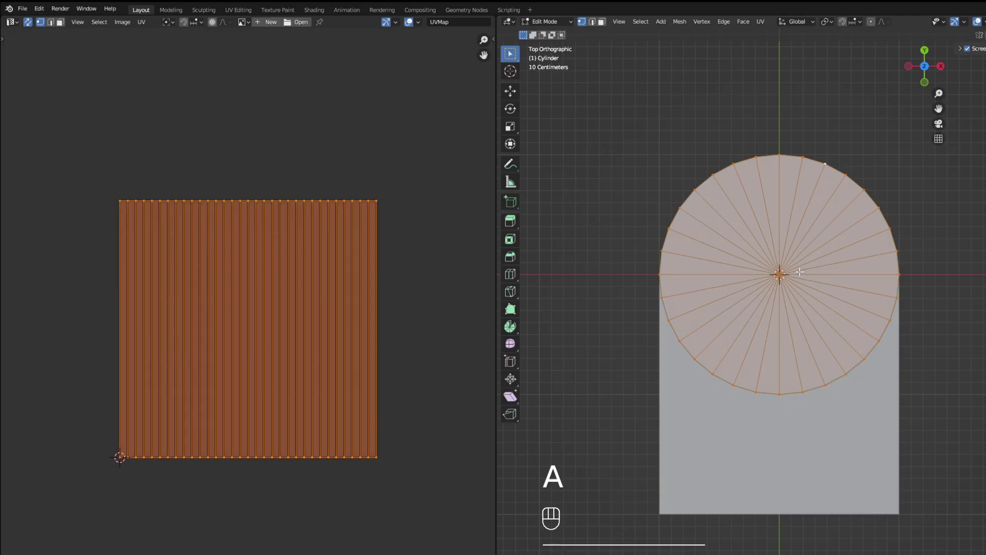
pyautogui.press('u')
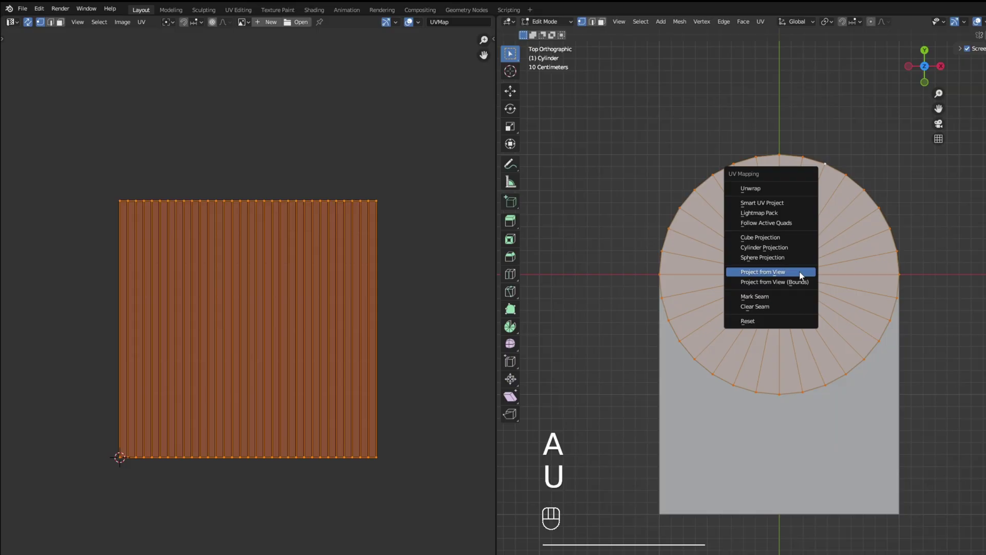
pyautogui.click(793, 283)
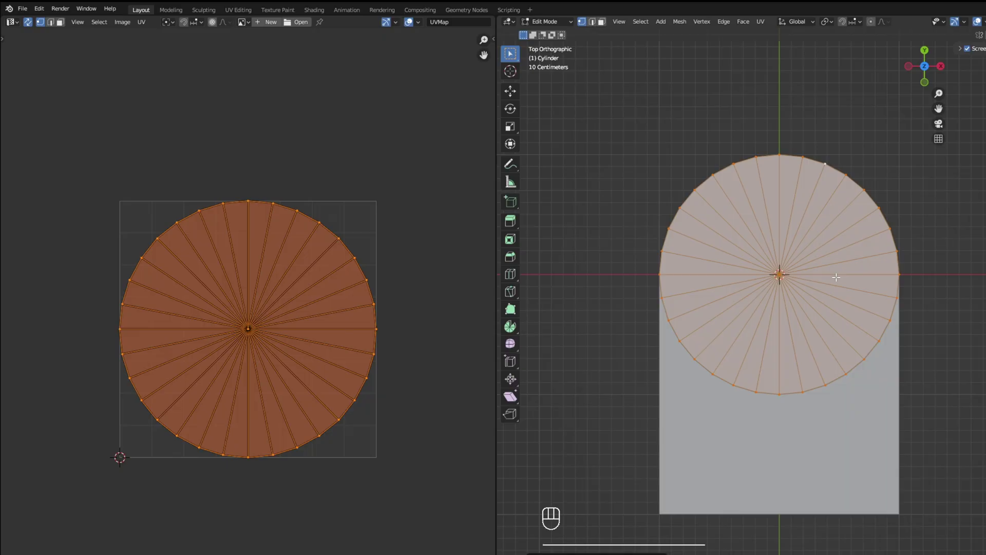
# Step: Add two loop-cut edge rings to the disc, sliding the second near the centre
pyautogui.hotkey('ctrl', 'r')
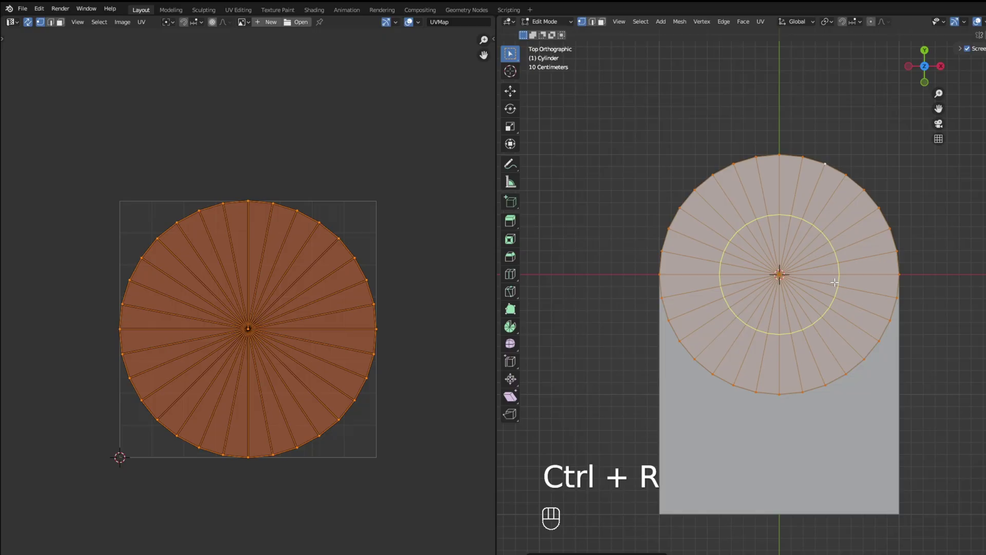
pyautogui.click(835, 283)
pyautogui.rightClick(835, 284)
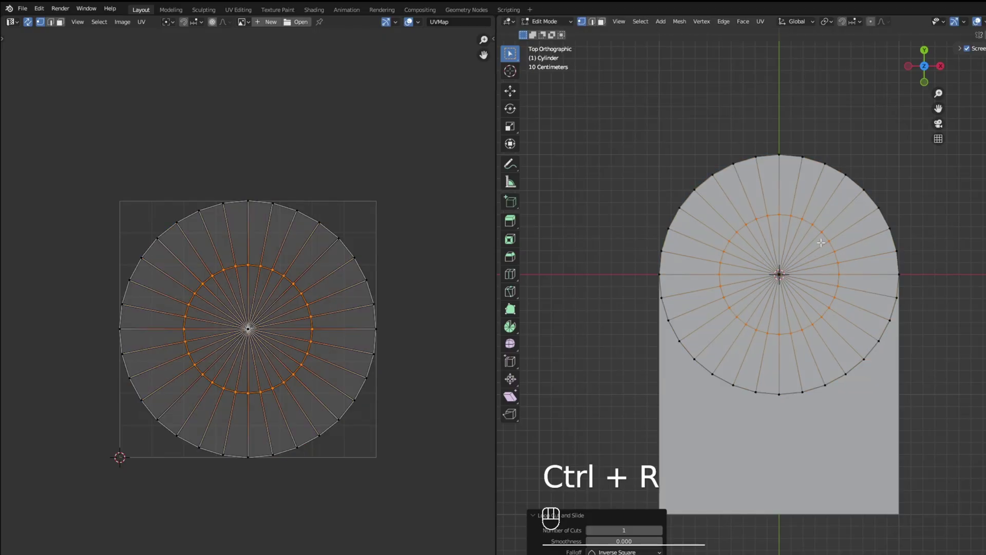
pyautogui.scroll(1, 827, 247)
pyautogui.scroll(2, 817, 247)
pyautogui.hotkey('ctrl', 'r')
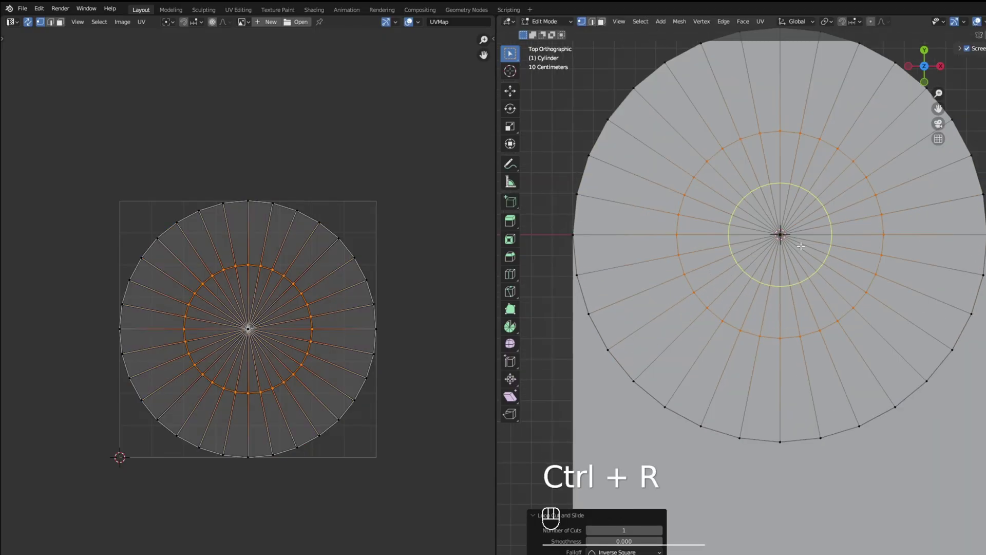
pyautogui.click(801, 245)
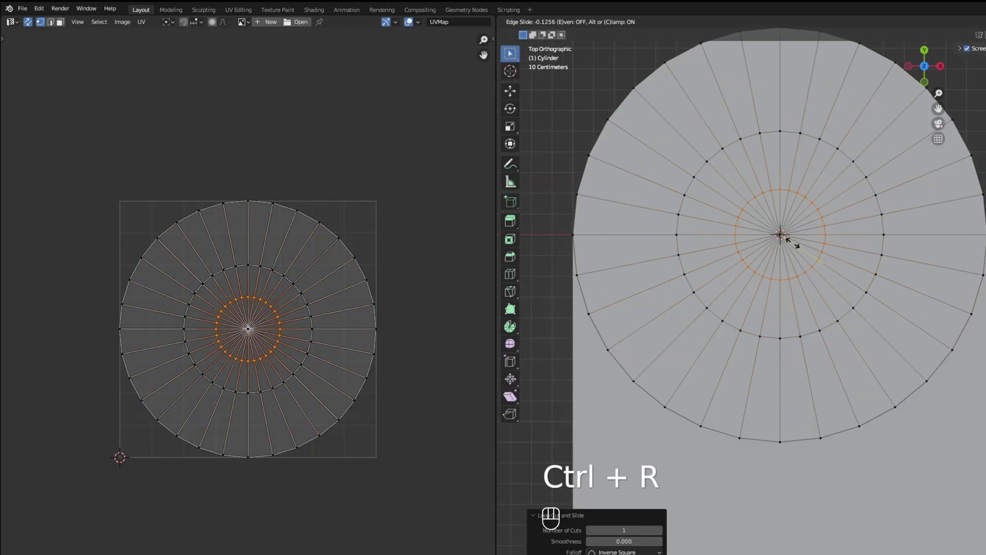
pyautogui.click(759, 235)
pyautogui.scroll(1, 759, 234)
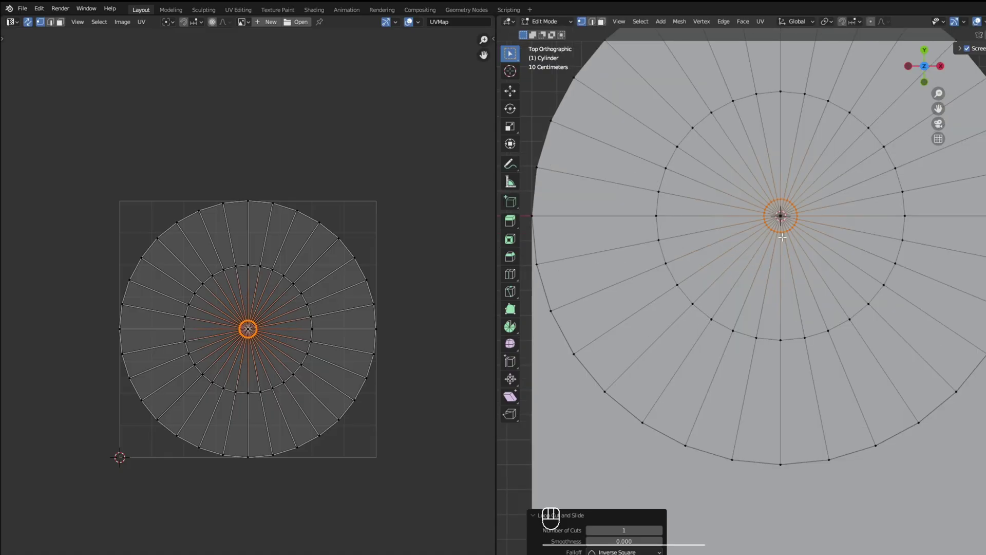
pyautogui.scroll(2, 771, 231)
pyautogui.keyDown('shift'); pyautogui.moveTo(792, 212); pyautogui.dragTo(776, 327, button='middle'); pyautogui.keyUp('shift')
pyautogui.scroll(1, 777, 327)
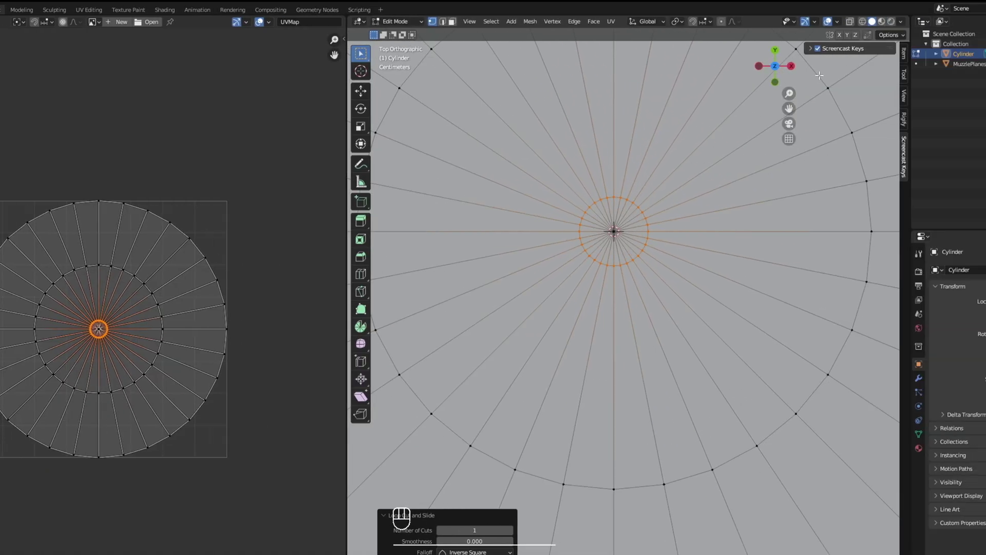
# Step: With X-Ray on, delete the disc's centre vertex to open a small hole
pyautogui.click(838, 24)
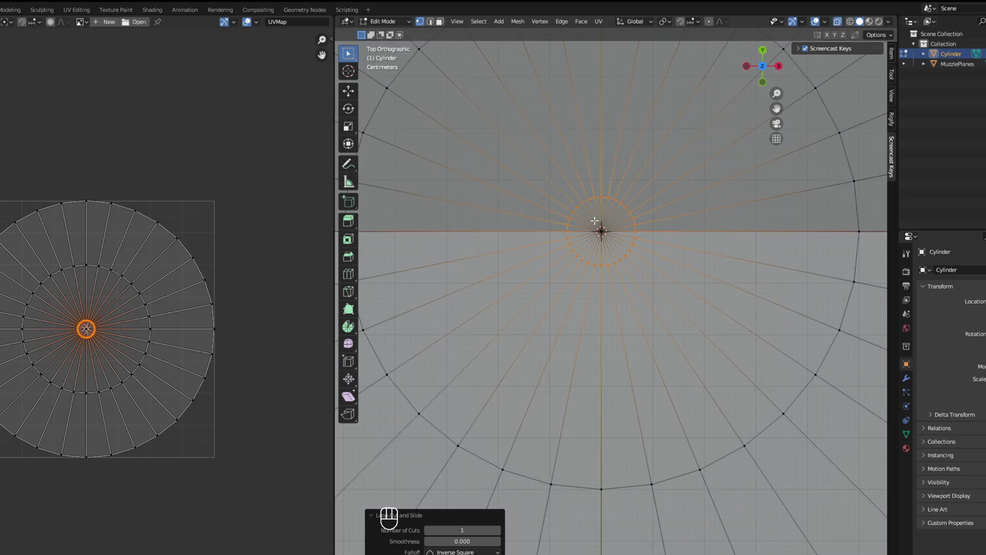
pyautogui.click(609, 241)
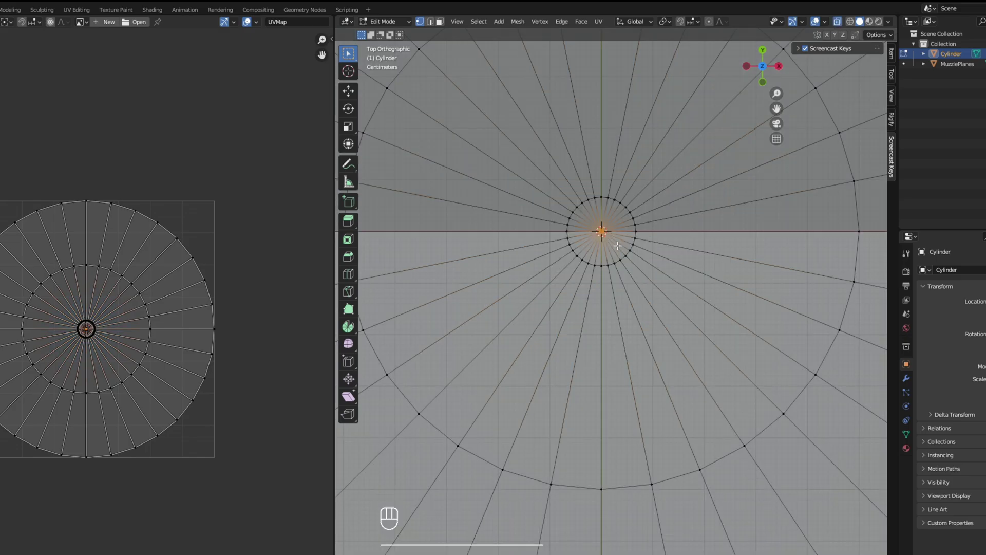
pyautogui.press('x')
pyautogui.click(619, 248)
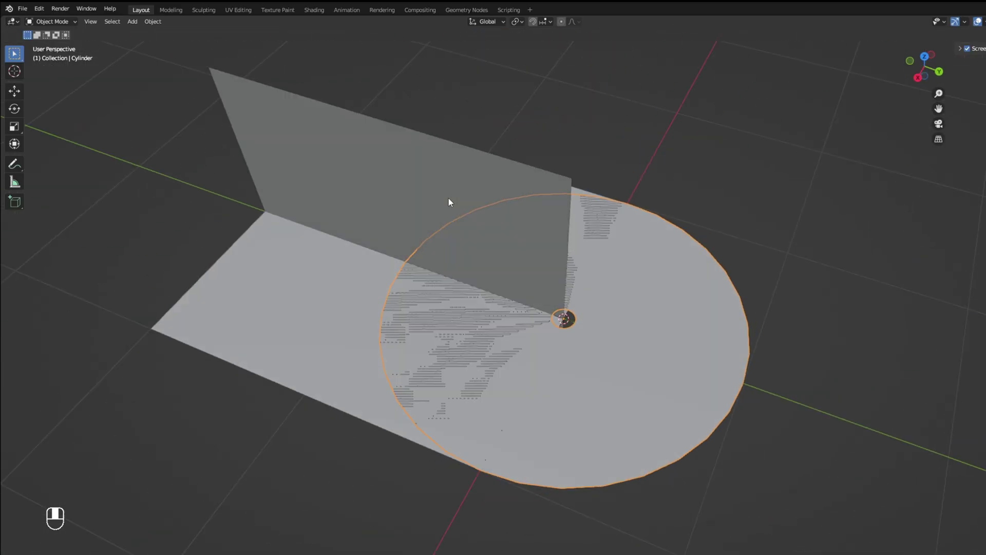
# Step: Select the disc object and stand it upright
pyautogui.moveTo(449, 198); pyautogui.dragTo(428, 166, button='middle')
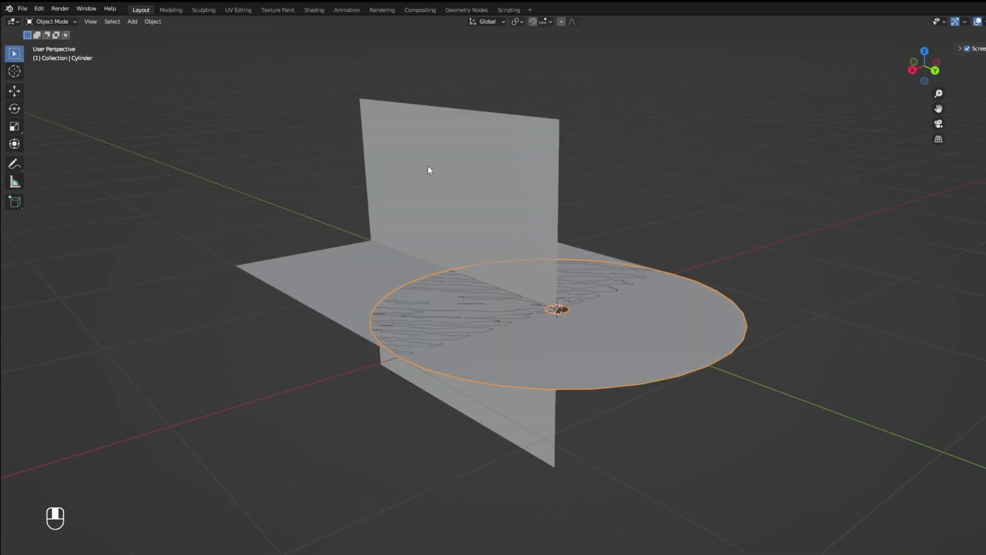
pyautogui.click(719, 437)
pyautogui.click(678, 358)
pyautogui.write('rx')
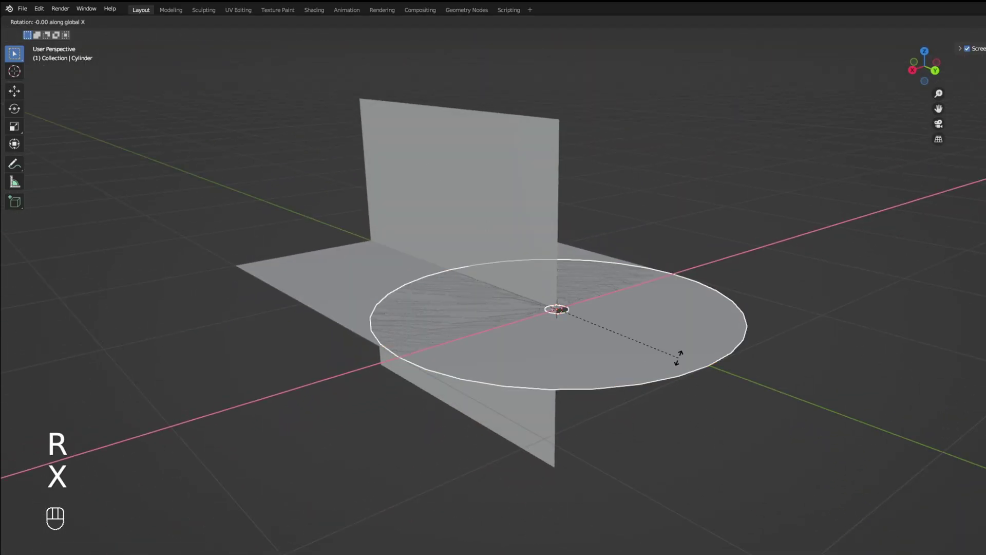
pyautogui.write('90')
pyautogui.press('Return')
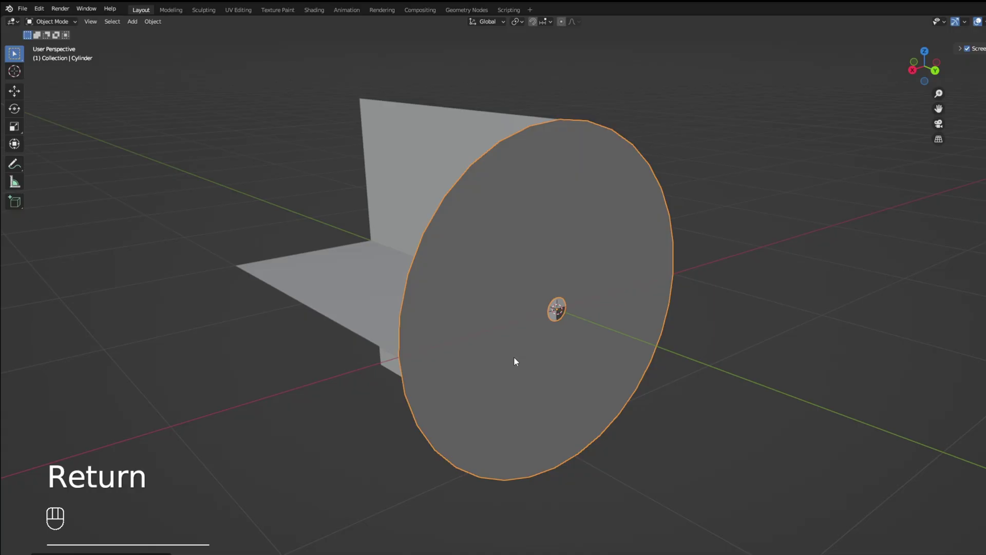
# Step: Pull the ring around the hole forward with proportional falloff, flaring the disc into a funnel
pyautogui.press('Tab')
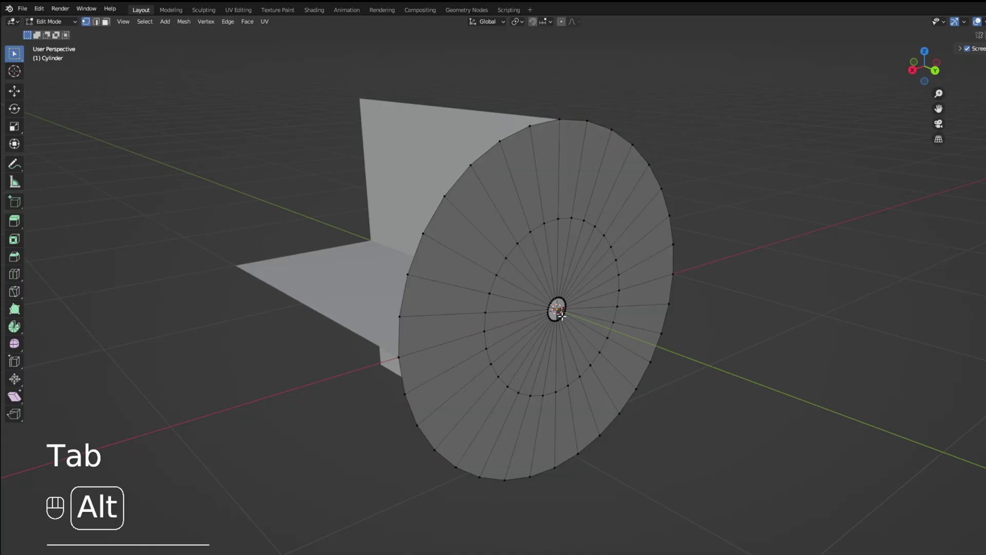
pyautogui.keyDown('alt'); pyautogui.click(548, 316); pyautogui.keyUp('alt')
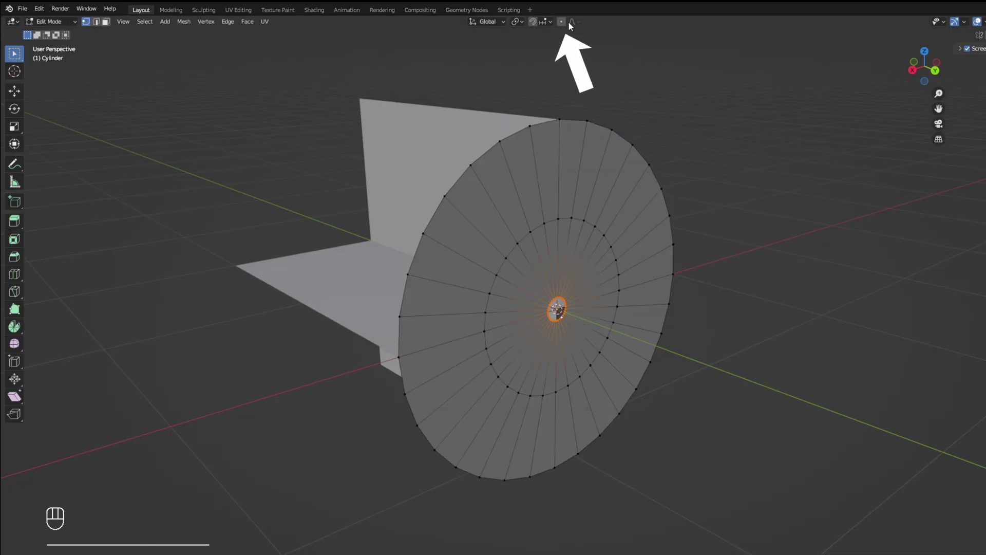
pyautogui.click(14, 92)
pyautogui.moveTo(591, 320); pyautogui.dragTo(629, 337)
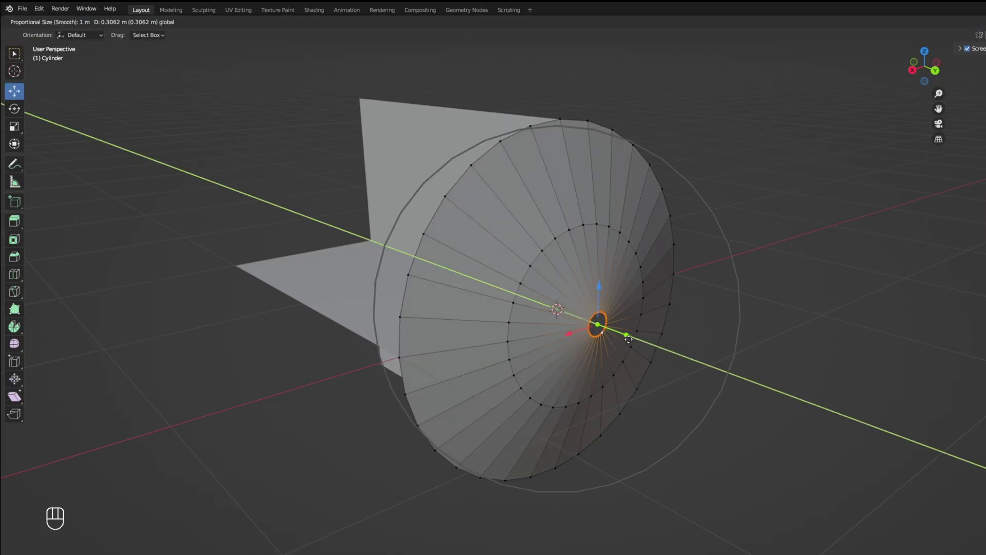
pyautogui.scroll(8, 629, 337)
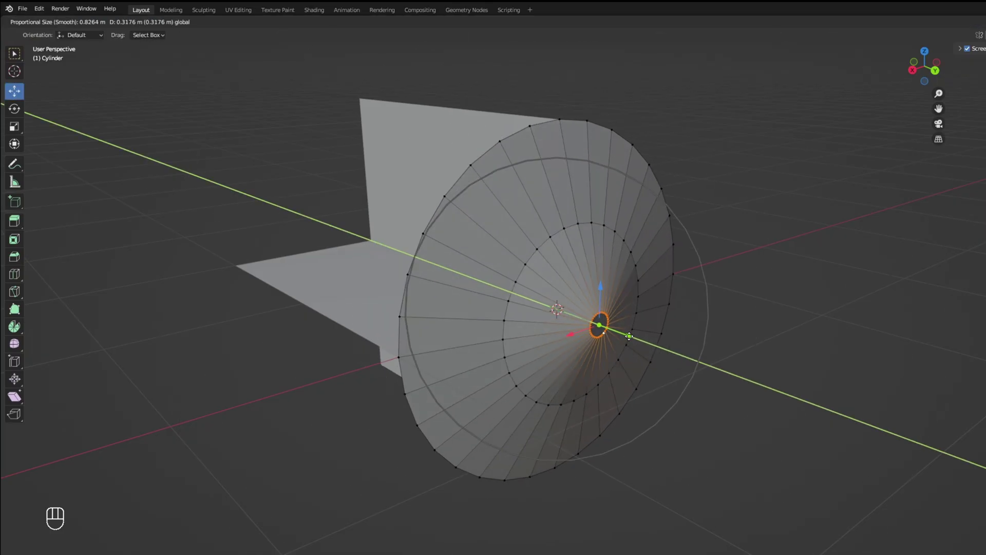
pyautogui.scroll(-3, 627, 334)
pyautogui.moveTo(627, 334); pyautogui.dragTo(650, 339, button='middle')
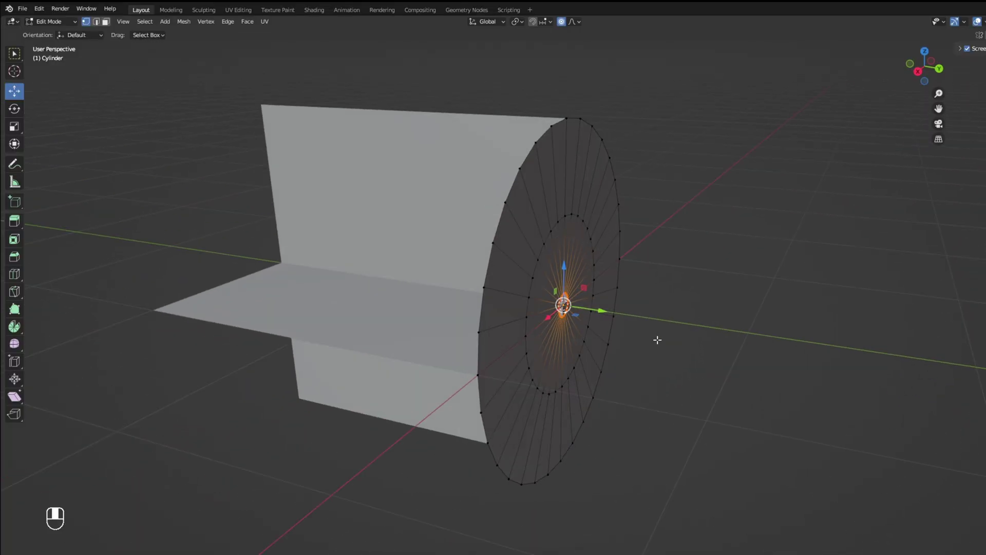
pyautogui.moveTo(651, 339)
pyautogui.mouseDown()
pyautogui.moveTo(607, 308)
pyautogui.moveTo(629, 310)
pyautogui.mouseUp()
pyautogui.scroll(6, 629, 310)
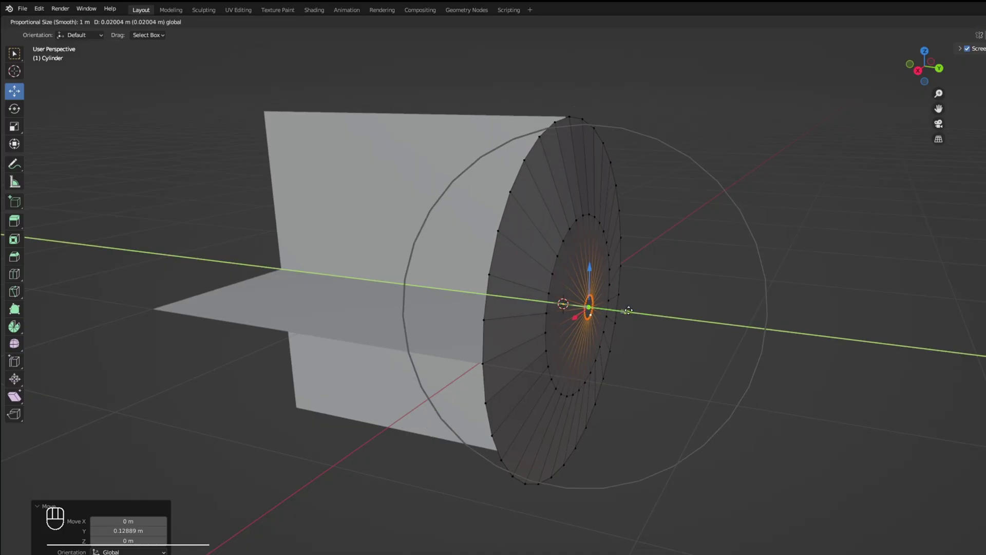
pyautogui.scroll(2, 629, 310)
pyautogui.click(630, 310)
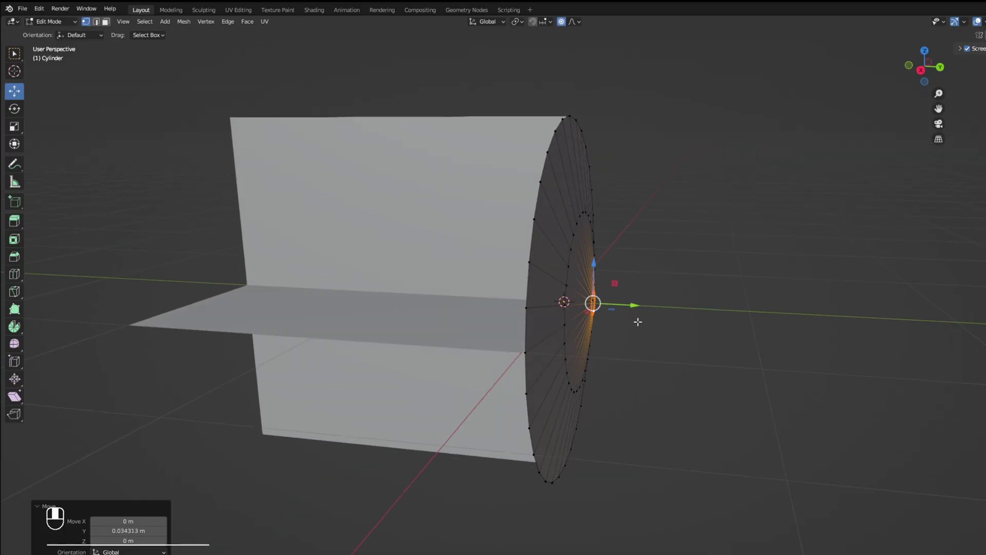
pyautogui.moveTo(639, 315); pyautogui.dragTo(648, 311, button='middle')
pyautogui.scroll(2, 641, 310)
pyautogui.scroll(2, 631, 316)
pyautogui.moveTo(651, 308); pyautogui.dragTo(686, 320)
pyautogui.keyDown('alt'); pyautogui.moveTo(686, 320); pyautogui.dragTo(623, 304, button='middle'); pyautogui.keyUp('alt')
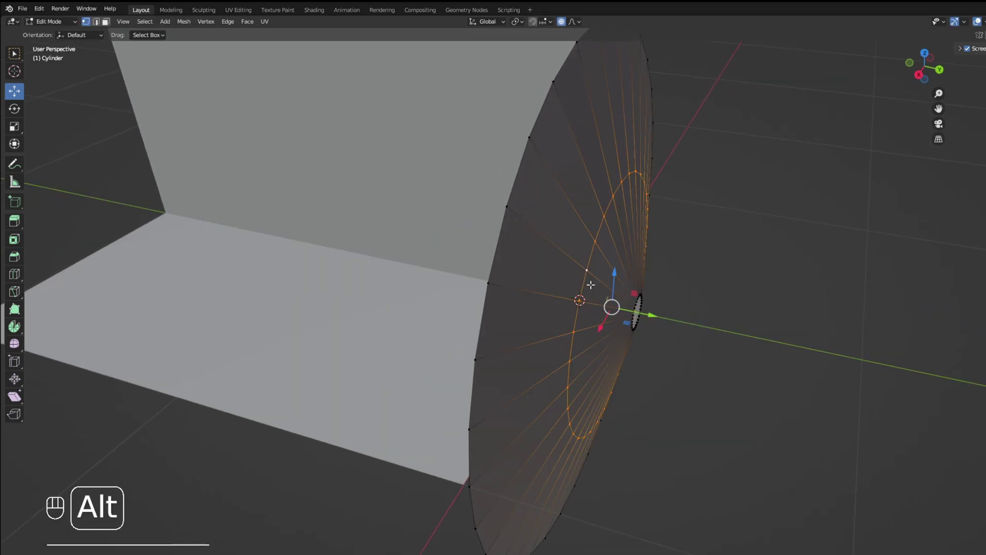
pyautogui.scroll(-2, 681, 302)
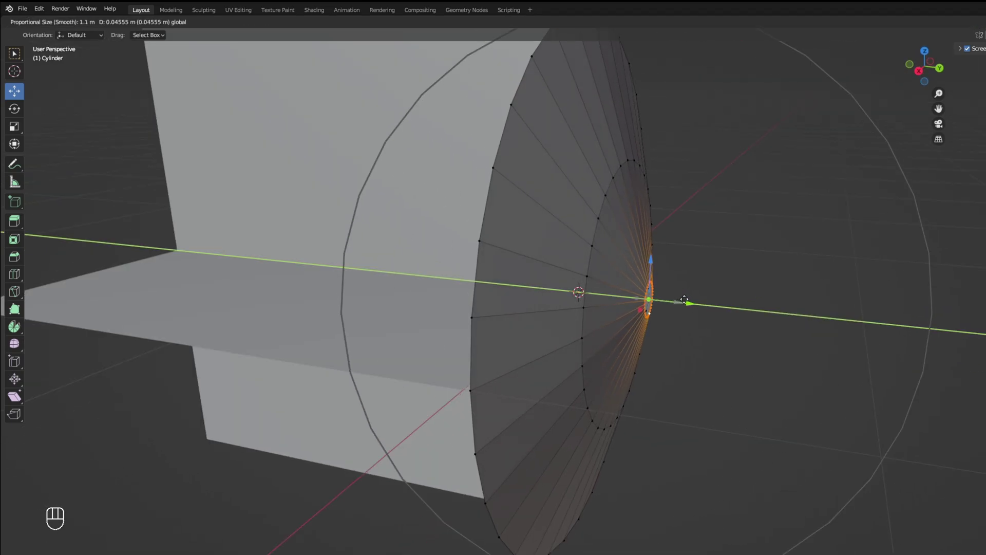
pyautogui.click(689, 301)
pyautogui.moveTo(707, 359)
pyautogui.mouseDown(button='middle')
pyautogui.moveTo(539, 309)
pyautogui.moveTo(513, 288)
pyautogui.moveTo(525, 326)
pyautogui.moveTo(599, 352)
pyautogui.moveTo(710, 353)
pyautogui.moveTo(691, 341)
pyautogui.mouseUp(button='middle')
# Step: Shade the cone smooth and apply all its transforms
pyautogui.press('Tab')
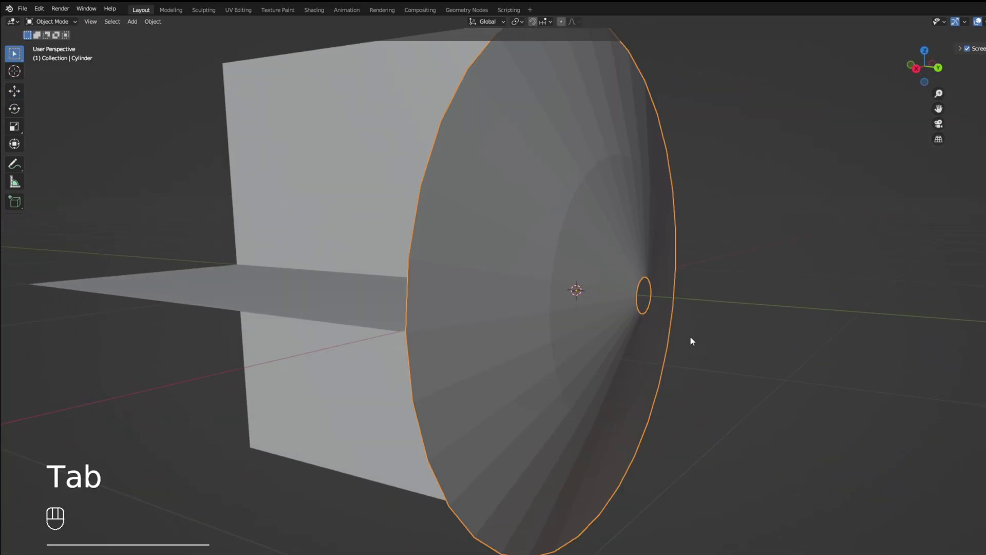
pyautogui.moveTo(692, 237)
pyautogui.mouseDown(button='middle')
pyautogui.moveTo(716, 293)
pyautogui.moveTo(668, 282)
pyautogui.mouseUp(button='middle')
pyautogui.rightClick(654, 255)
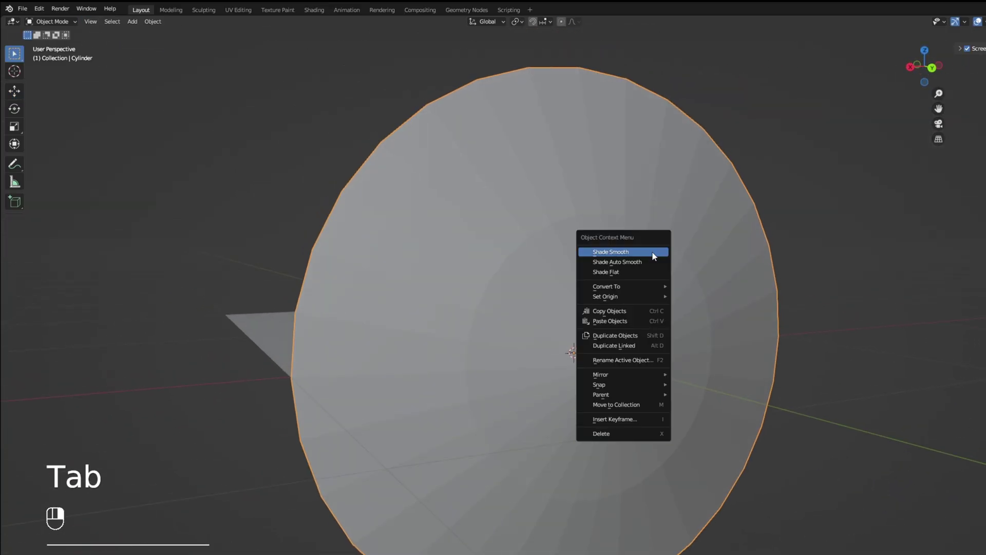
pyautogui.click(627, 256)
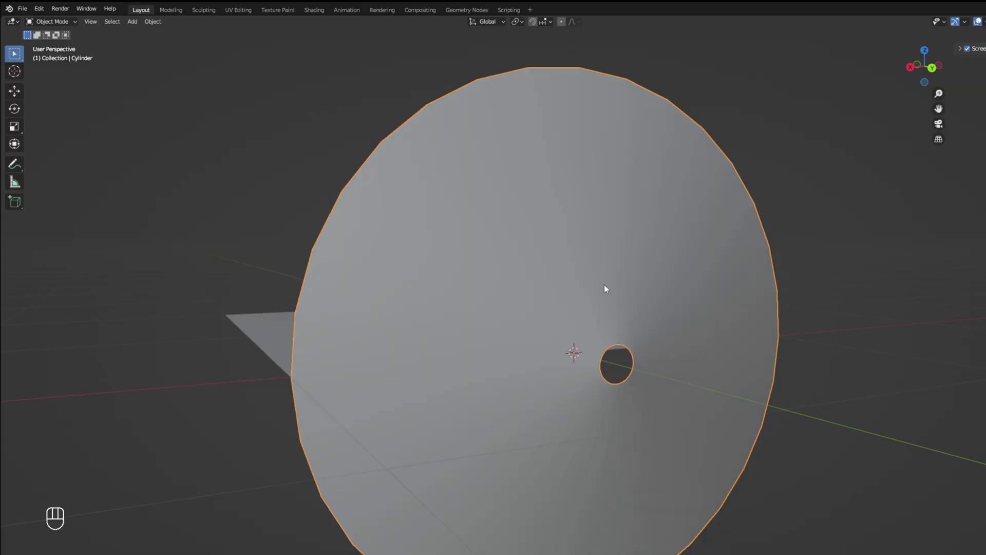
pyautogui.hotkey('ctrl', 'a')
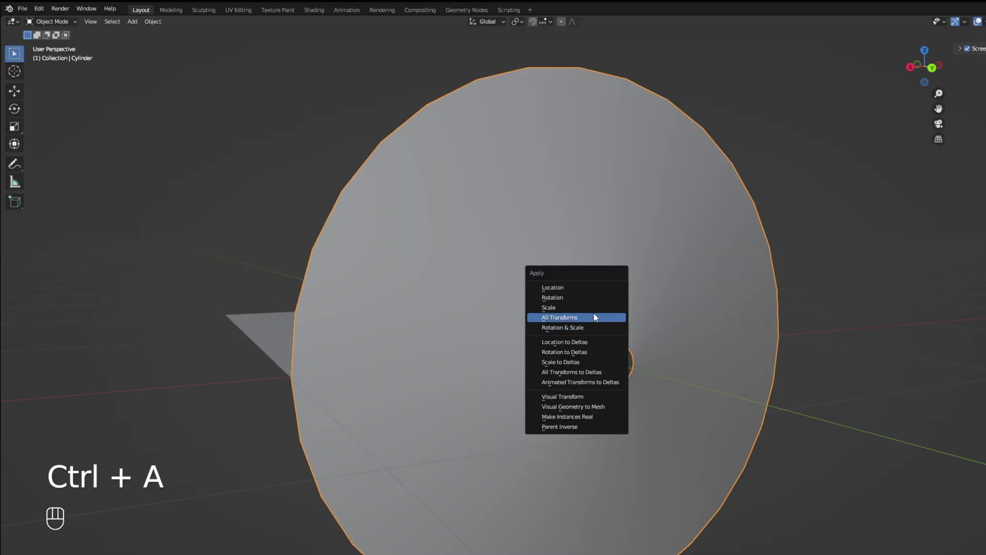
pyautogui.click(594, 317)
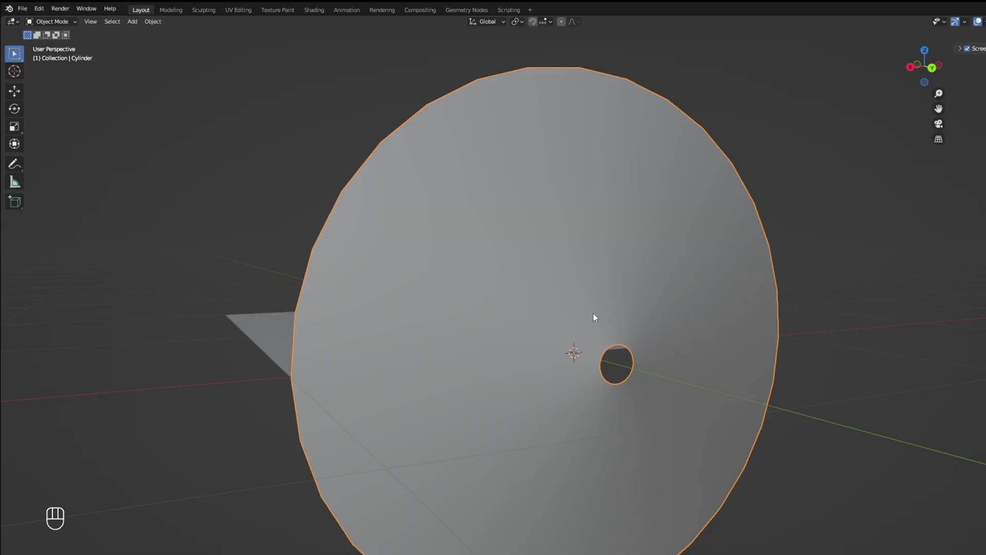
# Step: Snap the 3D cursor to the opening's edge ring and set the cone's origin there
pyautogui.press('Tab')
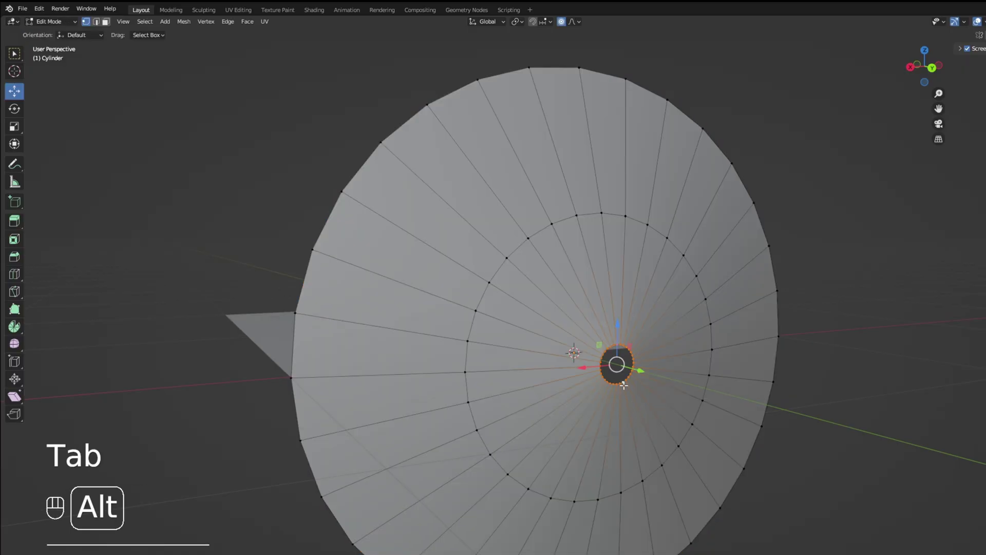
pyautogui.keyDown('alt'); pyautogui.click(623, 385); pyautogui.keyUp('alt')
pyautogui.keyDown('alt'); pyautogui.click(622, 381); pyautogui.keyUp('alt')
pyautogui.hotkey('shift', 's')
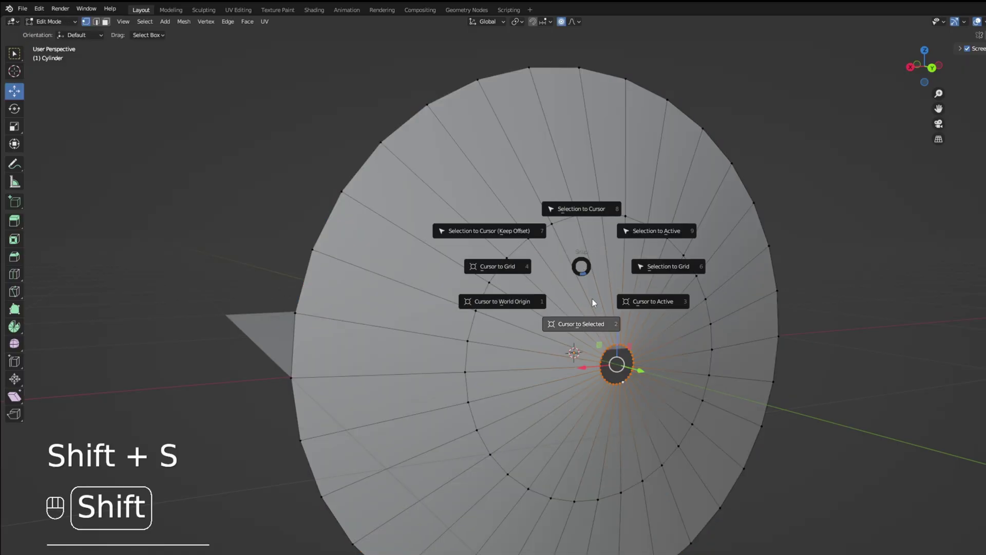
pyautogui.click(583, 324)
pyautogui.press('Tab')
pyautogui.moveTo(587, 337); pyautogui.dragTo(636, 377, button='middle')
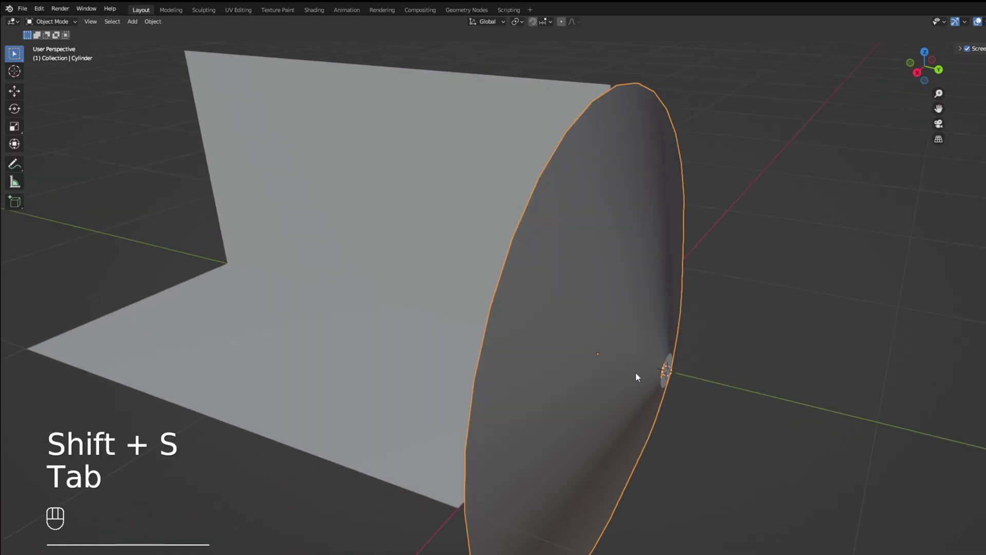
pyautogui.click(152, 21)
pyautogui.moveTo(170, 42)
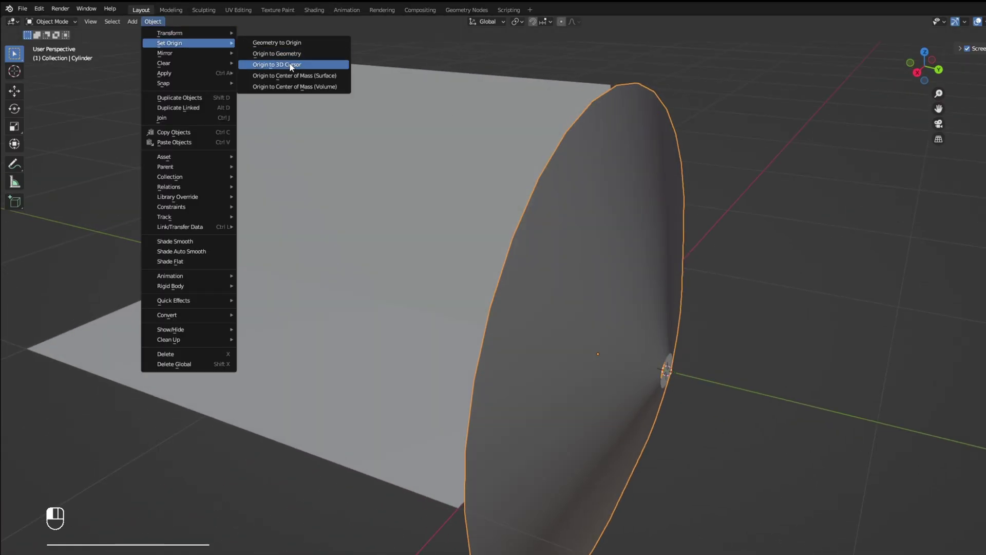
pyautogui.click(291, 66)
# Step: Move the cone to the world origin and export it as MuzzleCone01.obj
pyautogui.moveTo(652, 343)
pyautogui.mouseDown(button='middle')
pyautogui.moveTo(625, 331)
pyautogui.moveTo(636, 335)
pyautogui.moveTo(640, 367)
pyautogui.moveTo(680, 352)
pyautogui.mouseUp(button='middle')
pyautogui.press('Tab')
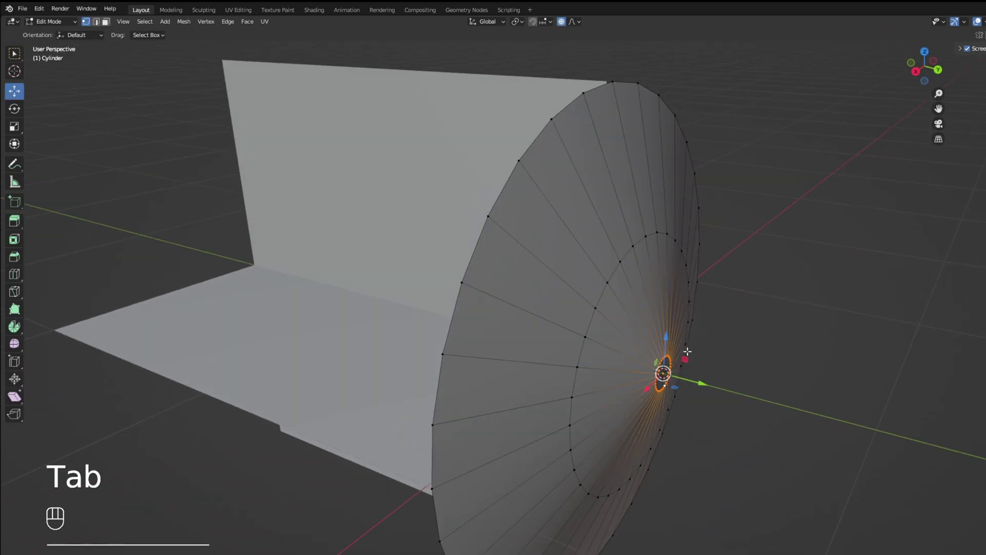
pyautogui.press('Tab')
pyautogui.hotkey('shift', 's')
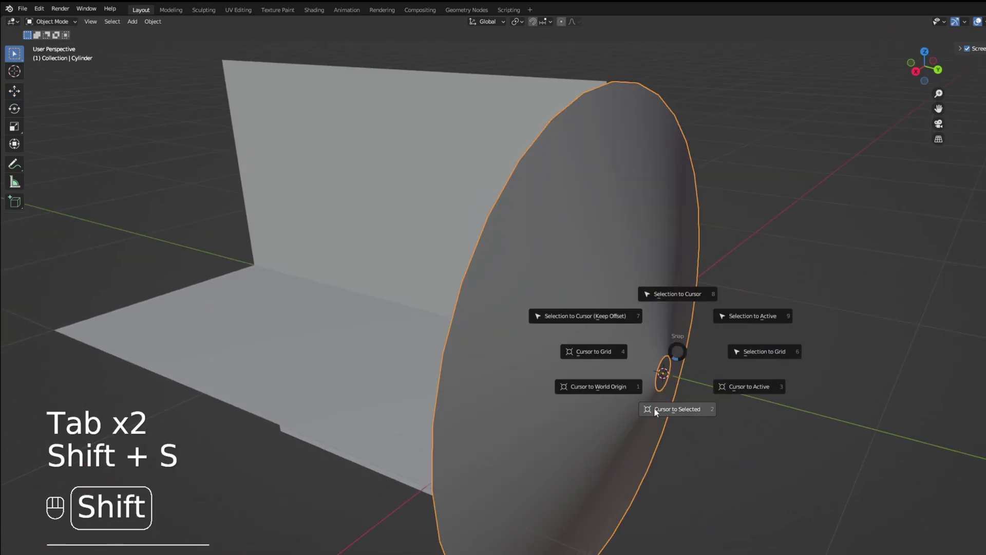
pyautogui.click(609, 387)
pyautogui.hotkey('shift', 's')
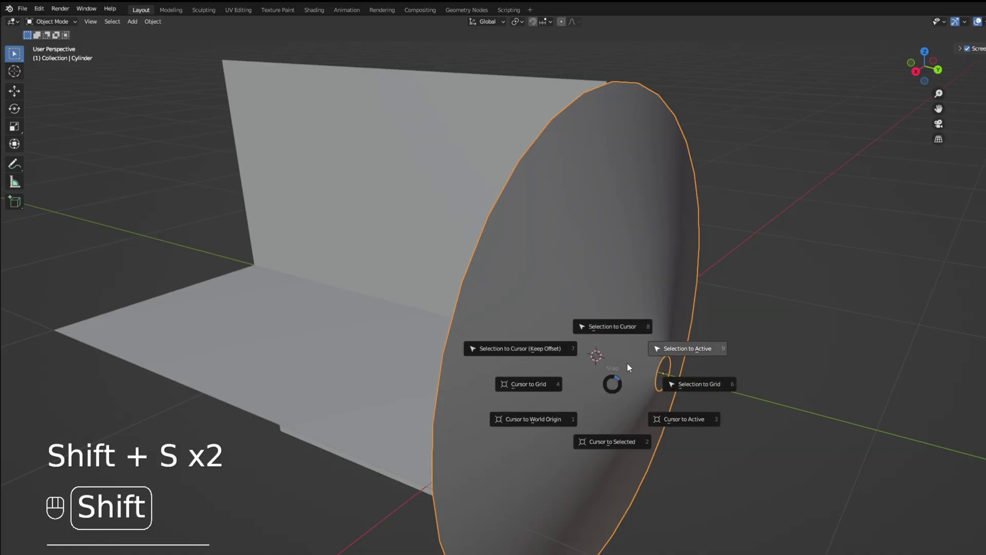
pyautogui.click(620, 326)
pyautogui.moveTo(619, 334)
pyautogui.mouseDown(button='middle')
pyautogui.moveTo(592, 352)
pyautogui.moveTo(617, 354)
pyautogui.moveTo(661, 331)
pyautogui.mouseUp(button='middle')
pyautogui.click(24, 11)
pyautogui.moveTo(38, 153)
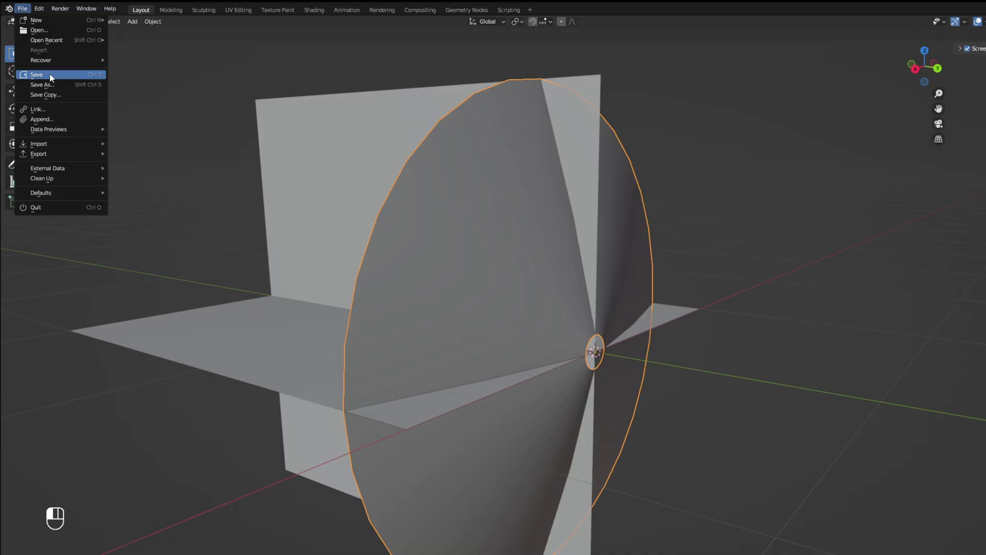
pyautogui.click(150, 204)
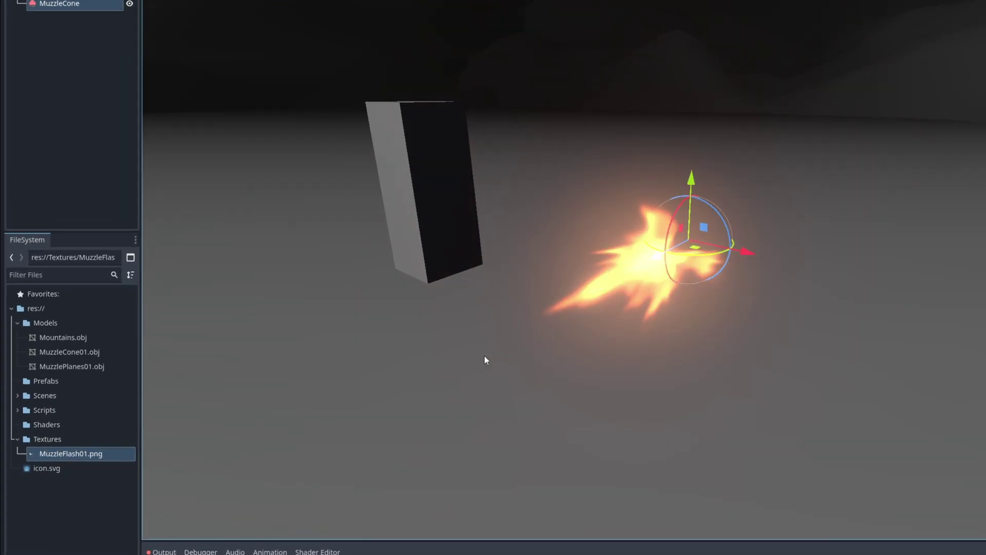
# Step: Assign MuzzleCone01.obj as the particle mesh and make its override material and texture unique
pyautogui.moveTo(65, 357)
pyautogui.mouseDown()
pyautogui.moveTo(813, 251)
pyautogui.moveTo(929, 223)
pyautogui.mouseUp()
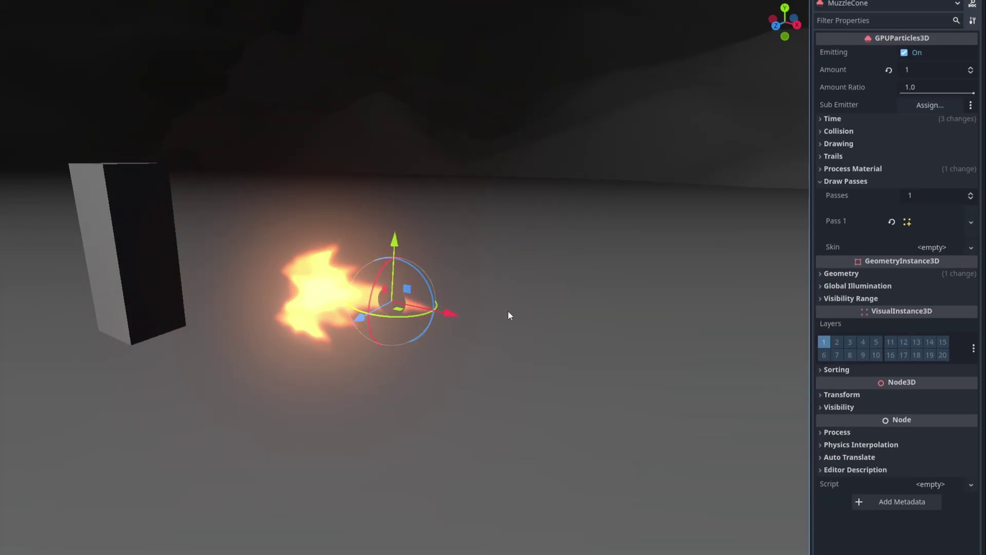
pyautogui.scroll(3, 471, 317)
pyautogui.scroll(2, 476, 317)
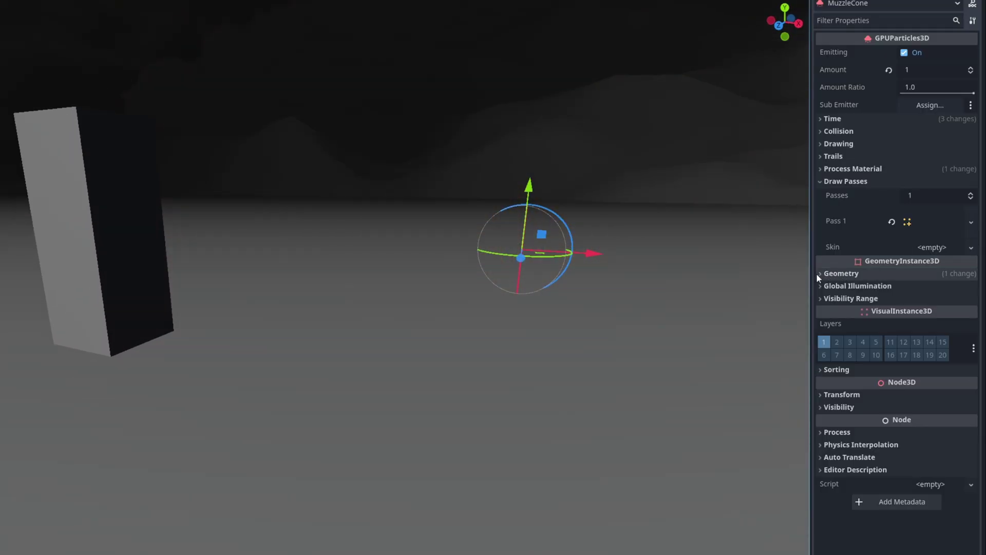
pyautogui.click(822, 275)
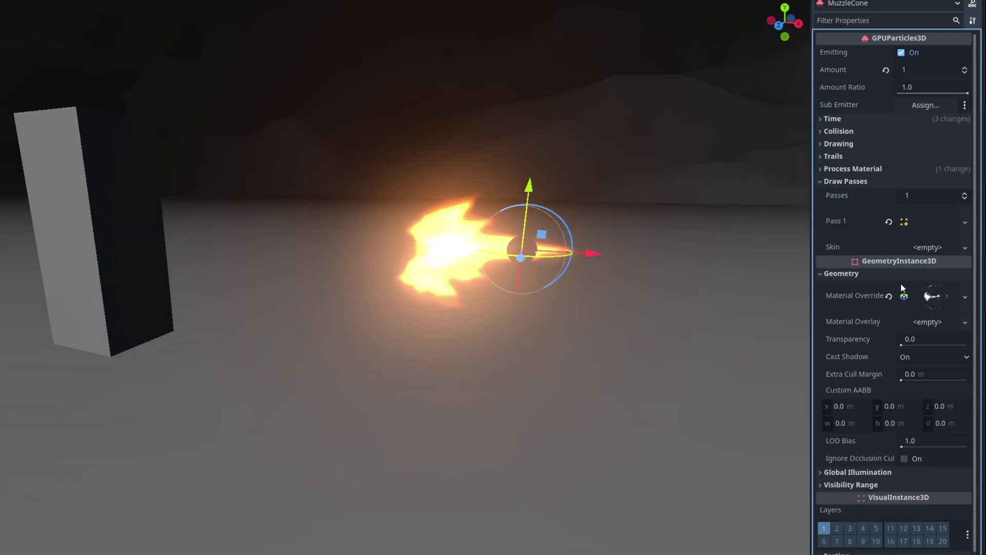
pyautogui.scroll(-2, 913, 243)
pyautogui.click(933, 220)
pyautogui.rightClick(933, 219)
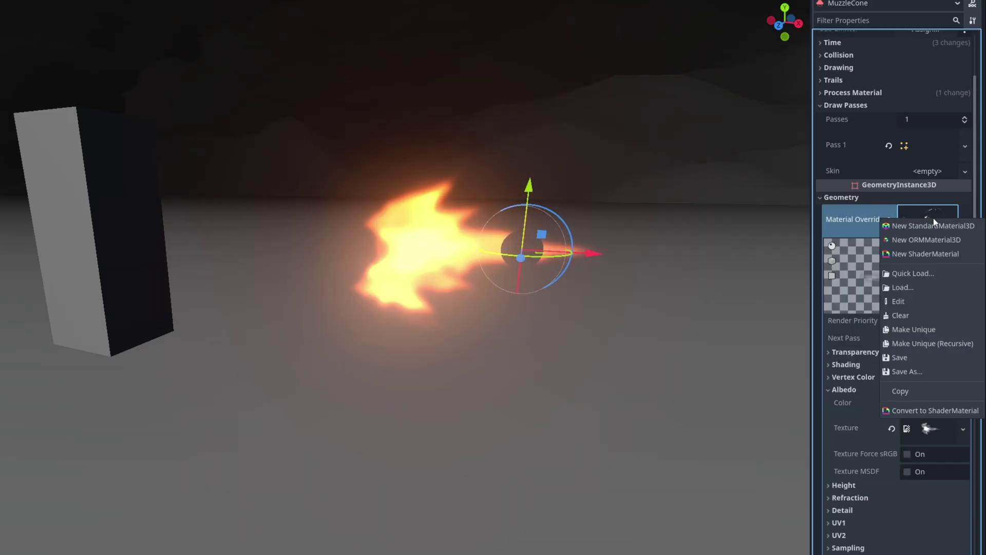
pyautogui.click(918, 342)
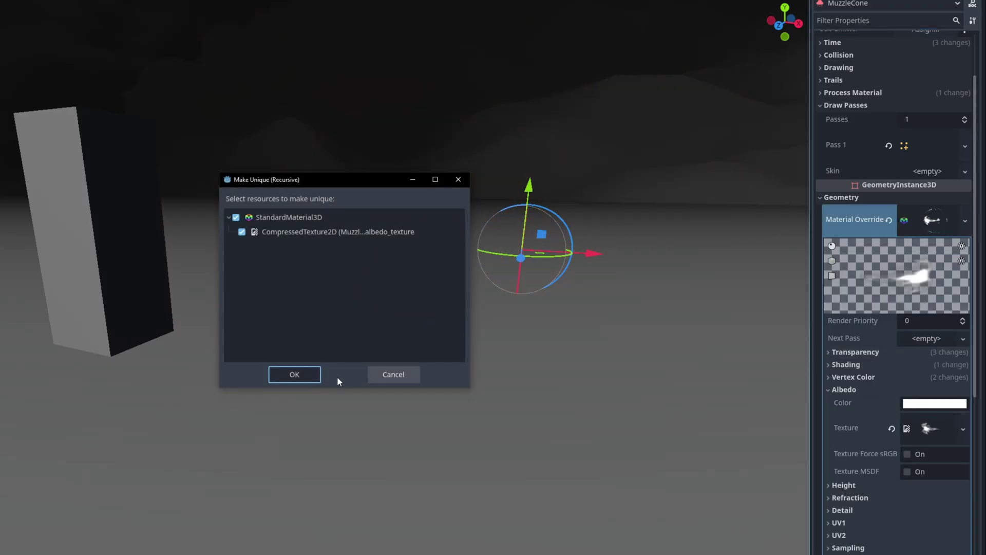
pyautogui.click(294, 378)
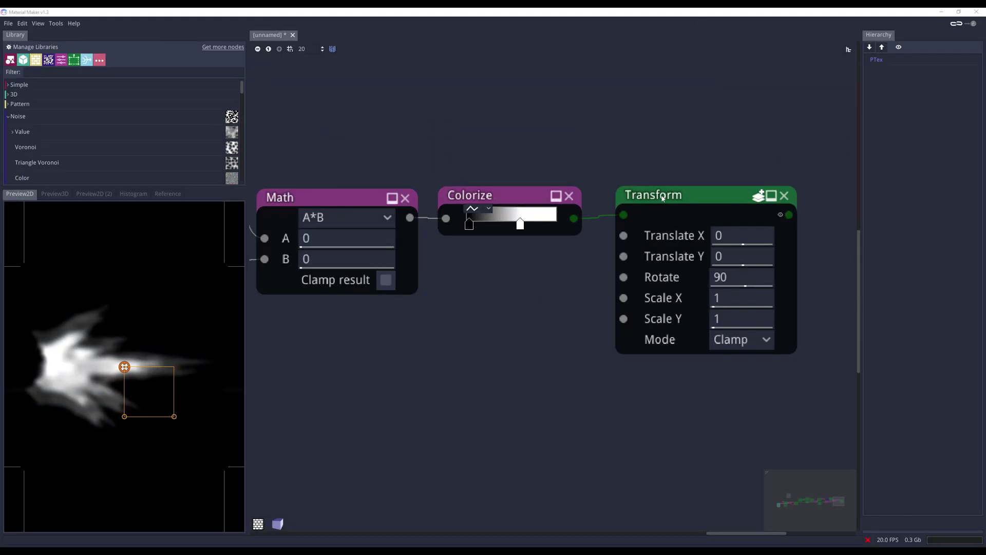
pyautogui.scroll(-4, 606, 327)
# Step: Branch a new Transform node off the flame with Translate Y -0.28 and scale 0.5
pyautogui.moveTo(581, 396); pyautogui.dragTo(543, 265, button='middle')
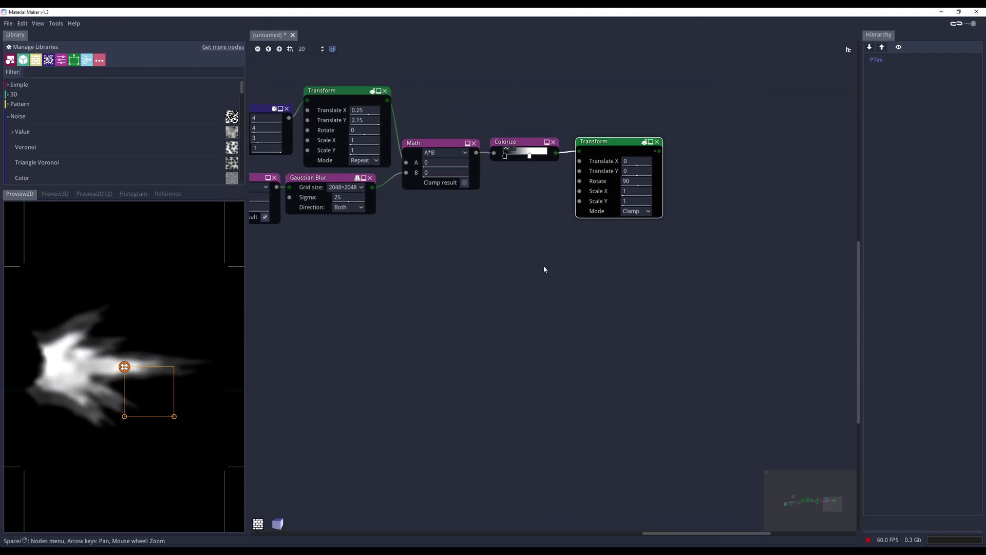
pyautogui.scroll(2, 540, 257)
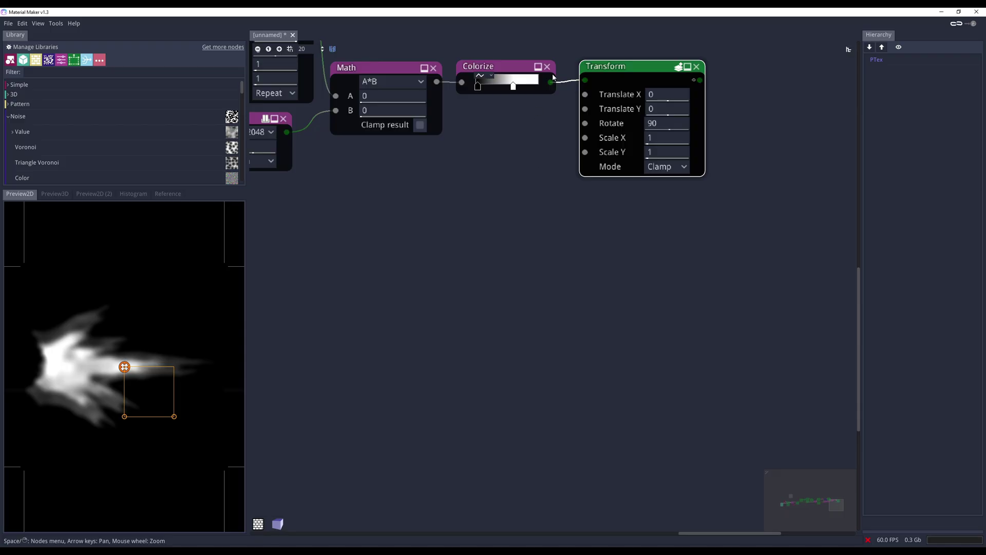
pyautogui.moveTo(551, 81); pyautogui.dragTo(552, 265)
pyautogui.write('trans')
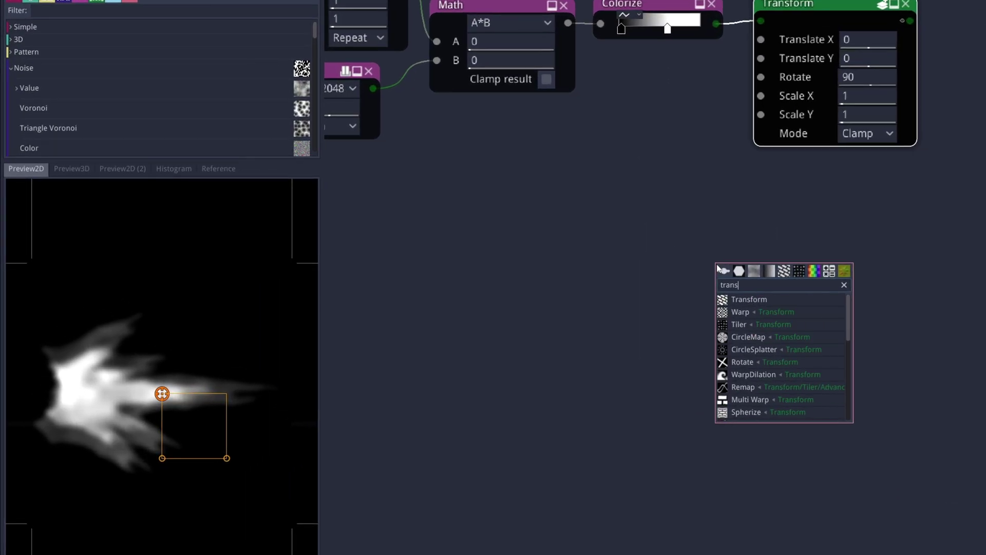
pyautogui.click(757, 299)
pyautogui.write('-.28')
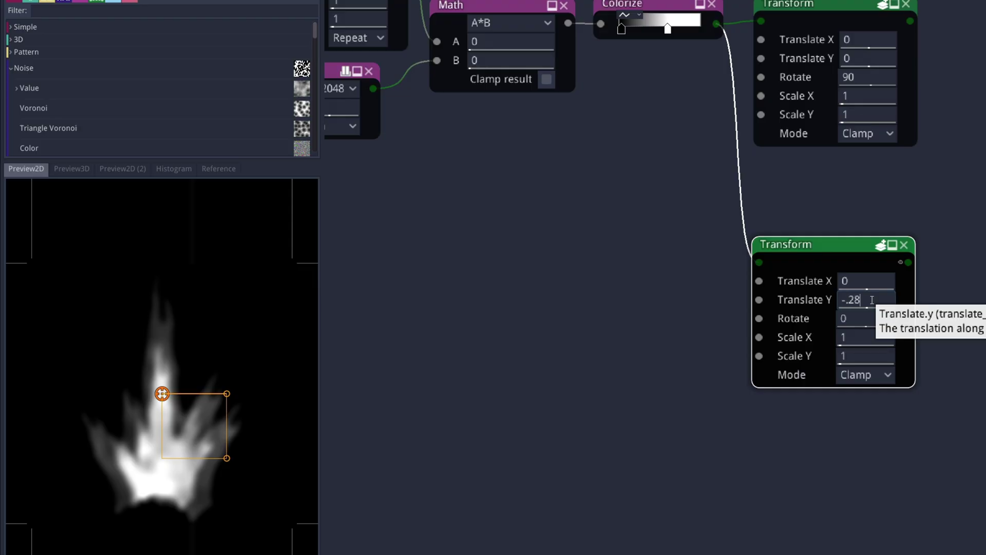
pyautogui.press('Tab')
pyautogui.press('Tab')
pyautogui.write('.5')
pyautogui.press('Return')
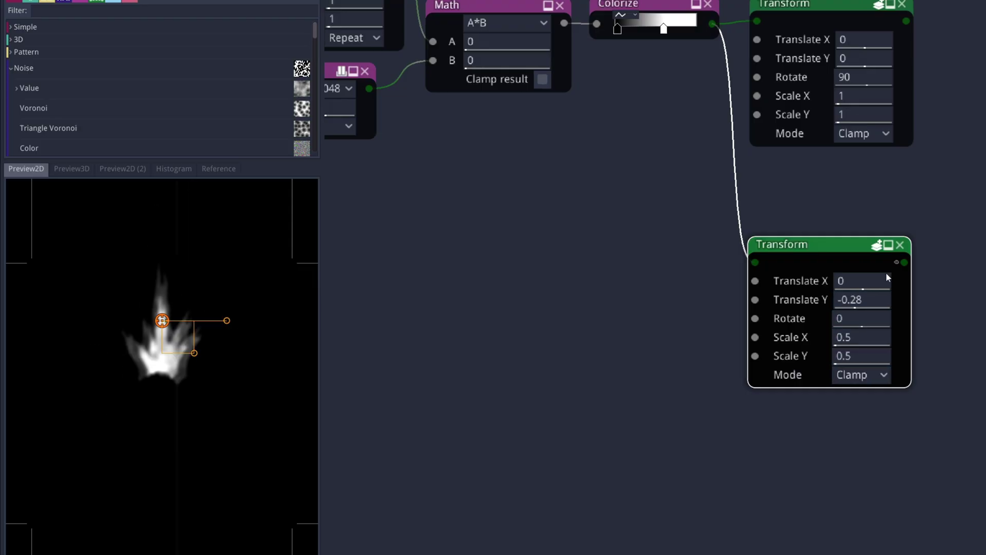
# Step: Wire the Transform output into a new Colorize node
pyautogui.moveTo(919, 277); pyautogui.dragTo(618, 280, button='middle')
pyautogui.moveTo(611, 267); pyautogui.dragTo(665, 266)
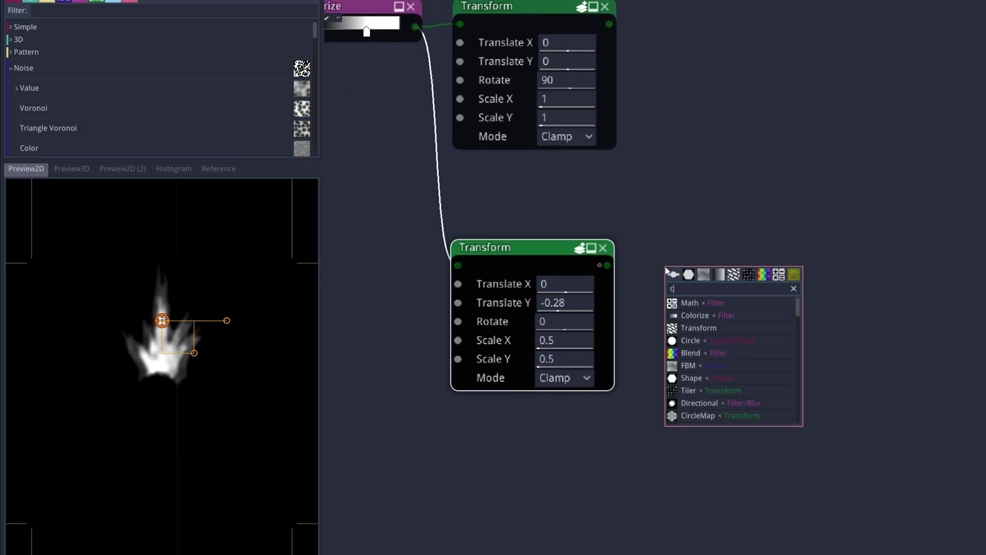
pyautogui.write('colo')
pyautogui.click(685, 298)
pyautogui.click(675, 273)
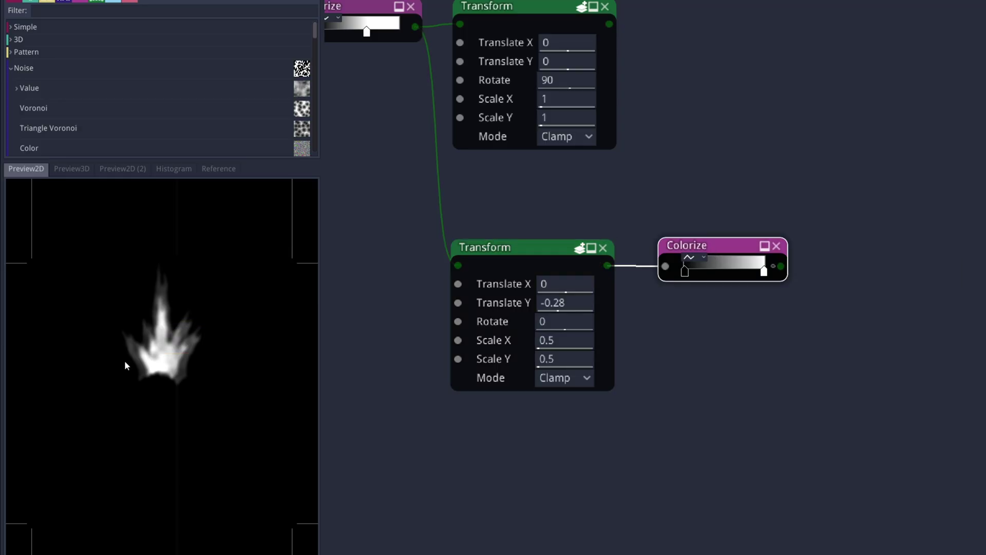
pyautogui.scroll(2, 678, 279)
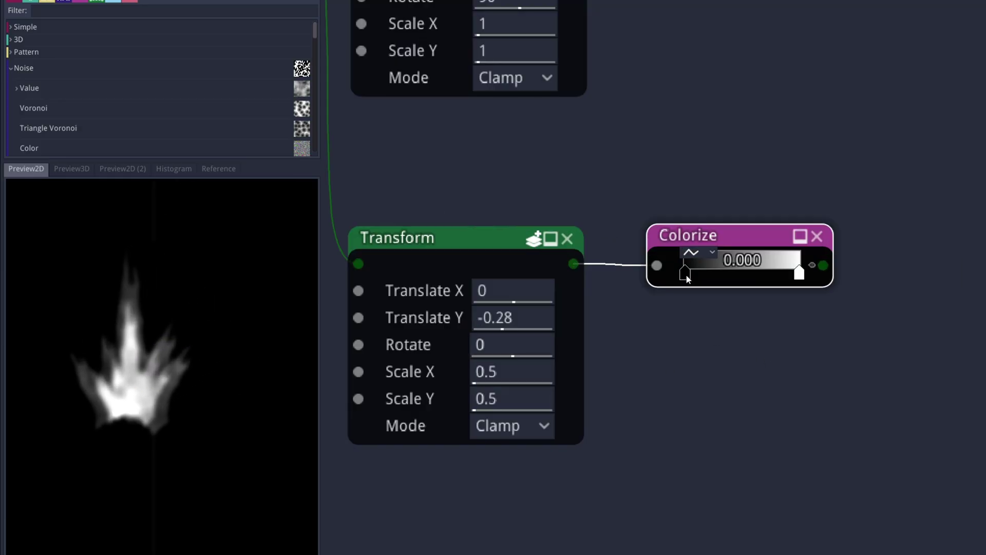
pyautogui.scroll(-2, 824, 289)
pyautogui.scroll(2, 691, 266)
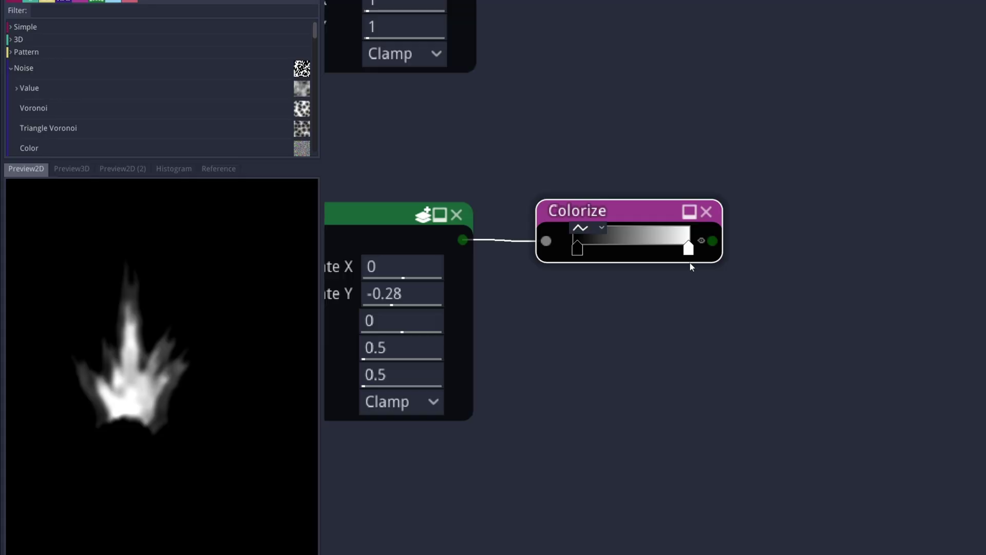
pyautogui.rightClick(783, 253)
pyautogui.write('circ')
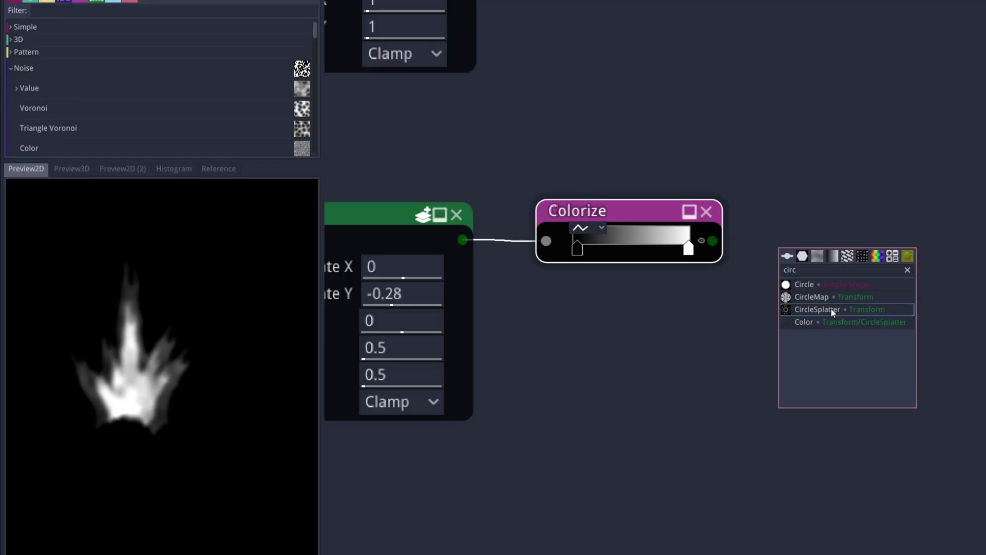
# Step: Add a Circle Splatter: Count 4, Rings 1, Radius 0, Inc Rotate 9.5, Rnd Rotate 75, Rnd Scale 0.1
pyautogui.click(831, 309)
pyautogui.moveTo(924, 250); pyautogui.dragTo(754, 152, button='middle')
pyautogui.click(754, 152)
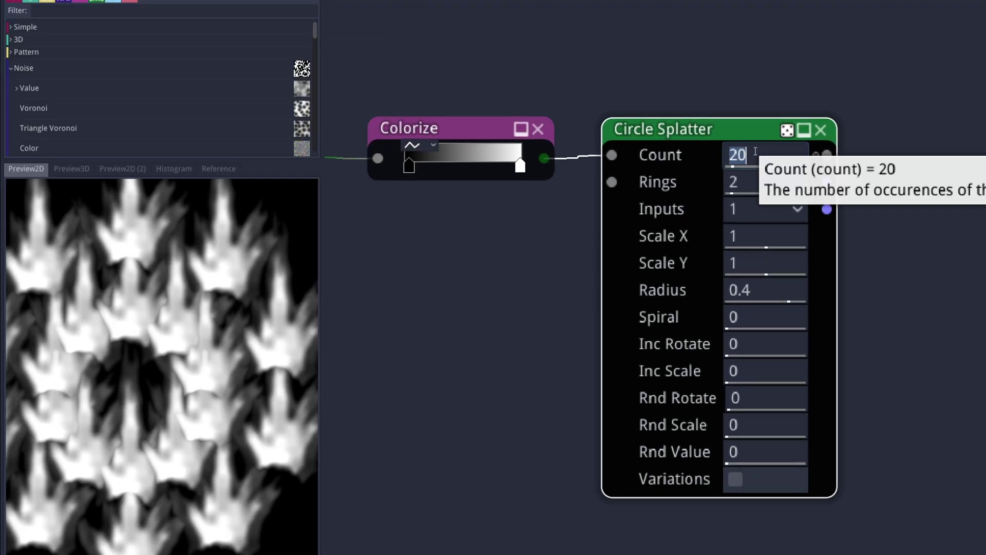
pyautogui.press('Tab')
pyautogui.write('1')
pyautogui.press('Return')
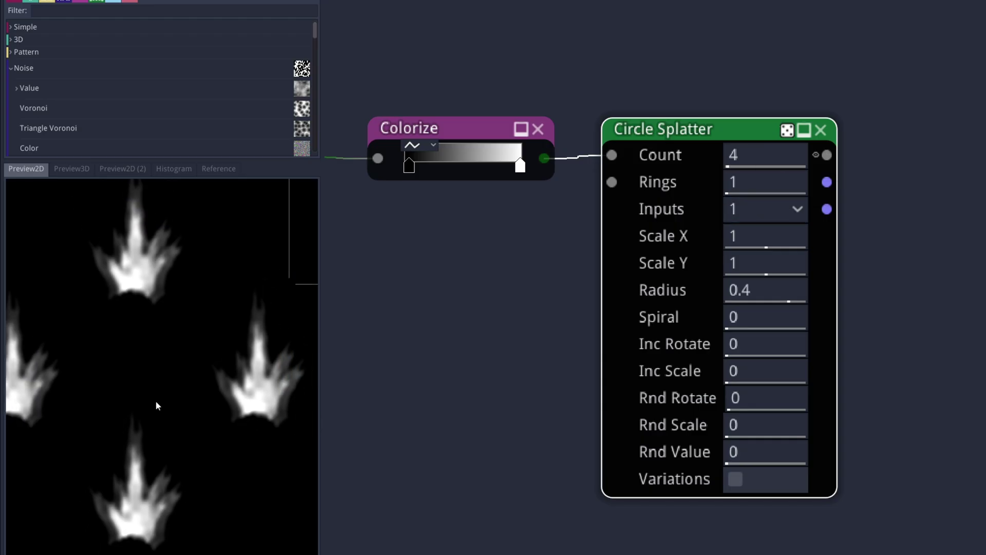
pyautogui.click(757, 290)
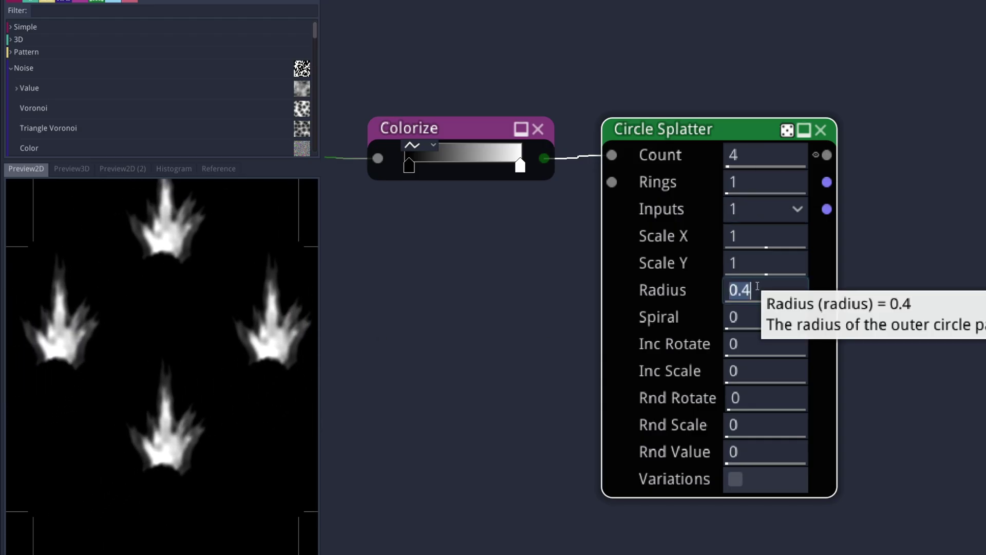
pyautogui.write('0')
pyautogui.press('Tab')
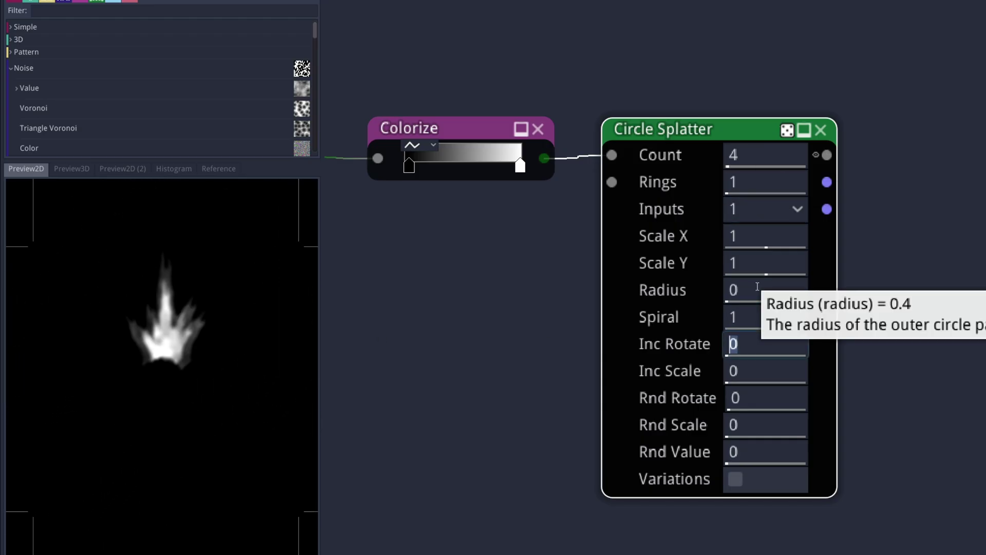
pyautogui.write('9.5')
pyautogui.press('Tab')
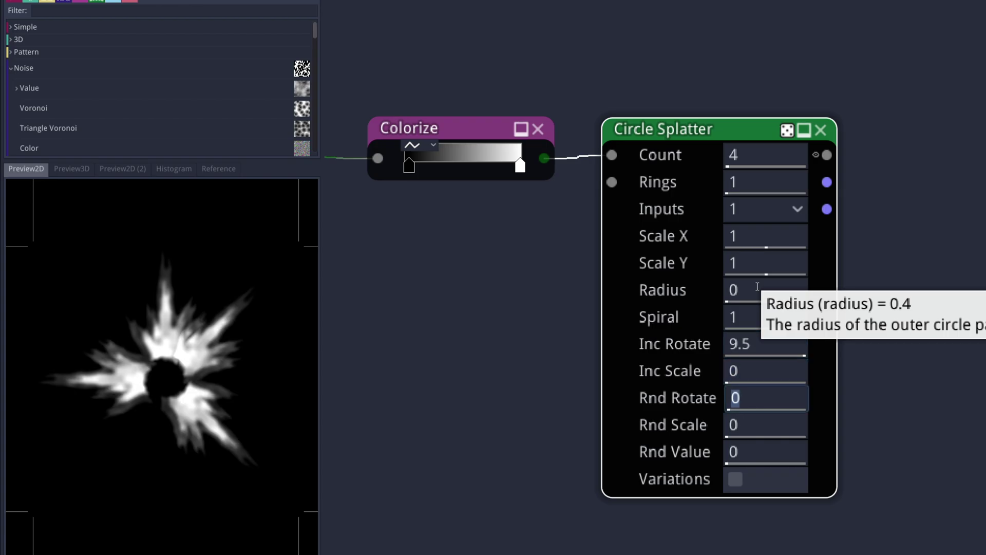
pyautogui.write('75')
pyautogui.press('Tab')
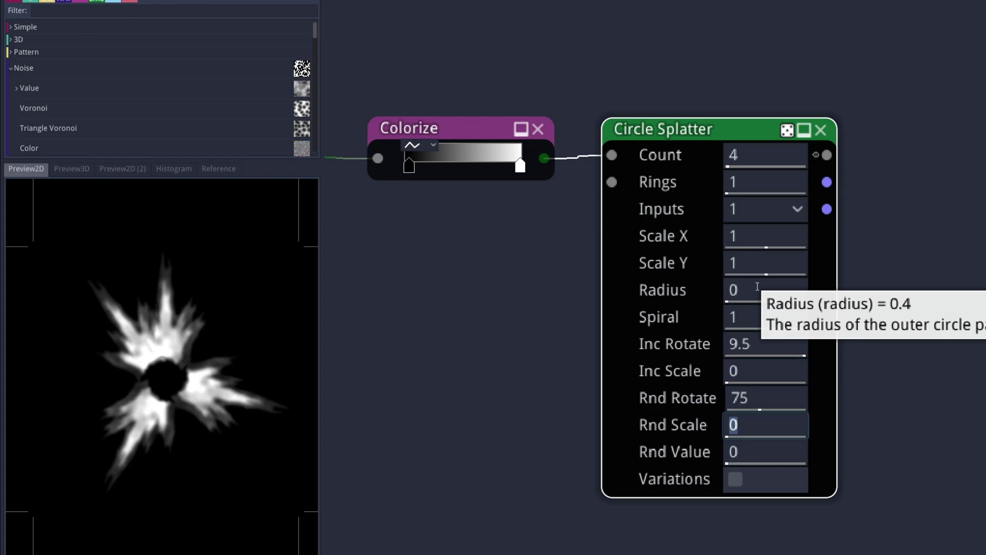
pyautogui.write('1')
pyautogui.press('Tab')
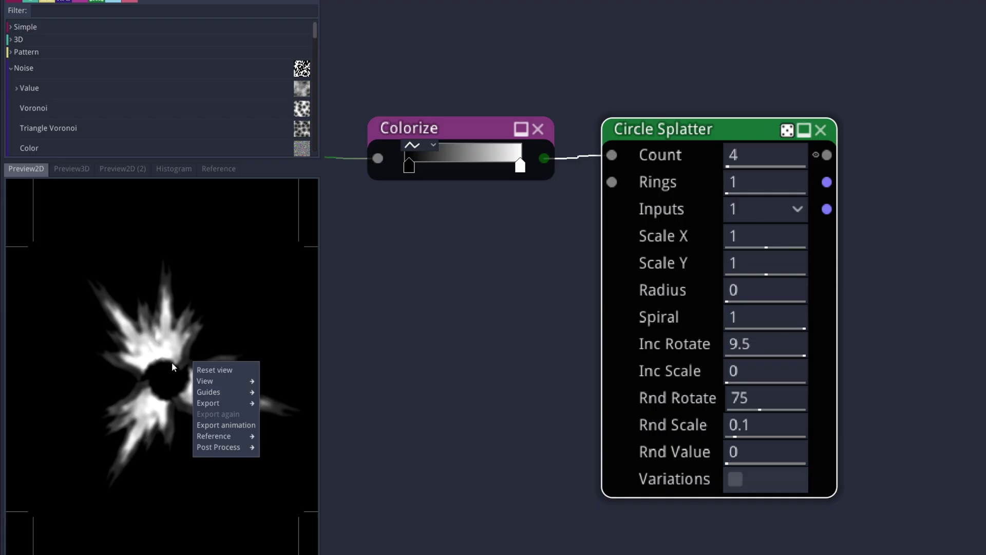
# Step: Export the preview at 1024x1024 as MuzzleFlash02.png
pyautogui.click(282, 449)
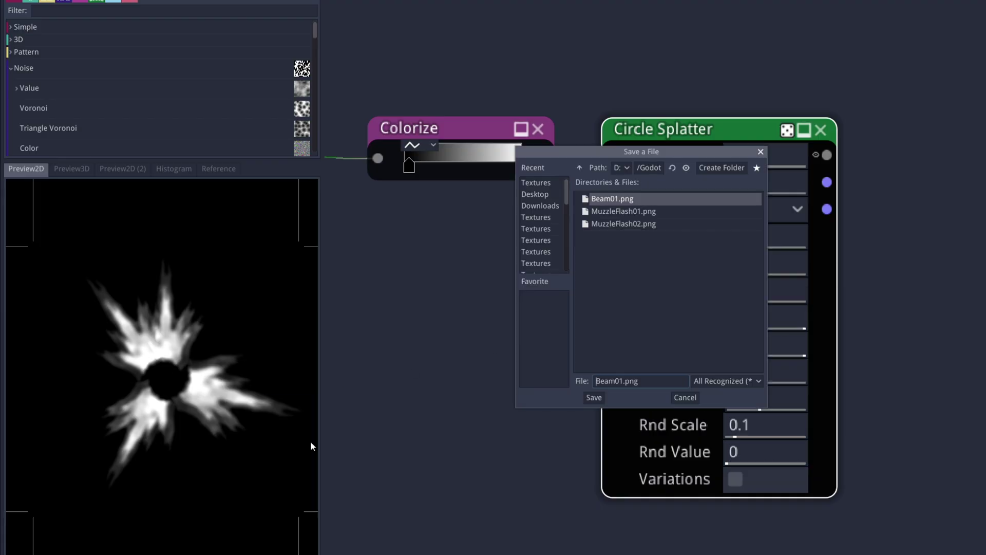
pyautogui.click(625, 224)
pyautogui.click(720, 380)
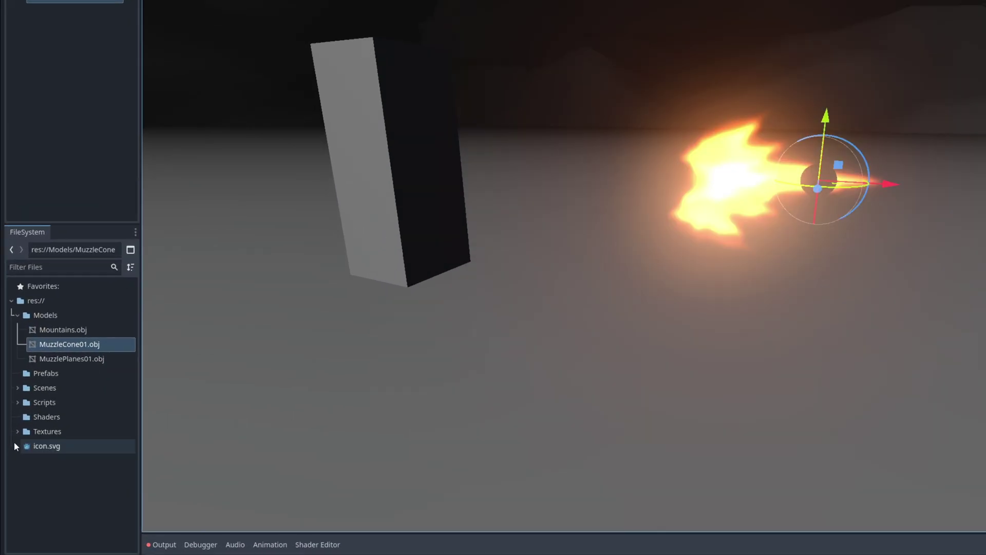
# Step: Drop MuzzleFlash02.png from res://Textures into MuzzleCone's Albedo Texture, then orbit to inspect the flash
pyautogui.click(16, 449)
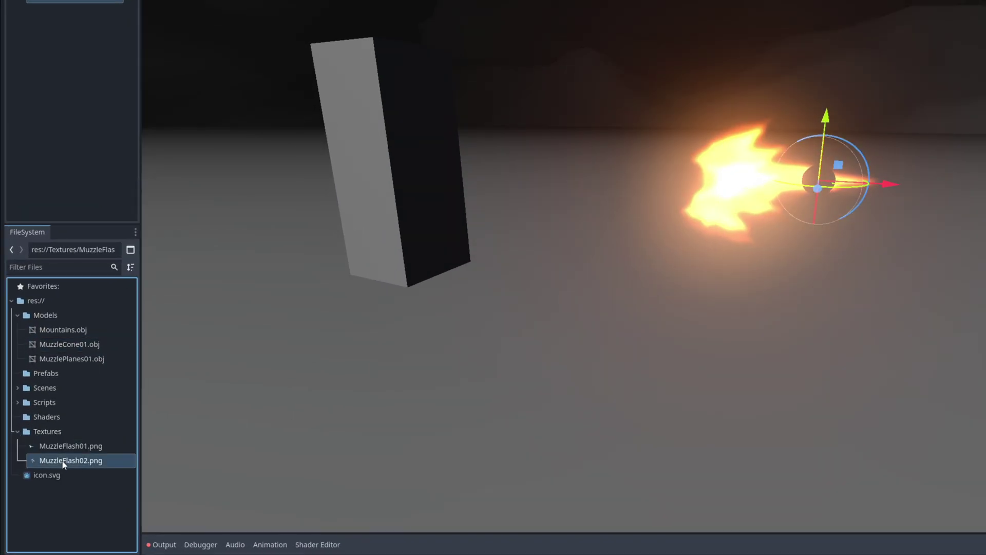
pyautogui.moveTo(54, 471); pyautogui.dragTo(800, 365)
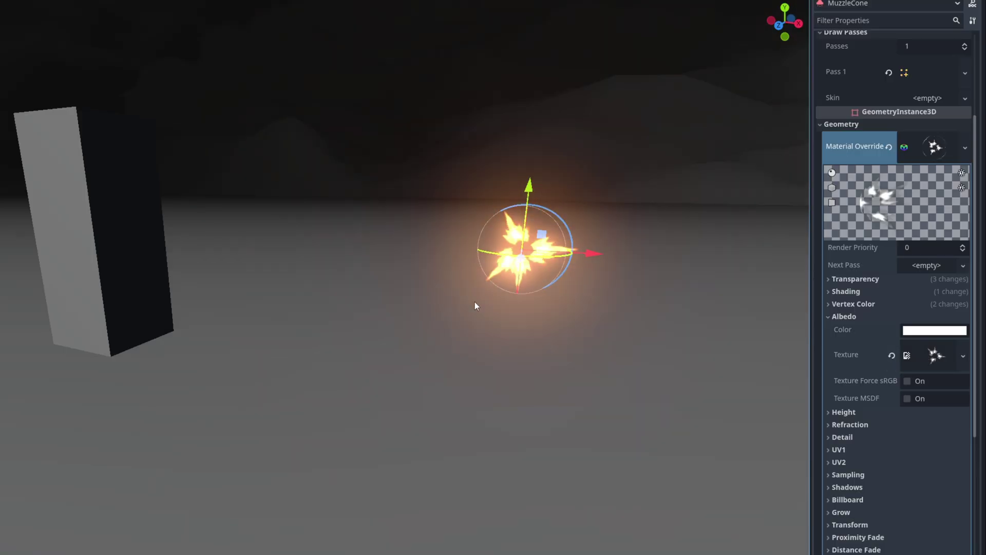
pyautogui.moveTo(475, 306)
pyautogui.mouseDown(button='middle')
pyautogui.moveTo(434, 291)
pyautogui.moveTo(316, 298)
pyautogui.moveTo(511, 311)
pyautogui.moveTo(533, 293)
pyautogui.moveTo(516, 276)
pyautogui.mouseUp(button='middle')
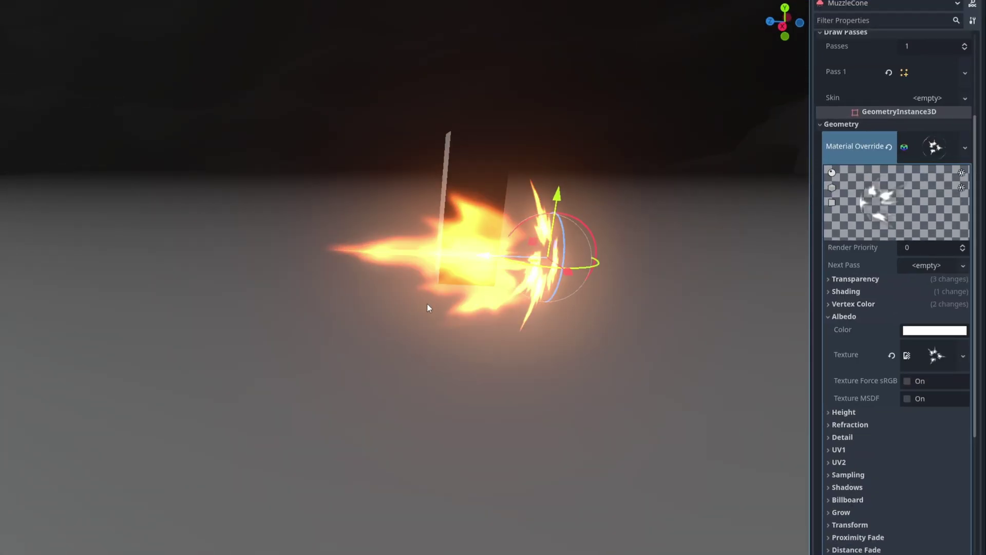
pyautogui.moveTo(429, 309)
pyautogui.mouseDown(button='middle')
pyautogui.moveTo(288, 334)
pyautogui.moveTo(412, 318)
pyautogui.moveTo(646, 334)
pyautogui.moveTo(738, 324)
pyautogui.moveTo(347, 273)
pyautogui.moveTo(354, 265)
pyautogui.moveTo(396, 311)
pyautogui.moveTo(463, 304)
pyautogui.moveTo(426, 285)
pyautogui.mouseUp(button='middle')
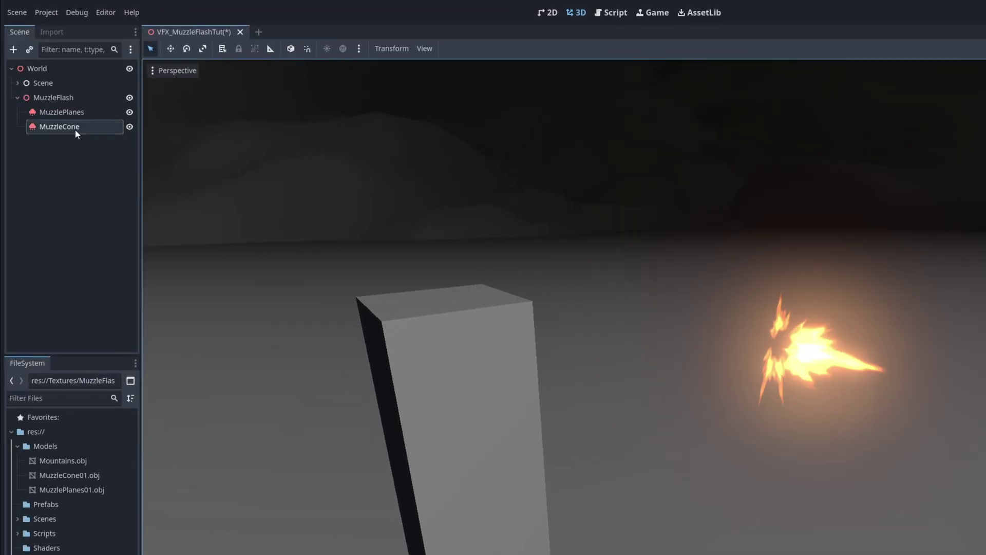
# Step: Duplicate MuzzleCone as BeamFlash and hide MuzzlePlanes and MuzzleCone
pyautogui.click(74, 129)
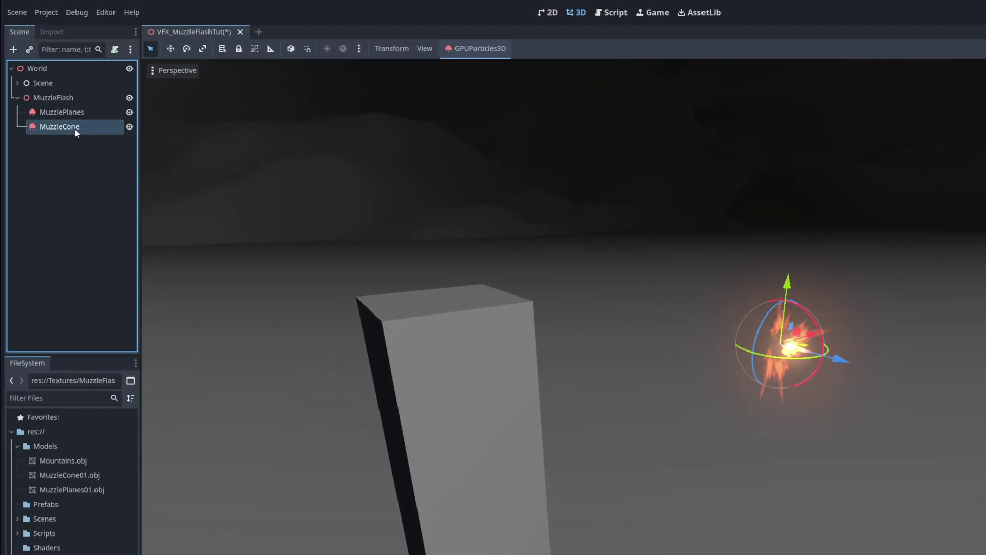
pyautogui.hotkey('ctrl', 'd')
pyautogui.doubleClick(76, 139)
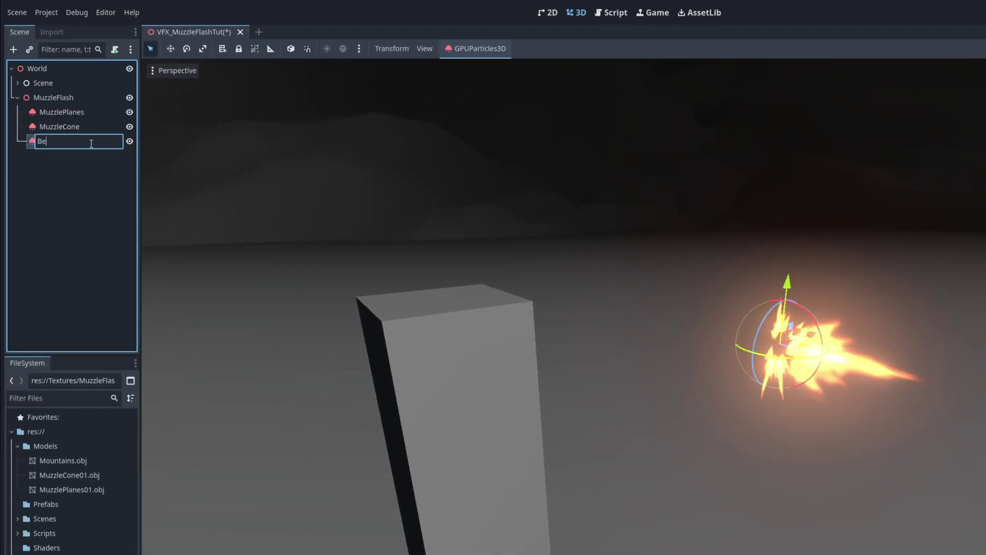
pyautogui.write('BeamFlash')
pyautogui.press('Return')
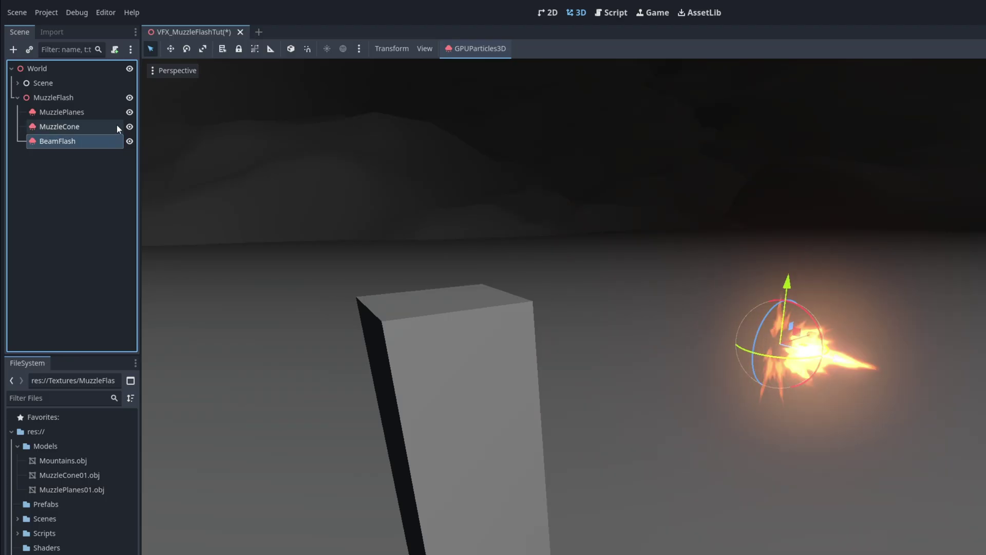
pyautogui.click(130, 126)
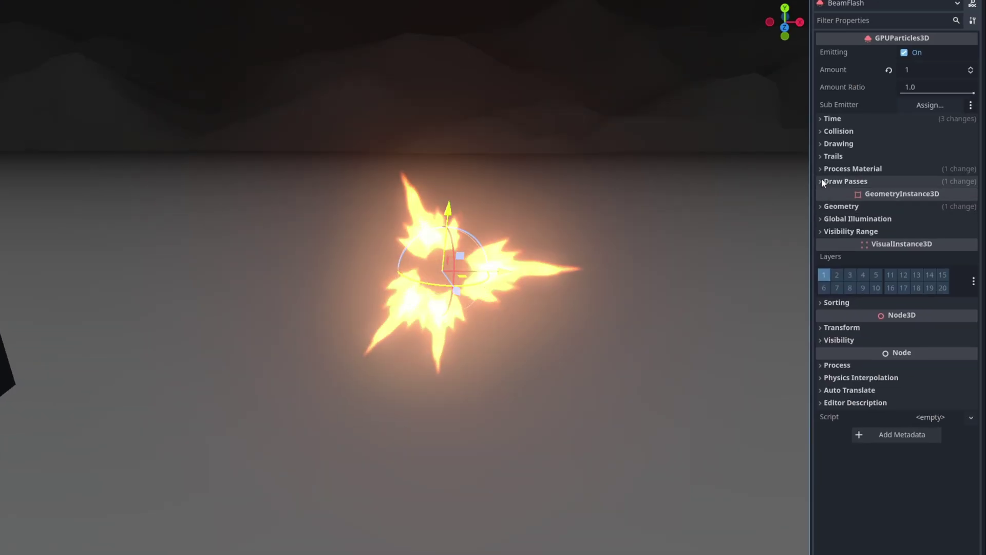
# Step: Give BeamFlash a new QuadMesh as Draw Pass 1
pyautogui.click(822, 181)
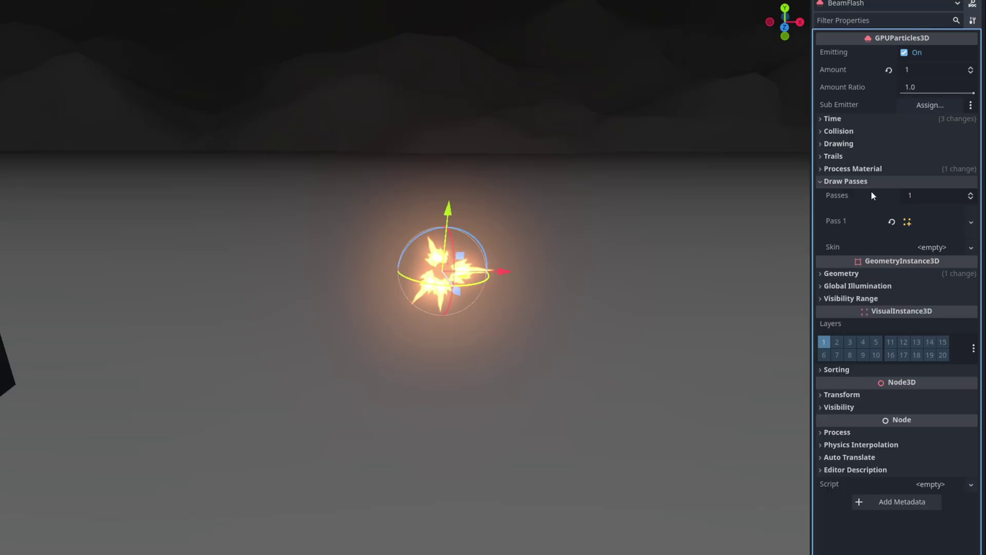
pyautogui.click(971, 222)
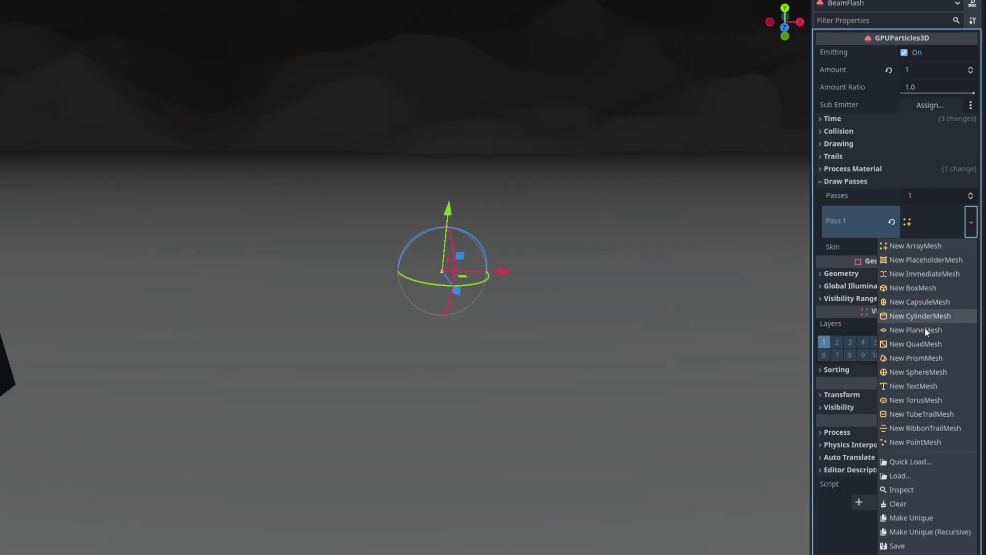
pyautogui.click(920, 344)
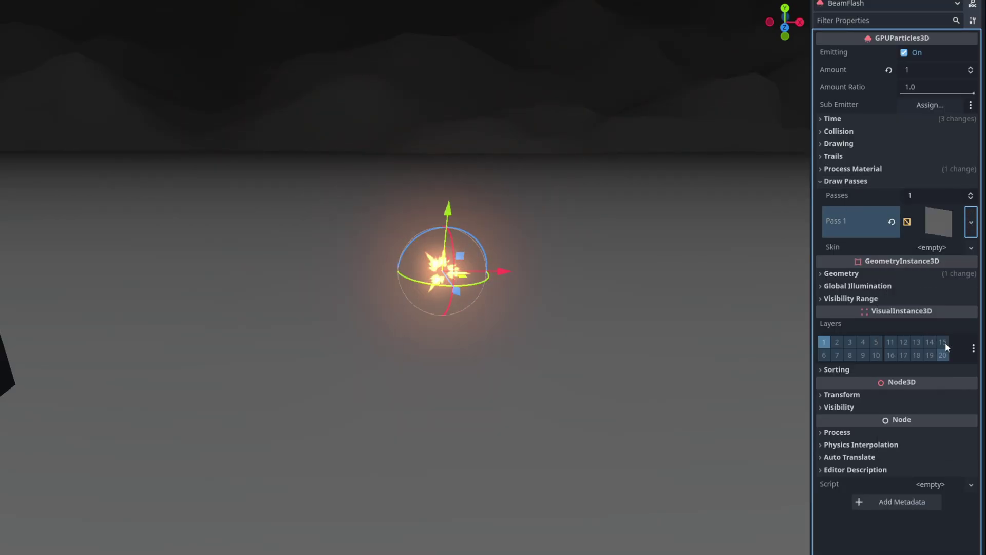
# Step: Make BeamFlash's material override unique (recursive)
pyautogui.click(836, 274)
pyautogui.click(934, 293)
pyautogui.rightClick(933, 293)
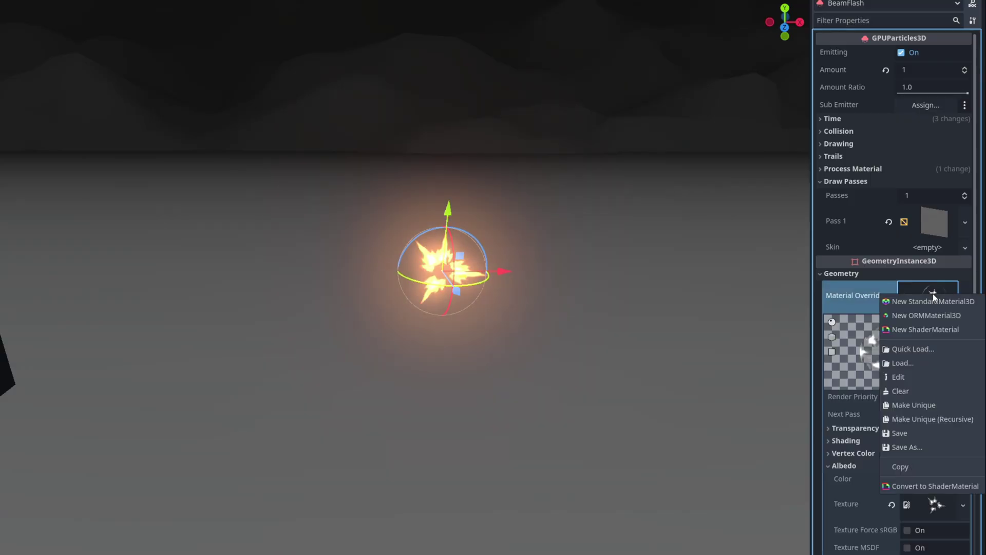
pyautogui.click(934, 418)
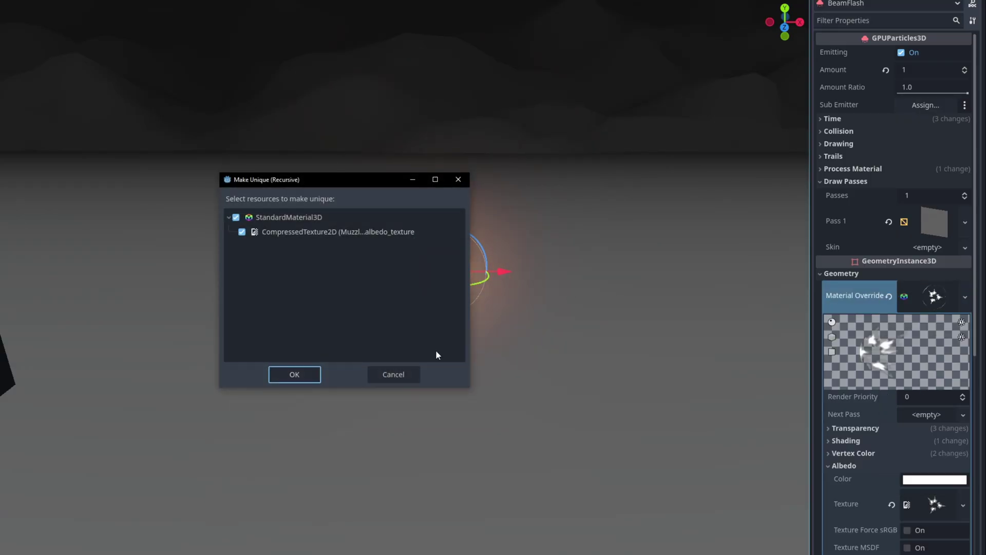
pyautogui.click(294, 375)
pyautogui.scroll(-4, 878, 321)
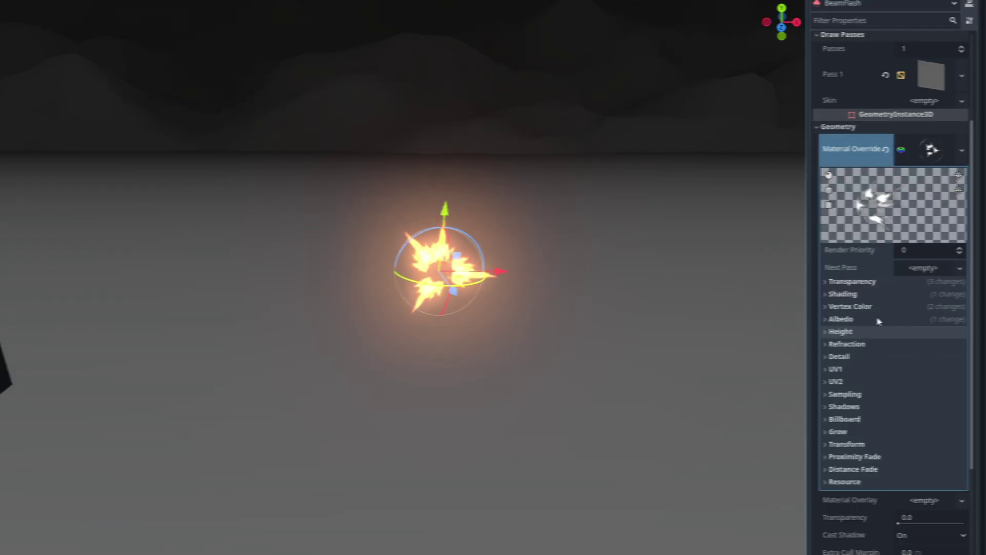
pyautogui.scroll(-2, 817, 275)
pyautogui.scroll(5, 603, 326)
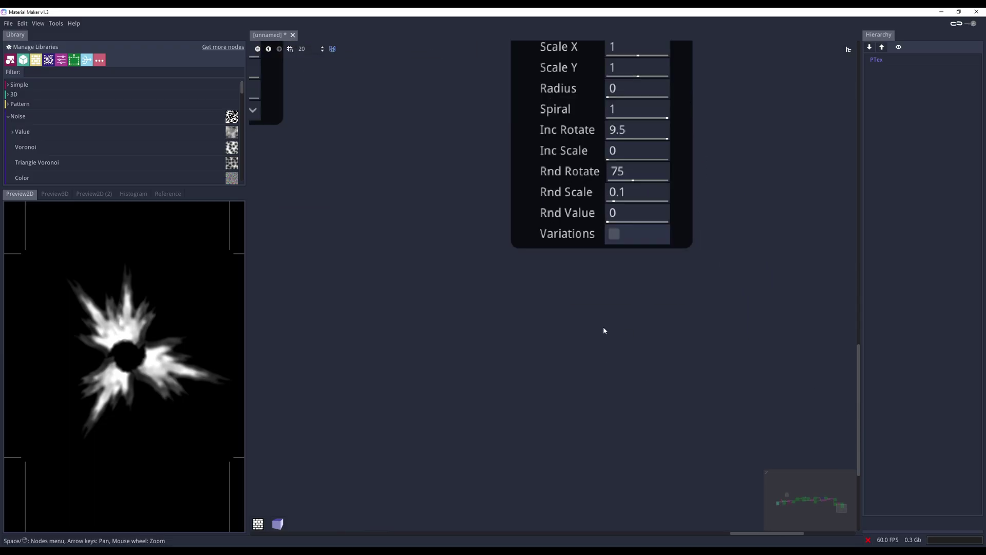
# Step: Add a Shape circle node, enlarging it and softening its edge
pyautogui.rightClick(599, 272)
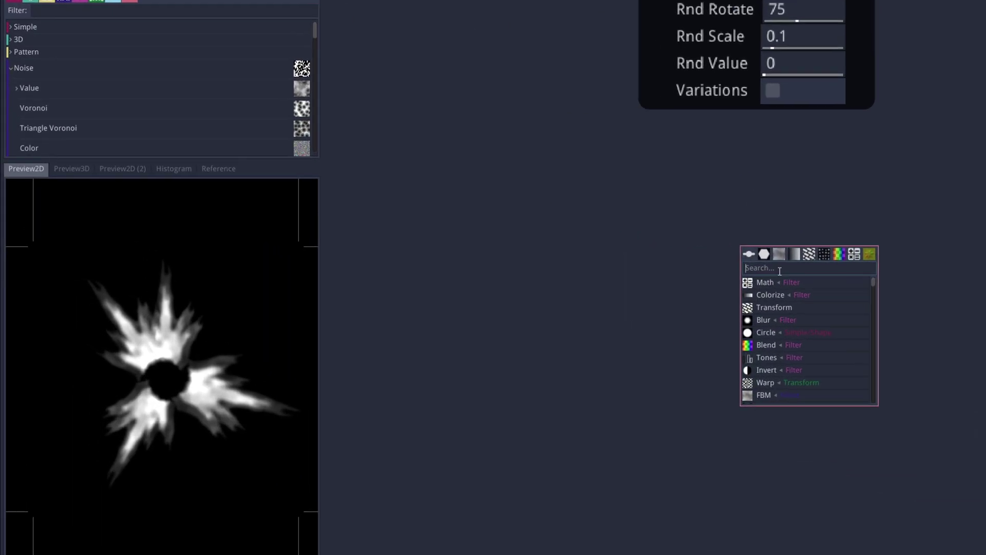
pyautogui.write('shape')
pyautogui.click(772, 283)
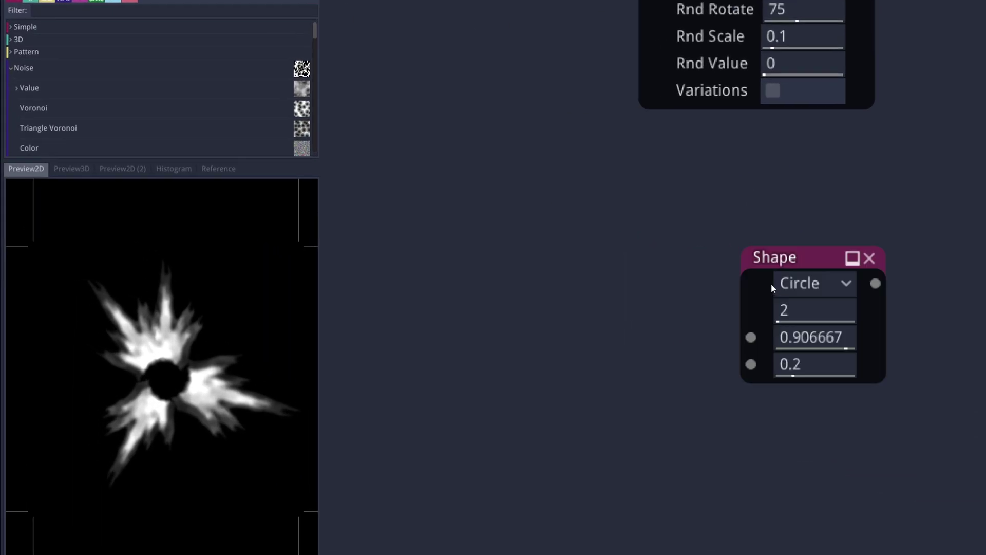
pyautogui.moveTo(806, 337); pyautogui.dragTo(847, 338)
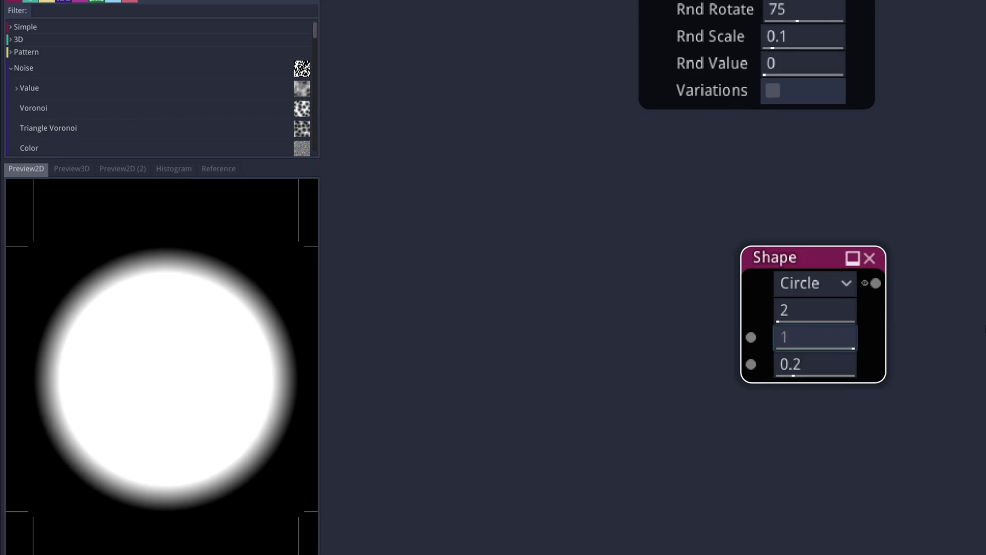
pyautogui.moveTo(802, 365)
pyautogui.mouseDown()
pyautogui.moveTo(774, 364)
pyautogui.moveTo(848, 365)
pyautogui.mouseUp()
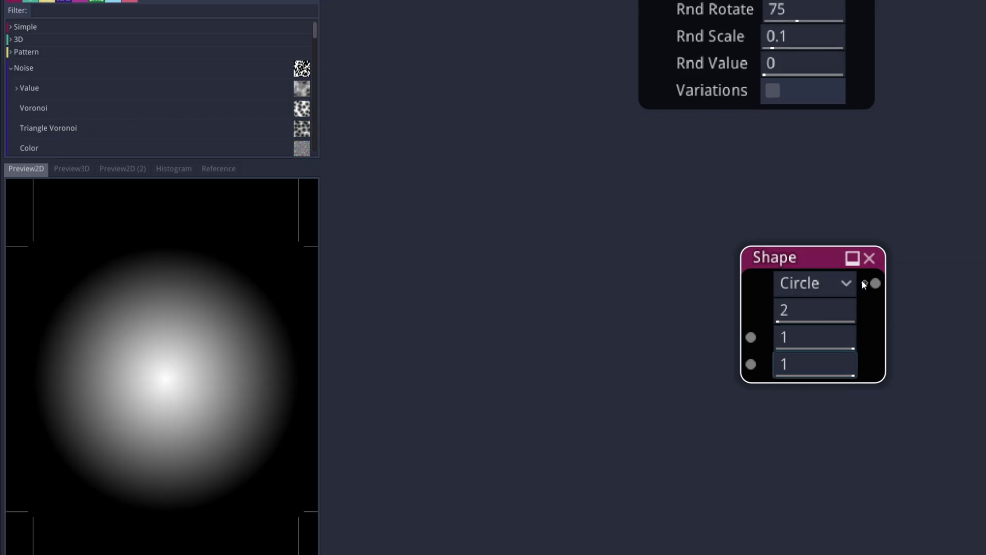
# Step: Feed Shape into a Colorize with a fully transparent dark stop, then export as Beam01.png
pyautogui.moveTo(874, 284); pyautogui.dragTo(918, 287)
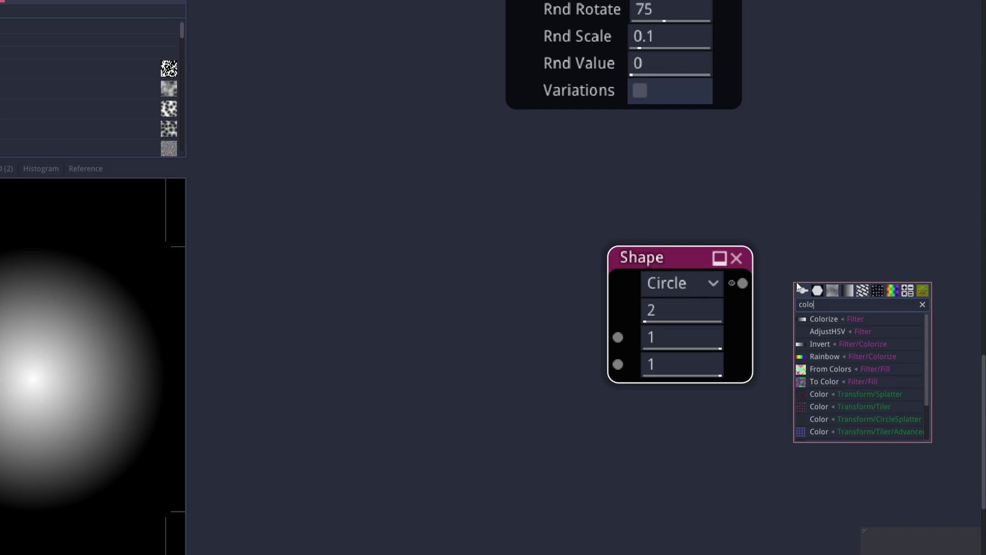
pyautogui.click(822, 319)
pyautogui.click(875, 255)
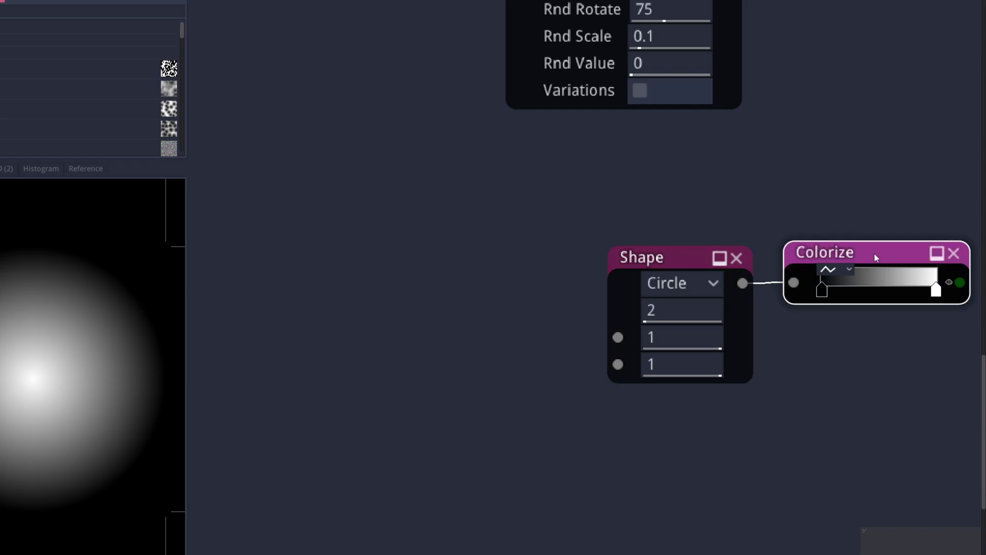
pyautogui.click(746, 293)
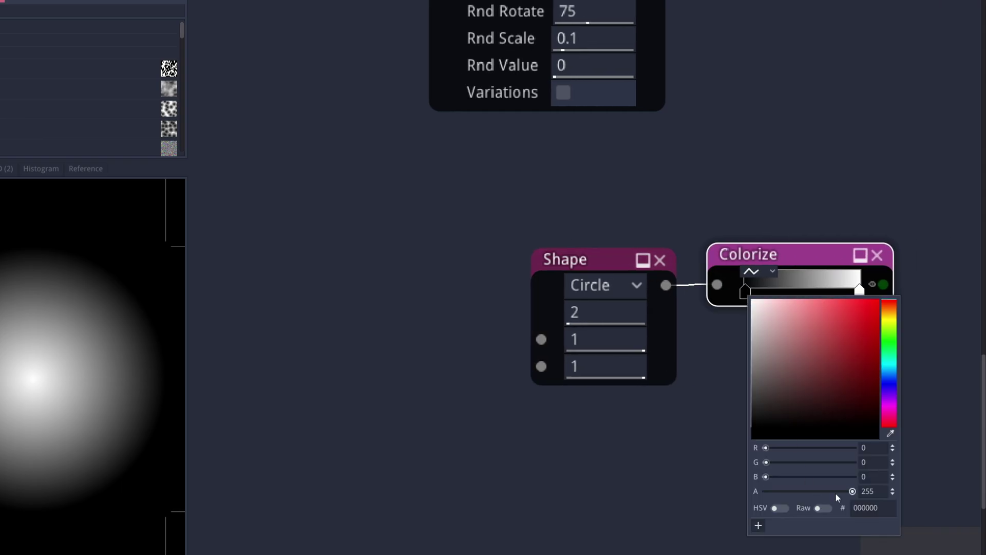
pyautogui.moveTo(853, 492); pyautogui.dragTo(741, 494)
pyautogui.click(842, 227)
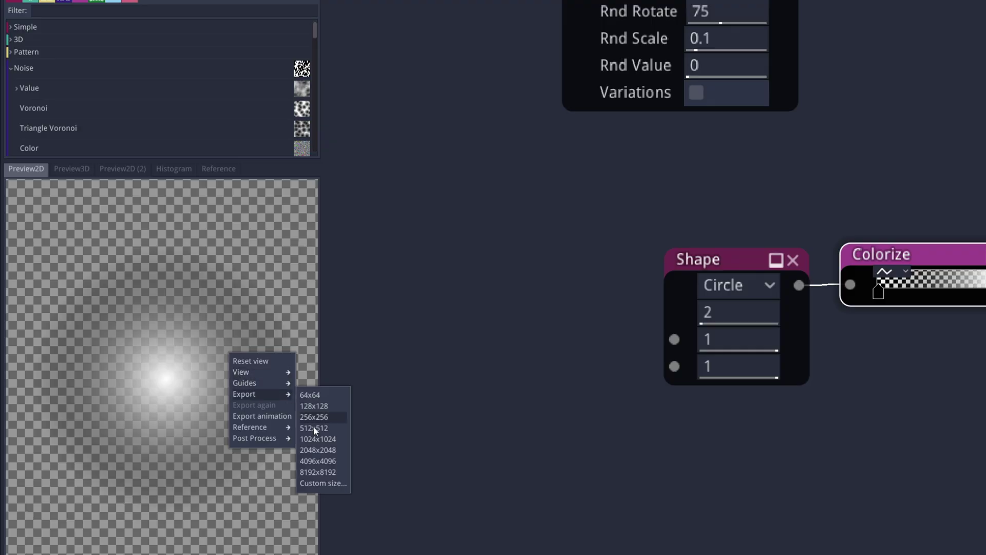
pyautogui.click(318, 457)
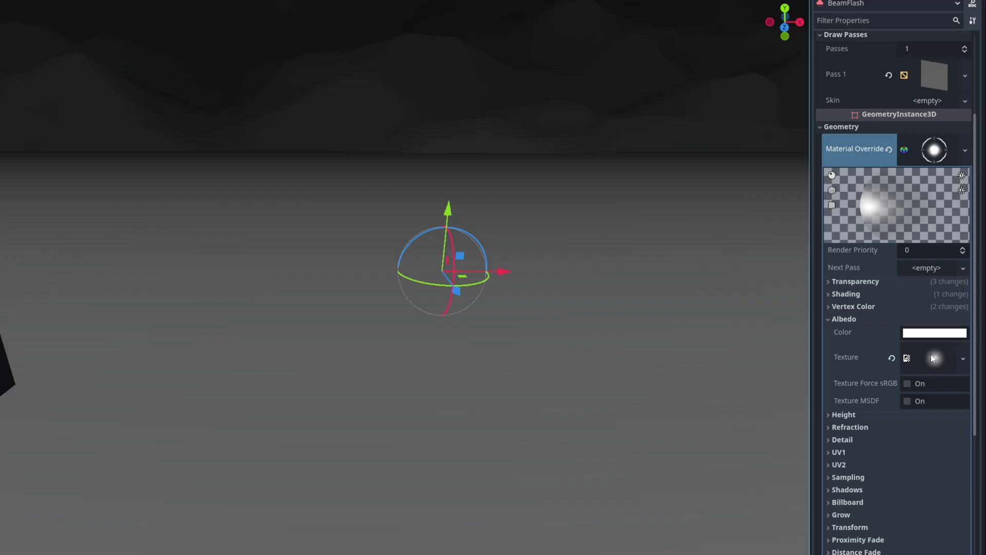
# Step: Set BeamFlash's billboard mode to Particle Billboard with Keep Scale enabled
pyautogui.click(828, 503)
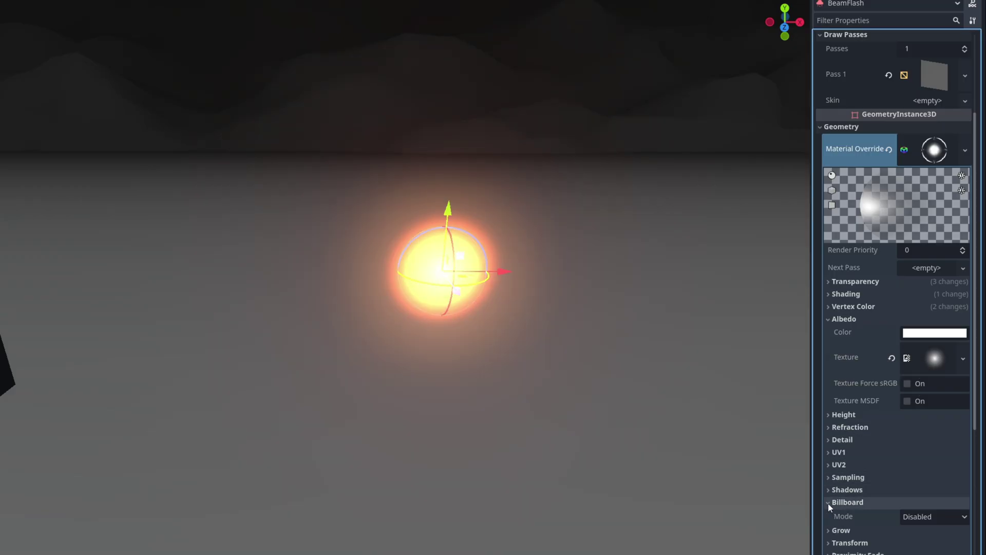
pyautogui.scroll(-4, 890, 451)
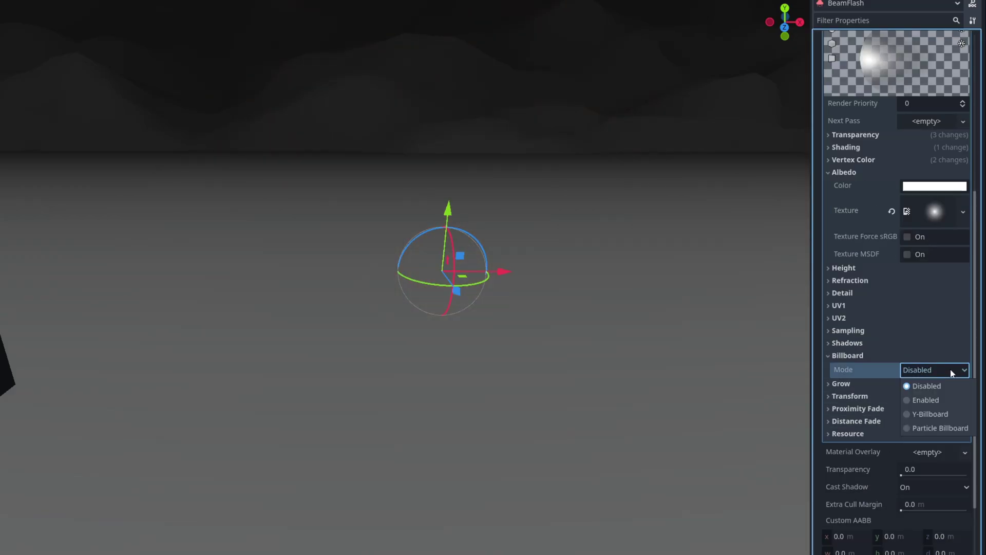
pyautogui.click(929, 428)
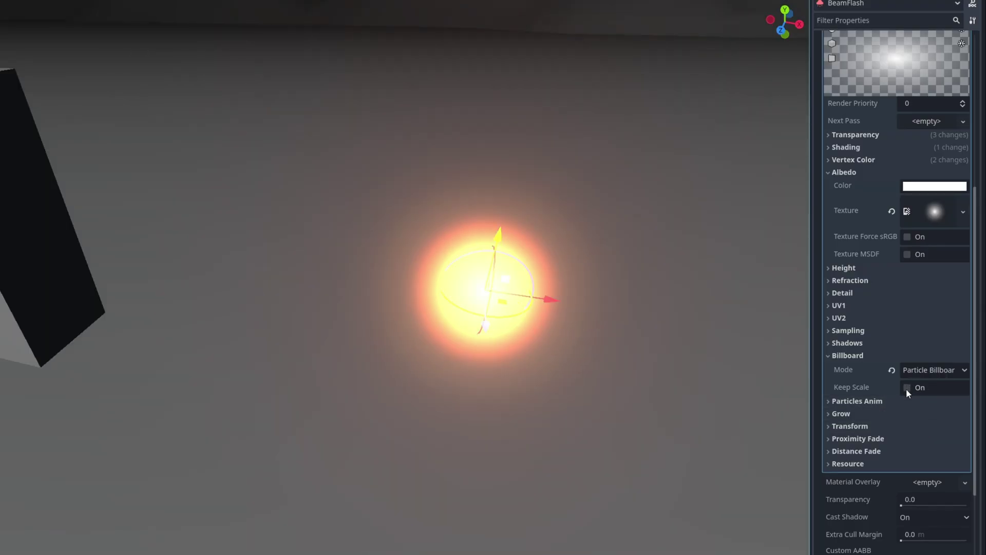
pyautogui.click(908, 387)
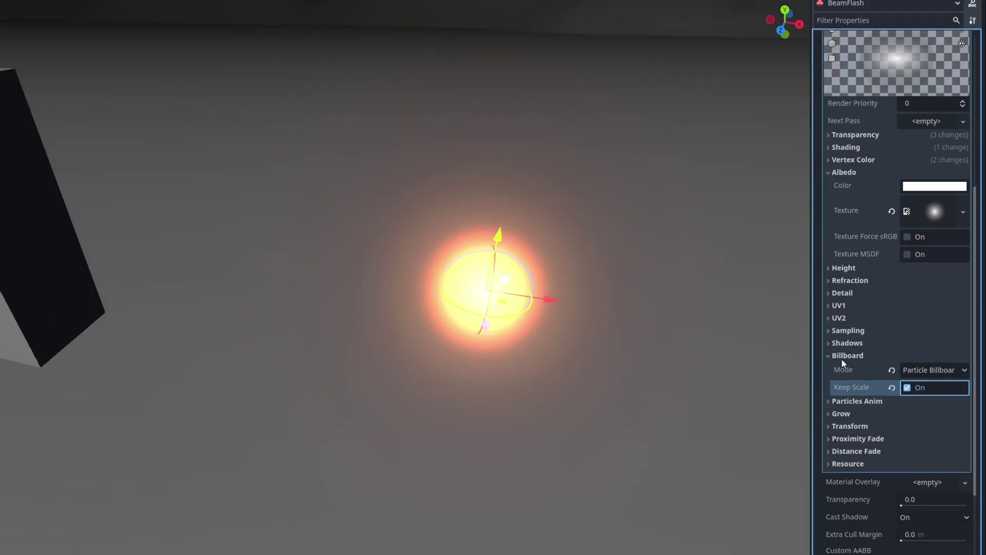
pyautogui.click(830, 355)
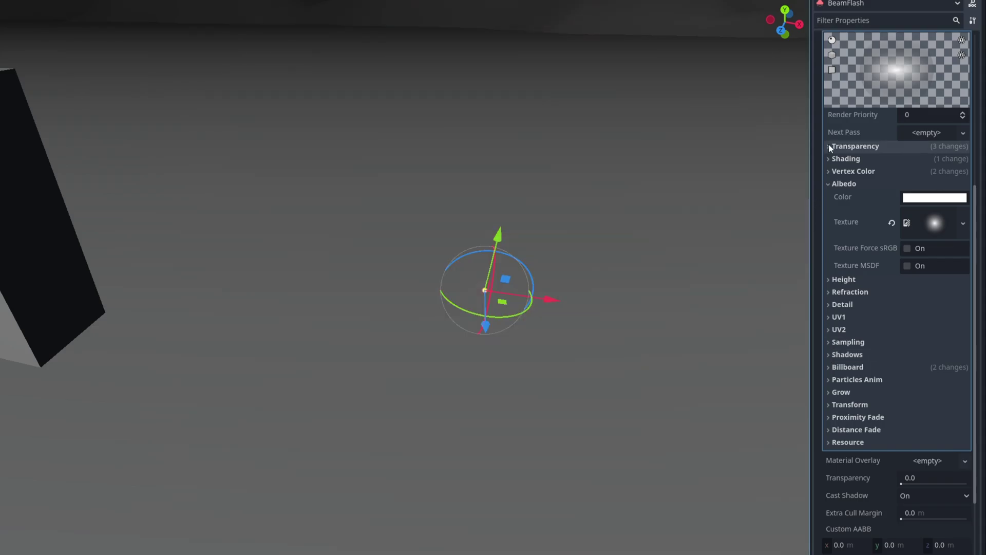
pyautogui.scroll(5, 832, 145)
# Step: Make BeamFlash's process material unique (recursive)
pyautogui.click(835, 146)
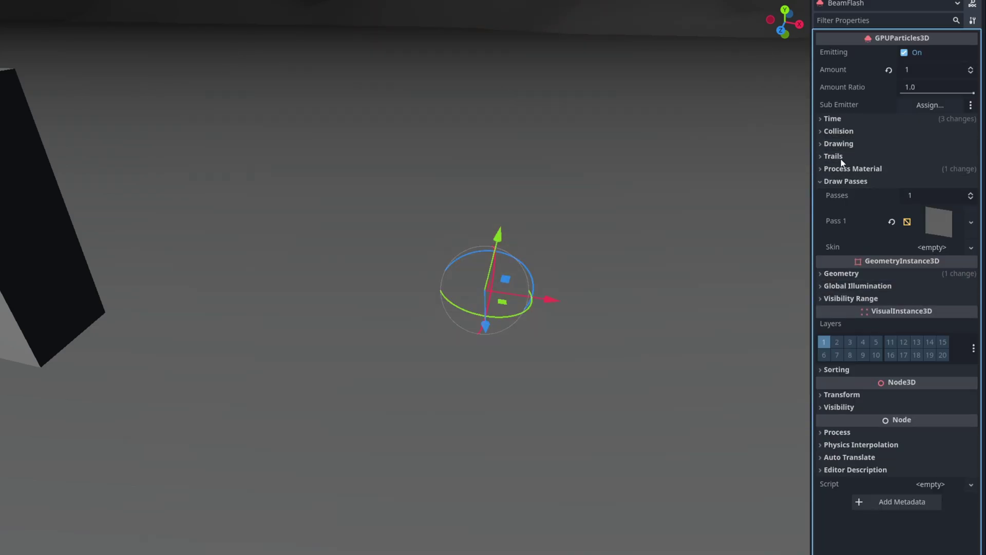
pyautogui.click(823, 180)
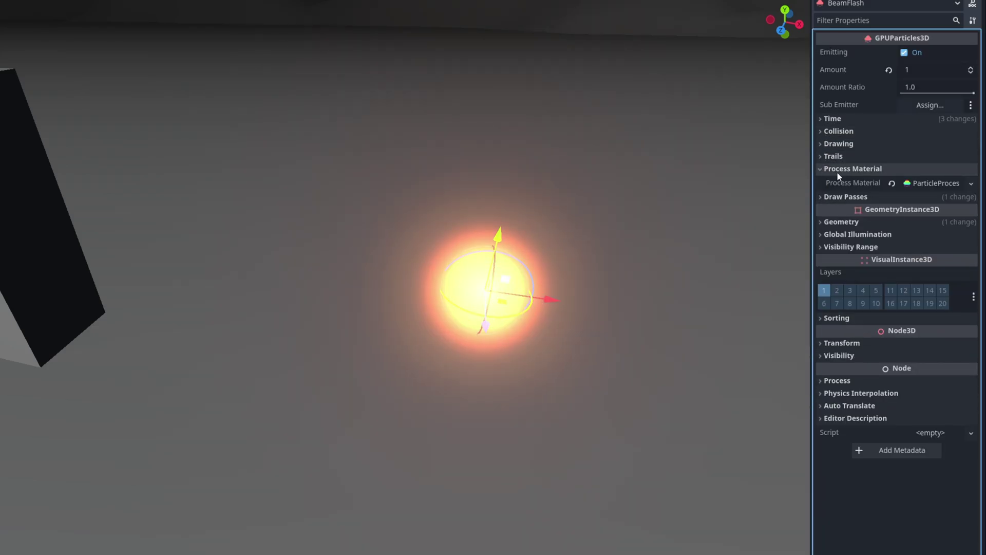
pyautogui.click(930, 183)
pyautogui.rightClick(931, 185)
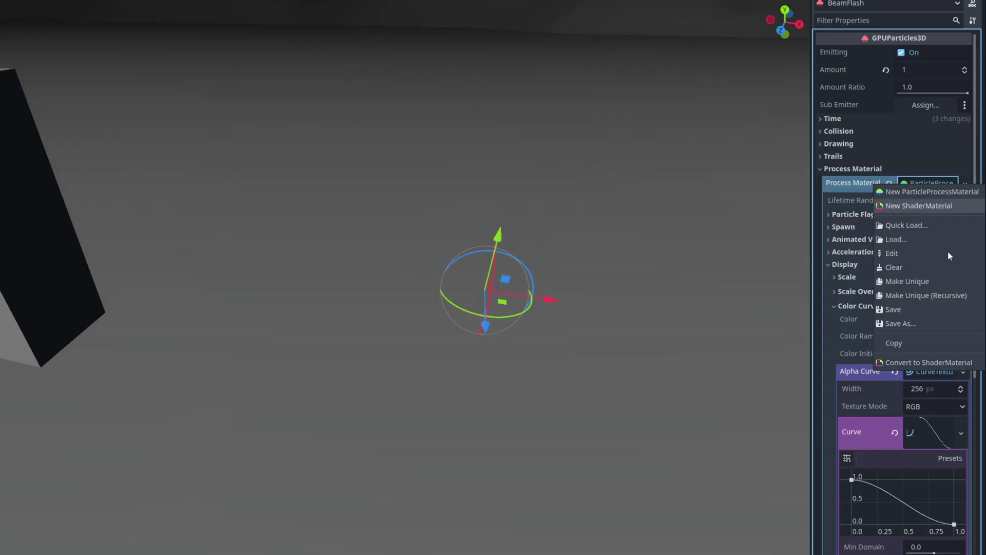
pyautogui.click(954, 296)
pyautogui.click(298, 376)
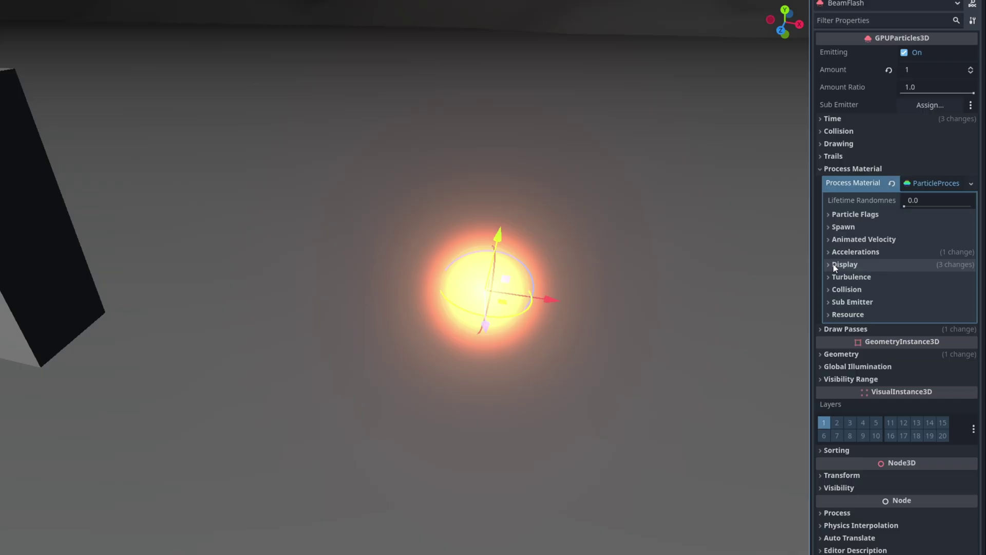
# Step: Set the particle Color under Display > Color Curves to bright yellow RAW values
pyautogui.click(830, 264)
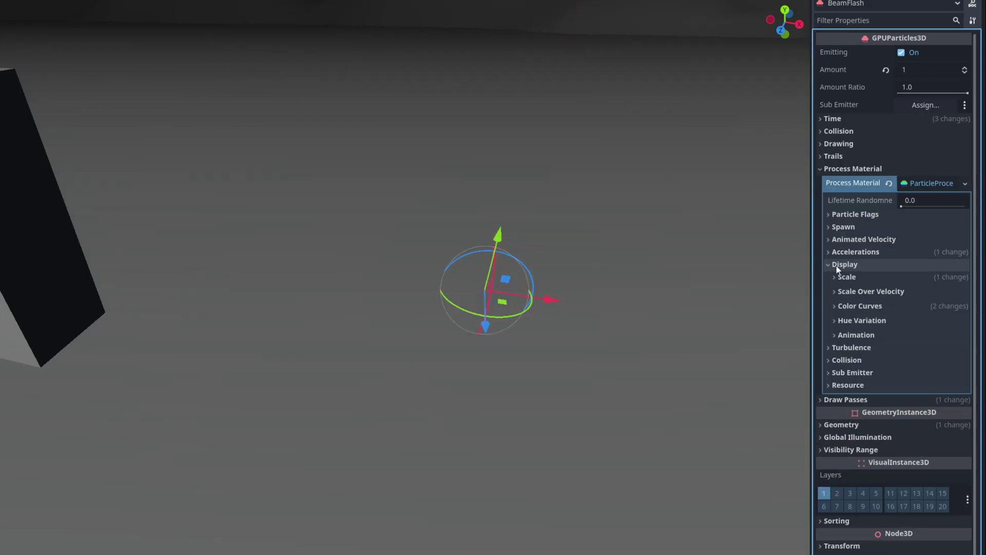
pyautogui.click(836, 306)
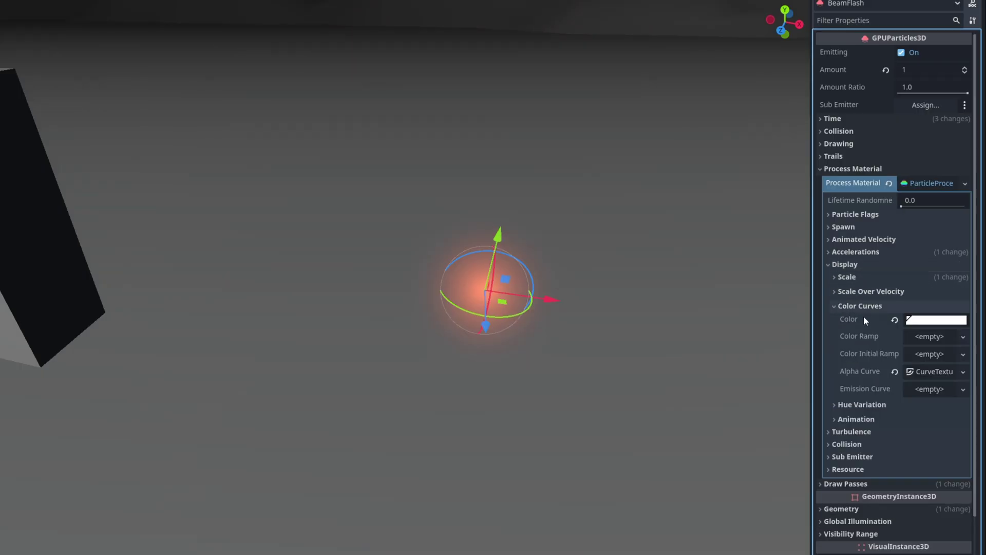
pyautogui.click(936, 320)
pyautogui.write('1.5')
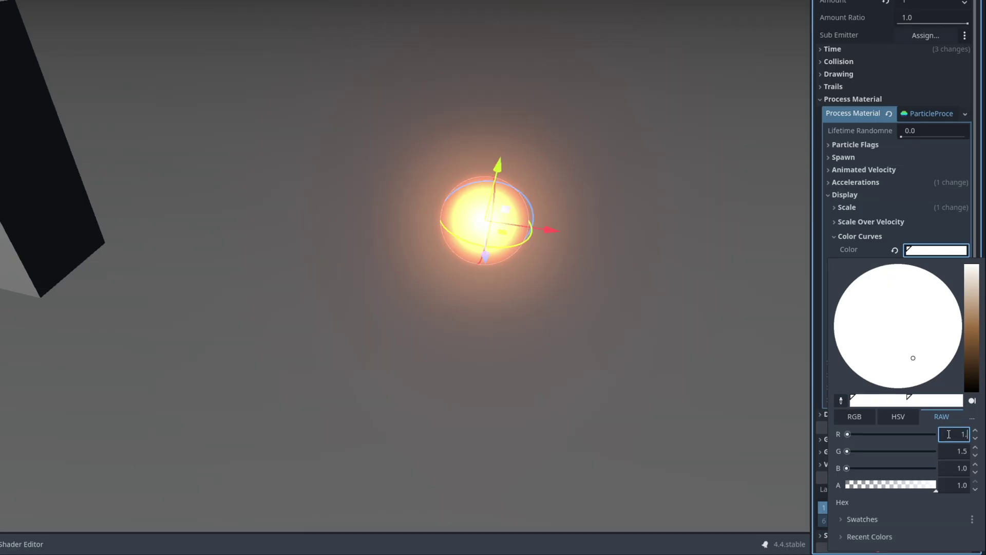
pyautogui.press('Tab')
pyautogui.write('1')
pyautogui.press('Tab')
pyautogui.press('Return')
pyautogui.press('Escape')
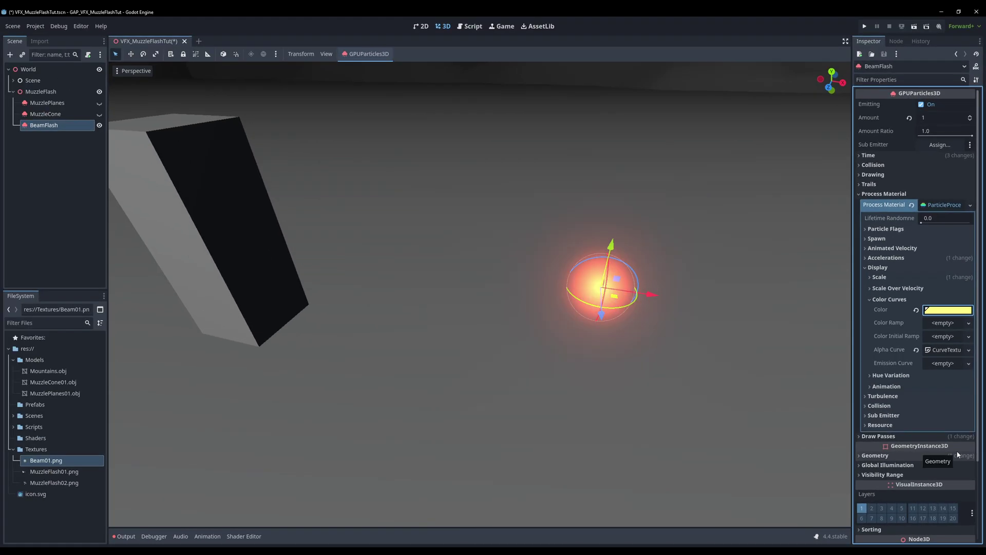
# Step: Unhide MuzzlePlanes and MuzzleCone and orbit to preview the combined flash
pyautogui.click(99, 103)
pyautogui.click(98, 113)
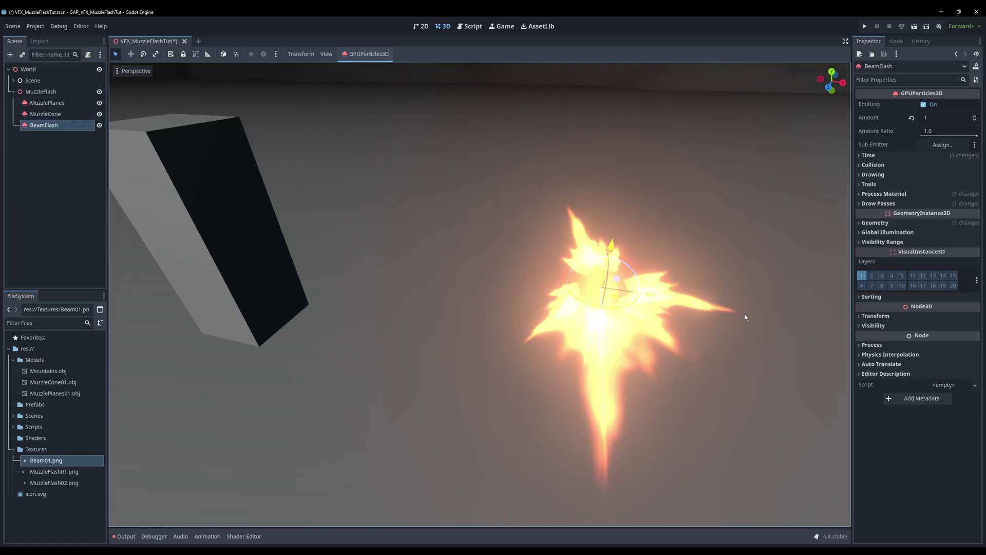
pyautogui.moveTo(745, 315)
pyautogui.mouseDown(button='right')
pyautogui.moveTo(539, 347)
pyautogui.moveTo(237, 328)
pyautogui.moveTo(284, 355)
pyautogui.mouseUp(button='right')
pyautogui.click(237, 327)
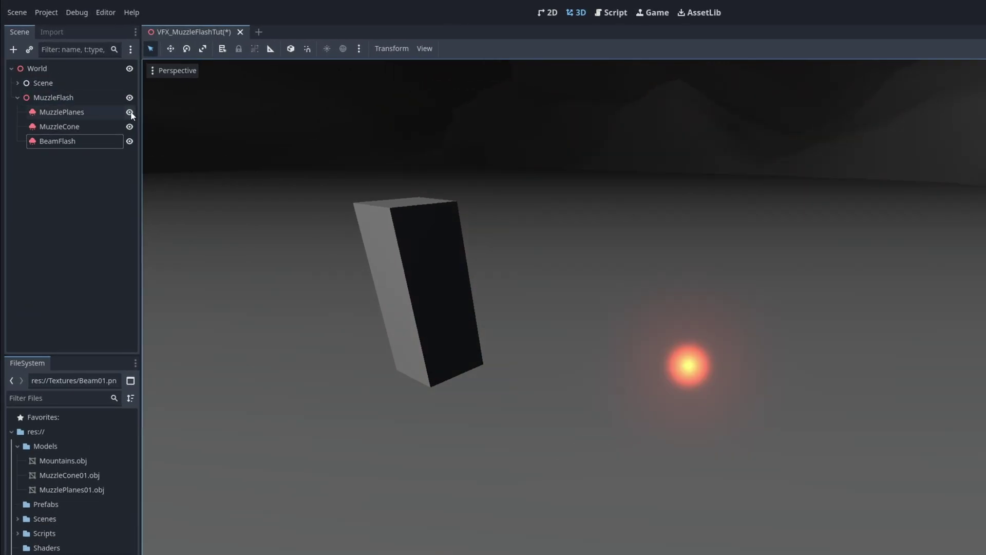
# Step: Begin adding a child node under MuzzleFlash
pyautogui.click(98, 101)
pyautogui.rightClick(95, 97)
pyautogui.click(121, 104)
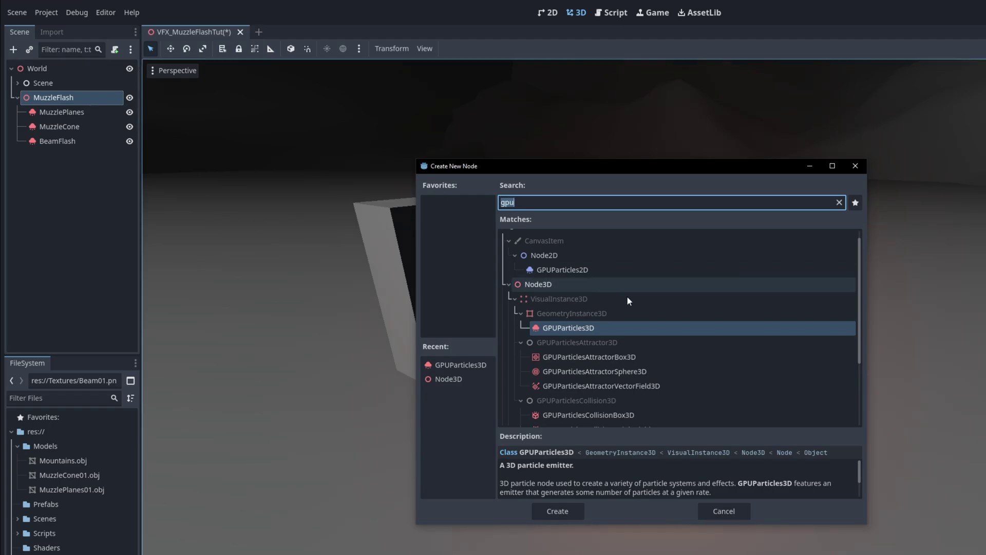
# Step: Create a GPUParticles3D child named Sparks and hide BeamFlash, MuzzleCone and MuzzlePlanes
pyautogui.doubleClick(590, 328)
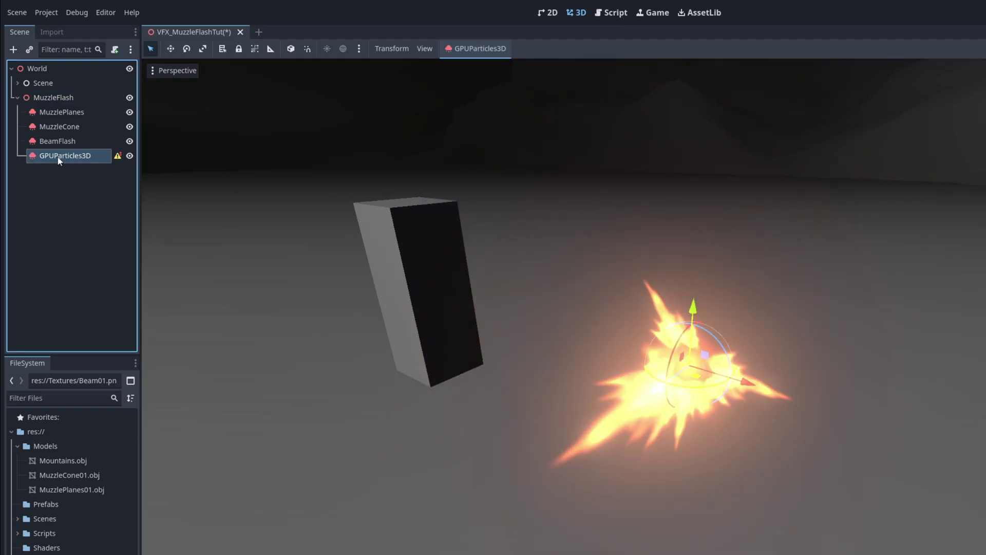
pyautogui.doubleClick(58, 157)
pyautogui.write('Sparks')
pyautogui.press('Return')
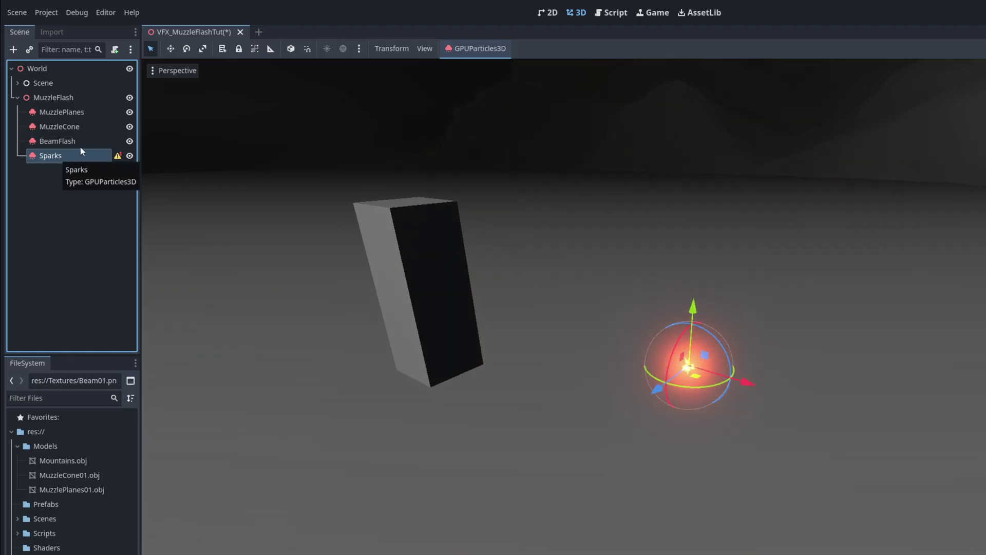
pyautogui.click(130, 141)
pyautogui.click(129, 127)
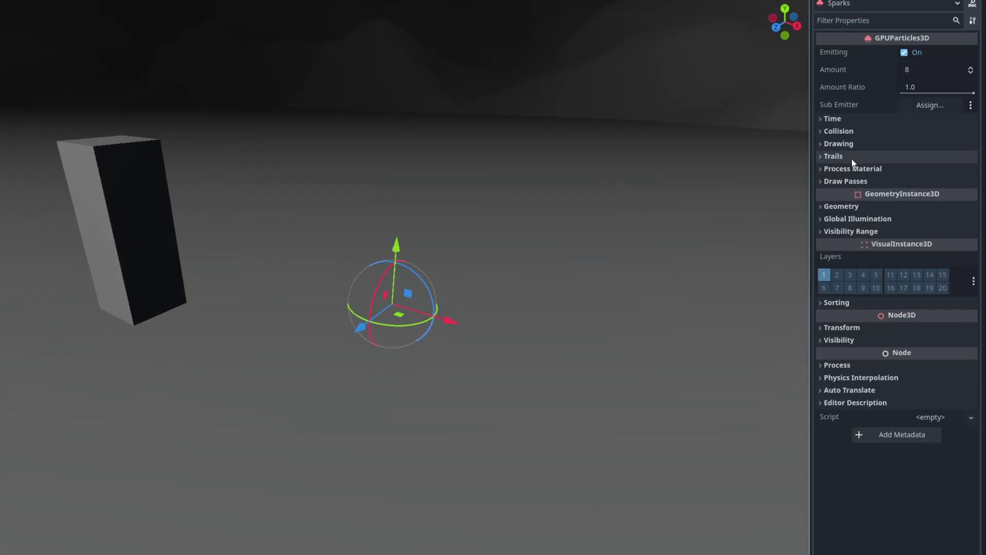
# Step: Give Sparks a QuadMesh draw pass and a new StandardMaterial3D override
pyautogui.click(832, 181)
pyautogui.click(947, 213)
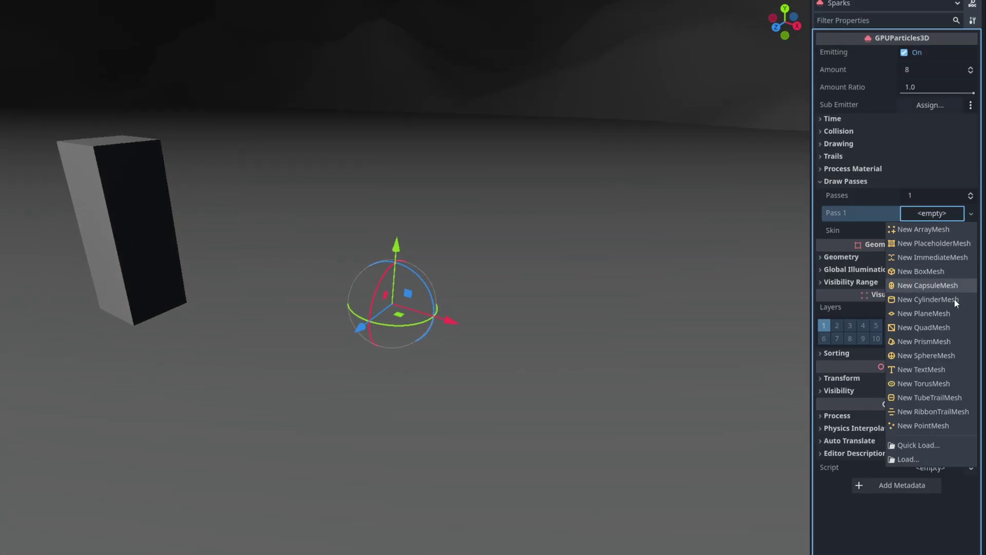
pyautogui.click(940, 326)
pyautogui.click(820, 179)
pyautogui.click(828, 206)
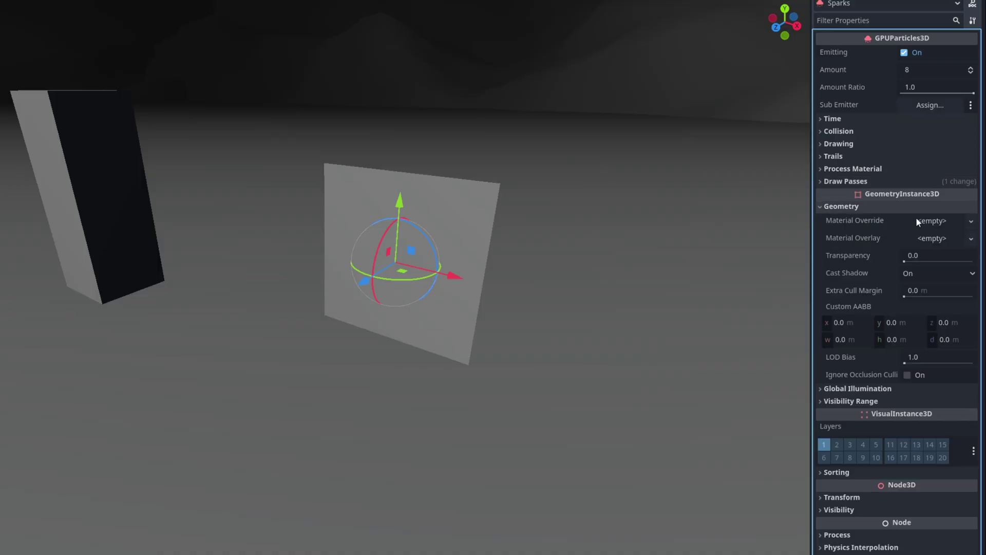
pyautogui.click(971, 220)
pyautogui.click(945, 241)
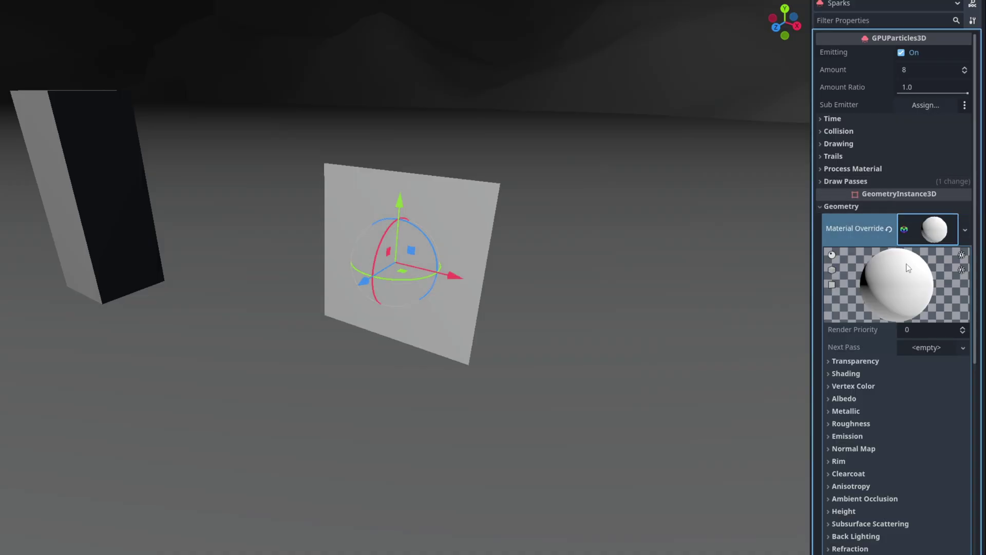
pyautogui.scroll(-3, 907, 291)
# Step: Set the spark material to additive blending with Cull Mode Disabled
pyautogui.click(829, 214)
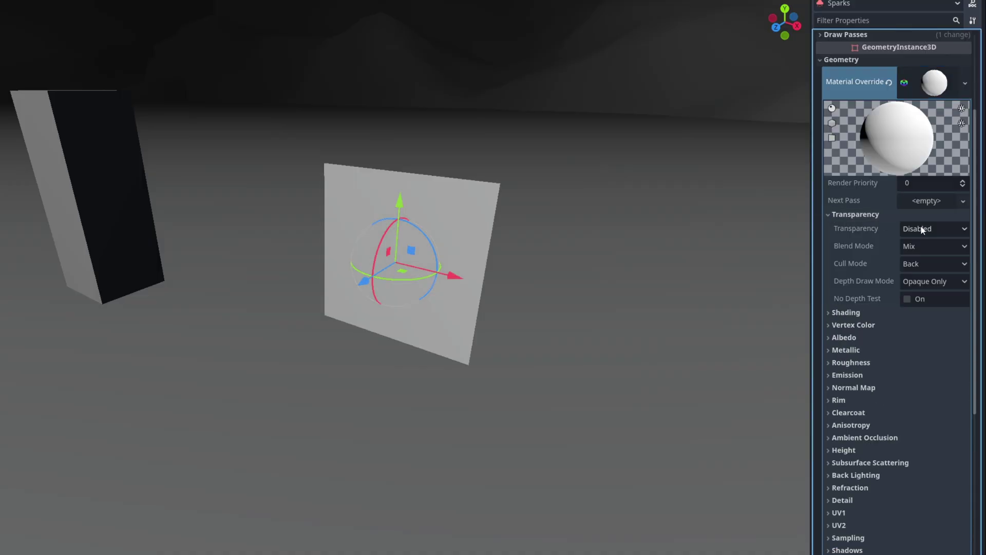
pyautogui.click(917, 243)
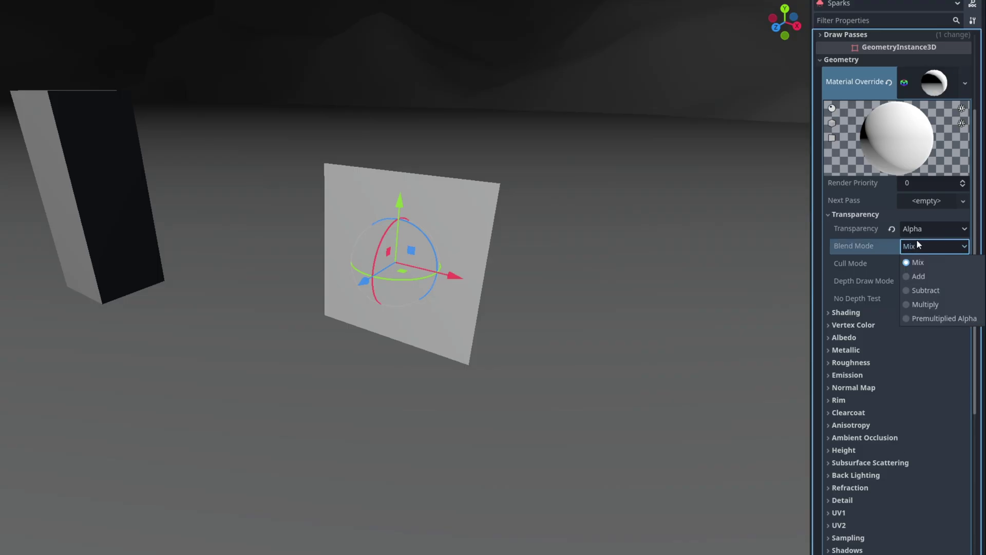
pyautogui.click(927, 275)
pyautogui.click(920, 263)
pyautogui.click(932, 308)
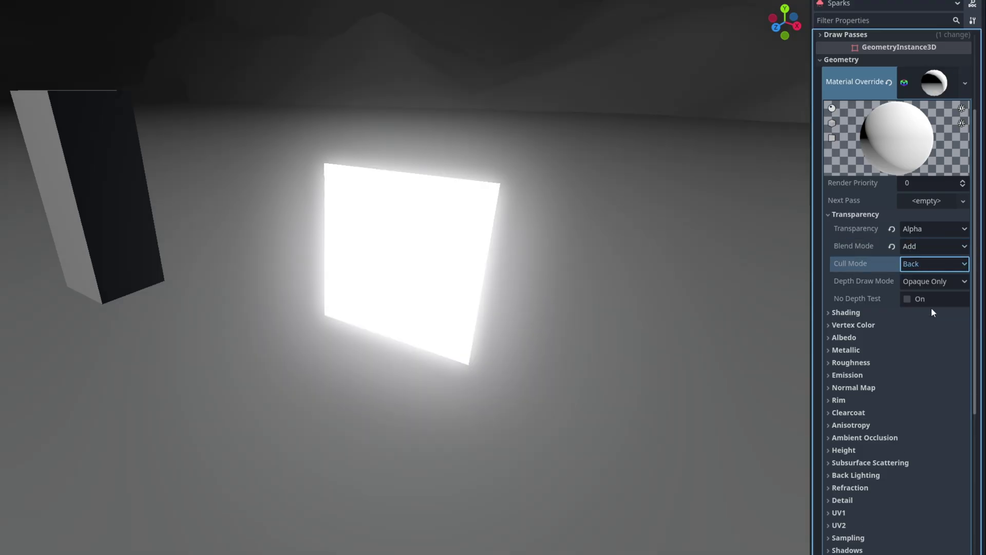
pyautogui.click(828, 216)
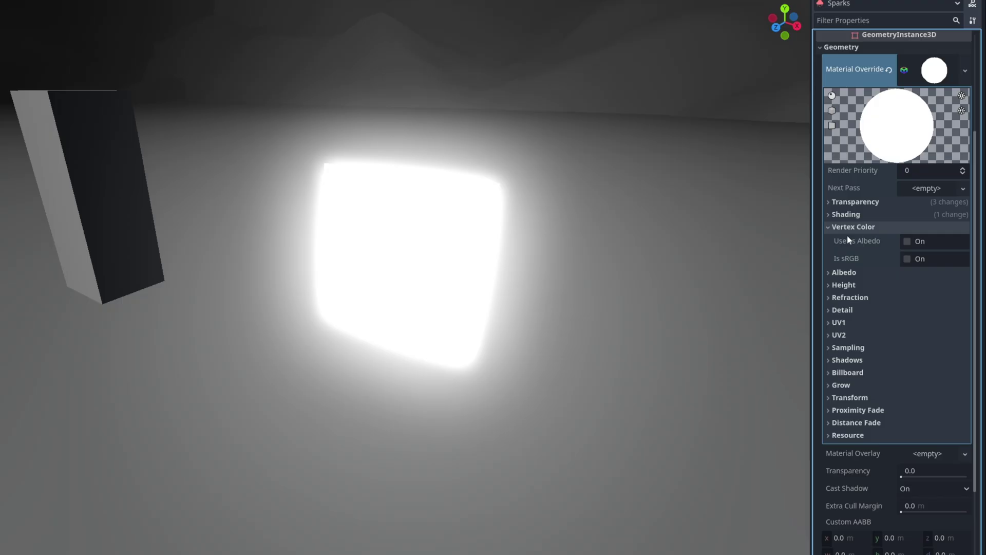
# Step: Use sRGB vertex colour as albedo and load Beam01.png as the Albedo texture
pyautogui.click(907, 242)
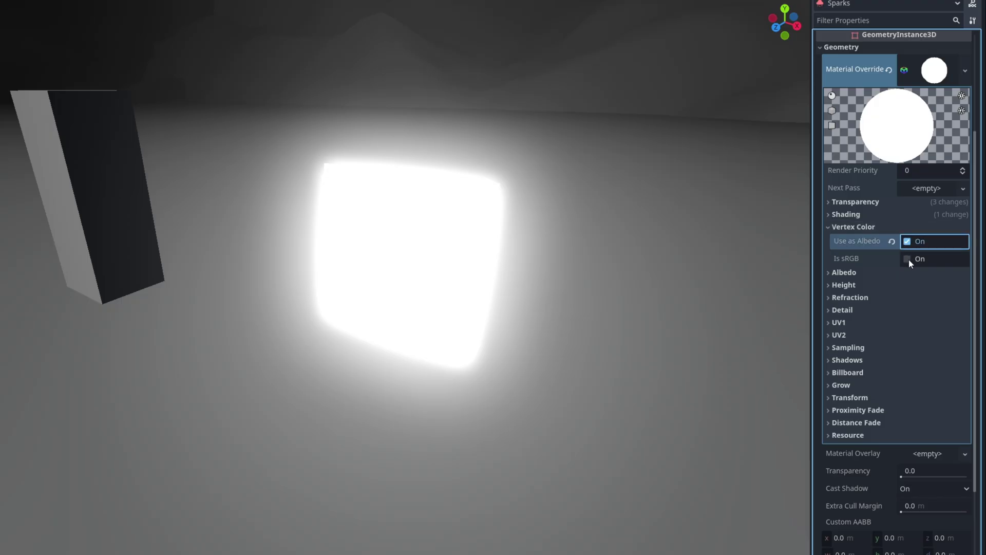
pyautogui.click(909, 260)
pyautogui.click(827, 227)
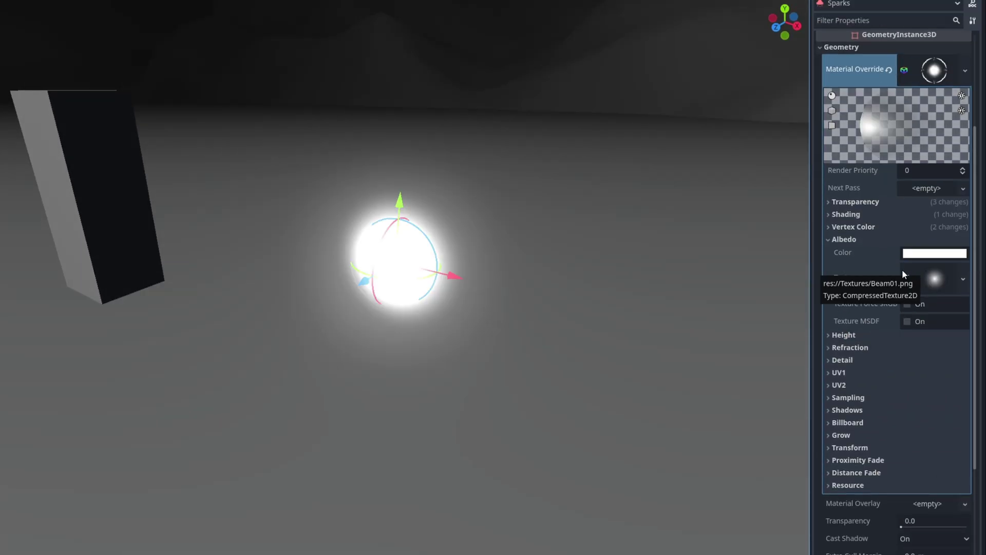
pyautogui.click(848, 239)
# Step: Give Sparks a new ParticleProcessMaterial with gravity Y set to 0
pyautogui.click(836, 46)
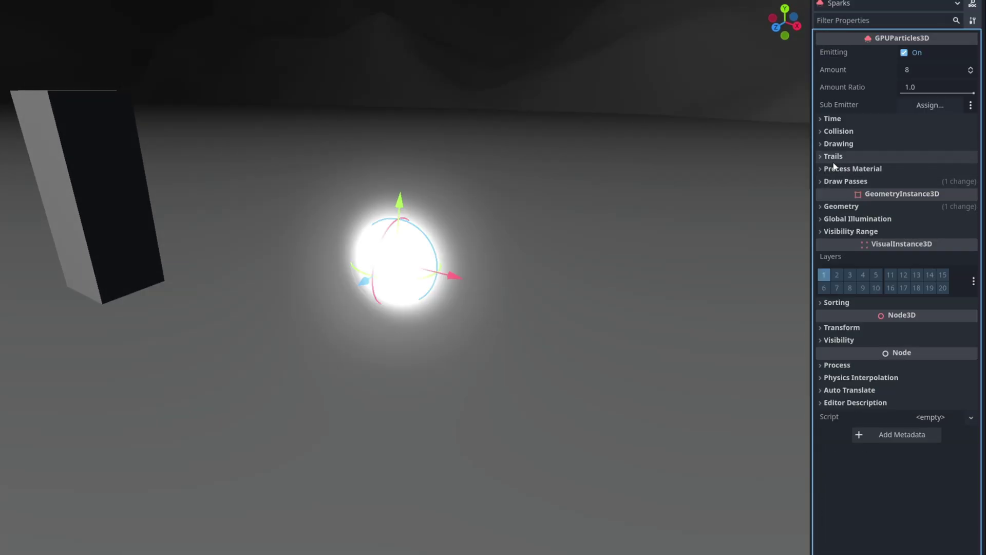
pyautogui.click(848, 168)
pyautogui.click(971, 183)
pyautogui.click(951, 201)
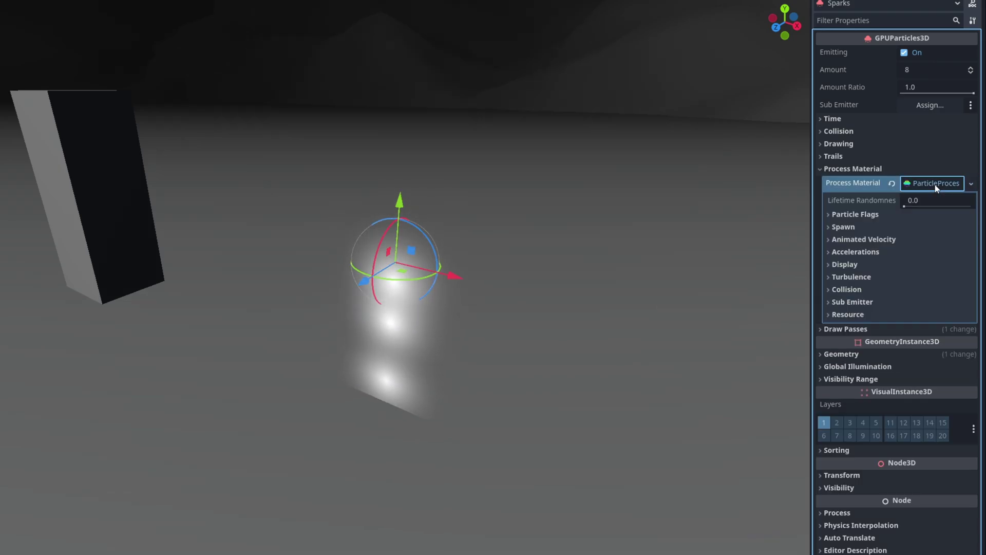
pyautogui.click(834, 252)
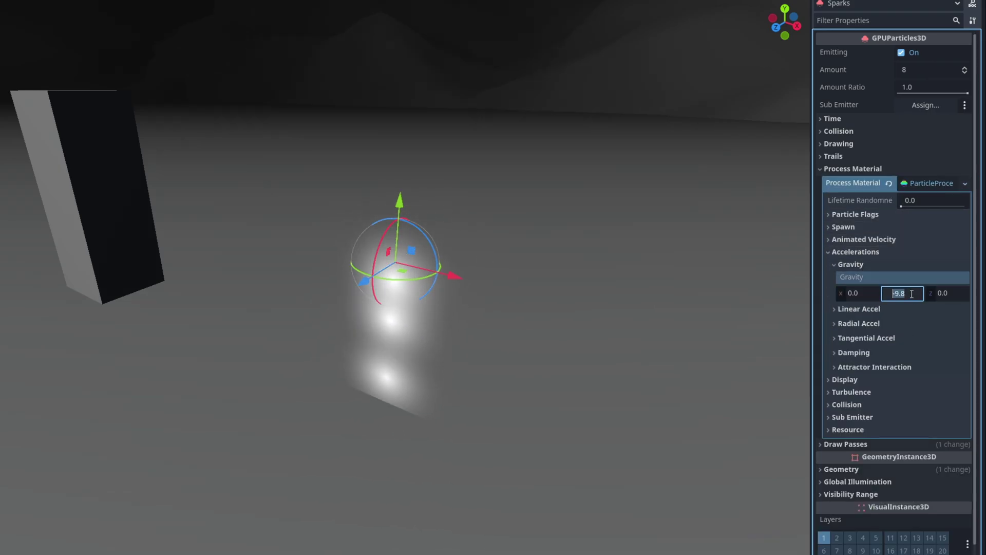
pyautogui.click(912, 293)
pyautogui.write('0')
pyautogui.press('Return')
pyautogui.click(837, 266)
pyautogui.click(829, 253)
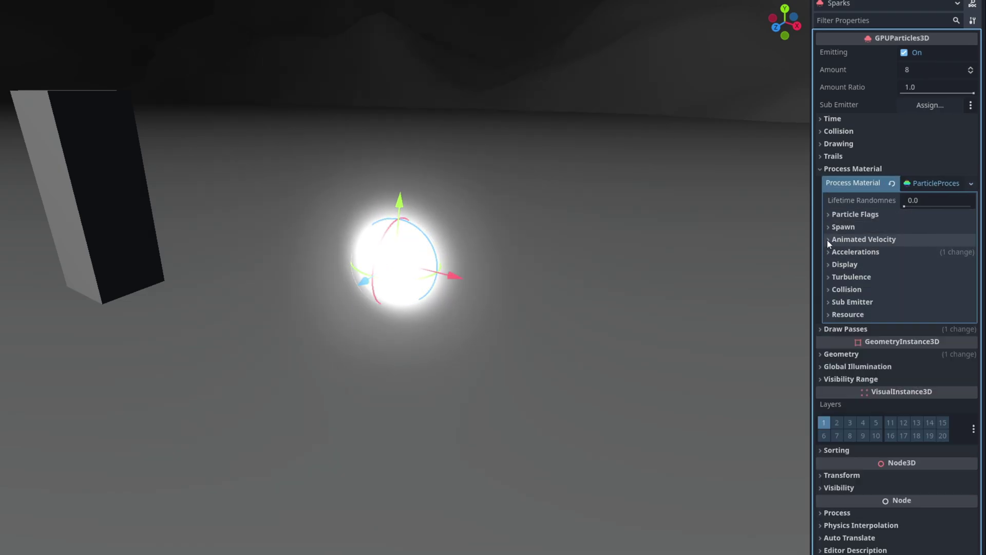
# Step: Set spark direction (0,0,1), initial velocity 5–10 and spread 10
pyautogui.click(830, 226)
pyautogui.click(834, 268)
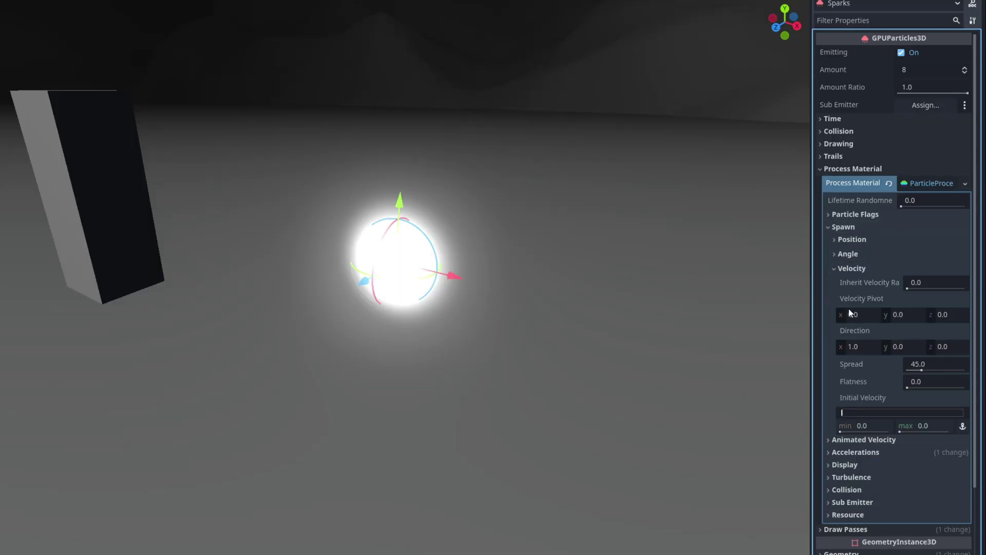
pyautogui.write('0')
pyautogui.press('Tab')
pyautogui.press('Tab')
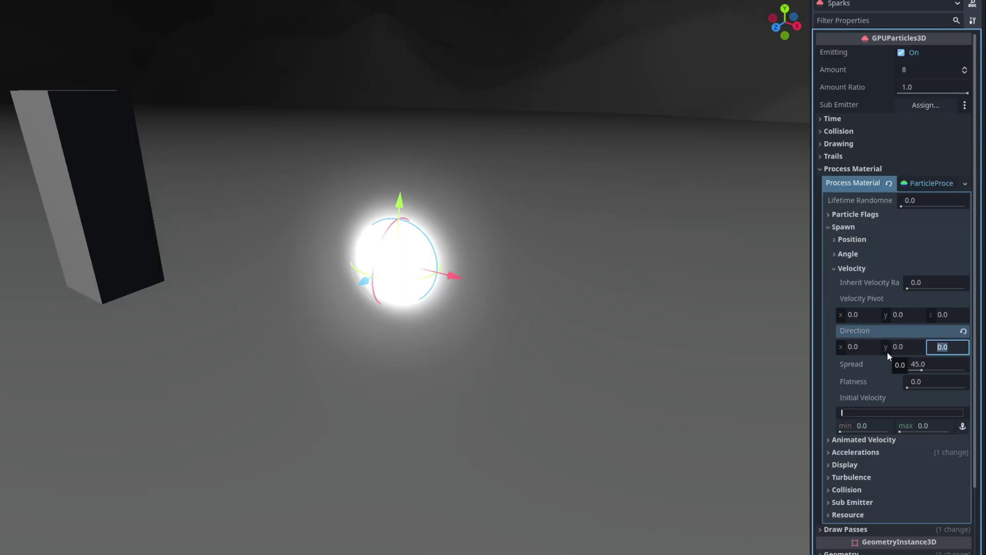
pyautogui.write('1')
pyautogui.click(865, 423)
pyautogui.write('510')
pyautogui.press('Return')
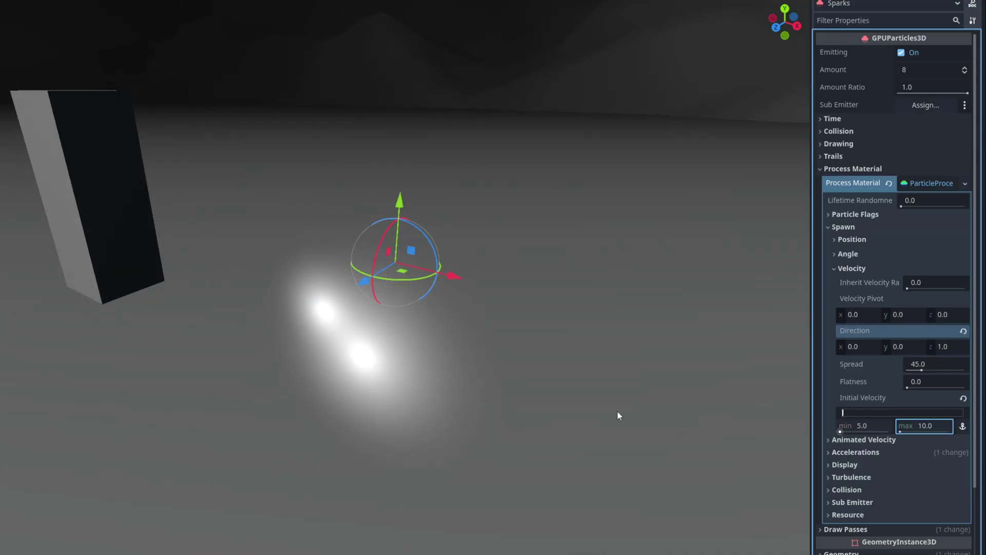
pyautogui.moveTo(539, 403)
pyautogui.mouseDown(button='middle')
pyautogui.moveTo(586, 400)
pyautogui.moveTo(546, 401)
pyautogui.mouseUp(button='middle')
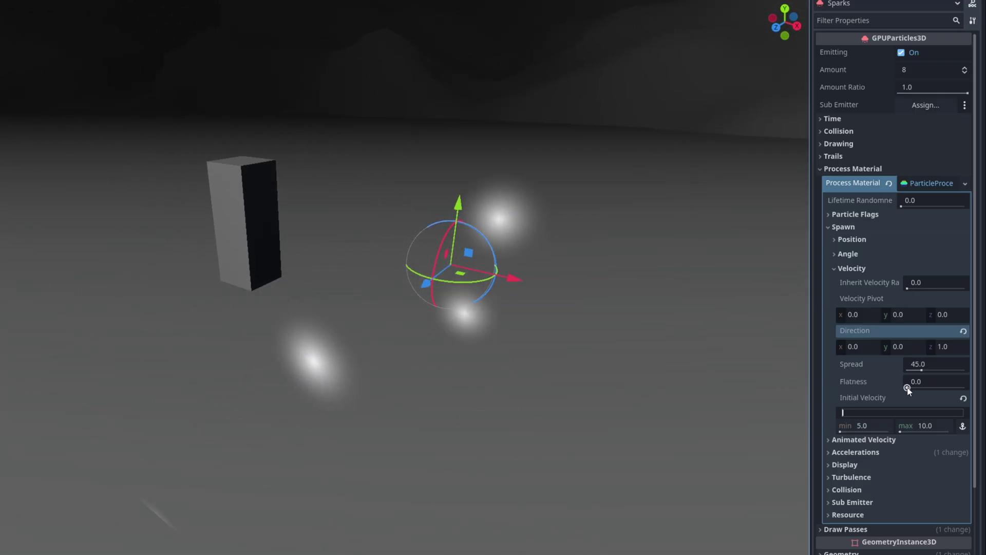
pyautogui.click(908, 369)
pyautogui.write('10')
pyautogui.press('Return')
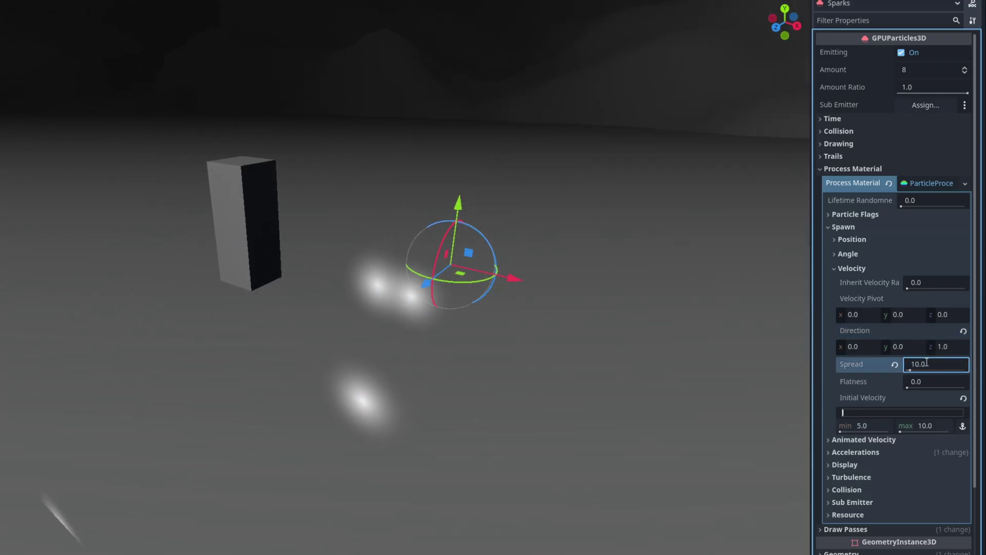
pyautogui.click(831, 227)
# Step: Set the spark scale range to 0.05–0.3
pyautogui.click(827, 262)
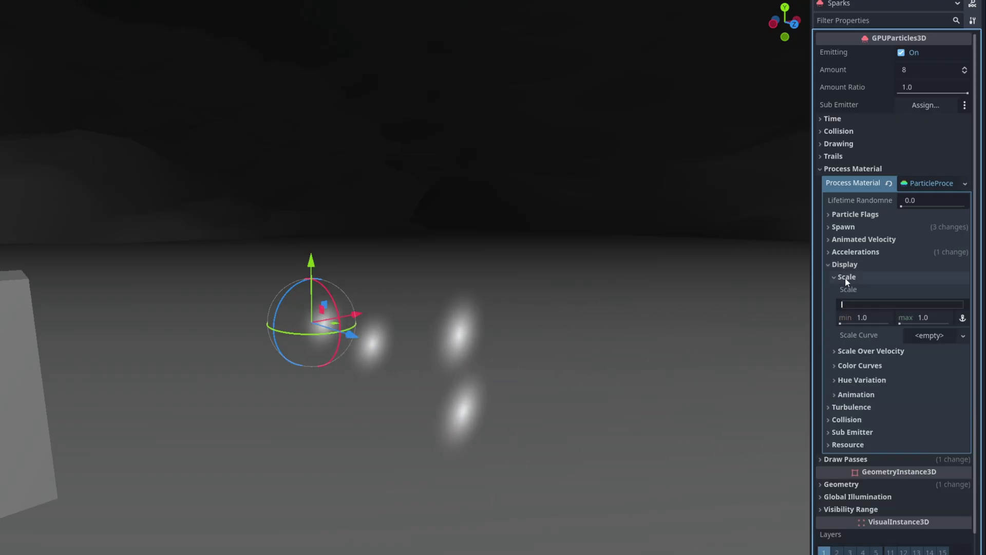
pyautogui.click(876, 318)
pyautogui.write('0.05')
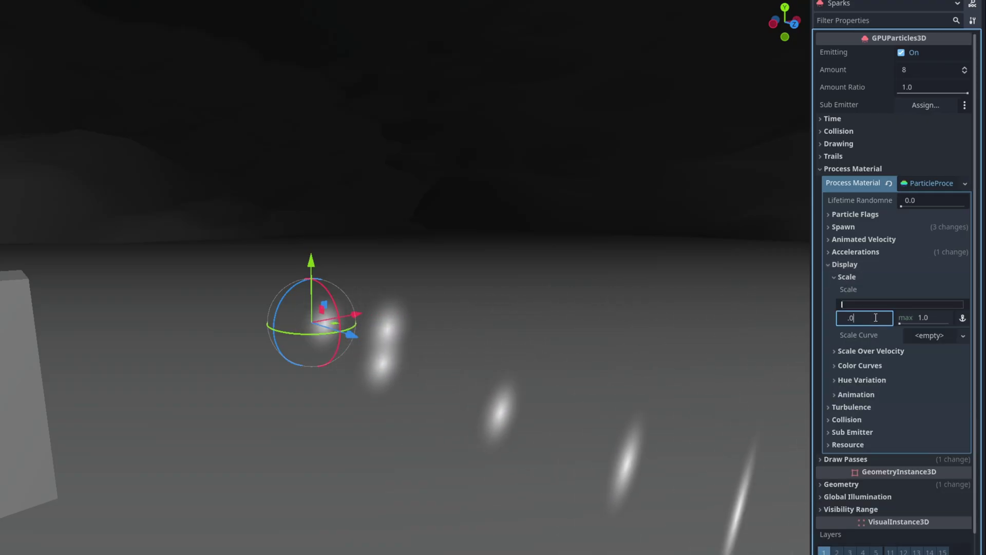
pyautogui.press('Tab')
pyautogui.write('0.3')
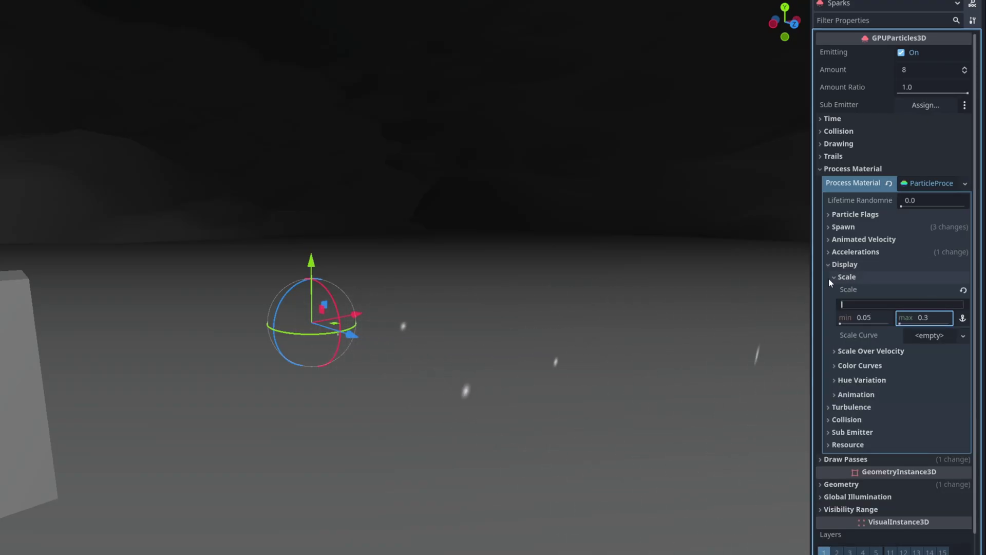
pyautogui.click(832, 277)
# Step: Tint the sparks a bright HDR orange
pyautogui.click(834, 306)
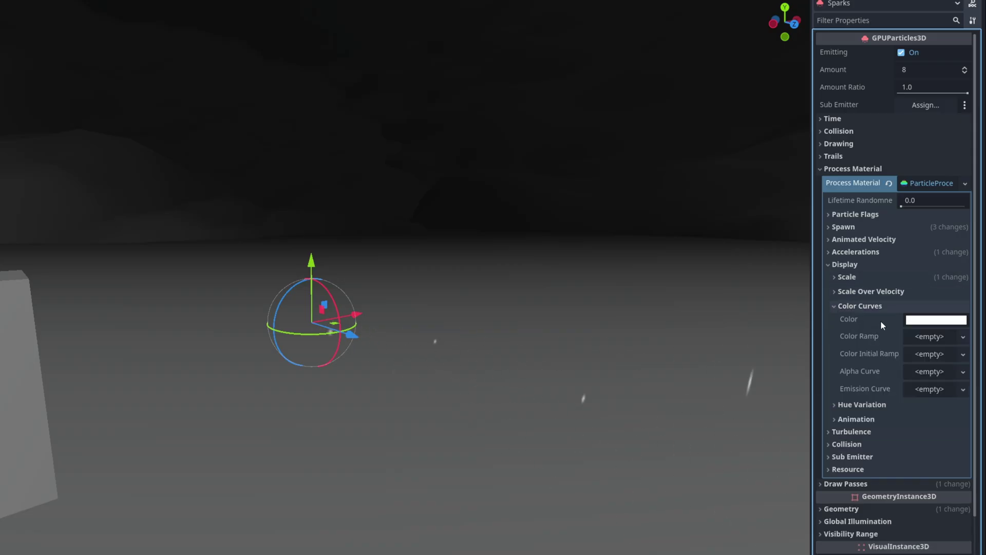
pyautogui.click(917, 322)
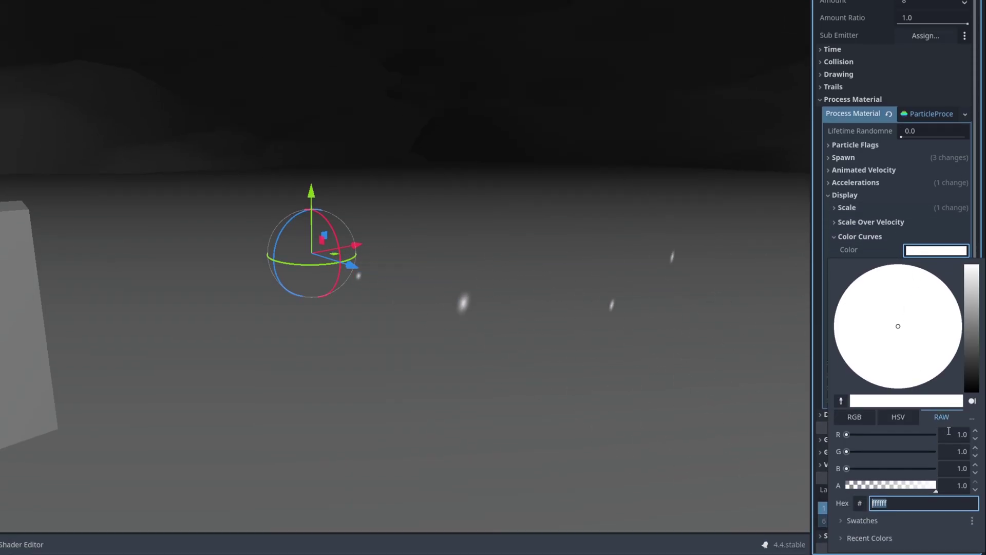
pyautogui.press('Tab')
pyautogui.write('2')
pyautogui.press('Tab')
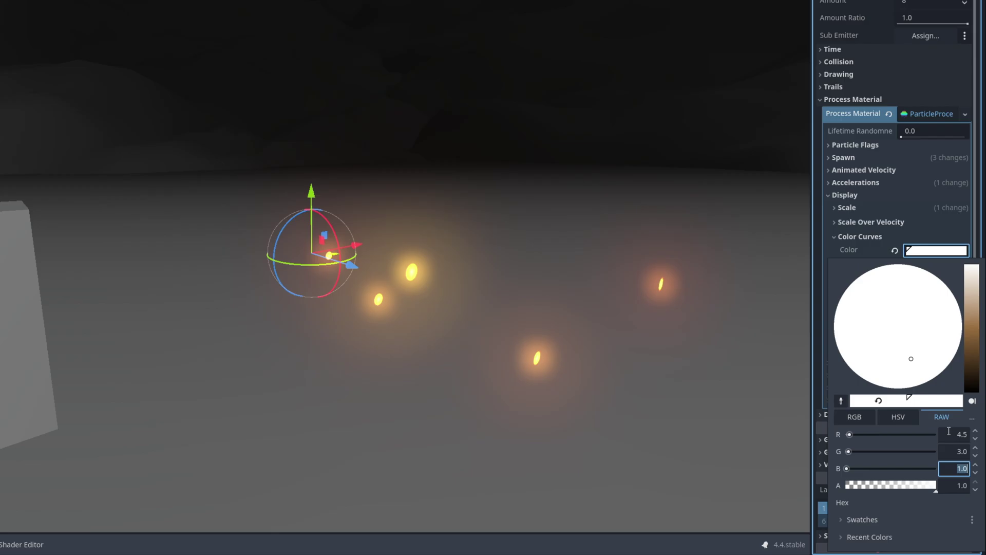
pyautogui.press('Escape')
# Step: Add an Alpha Curve that fades the sparks to zero over their lifetime
pyautogui.click(929, 371)
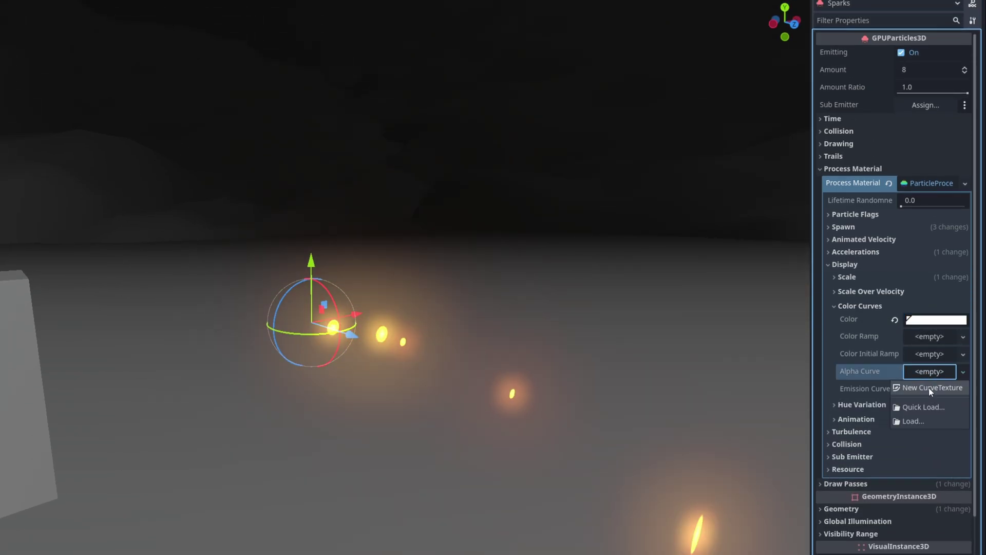
pyautogui.click(929, 424)
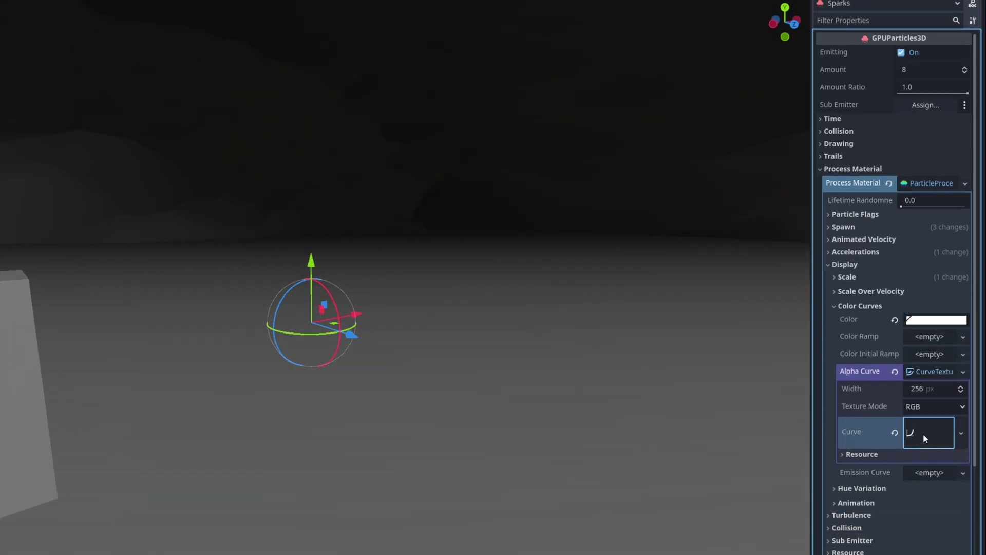
pyautogui.click(853, 258)
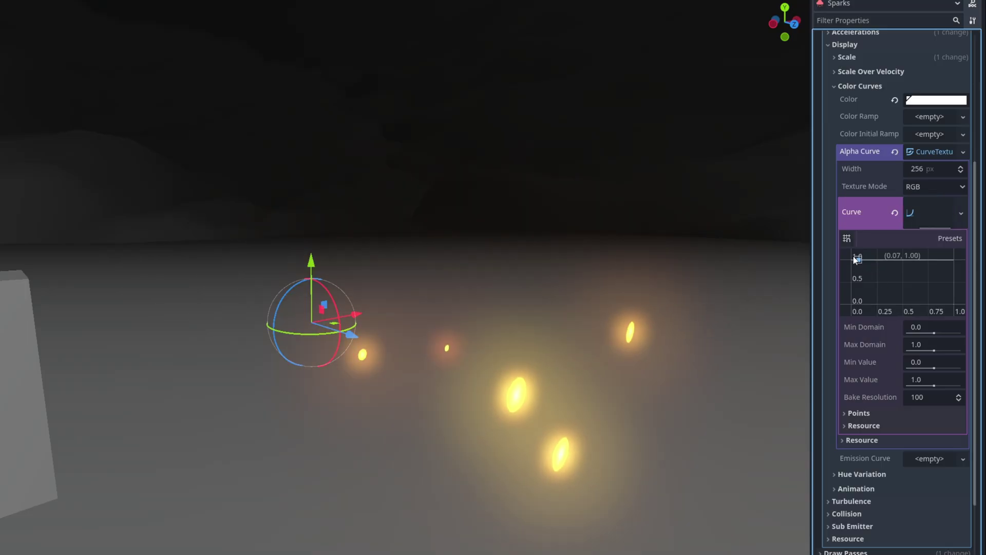
pyautogui.moveTo(942, 260); pyautogui.dragTo(954, 303)
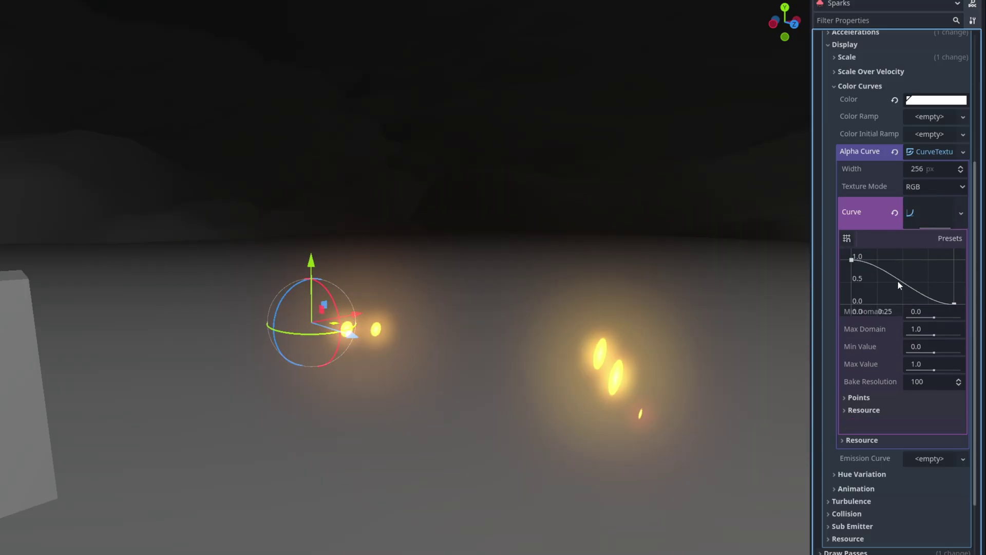
pyautogui.click(852, 260)
pyautogui.moveTo(867, 260); pyautogui.dragTo(869, 274)
pyautogui.moveTo(557, 385); pyautogui.dragTo(493, 370, button='middle')
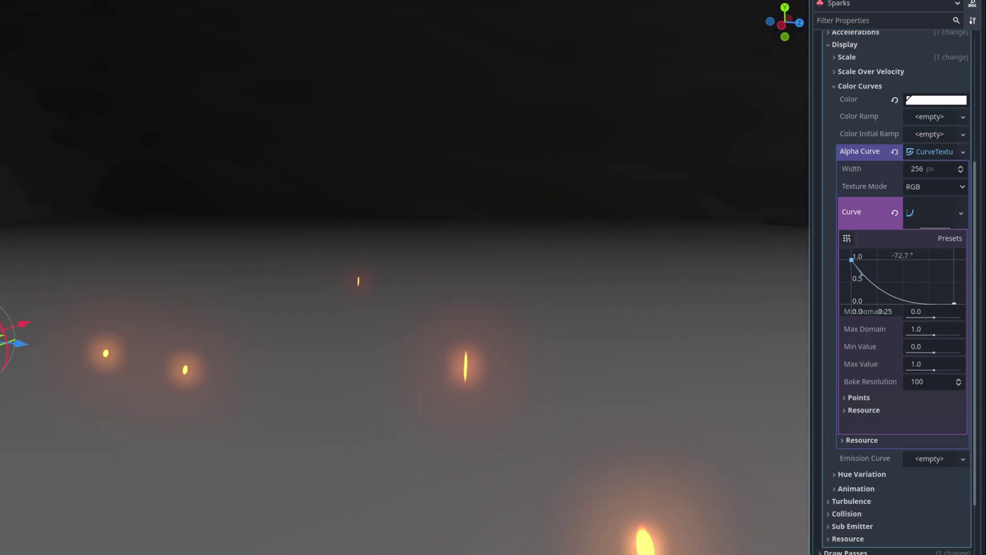
pyautogui.moveTo(867, 272)
pyautogui.mouseDown()
pyautogui.moveTo(876, 300)
pyautogui.moveTo(874, 292)
pyautogui.mouseUp()
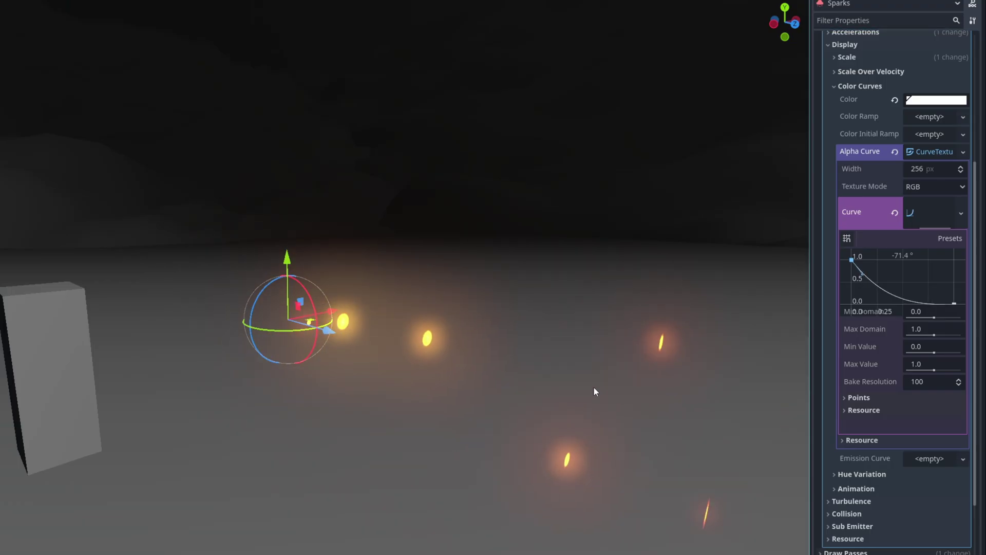
pyautogui.moveTo(595, 388); pyautogui.dragTo(532, 382, button='middle')
pyautogui.click(861, 86)
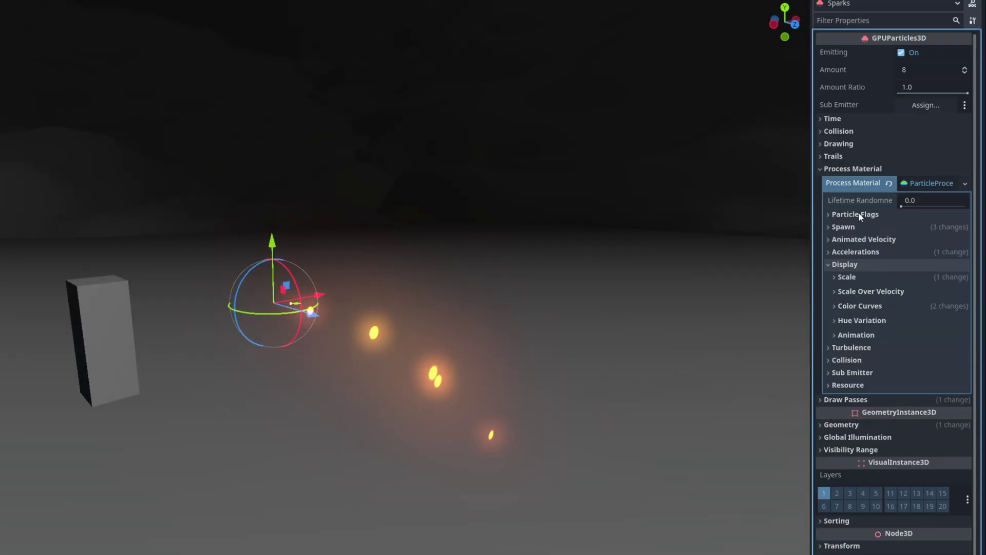
# Step: Give Sparks 20 particles, lifetime 0.3, explosiveness 0.7, randomness 1.0 and fixed FPS 60
pyautogui.click(912, 71)
pyautogui.write('20')
pyautogui.press('Return')
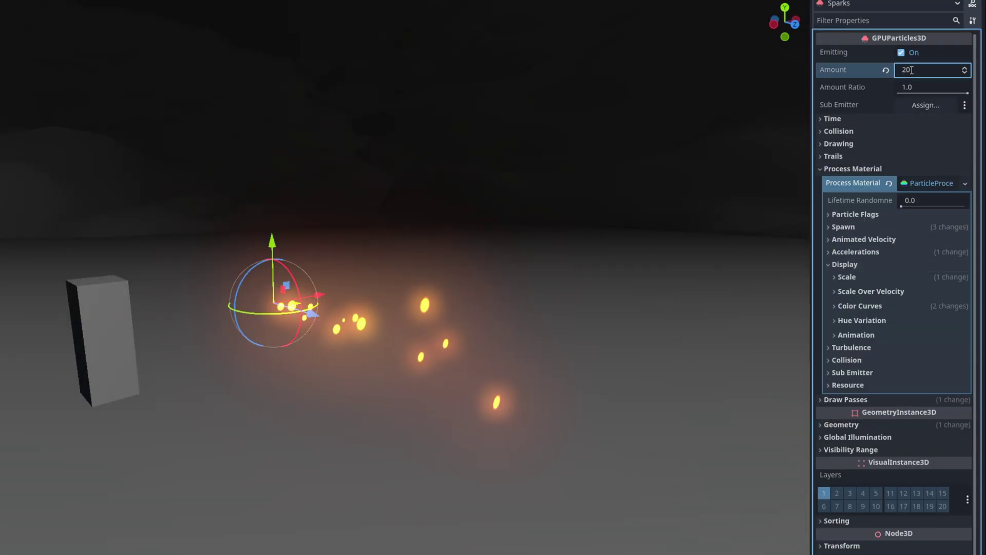
pyautogui.click(831, 119)
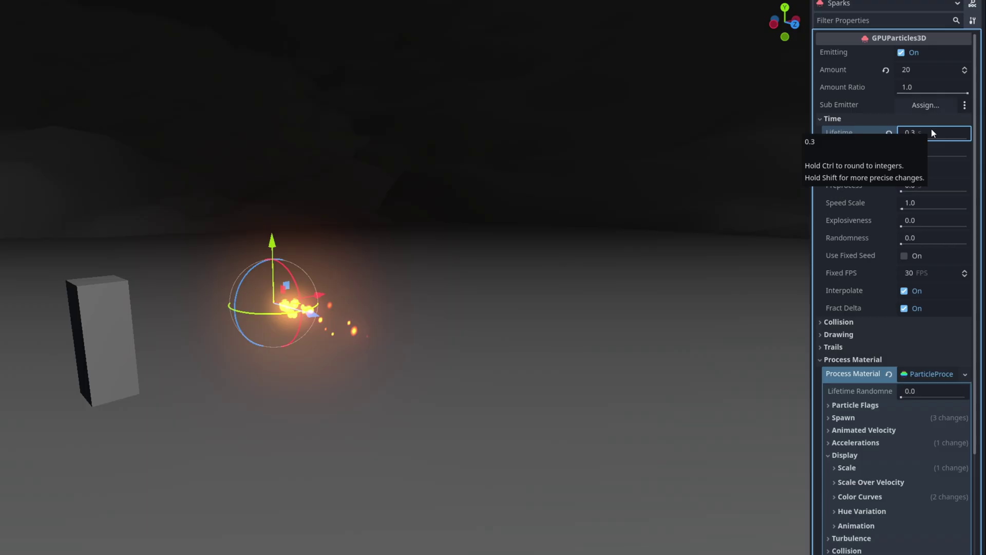
pyautogui.moveTo(908, 240); pyautogui.dragTo(968, 244)
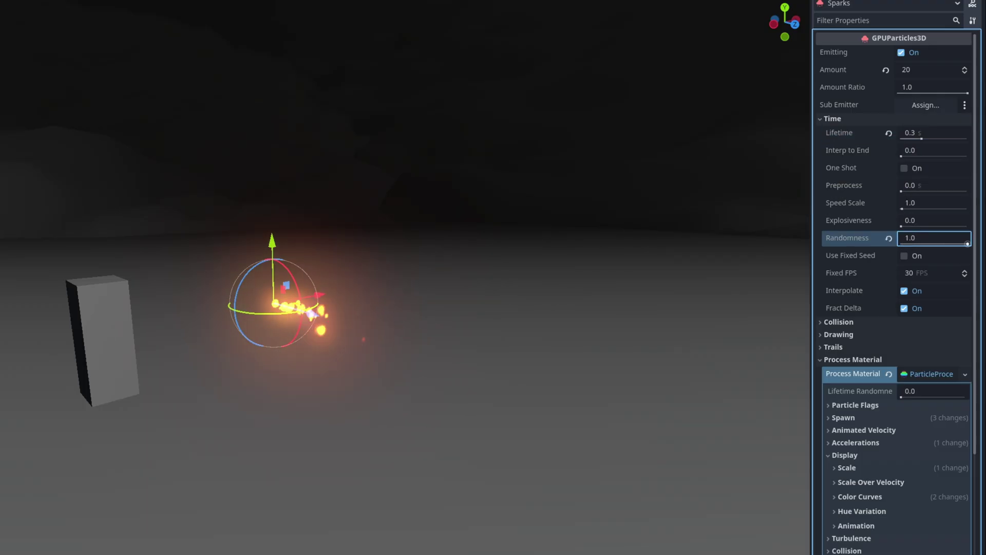
pyautogui.moveTo(370, 259); pyautogui.dragTo(427, 259, button='middle')
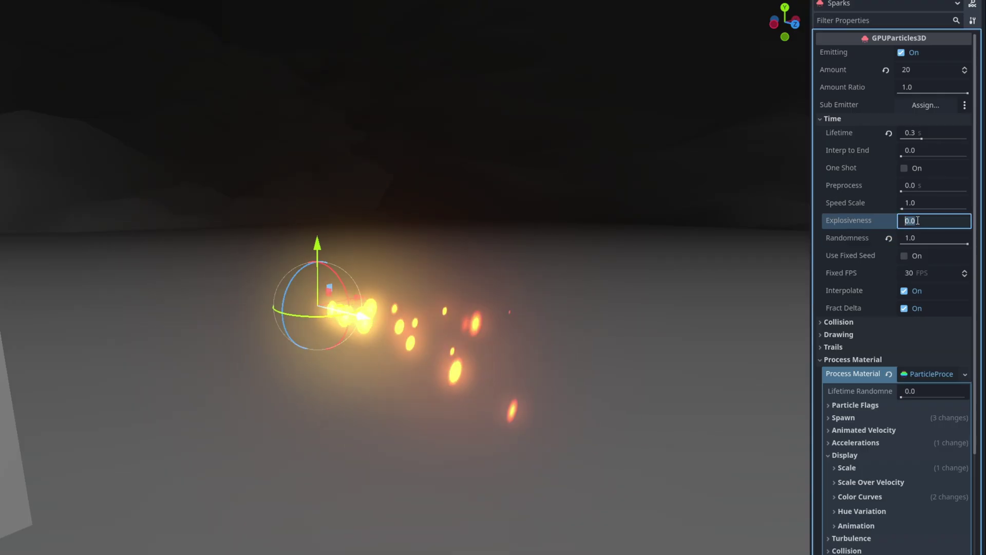
pyautogui.write('0.7')
pyautogui.press('Return')
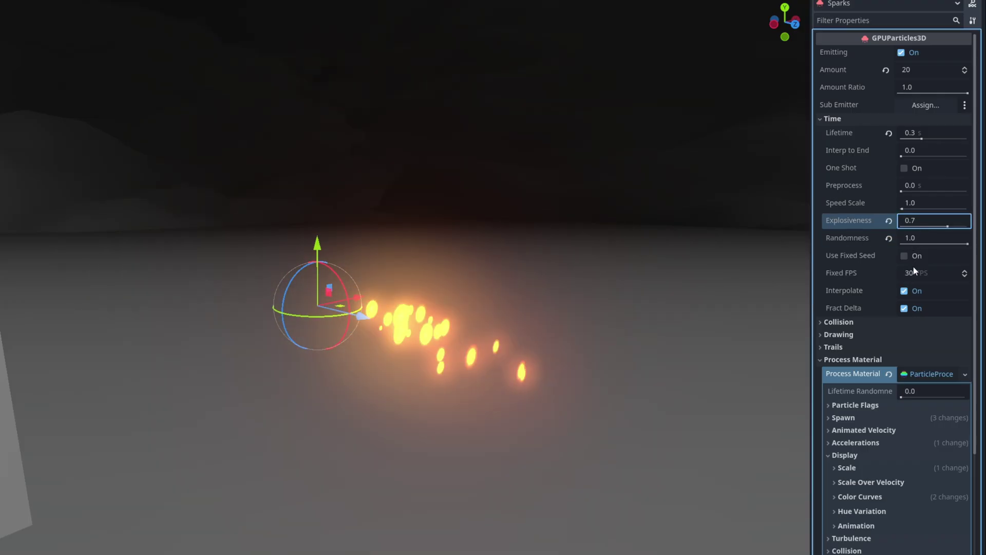
pyautogui.click(927, 272)
pyautogui.write('60')
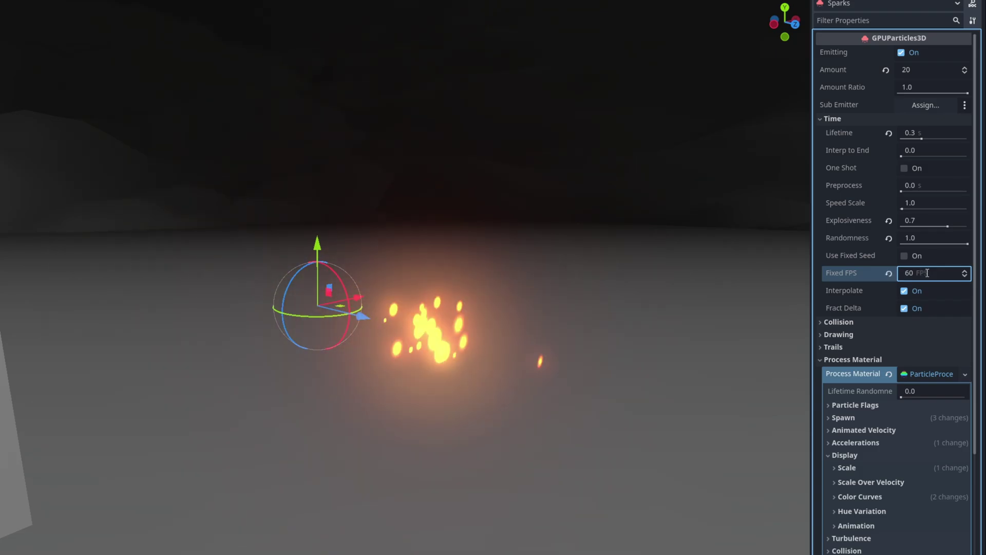
# Step: Set the Pass 1 spark mesh width (Size x) to 0.2
pyautogui.click(822, 119)
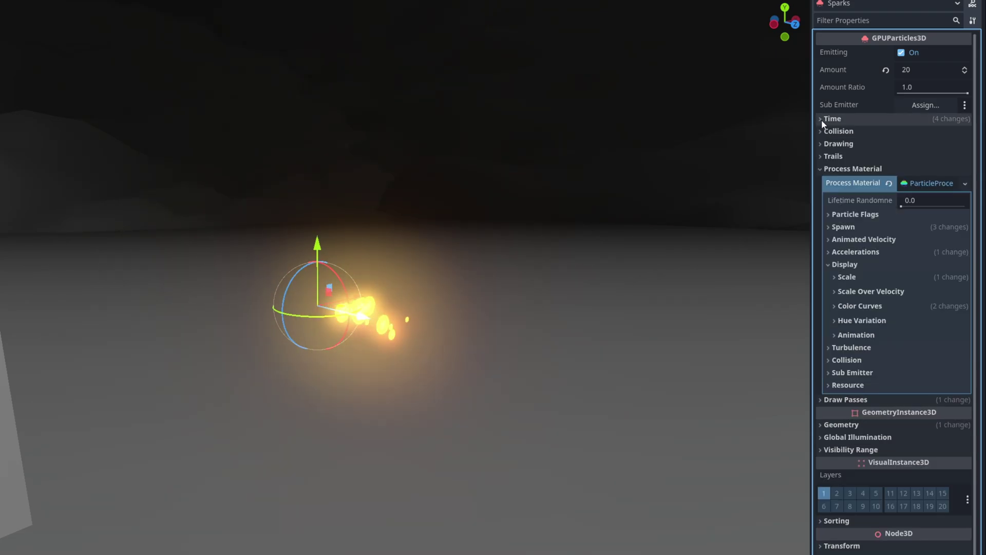
pyautogui.click(823, 170)
pyautogui.click(823, 180)
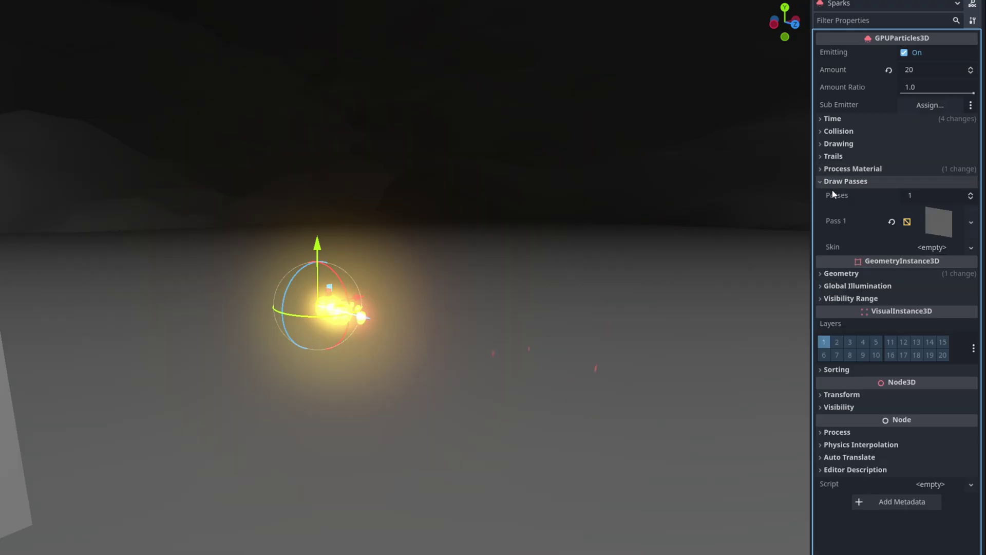
pyautogui.click(937, 221)
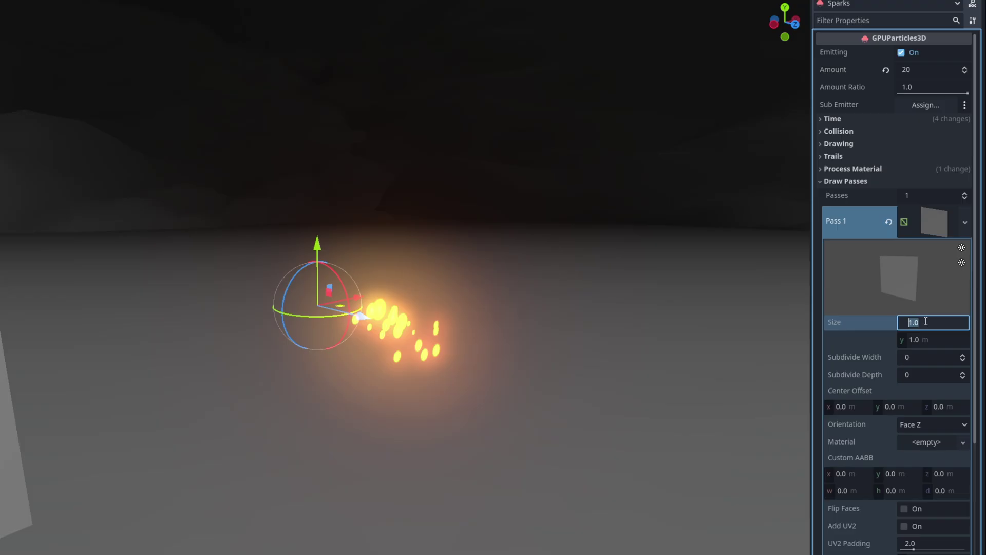
pyautogui.write('0.2')
pyautogui.press('Return')
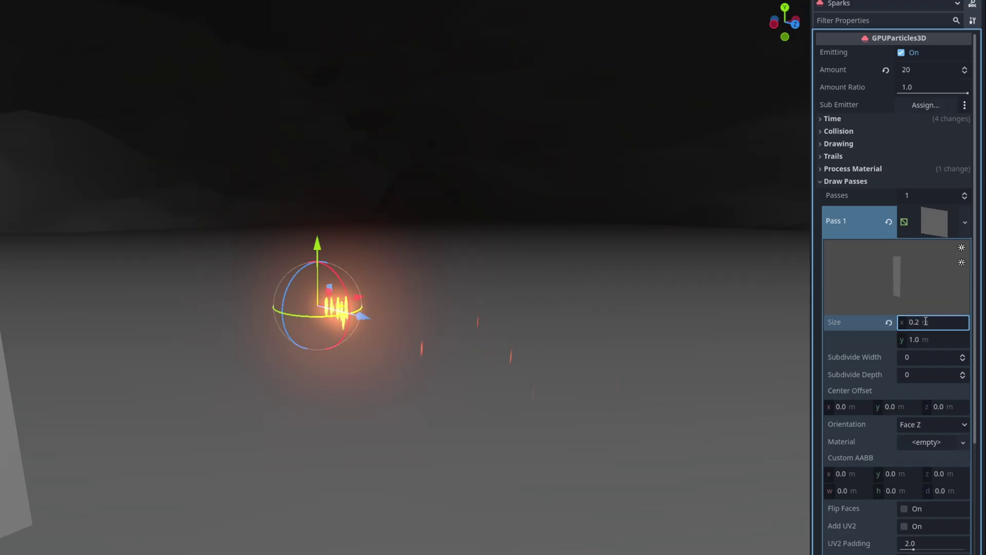
# Step: Enable the Align Y particle flag and set Lifetime Randomness to 1.0
pyautogui.click(820, 181)
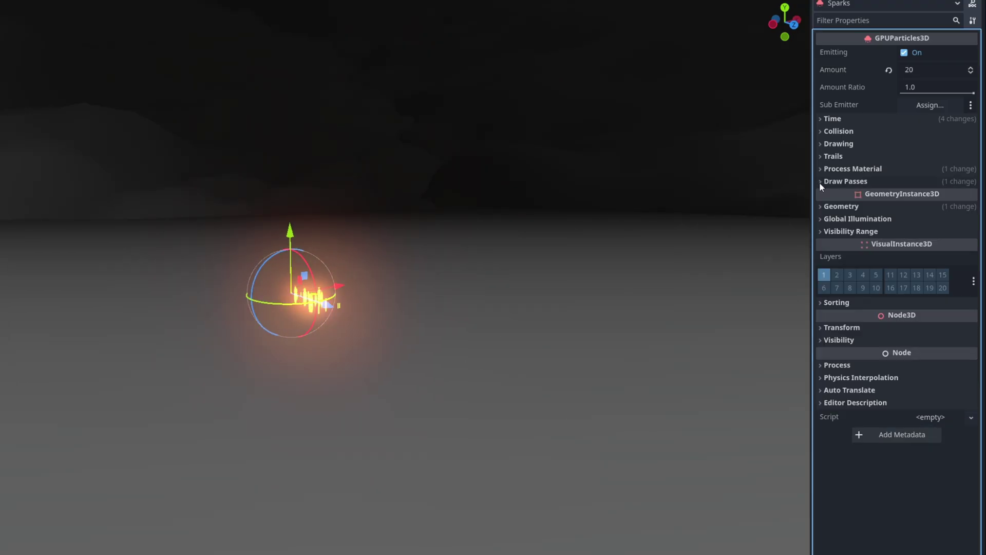
pyautogui.click(823, 169)
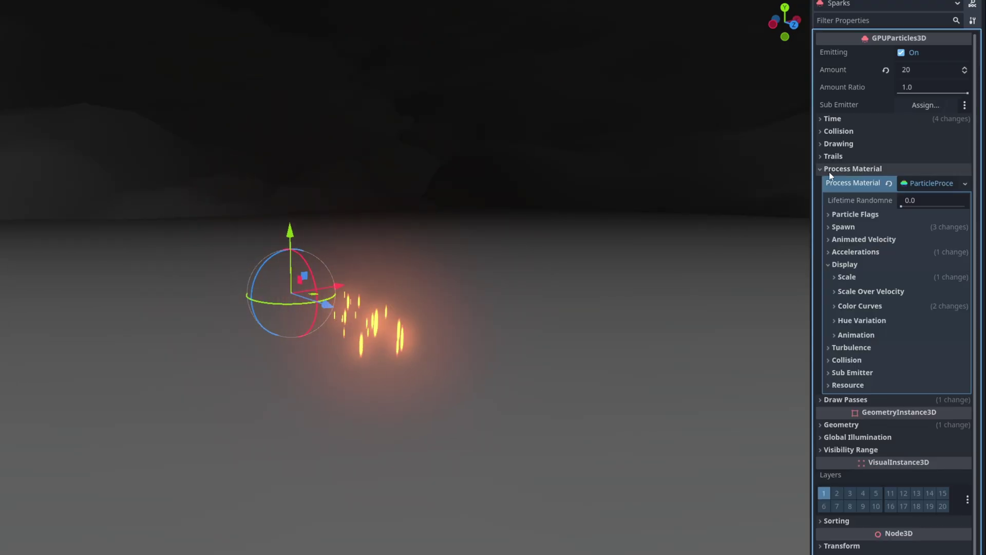
pyautogui.click(829, 215)
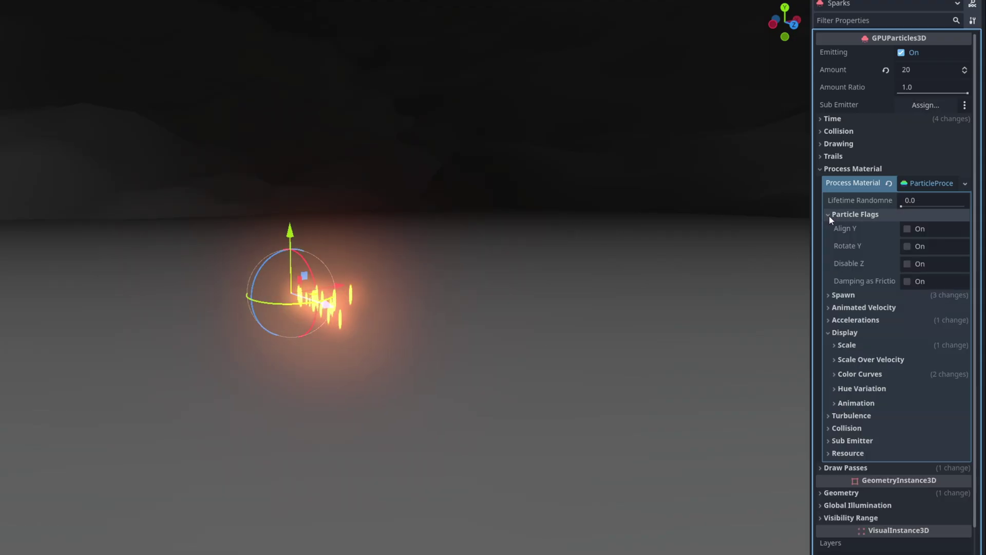
pyautogui.click(907, 229)
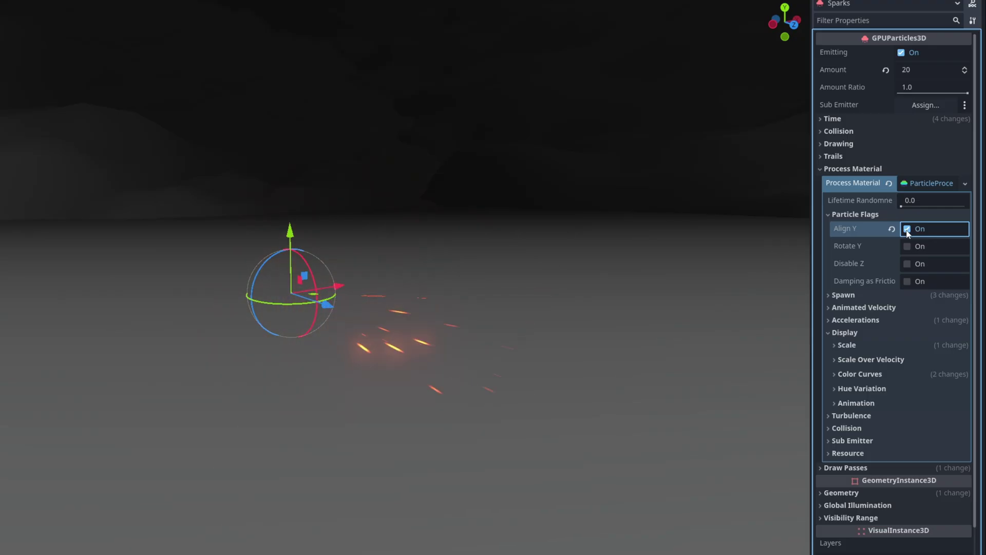
pyautogui.click(917, 199)
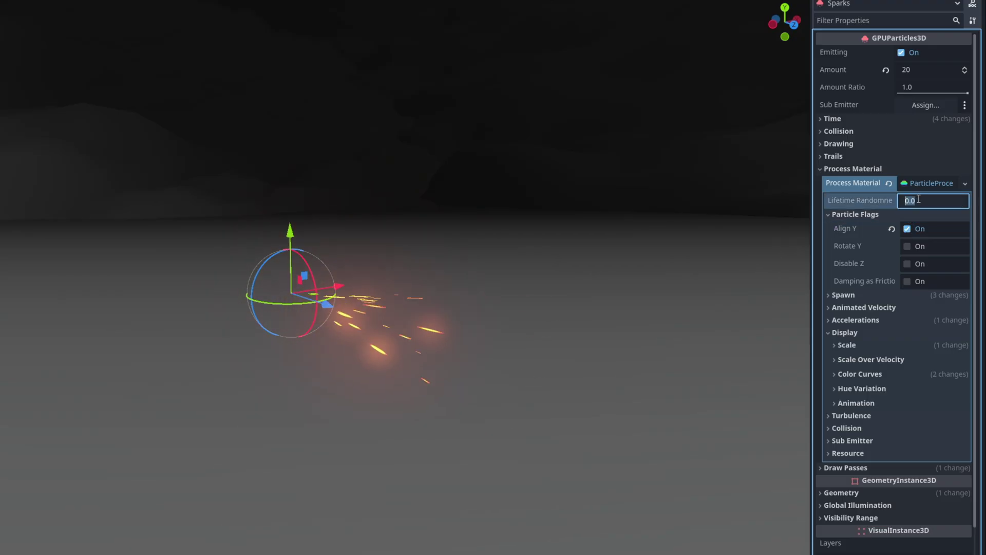
pyautogui.write('1')
# Step: Preview sparks with MuzzlePlanes, MuzzleCone and BeamFlash visible, then hide MuzzlePlanes
pyautogui.click(828, 213)
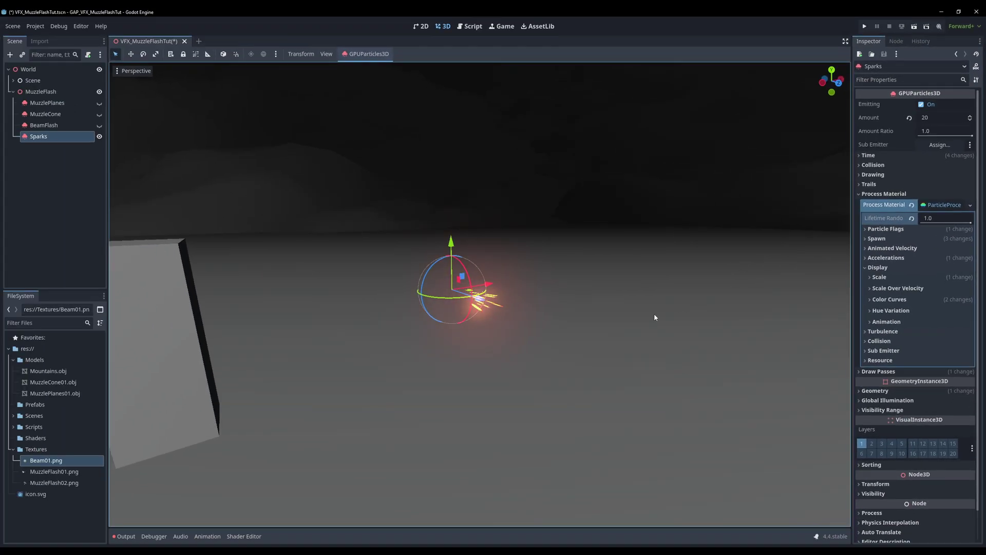
pyautogui.moveTo(478, 293); pyautogui.dragTo(260, 258, button='middle')
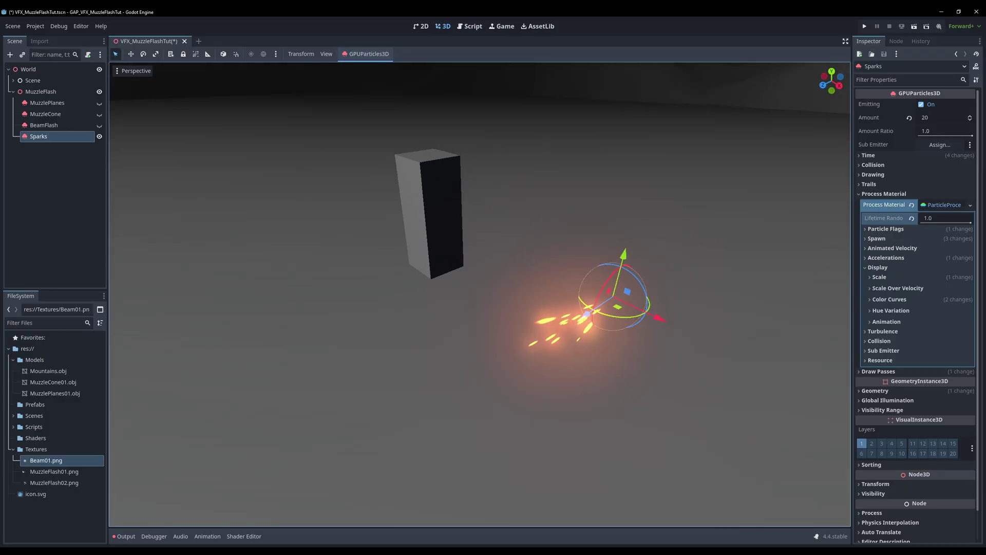
pyautogui.click(98, 102)
pyautogui.click(99, 113)
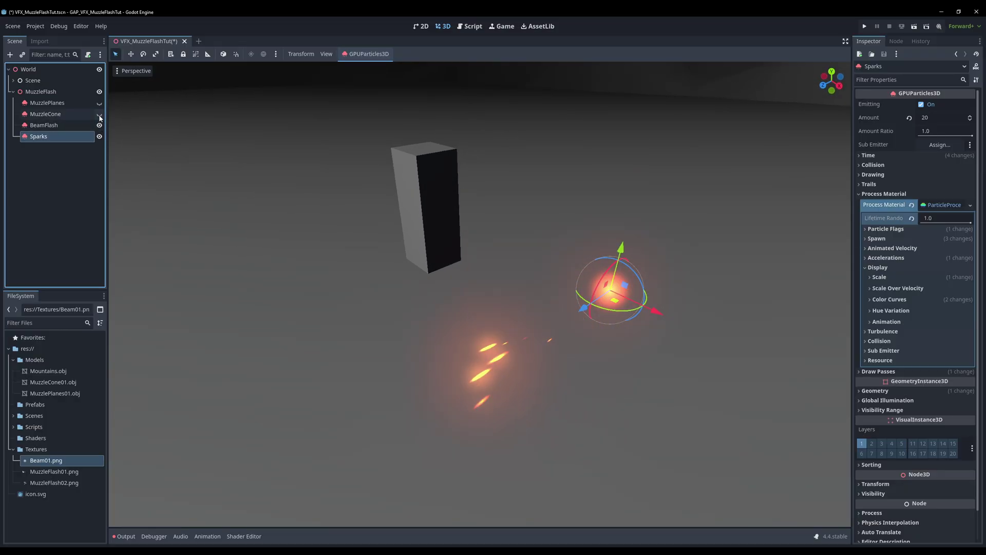
pyautogui.moveTo(163, 124)
pyautogui.mouseDown(button='middle')
pyautogui.moveTo(254, 193)
pyautogui.moveTo(137, 128)
pyautogui.mouseUp(button='middle')
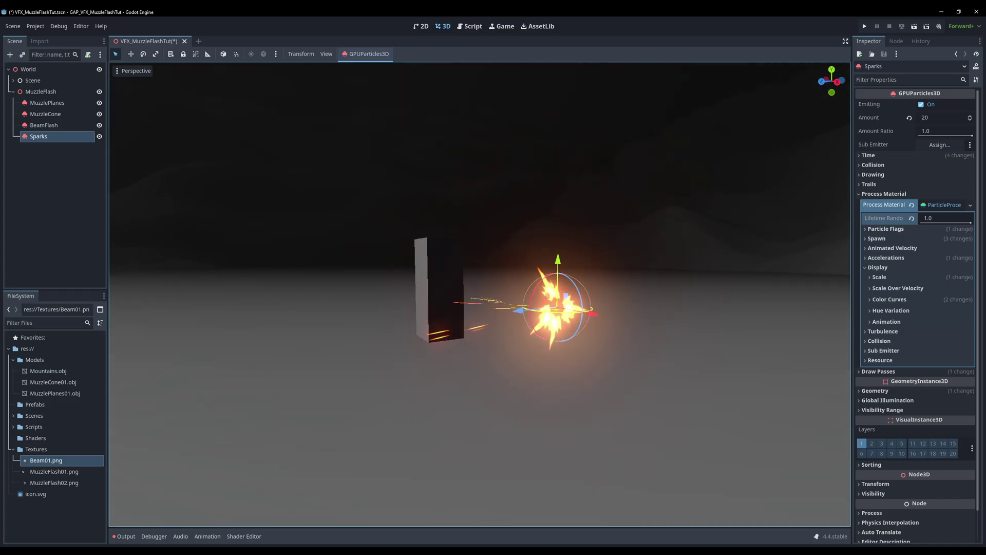
pyautogui.click(99, 103)
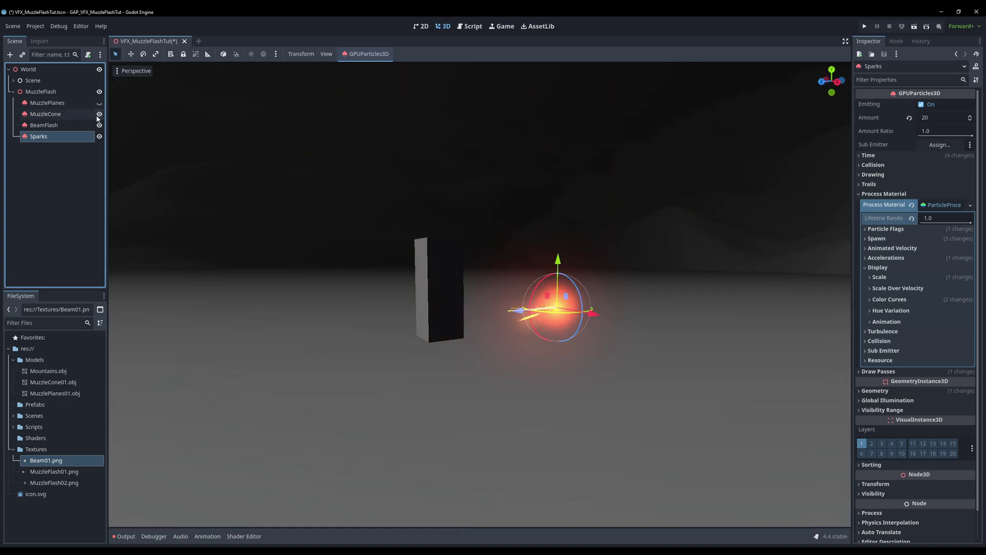
pyautogui.moveTo(453, 337); pyautogui.dragTo(370, 339, button='middle')
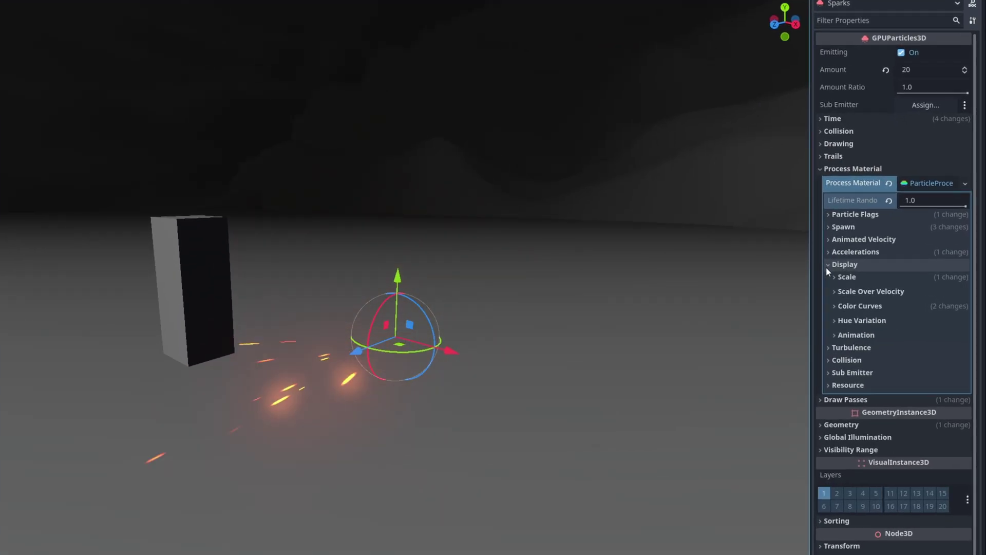
# Step: Set the spark emission shape to Sphere with radius 0.2
pyautogui.click(863, 267)
pyautogui.click(865, 240)
pyautogui.click(834, 239)
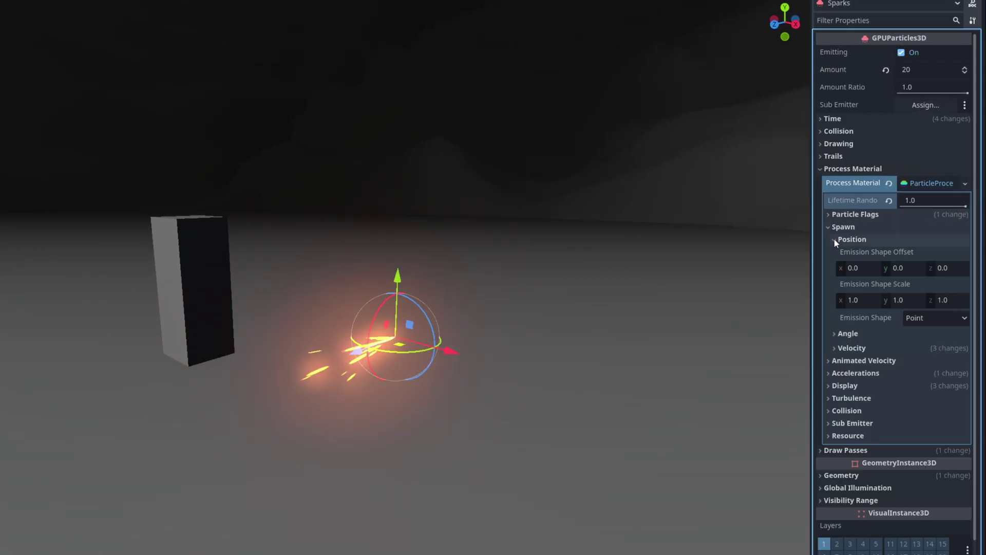
pyautogui.click(958, 322)
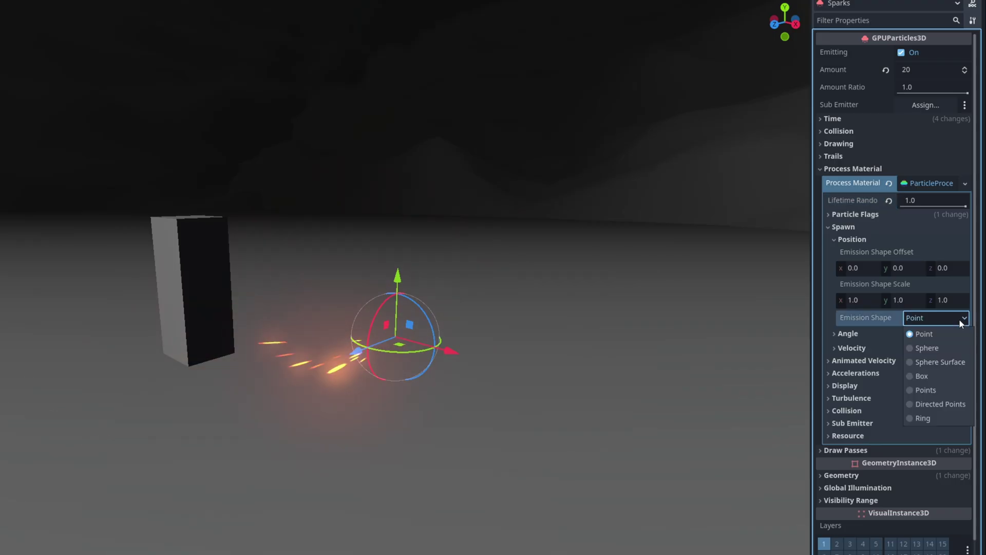
pyautogui.press('Escape')
pyautogui.click(940, 346)
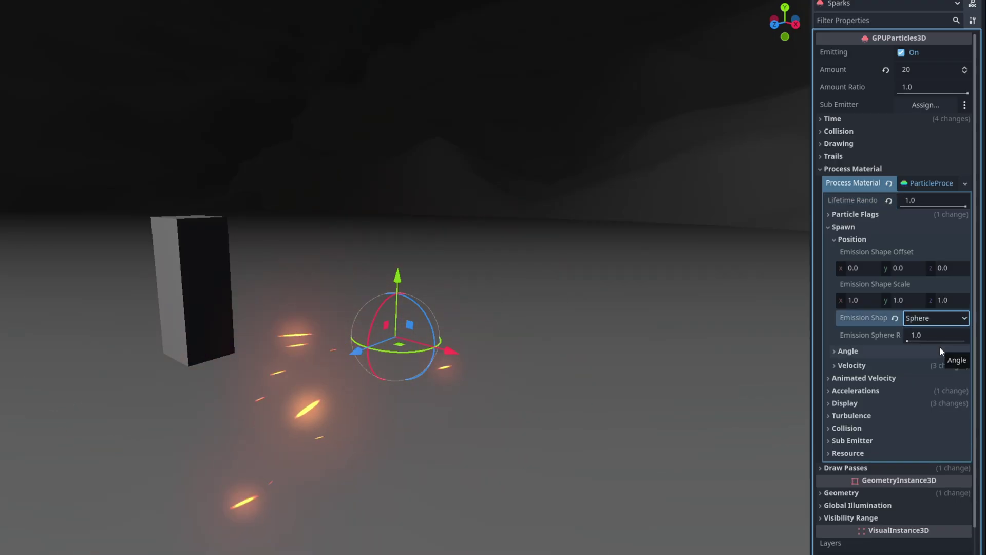
pyautogui.click(926, 337)
pyautogui.write('0.2')
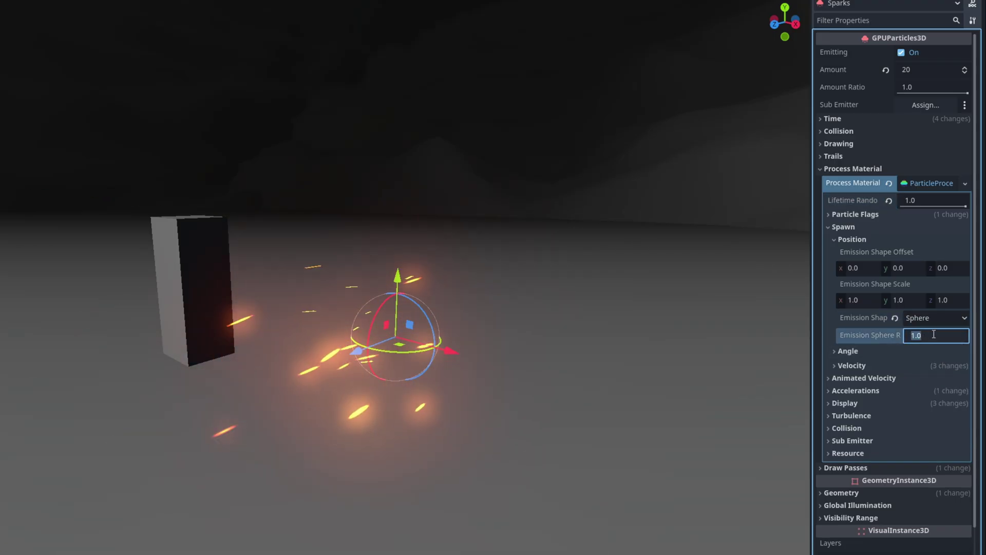
pyautogui.click(836, 240)
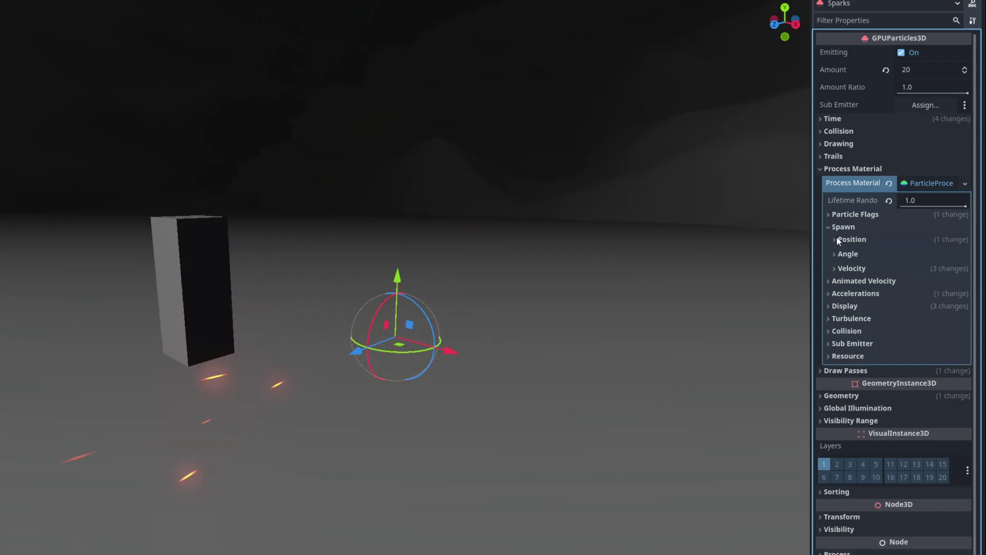
# Step: Give Damping min 0.5, max 0.8 and a new rising CurveTexture
pyautogui.click(829, 294)
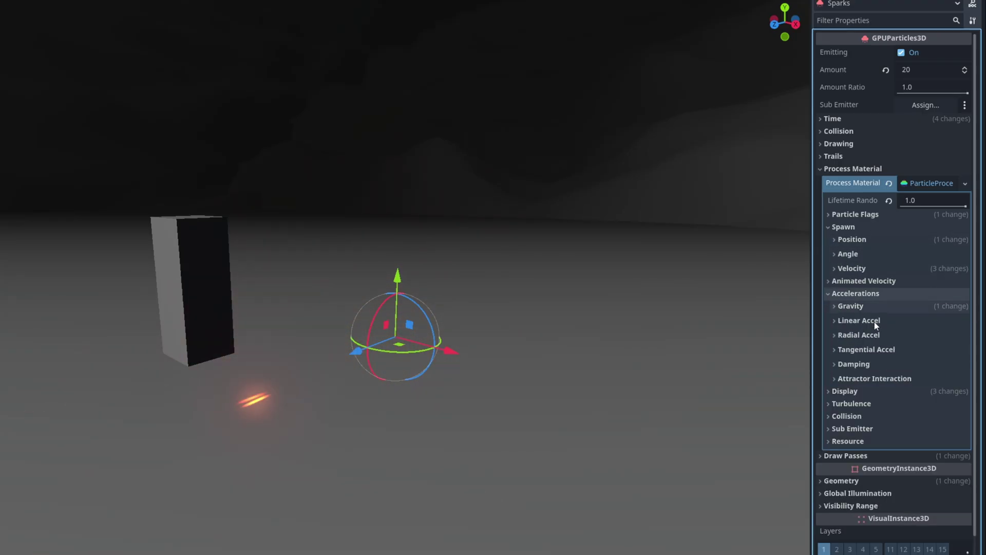
pyautogui.click(836, 364)
pyautogui.write('0.8')
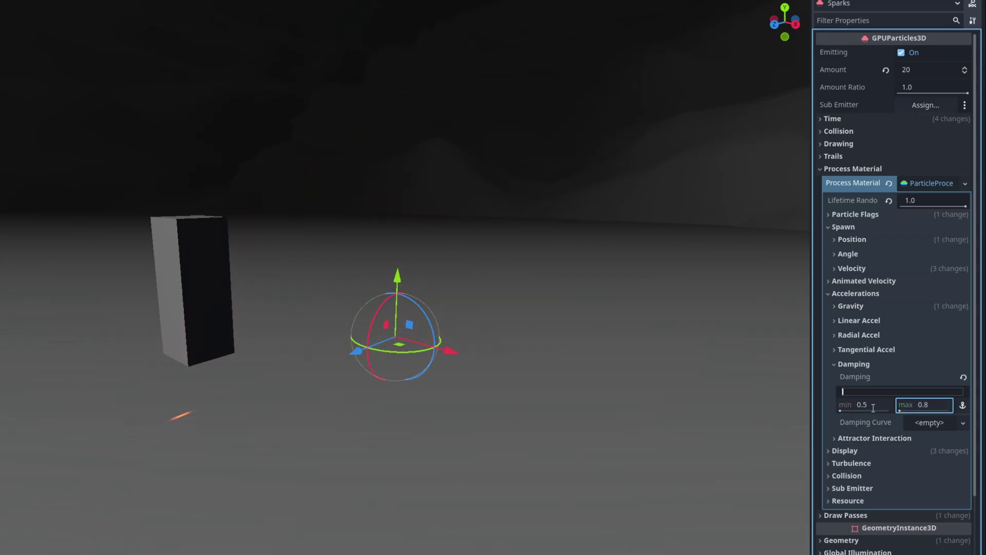
pyautogui.click(957, 427)
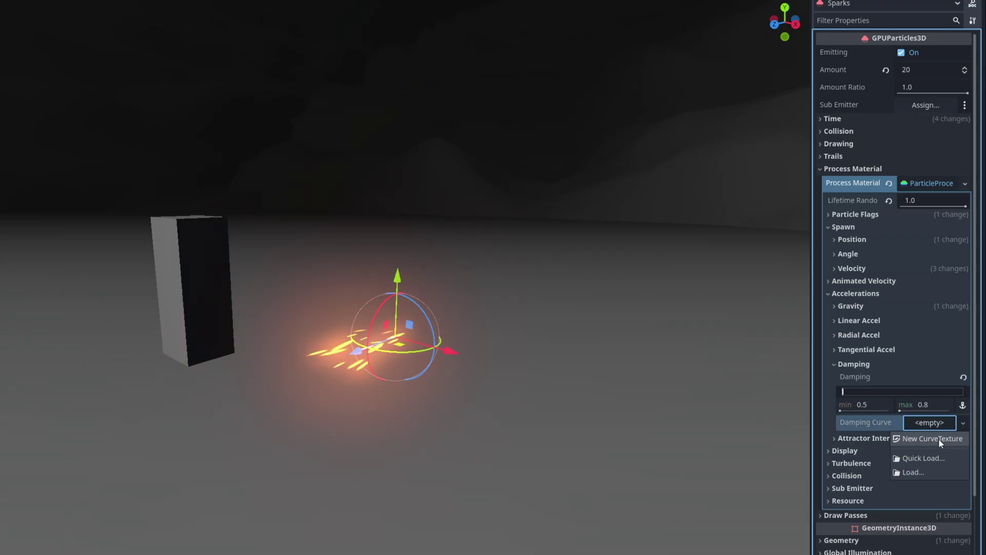
pyautogui.click(933, 423)
pyautogui.scroll(-4, 932, 371)
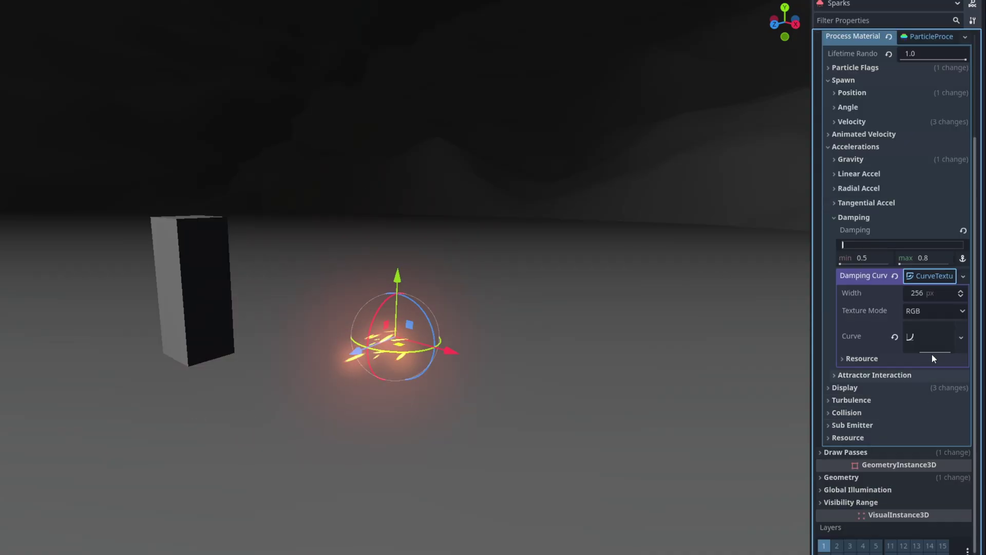
pyautogui.click(932, 335)
pyautogui.scroll(-2, 928, 375)
pyautogui.click(955, 356)
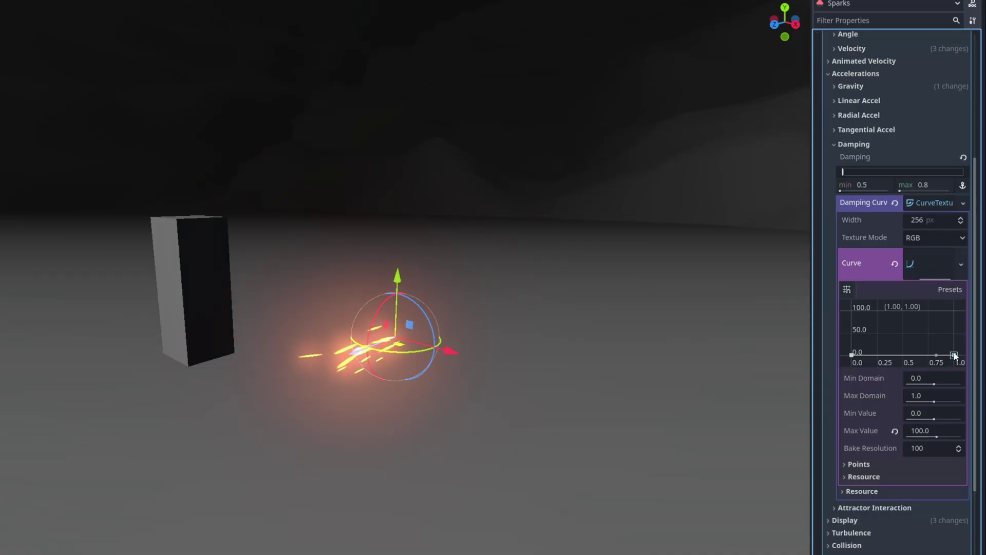